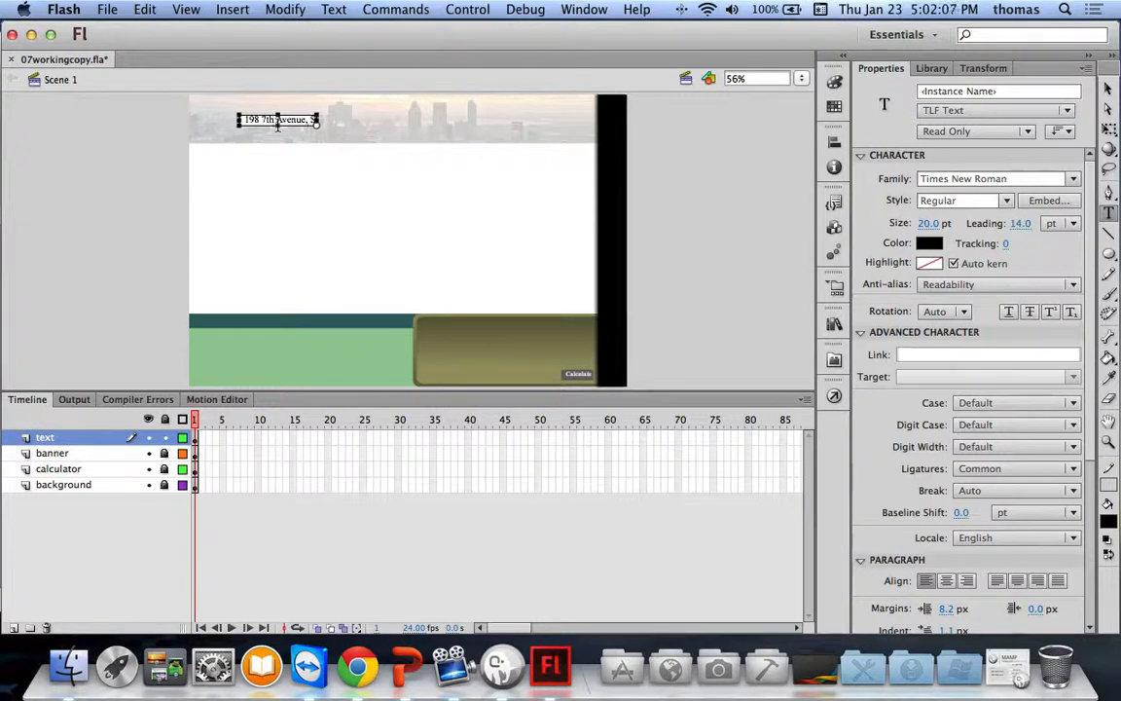
# Step: Complete the featured property's address in the banner text and check the slides in PowerPoint for its required position
pyautogui.write('ope')
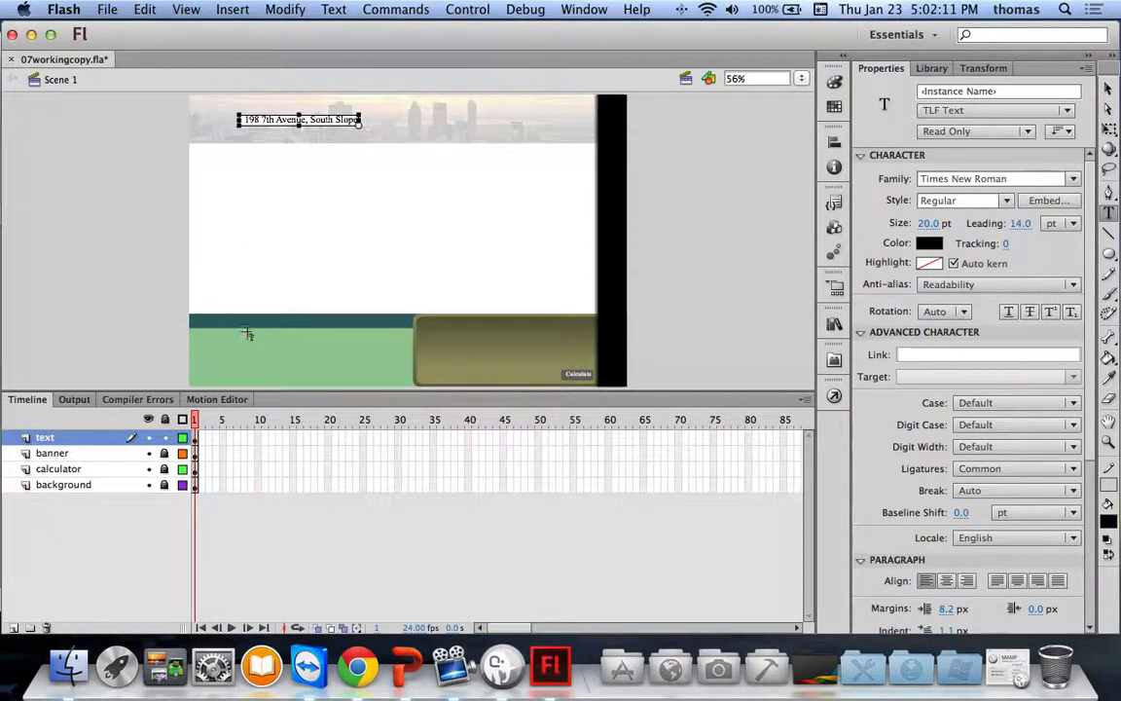
pyautogui.press('super+Tab')
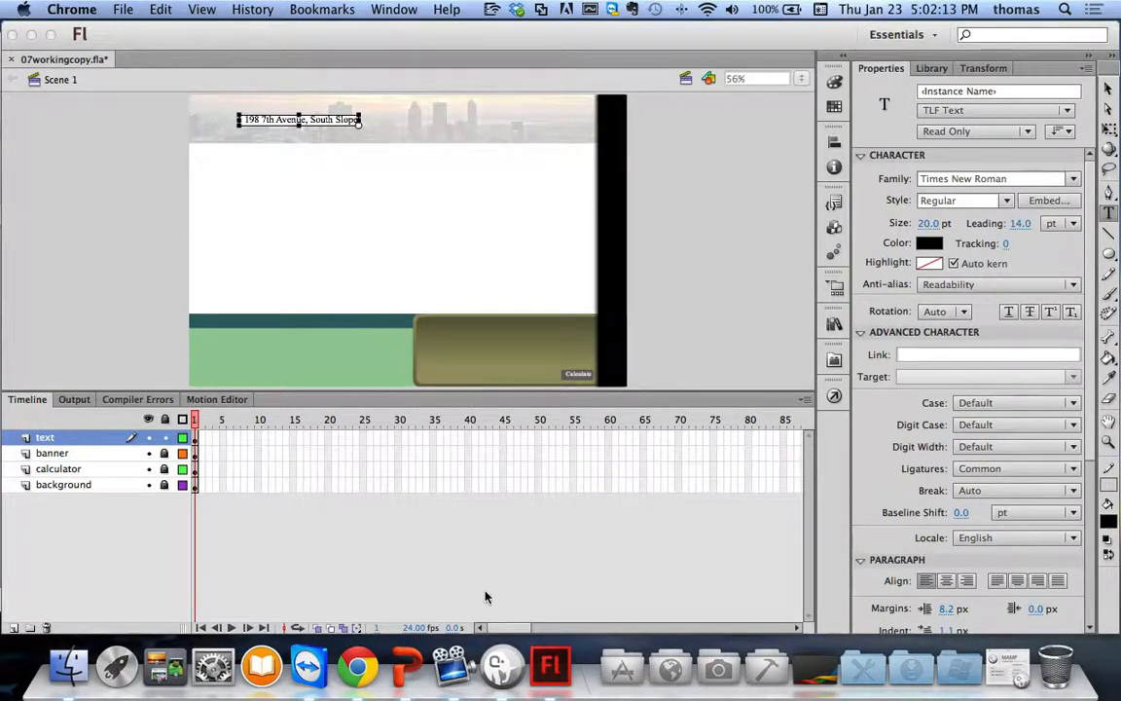
pyautogui.click(407, 667)
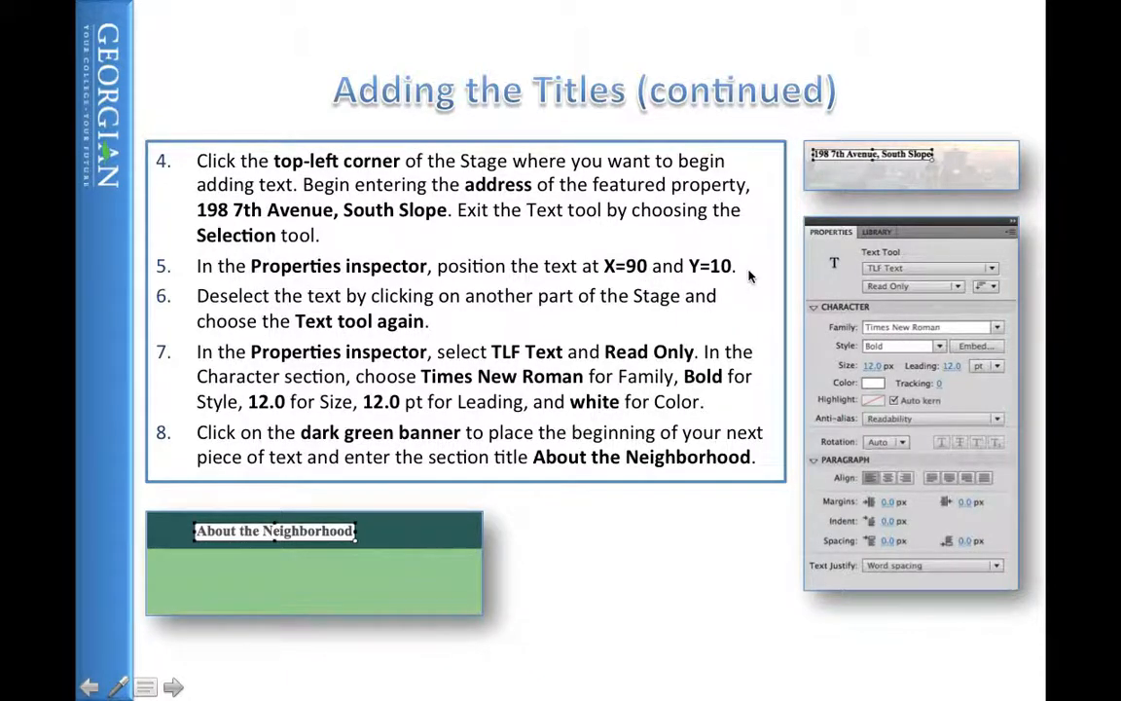
pyautogui.press('Escape')
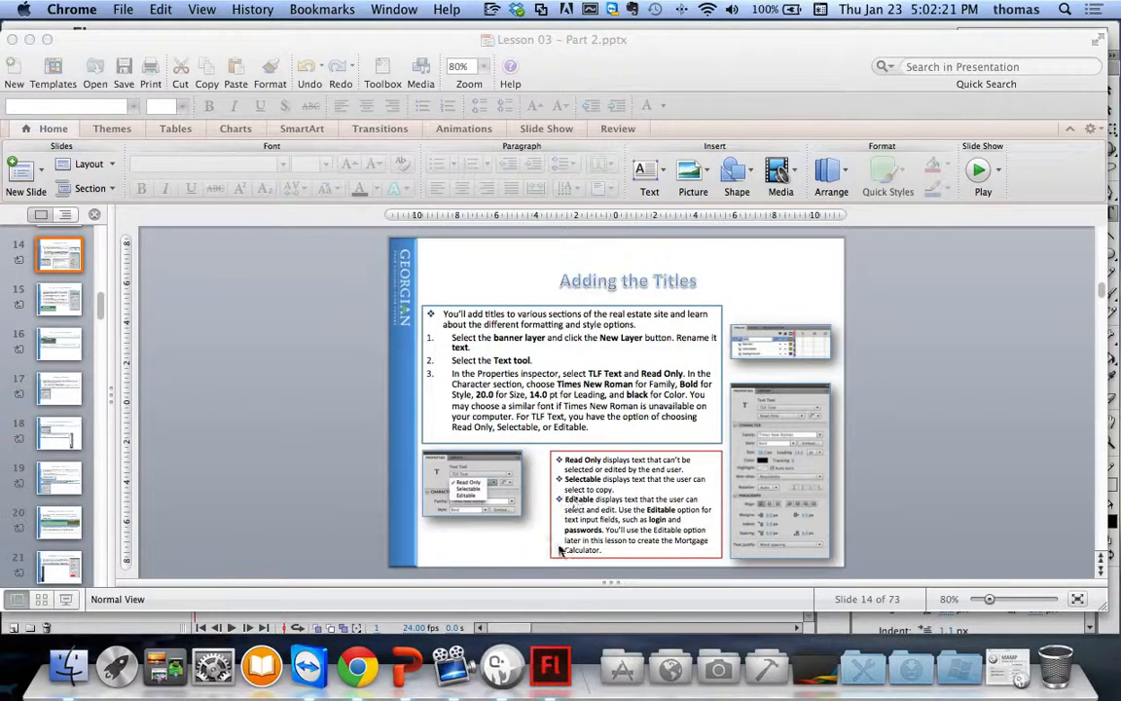
pyautogui.click(547, 661)
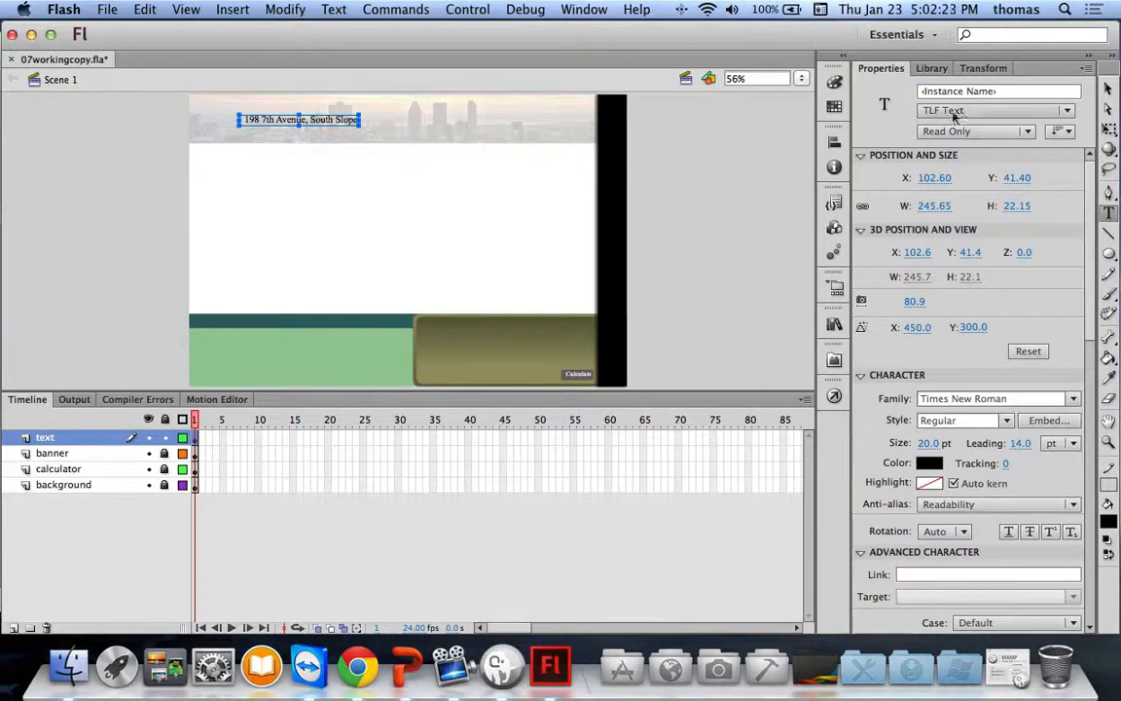
# Step: Position the address title at X 90 and Y 10 with the Selection tool active, and deselect it
pyautogui.click(1110, 89)
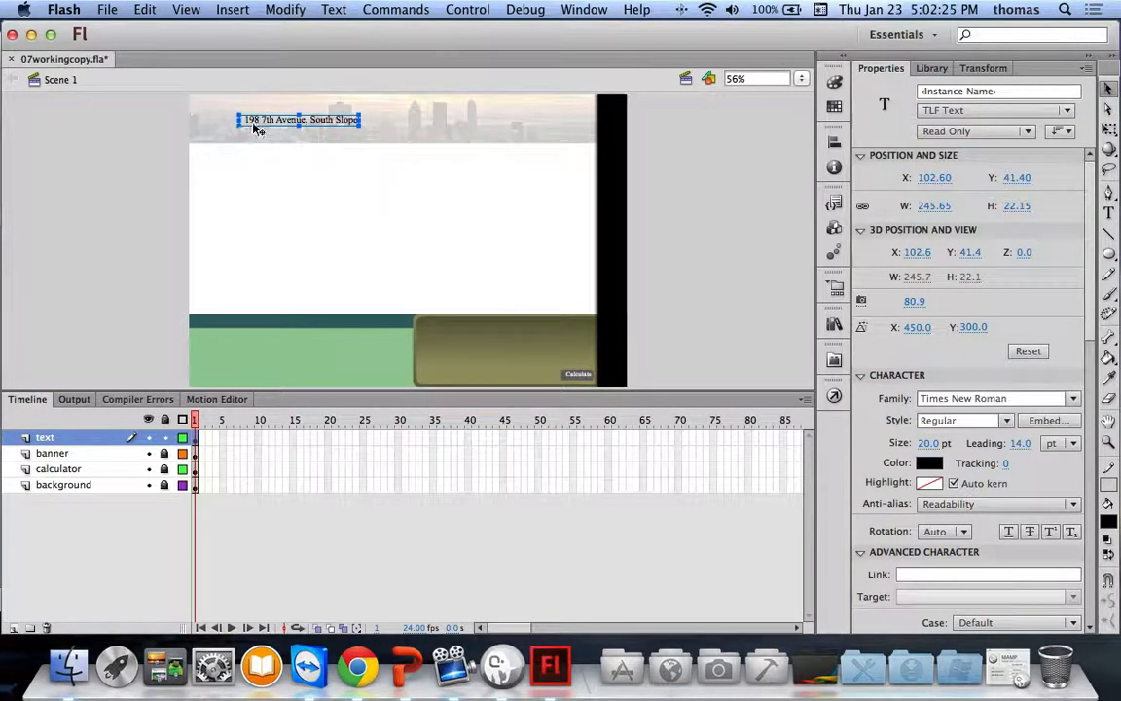
pyautogui.click(933, 177)
pyautogui.write('90')
pyautogui.press('Return')
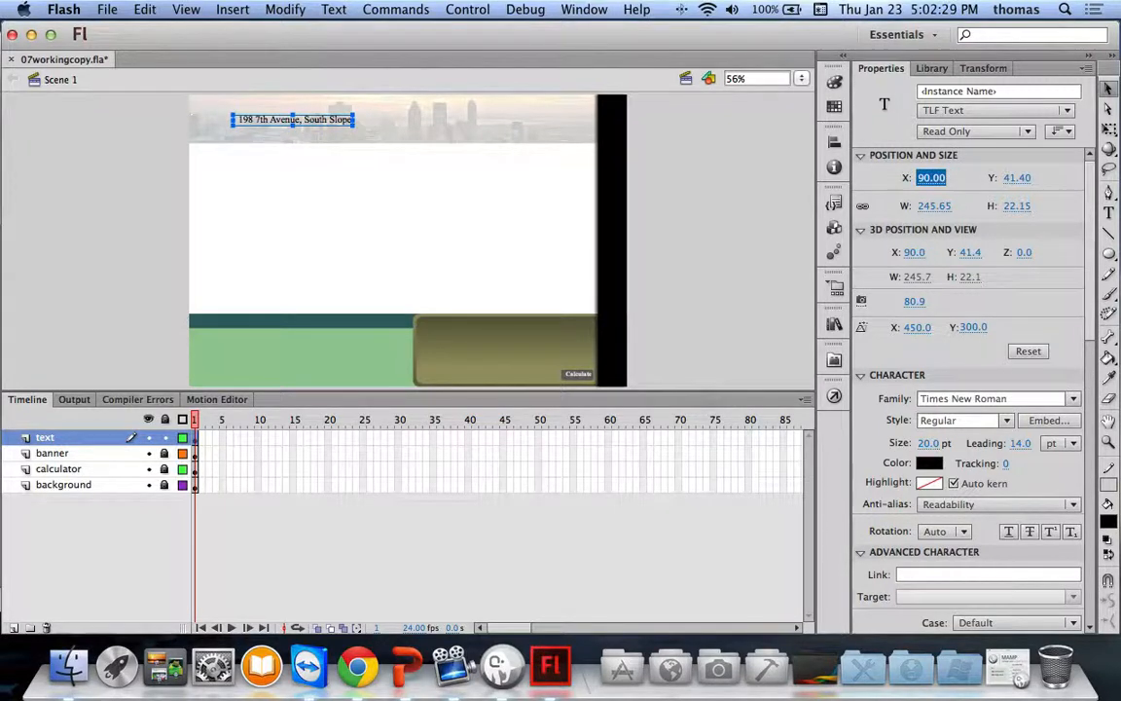
pyautogui.click(1019, 178)
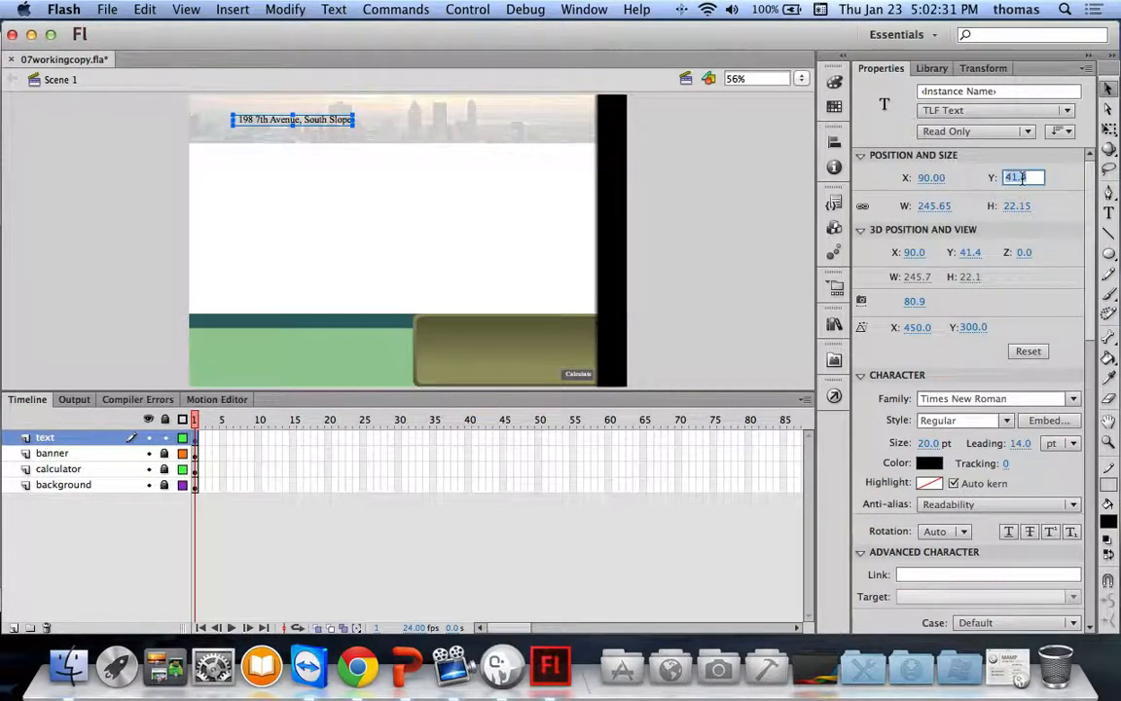
pyautogui.write('4')
pyautogui.write('0')
pyautogui.press('Return')
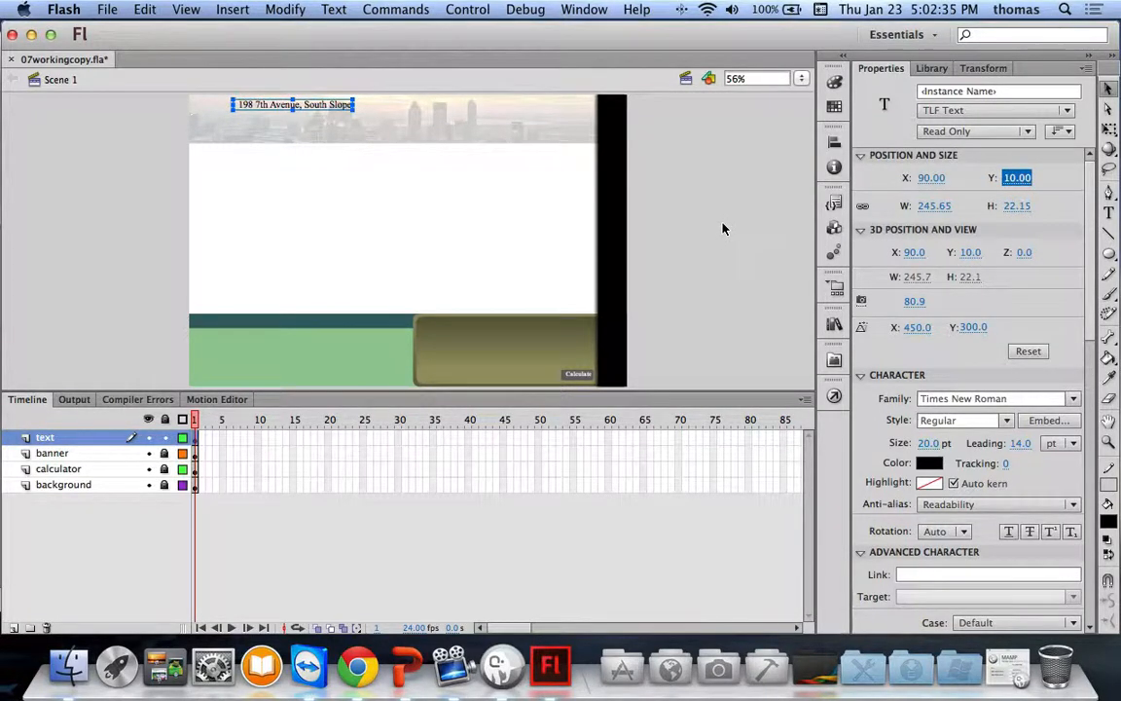
pyautogui.click(679, 168)
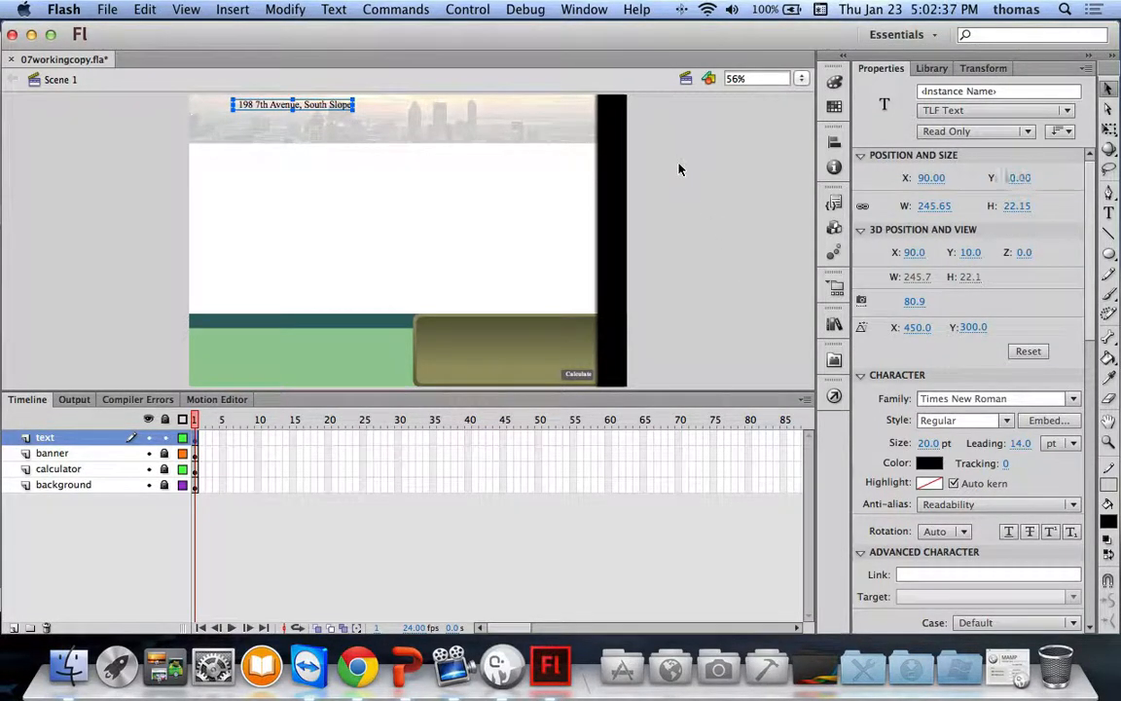
# Step: Check the "Adding the Titles" slide in PowerPoint for the section title's text settings and return to Flash
pyautogui.press('super+Tab')
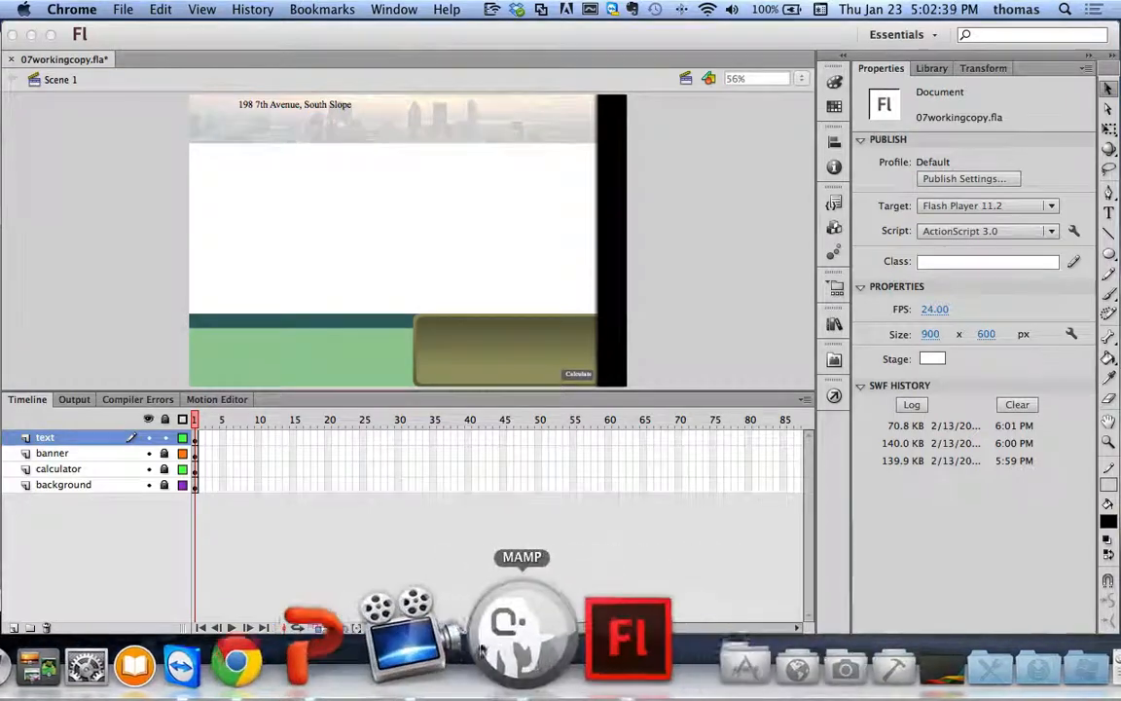
pyautogui.click(409, 634)
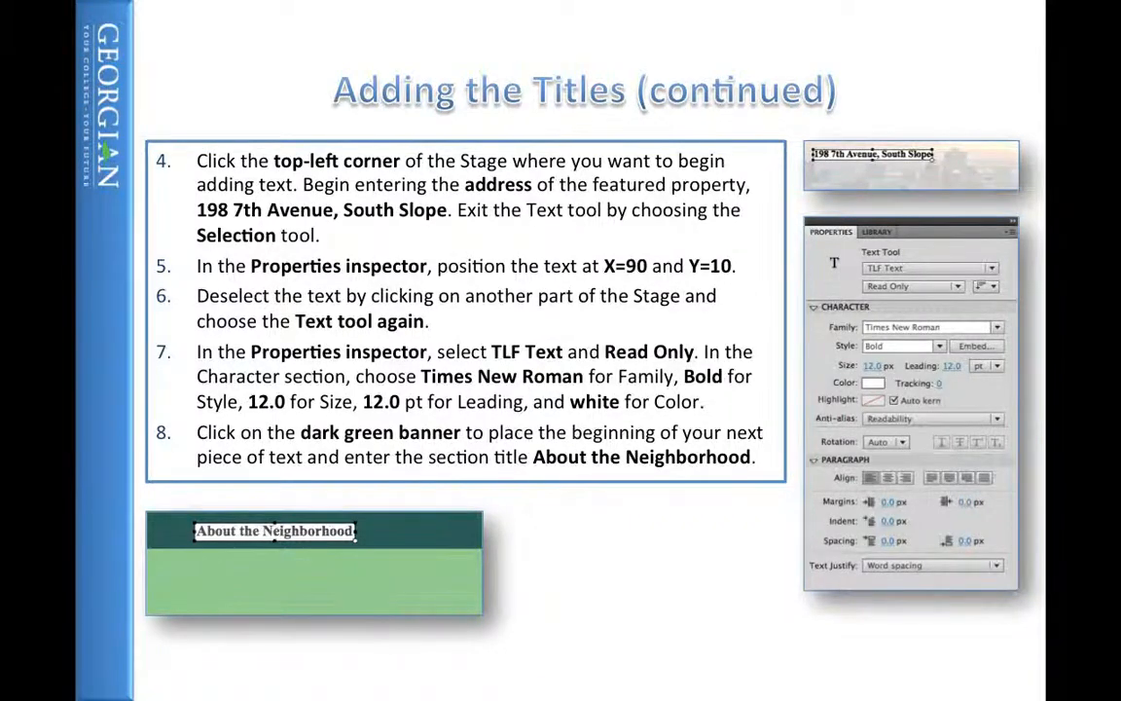
pyautogui.press('super+Tab')
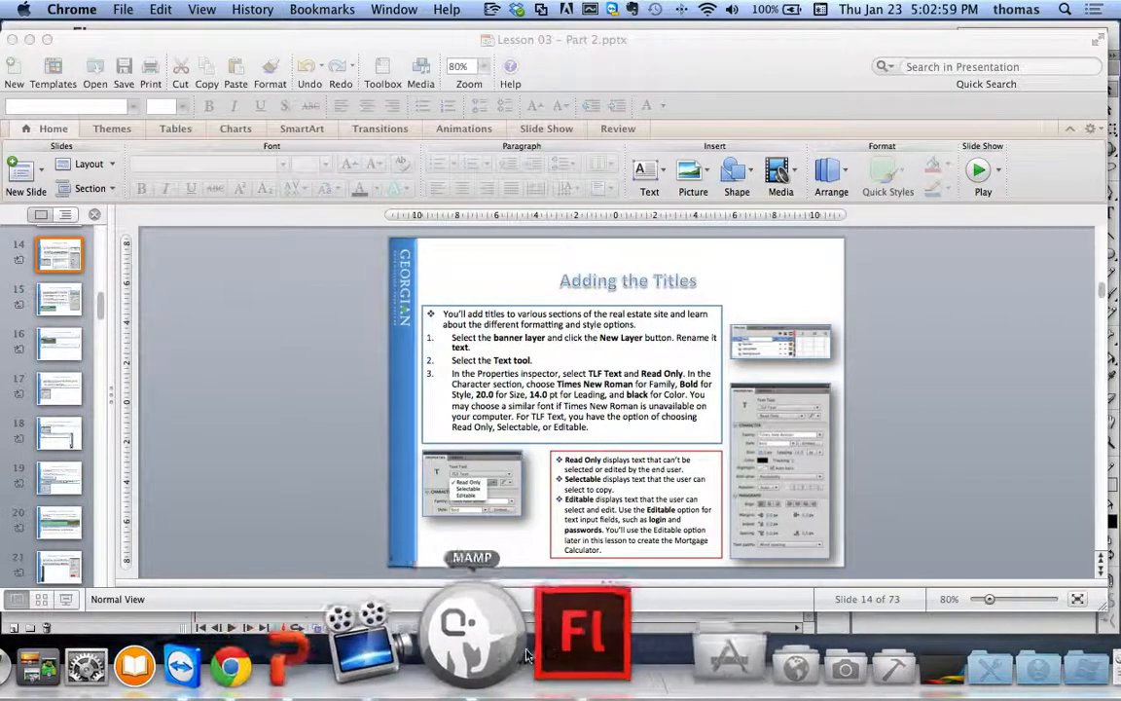
pyautogui.click(550, 662)
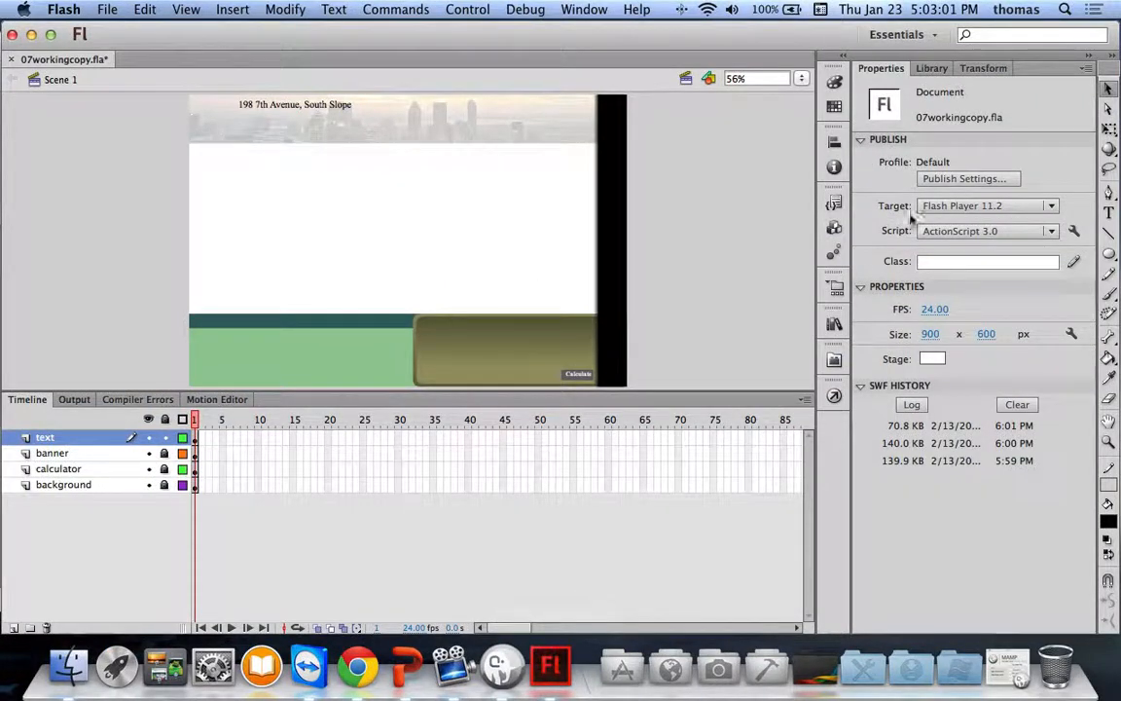
# Step: Set the Text tool to Times New Roman Bold at 12 pt, with 12 pt leading and white color
pyautogui.click(1110, 212)
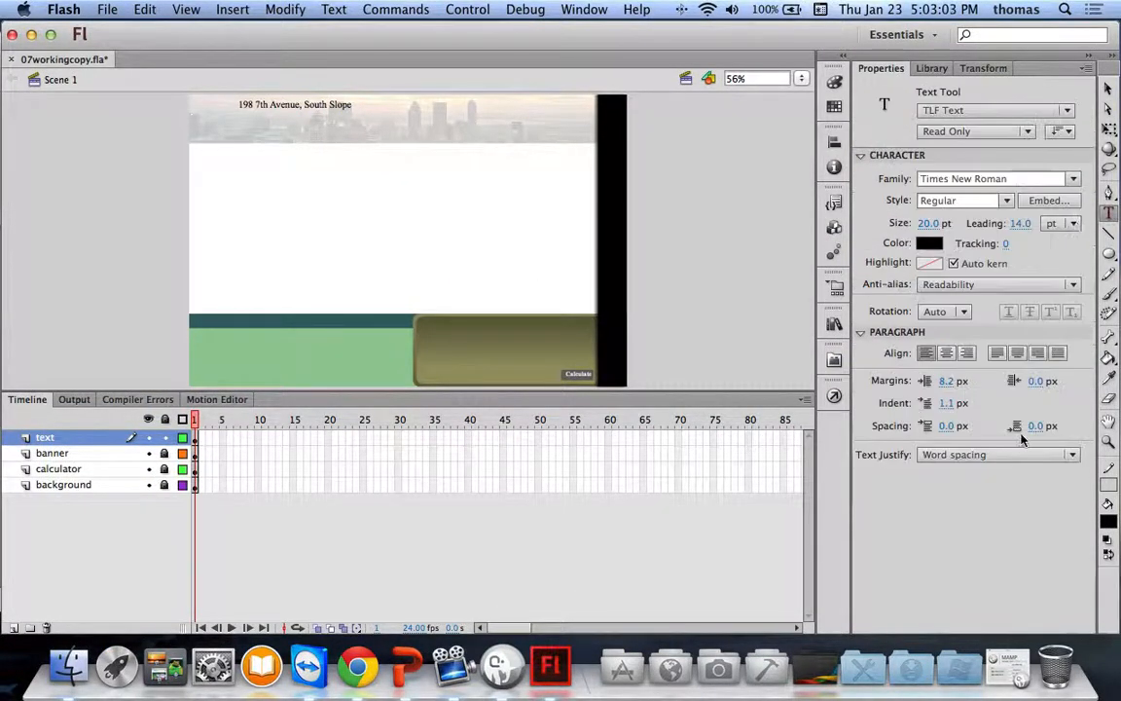
pyautogui.click(930, 222)
pyautogui.write('20')
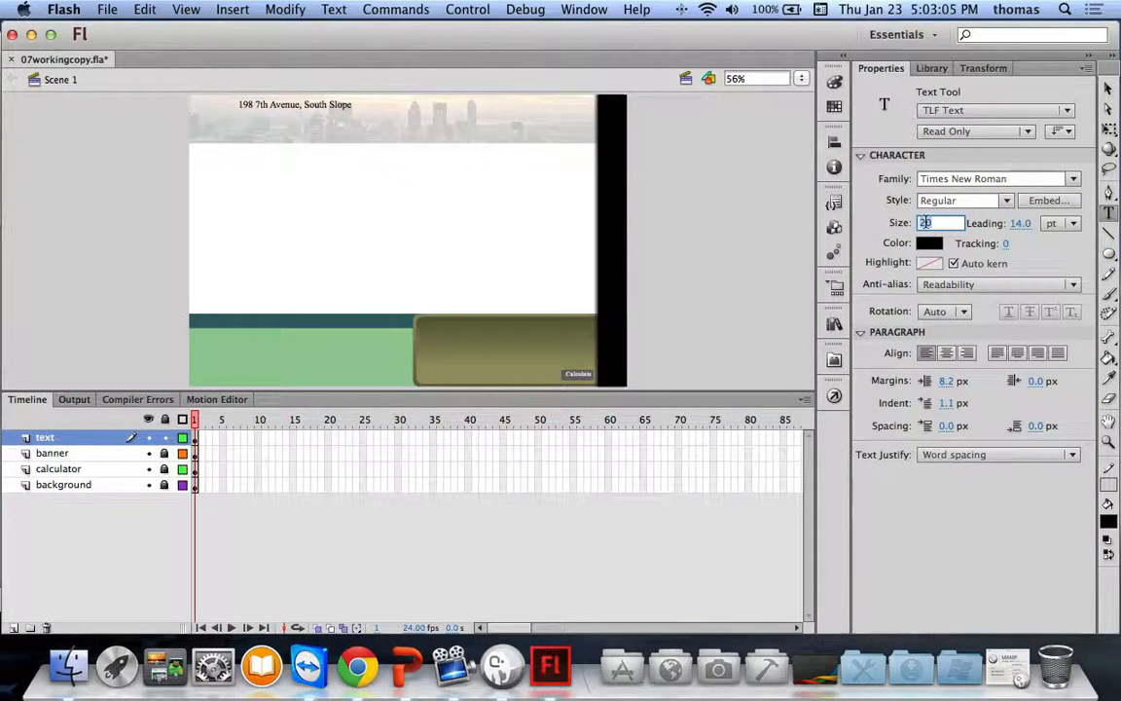
pyautogui.click(964, 201)
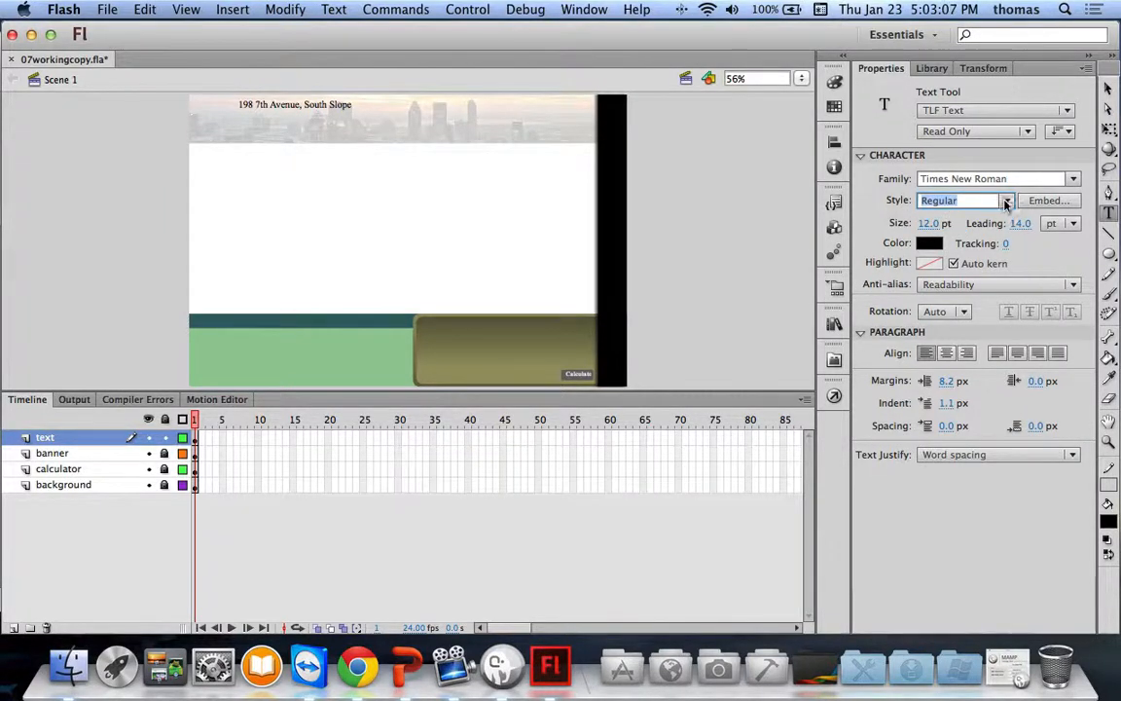
pyautogui.click(1007, 201)
pyautogui.click(950, 253)
pyautogui.click(1023, 224)
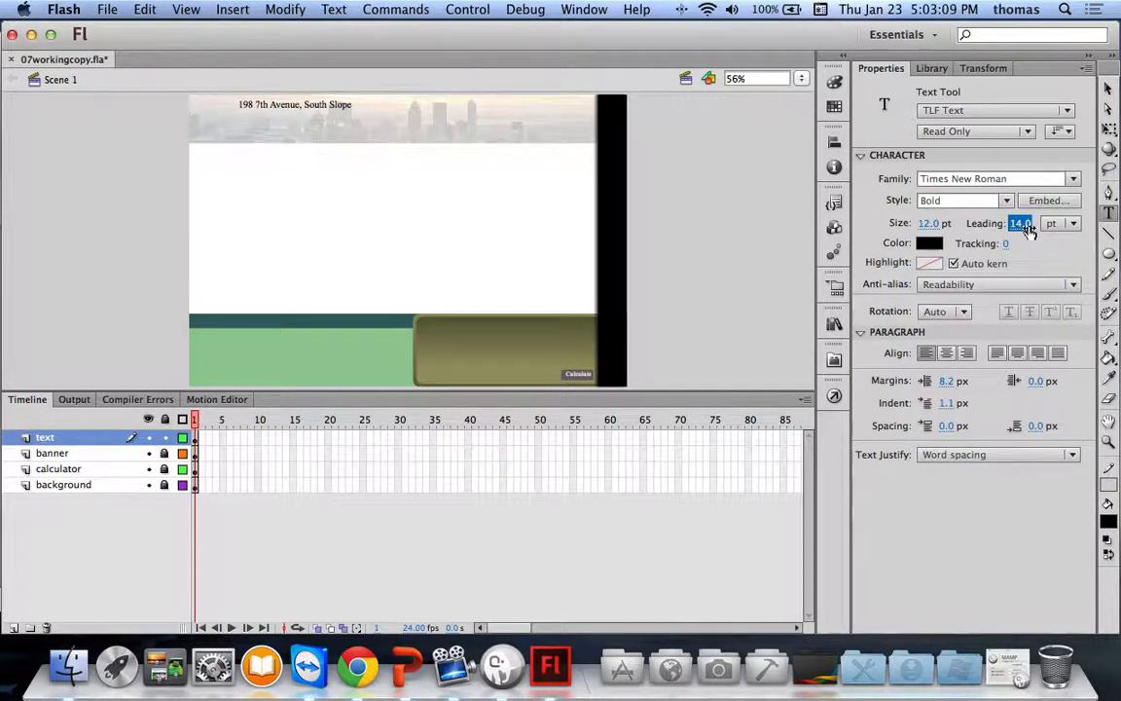
pyautogui.write('12')
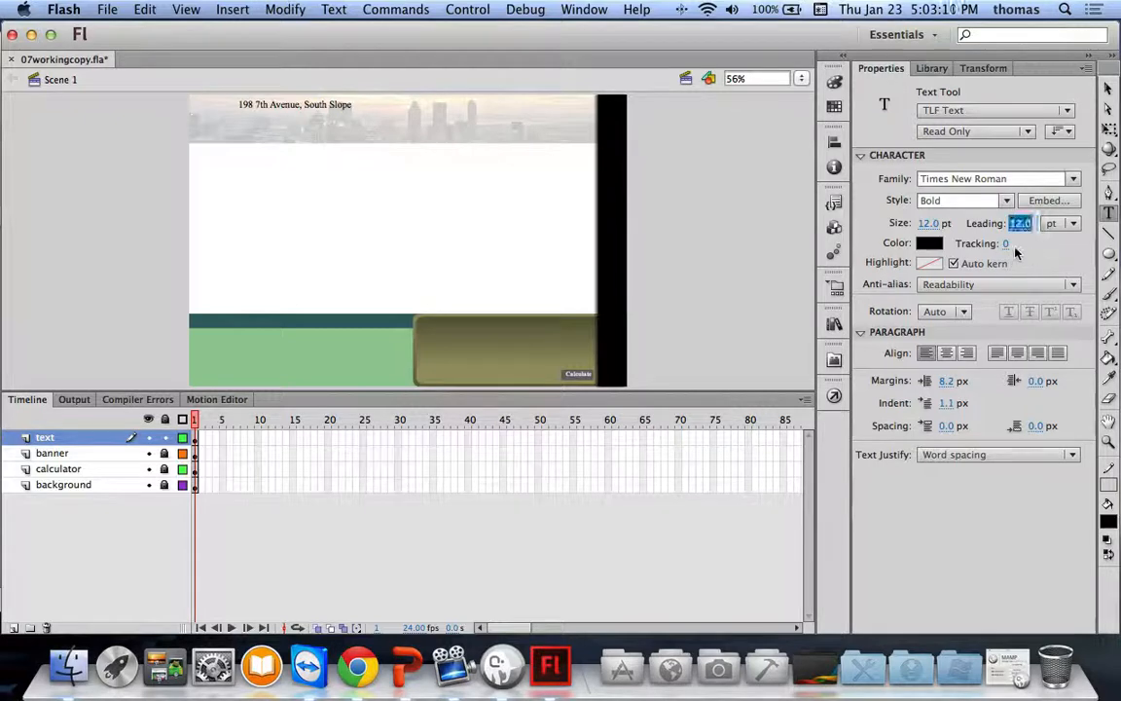
pyautogui.click(930, 243)
pyautogui.click(860, 343)
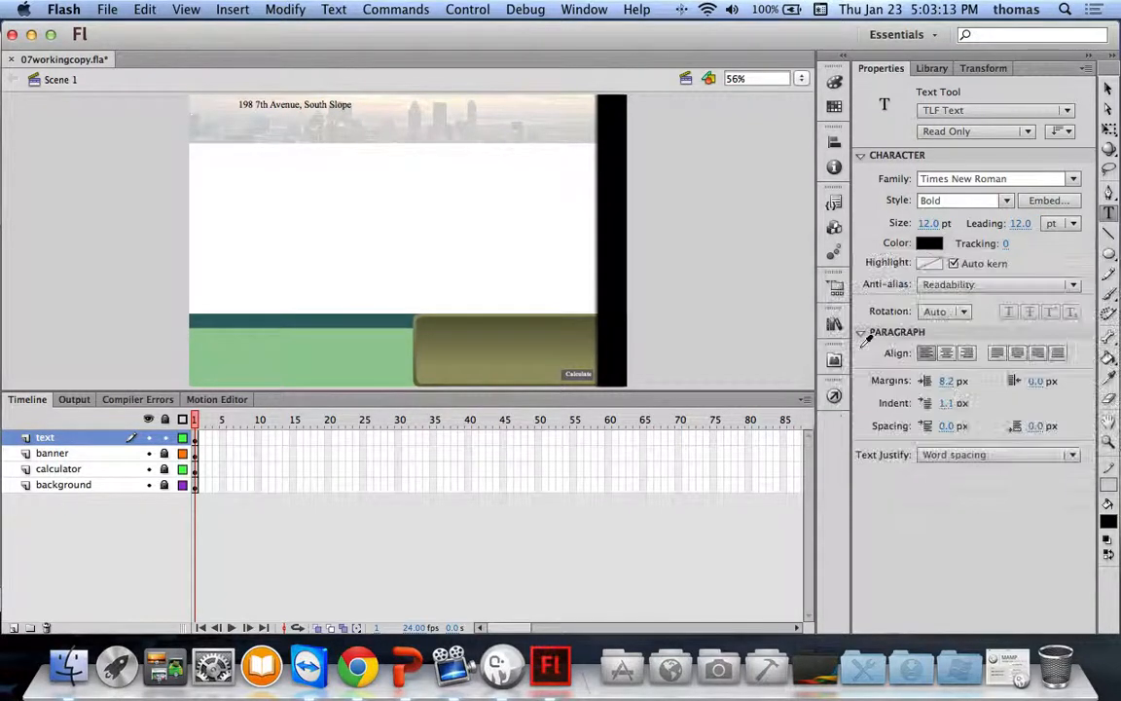
# Step: Add the section title "About the Neighborhood" on the dark green banner, checking its wording against the slides in PowerPoint
pyautogui.click(246, 328)
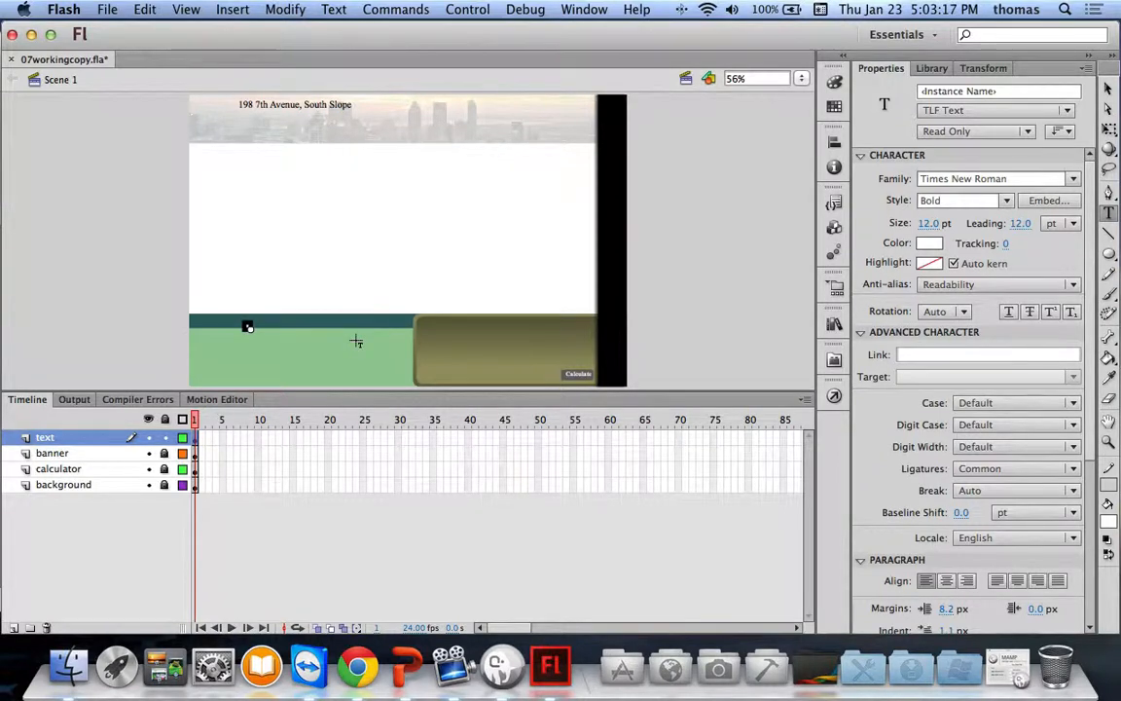
pyautogui.press('super+Tab')
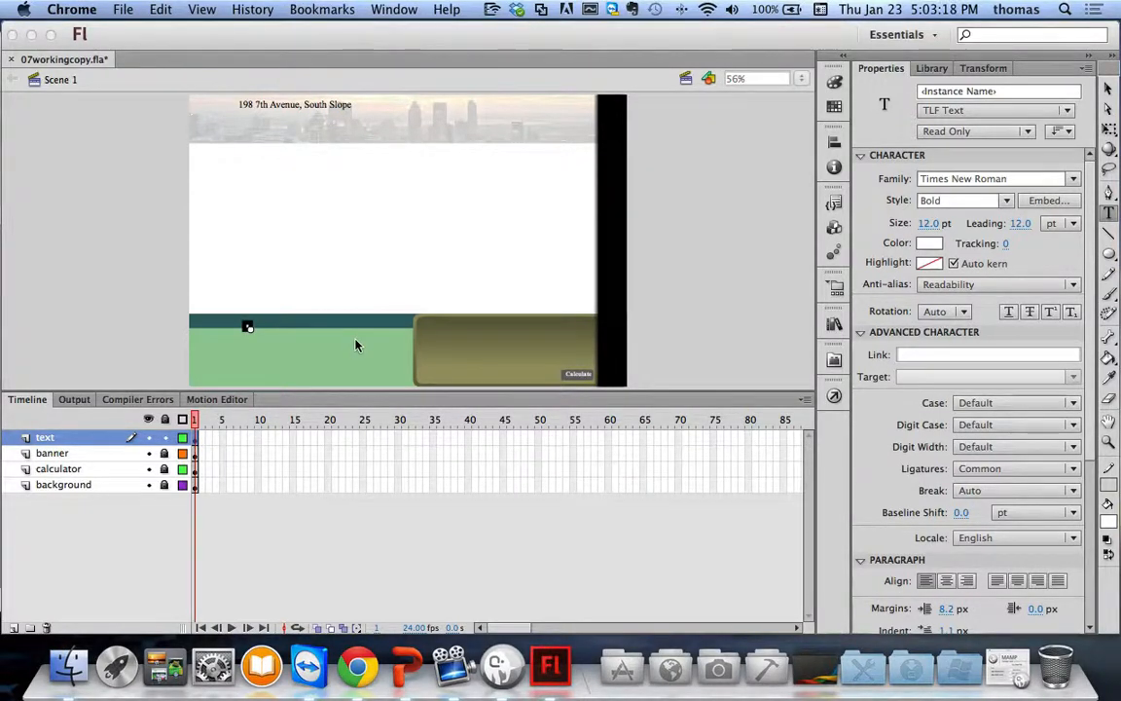
pyautogui.click(407, 667)
pyautogui.press('Escape')
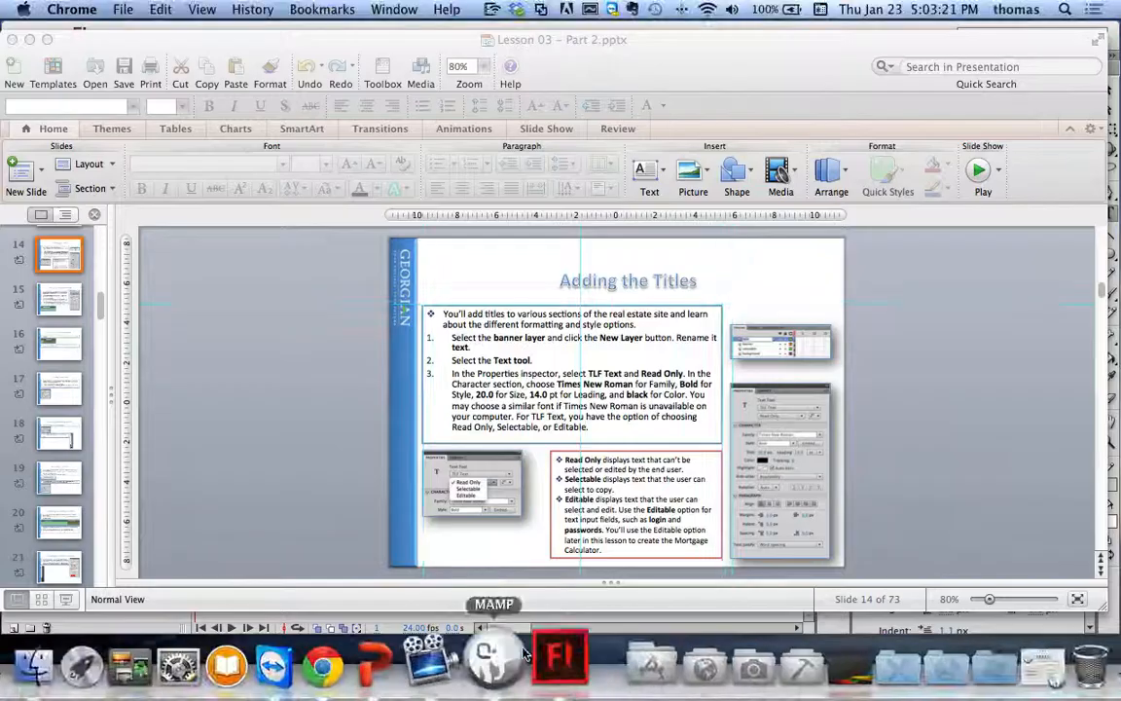
pyautogui.click(552, 647)
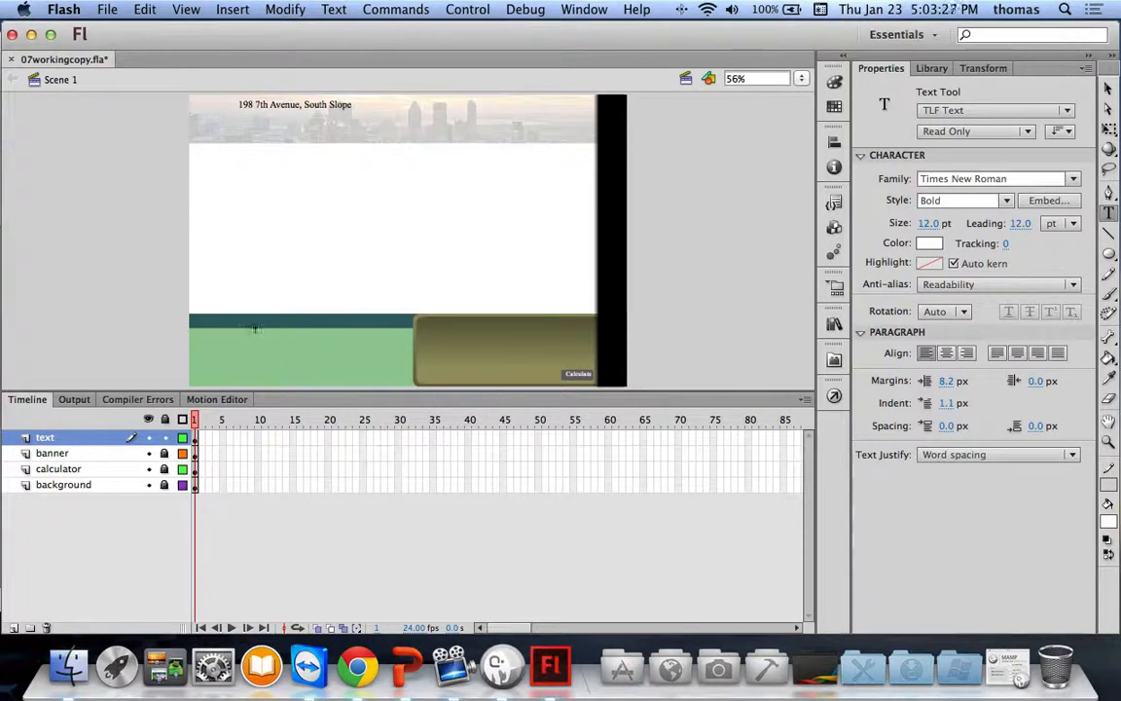
pyautogui.click(255, 328)
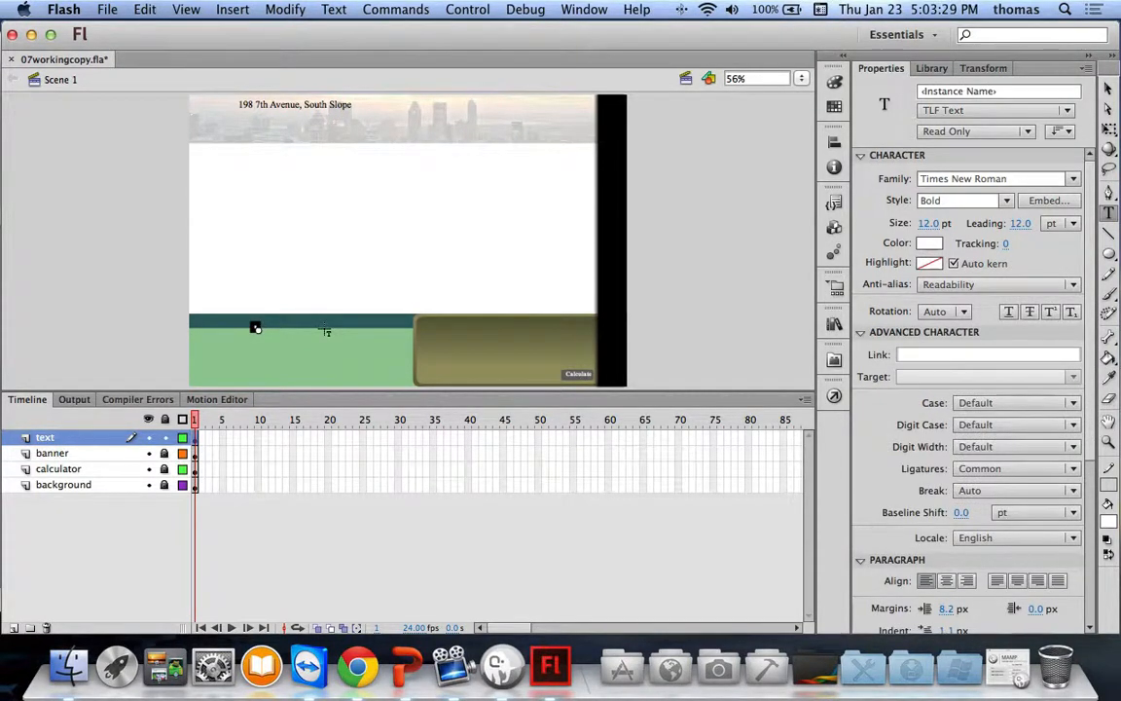
pyautogui.write('About our Neighborhood')
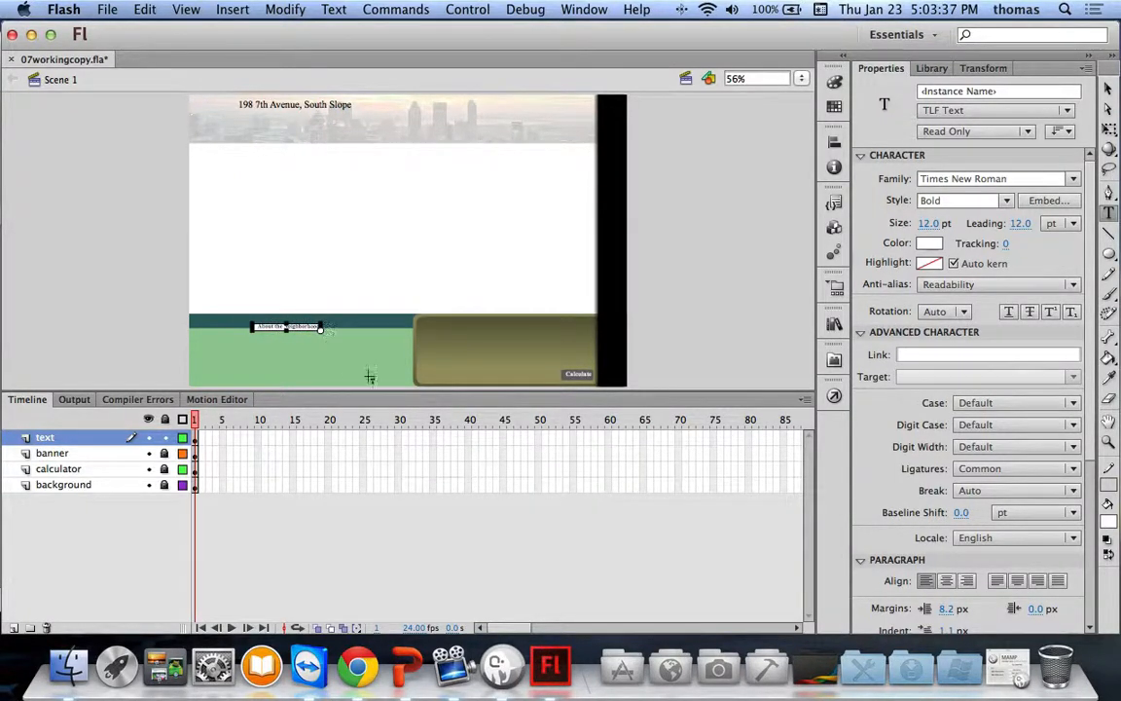
# Step: Move the section title fully inside the dark green banner, to about X 50 and Y 459
pyautogui.click(1108, 441)
pyautogui.moveTo(208, 270); pyautogui.dragTo(331, 359)
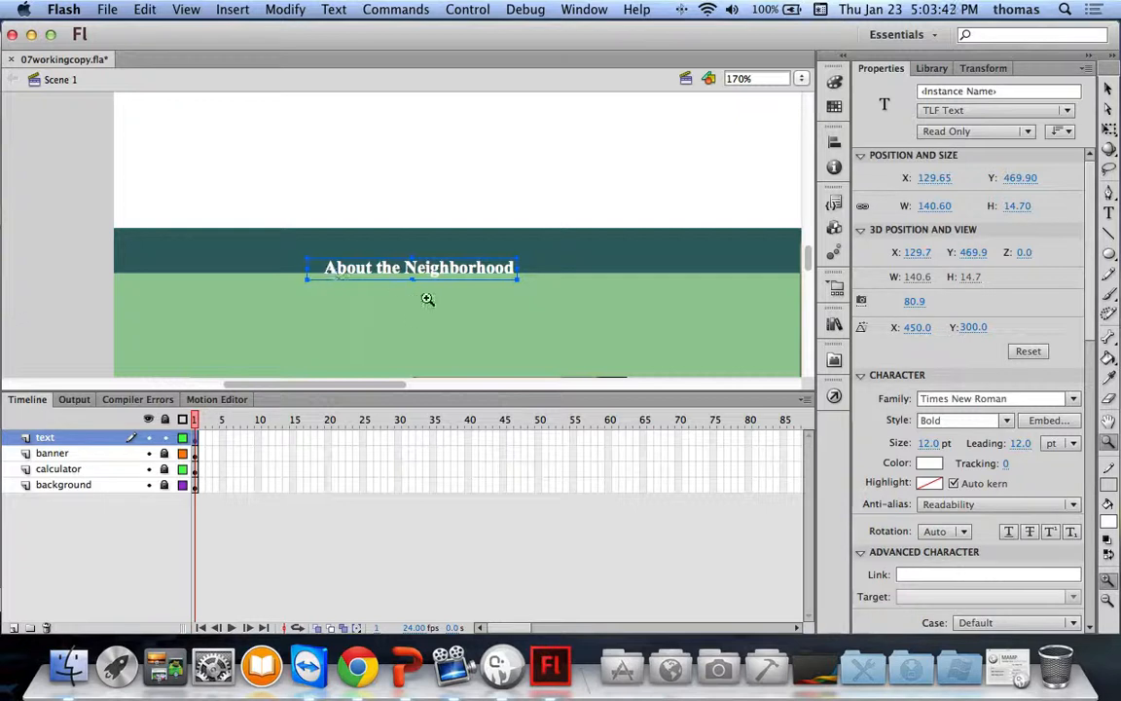
pyautogui.press('v')
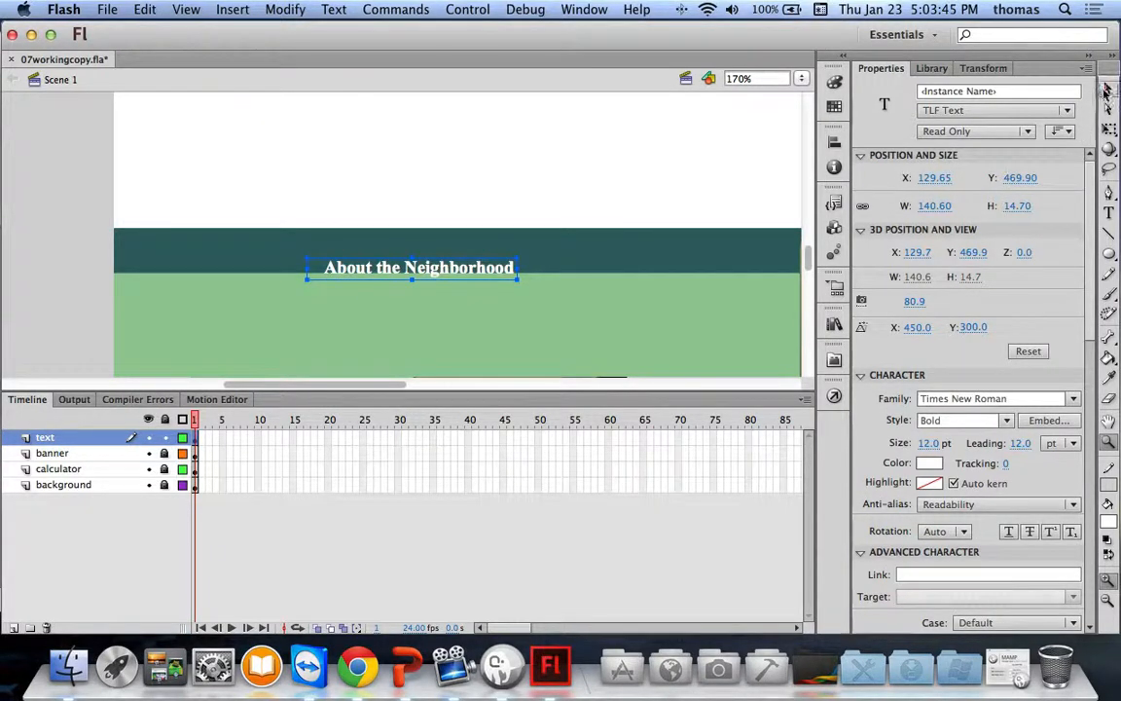
pyautogui.moveTo(235, 287); pyautogui.dragTo(557, 328)
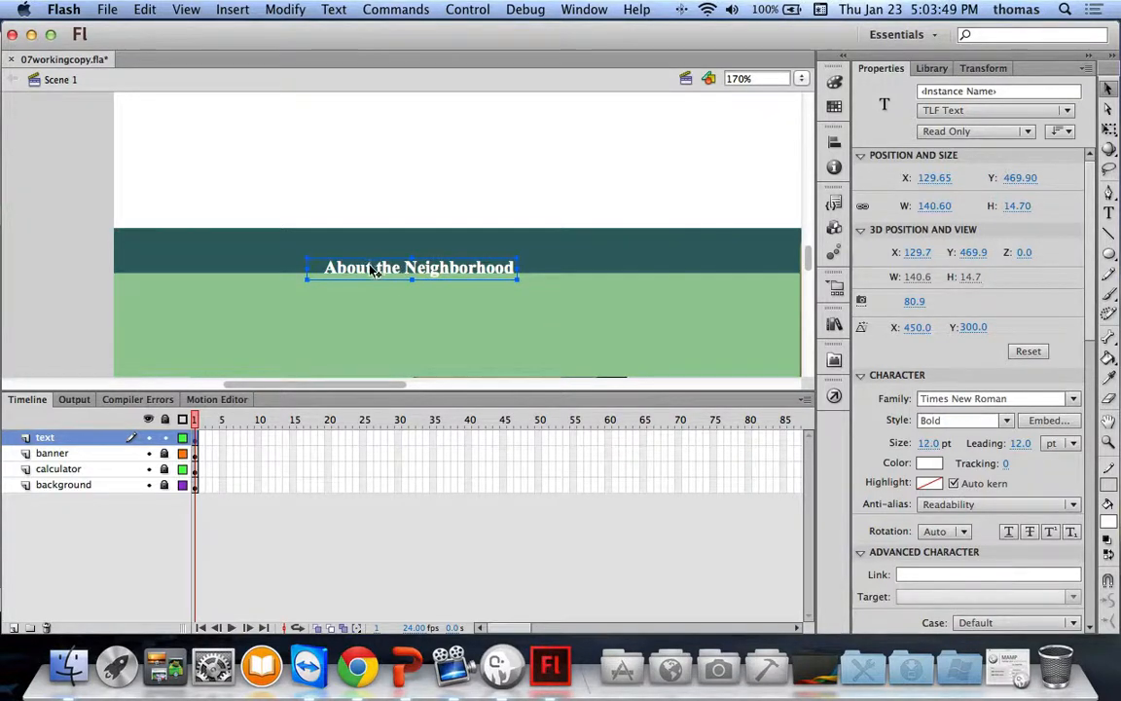
pyautogui.moveTo(367, 269); pyautogui.dragTo(249, 254)
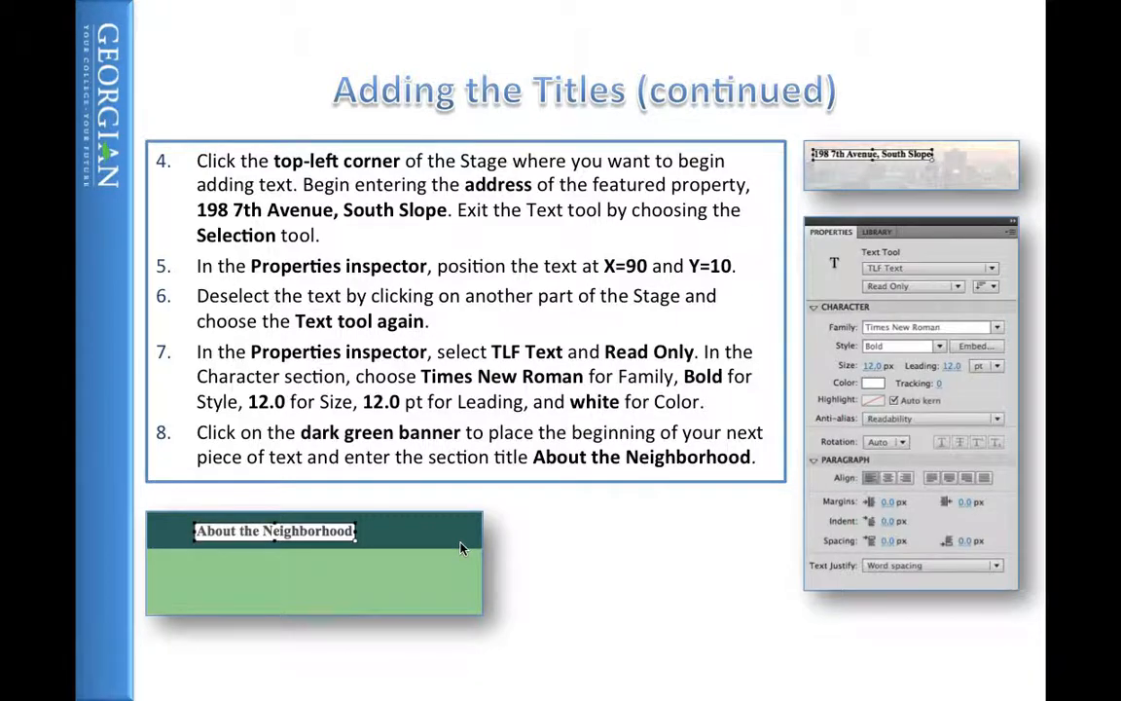
pyautogui.click(461, 548)
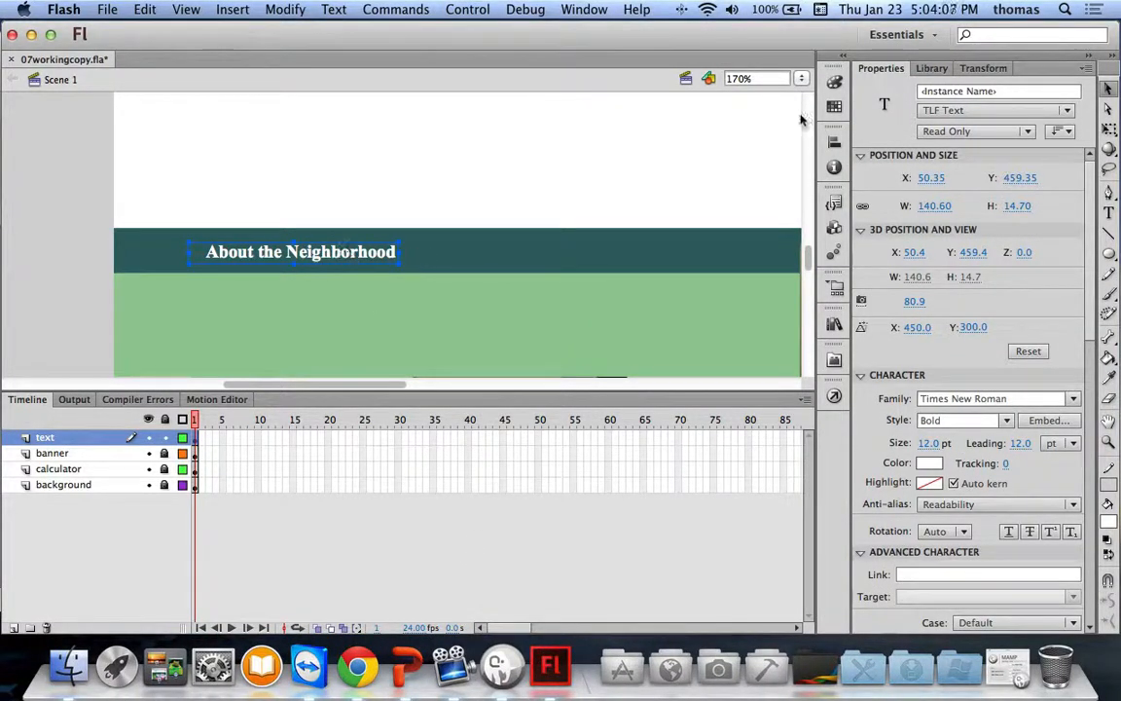
# Step: Set the "About the Neighborhood" title's position to X 70 and Y 460
pyautogui.click(932, 178)
pyautogui.write('70')
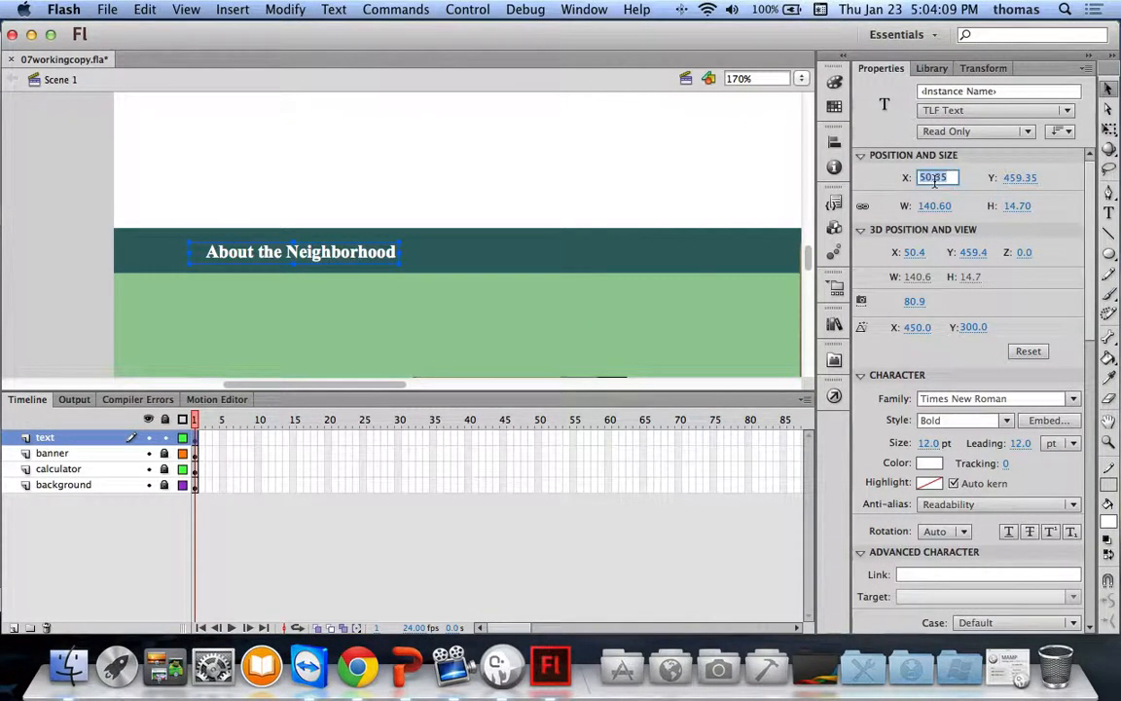
pyautogui.press('Return')
pyautogui.click(1020, 177)
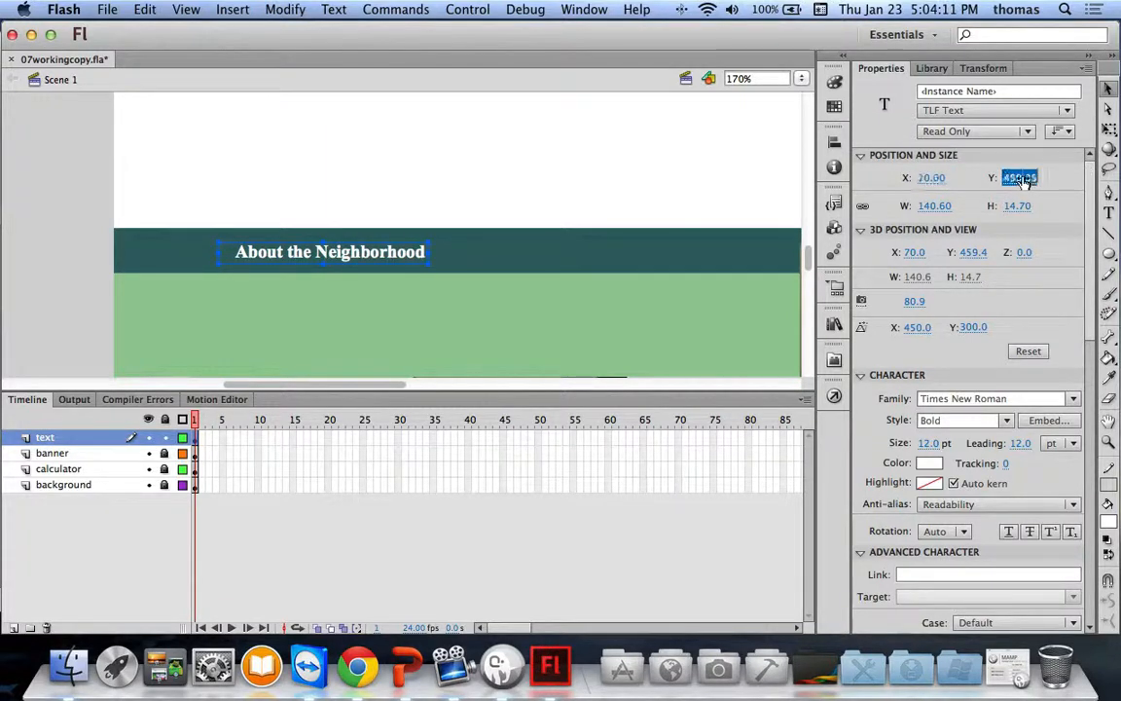
pyautogui.write('560')
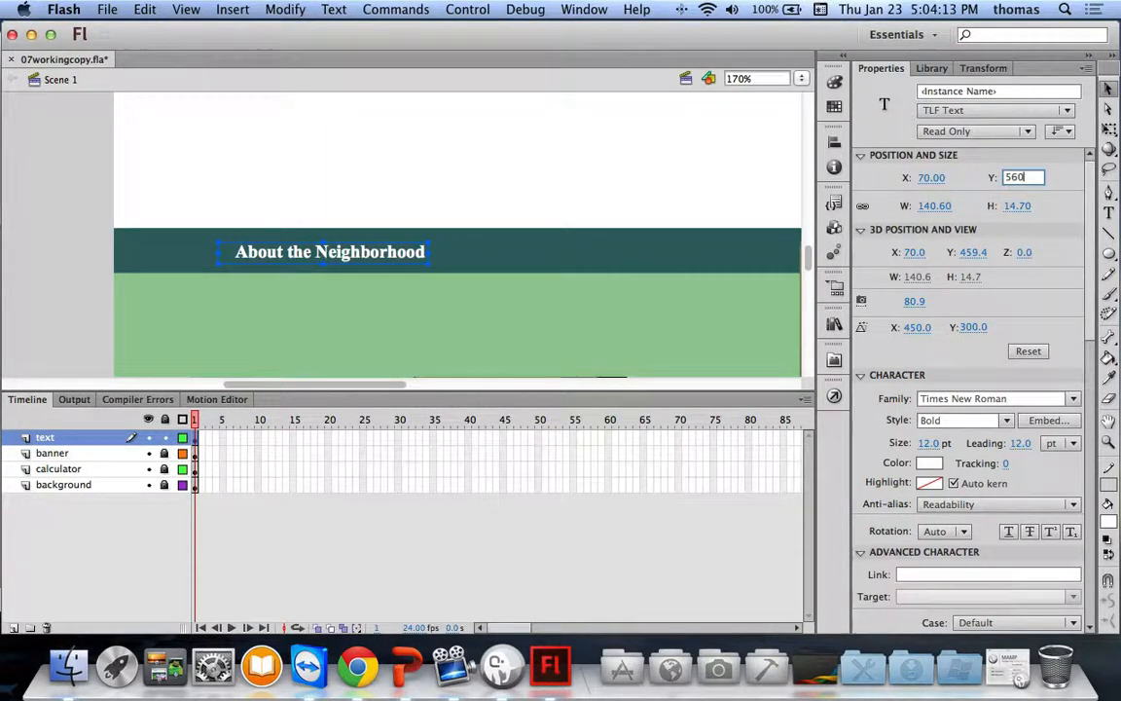
pyautogui.press('BackSpace')
pyautogui.press('BackSpace')
pyautogui.press('BackSpace')
pyautogui.write('460')
pyautogui.press('Return')
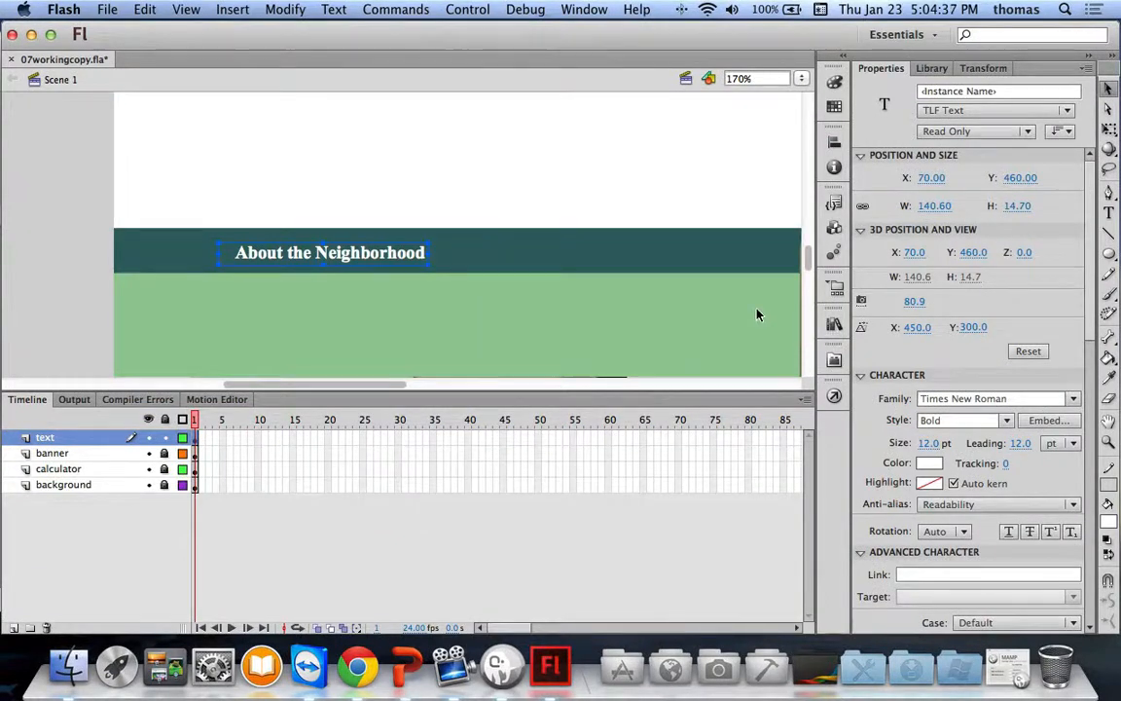
# Step: Add the title text "Mortgage Calculator" in the upper part of the olive calculator panel
pyautogui.hscroll(10, 693, 310)
pyautogui.hscroll(-4, 655, 301)
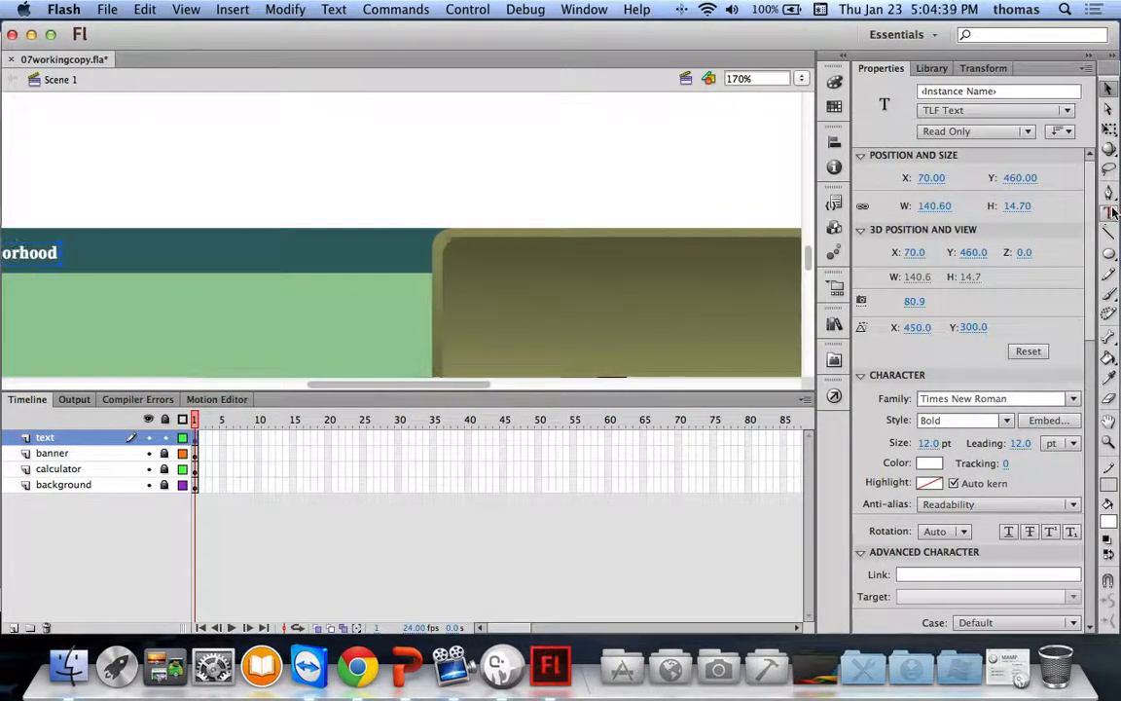
pyautogui.click(1110, 213)
pyautogui.click(549, 272)
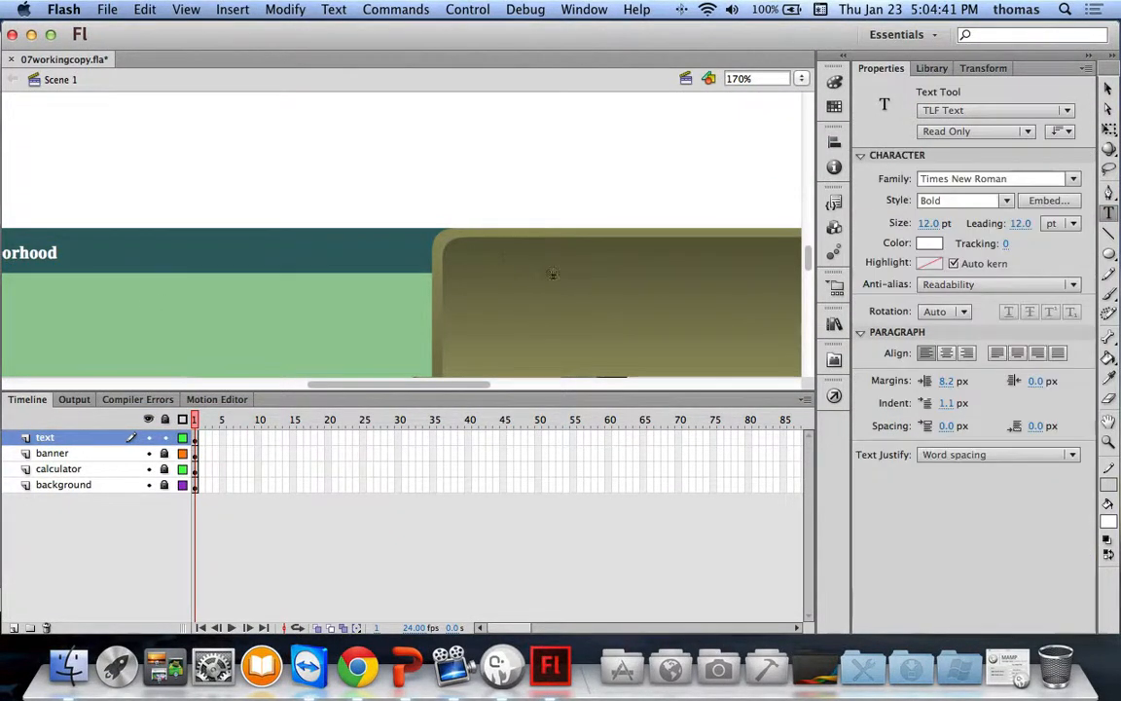
pyautogui.click(527, 262)
pyautogui.write('MOr')
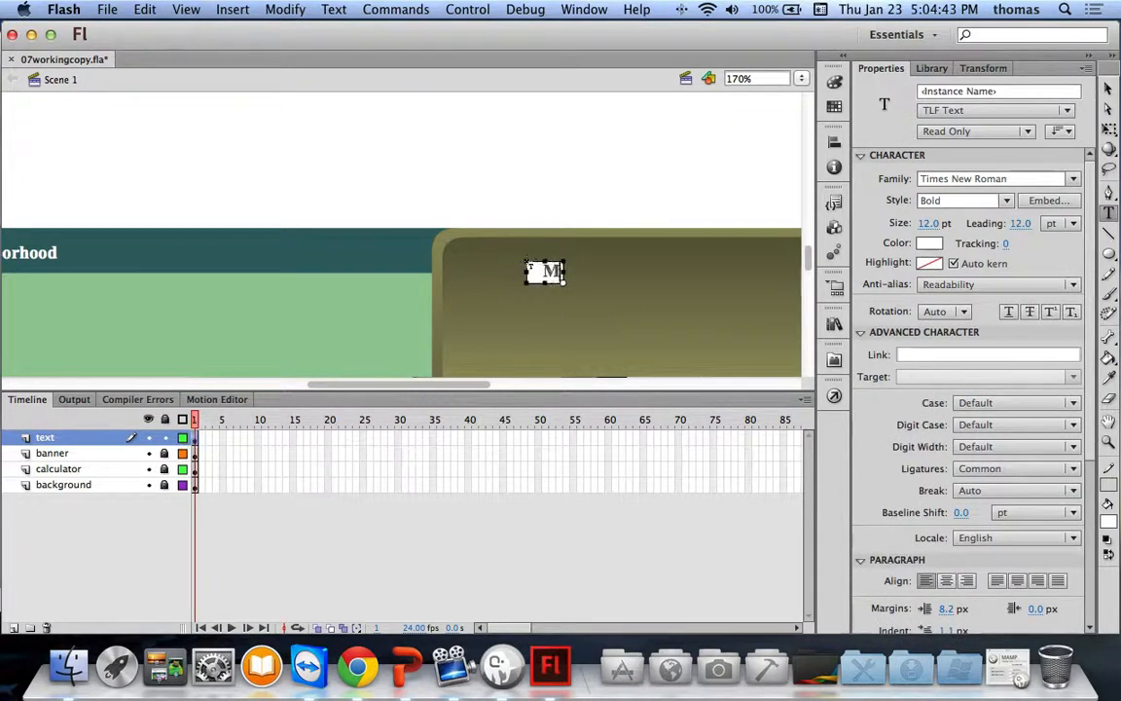
pyautogui.press('BackSpace')
pyautogui.press('BackSpace')
pyautogui.write('ortgage Calculator')
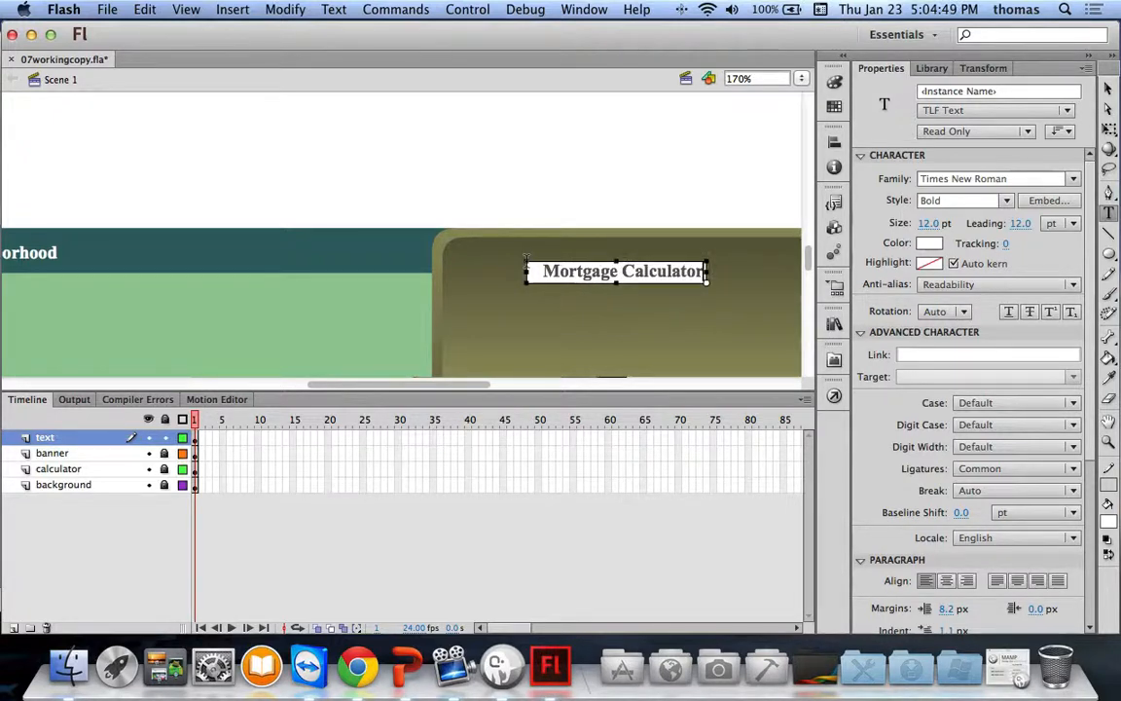
# Step: Set the "Mortgage Calculator" title's position to X 480 and Y 460, and save the document
pyautogui.click(1108, 90)
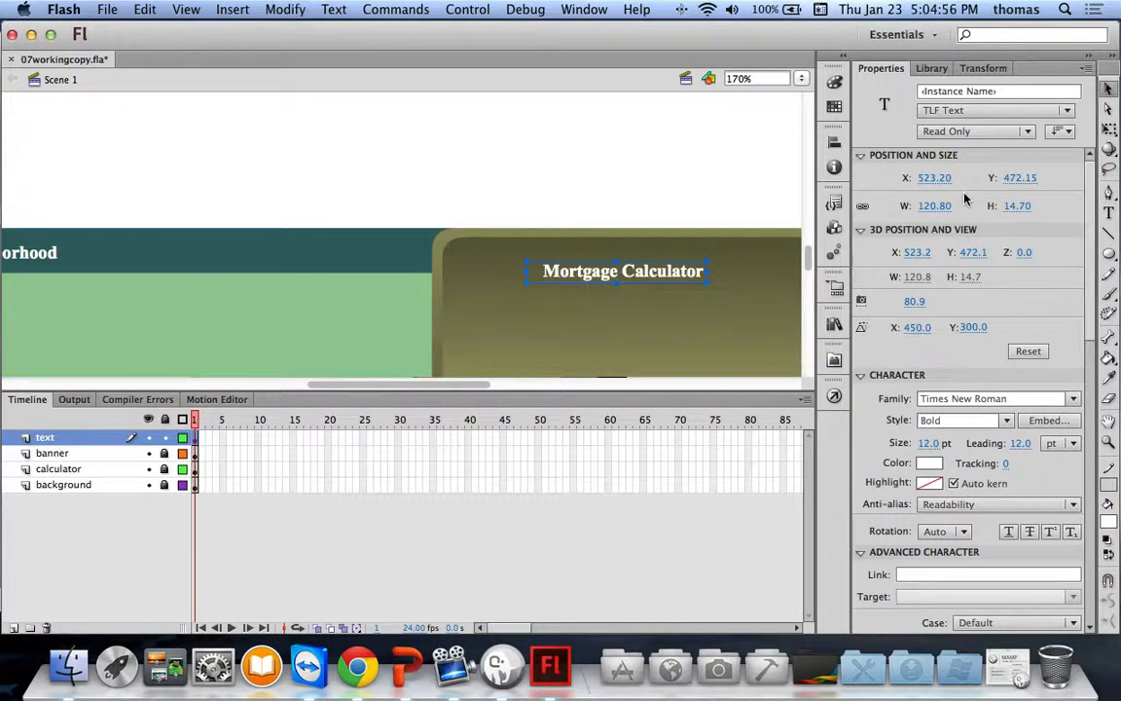
pyautogui.click(934, 177)
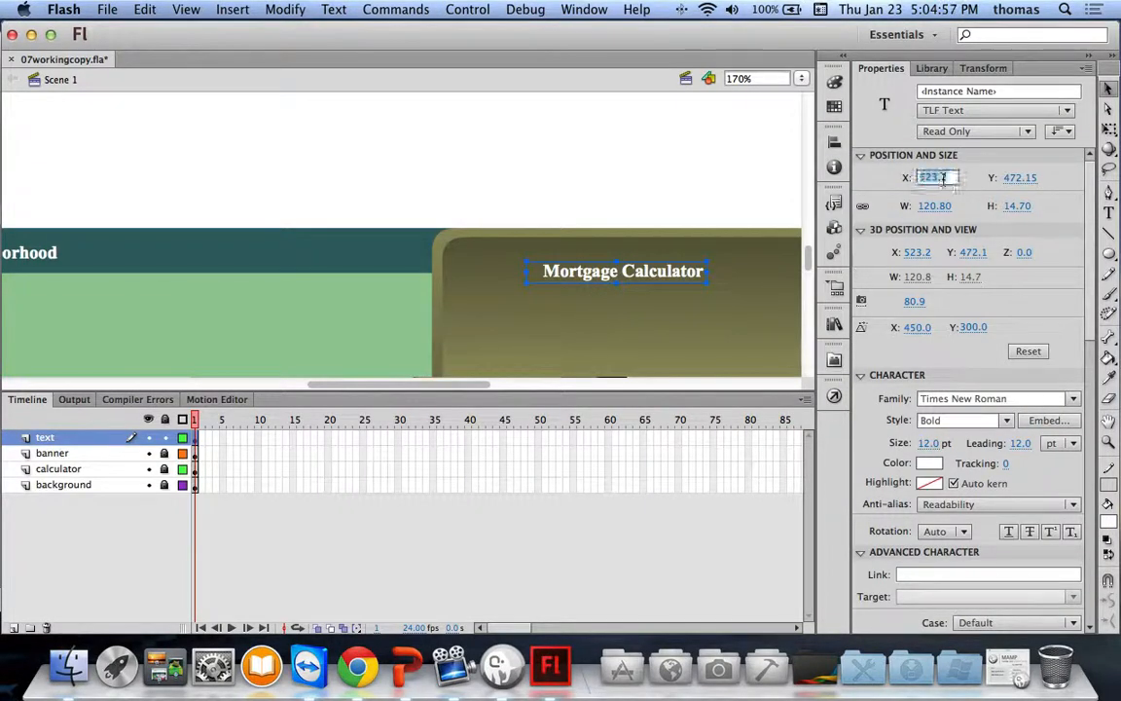
pyautogui.write('4')
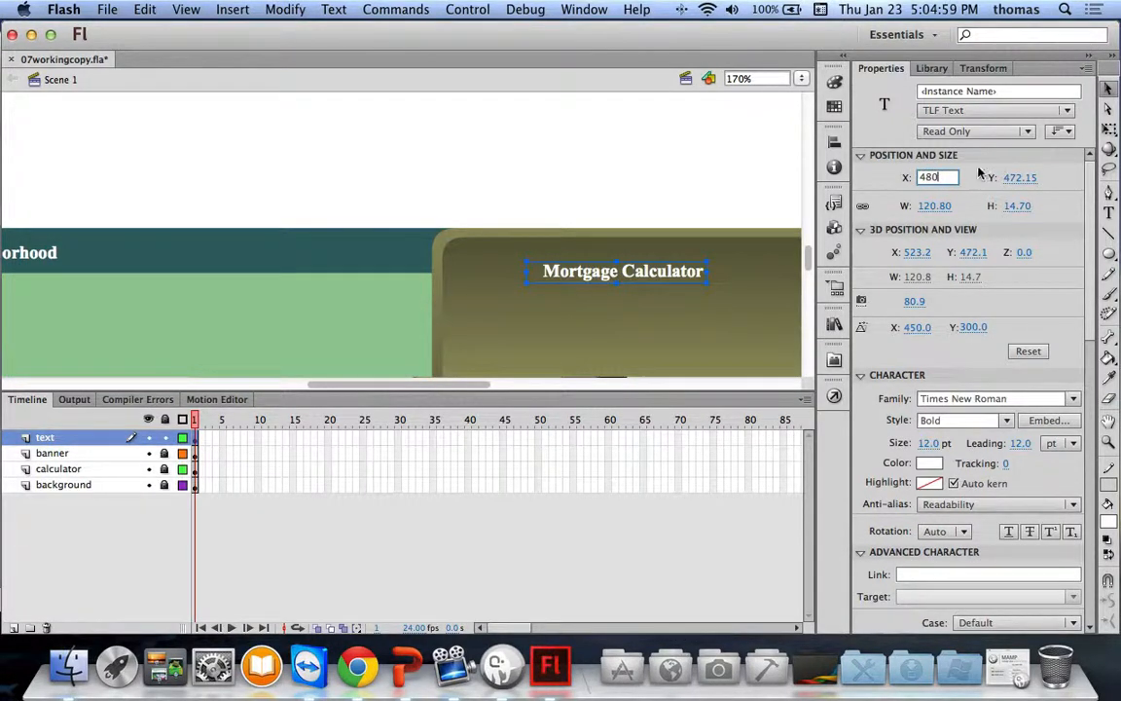
pyautogui.write('80')
pyautogui.click(1019, 176)
pyautogui.write('460')
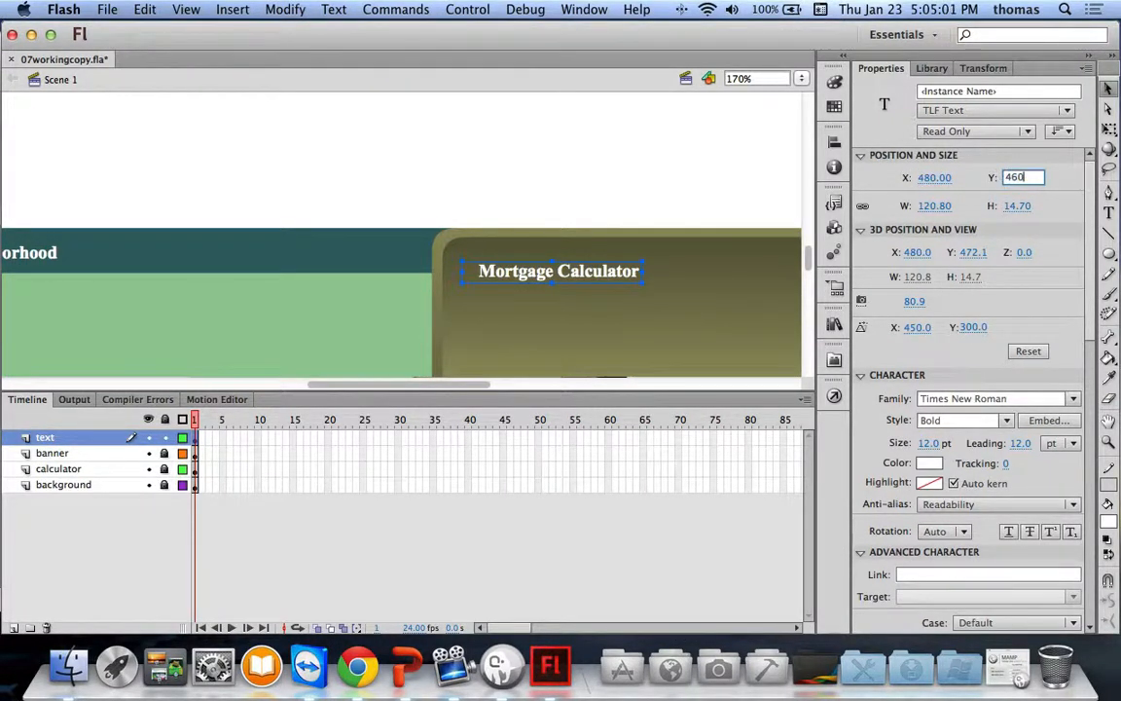
pyautogui.press('Return')
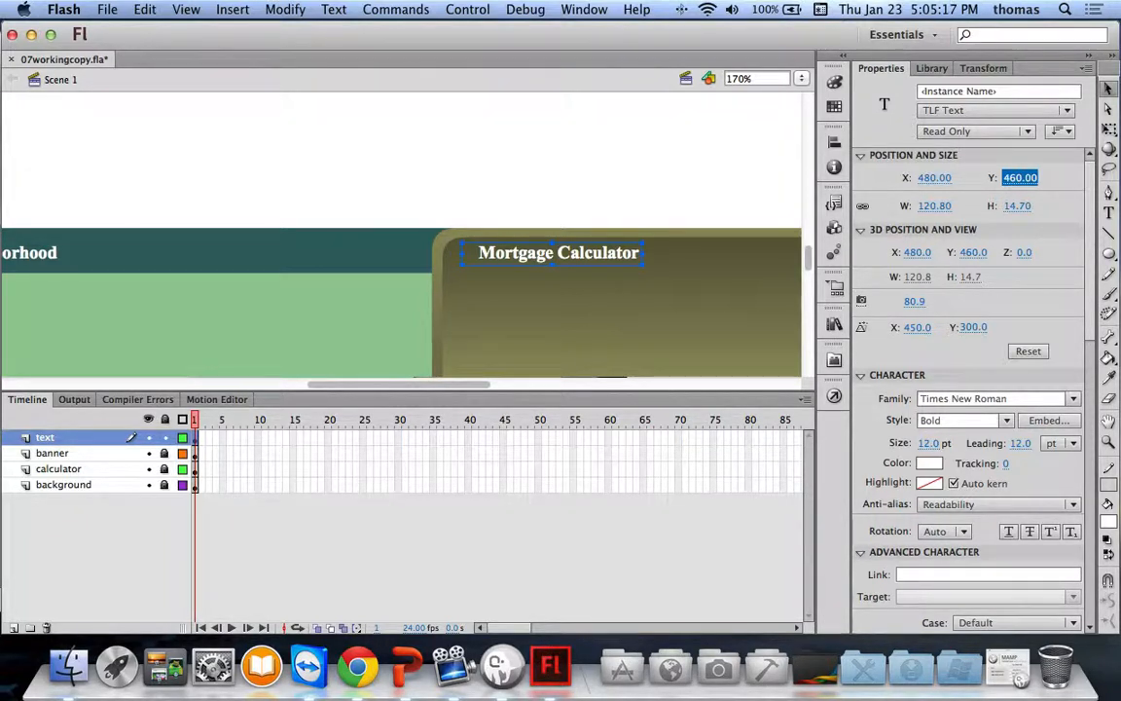
pyautogui.press('super+s')
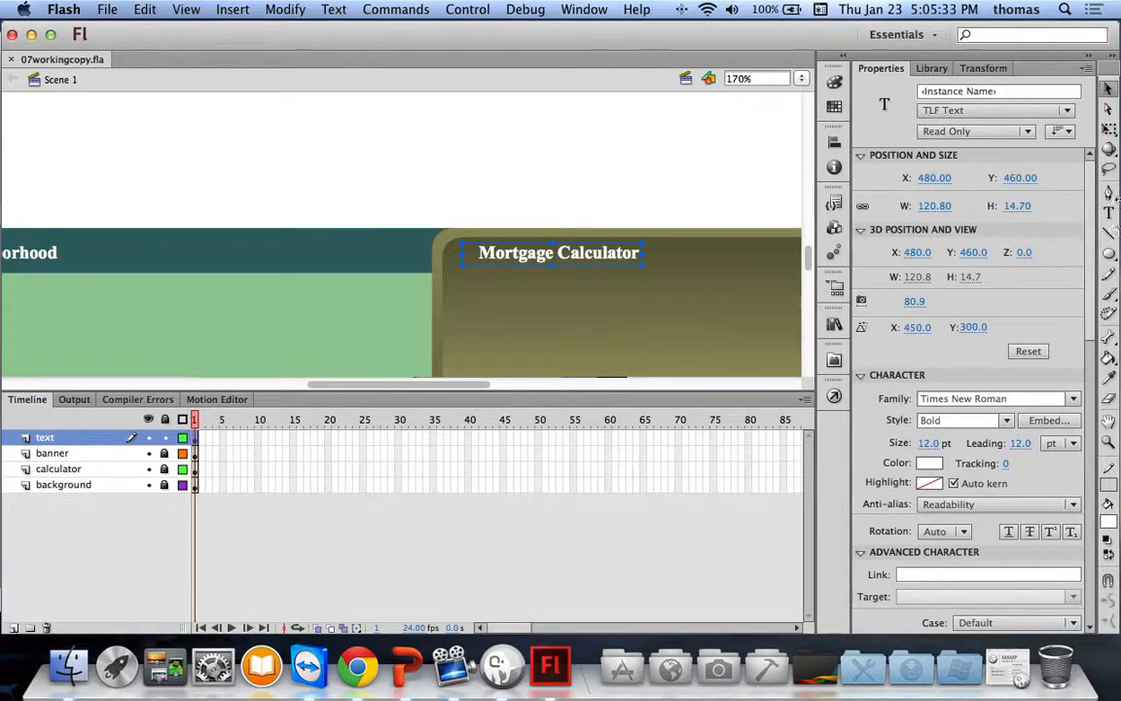
# Step: Deselect the title and set the Text tool's font family to Arial Narrow
pyautogui.click(703, 143)
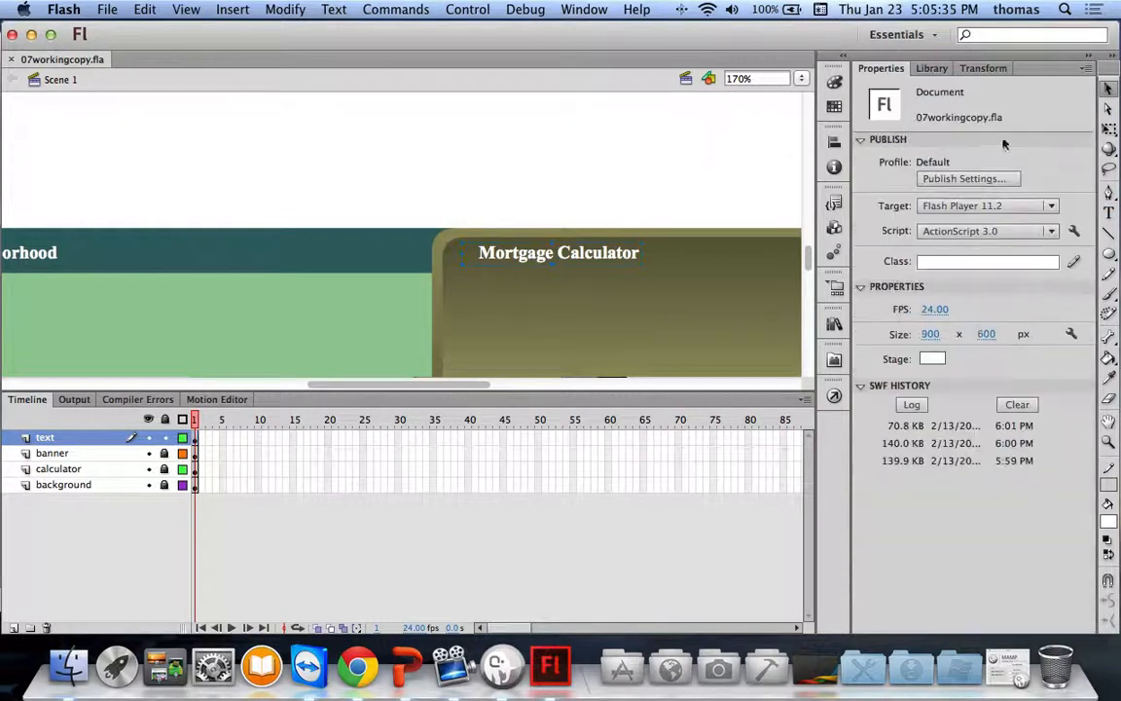
pyautogui.press('t')
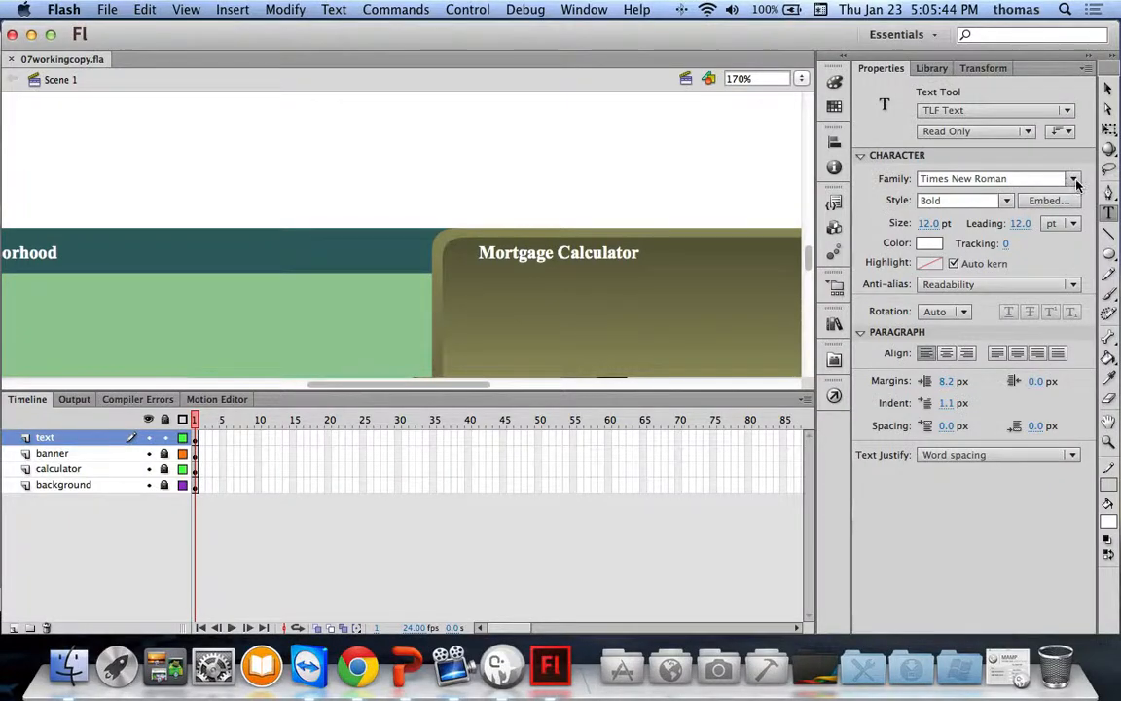
pyautogui.click(1074, 181)
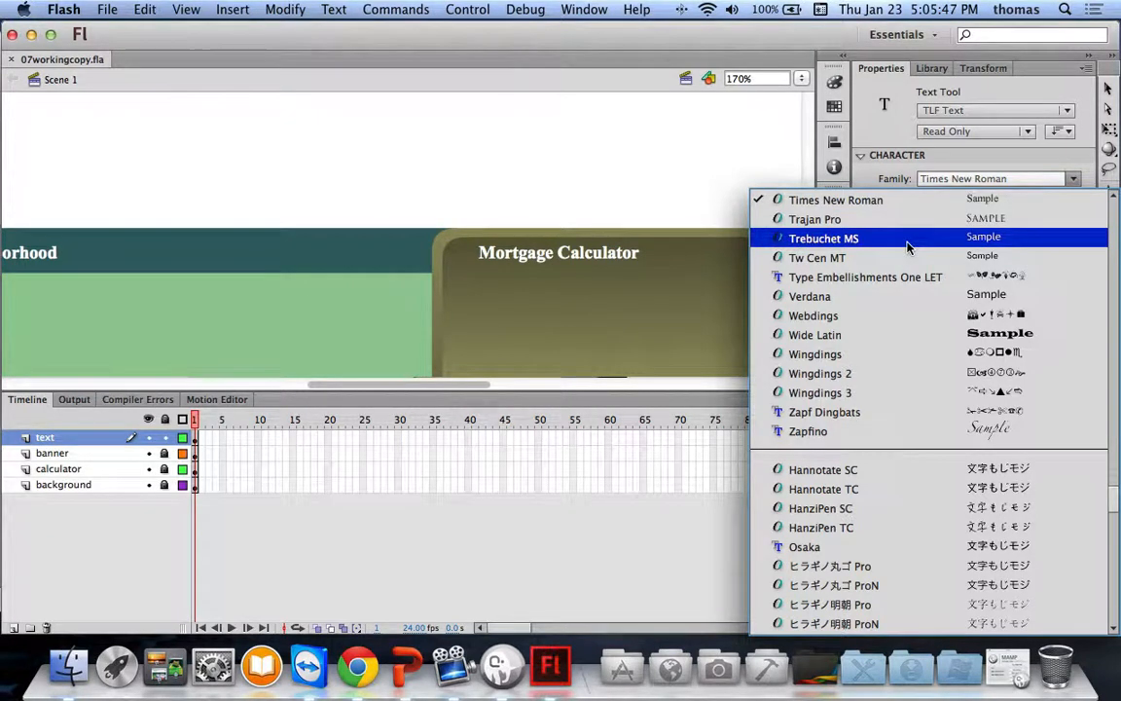
pyautogui.press('r')
pyautogui.press('a')
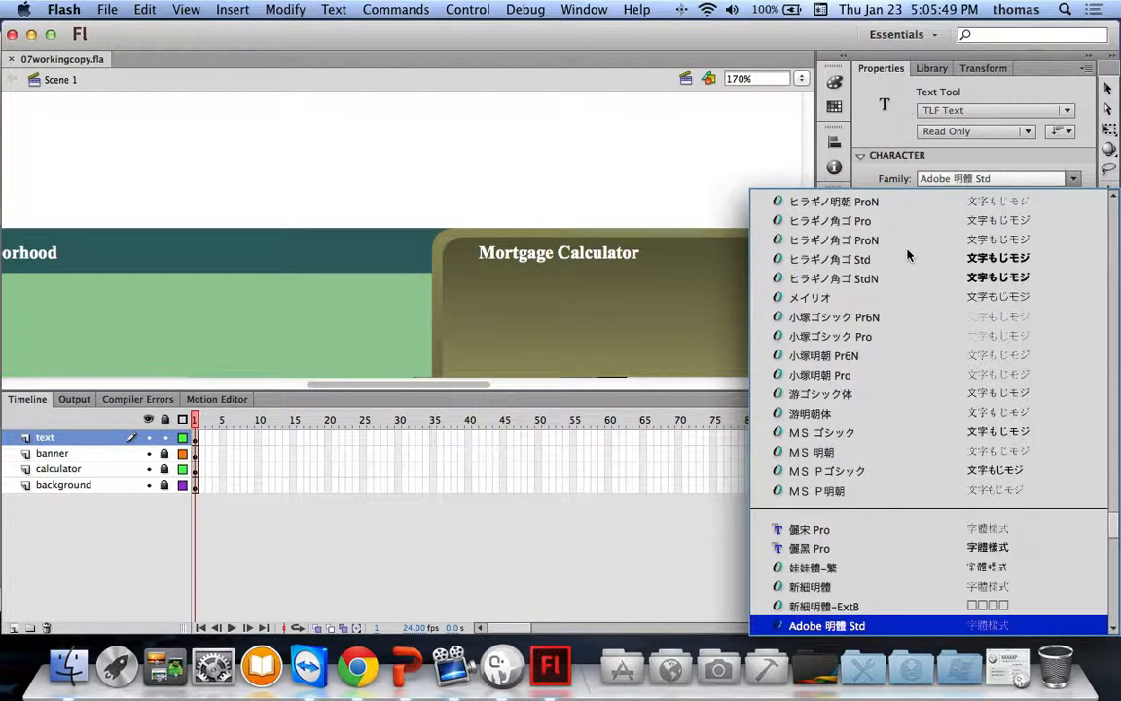
pyautogui.scroll(-5, 896, 353)
pyautogui.scroll(-10, 905, 370)
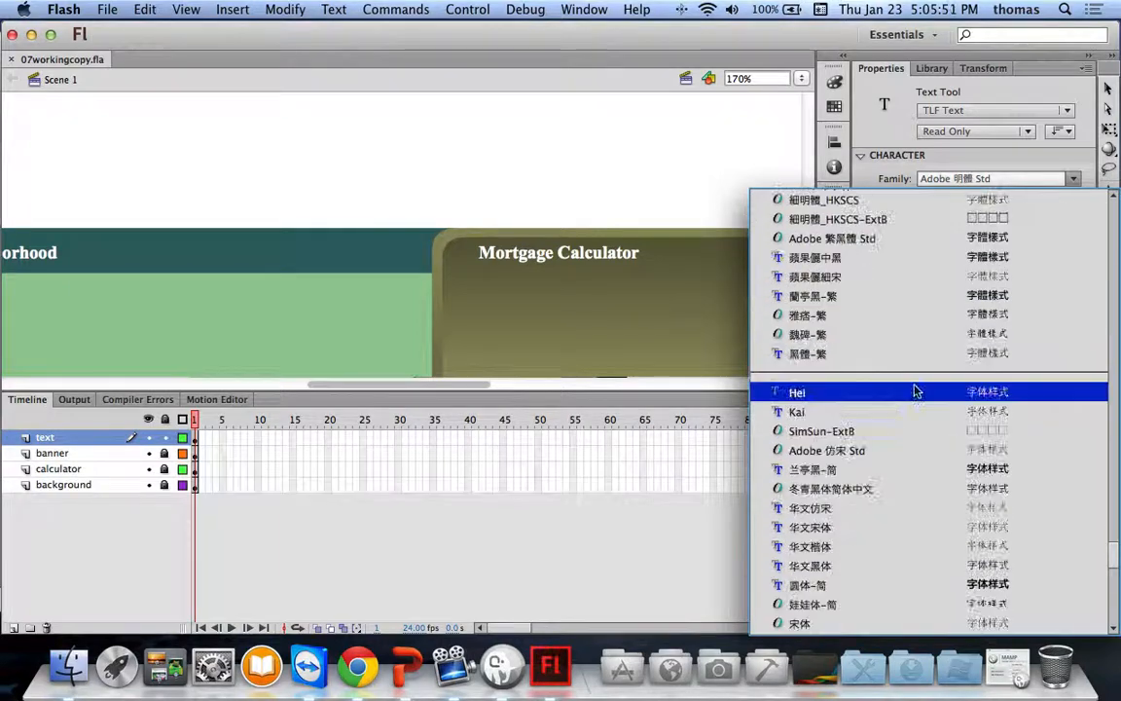
pyautogui.scroll(-2, 905, 383)
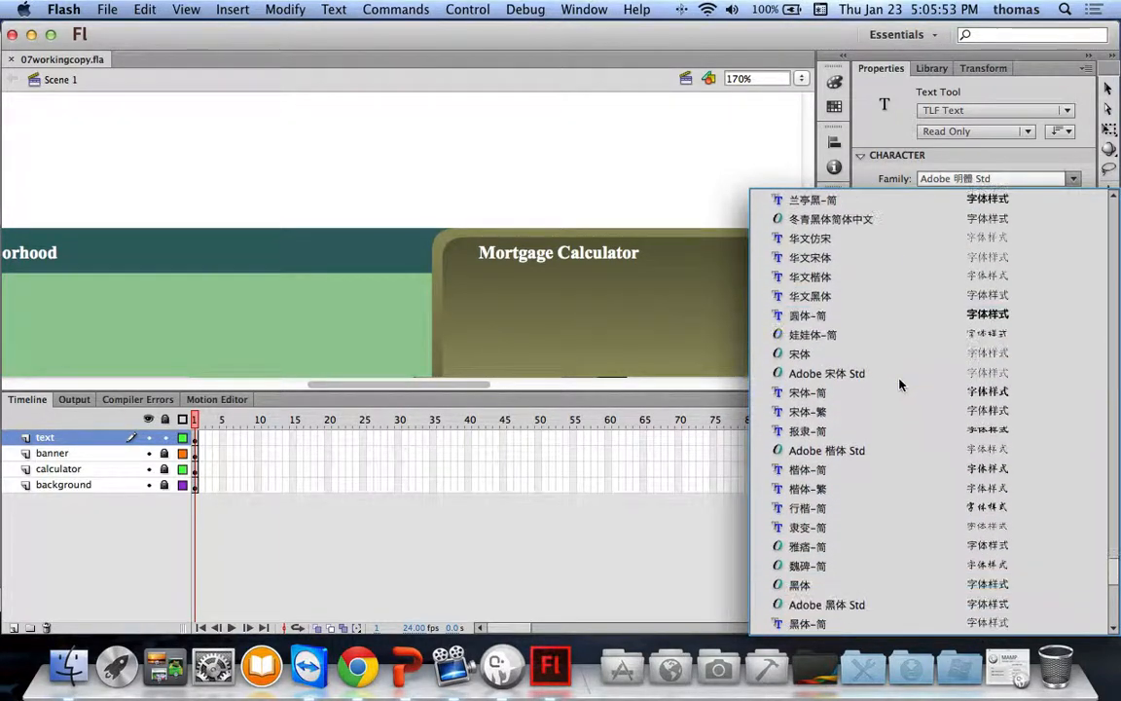
pyautogui.scroll(3, 906, 366)
pyautogui.scroll(20, 876, 370)
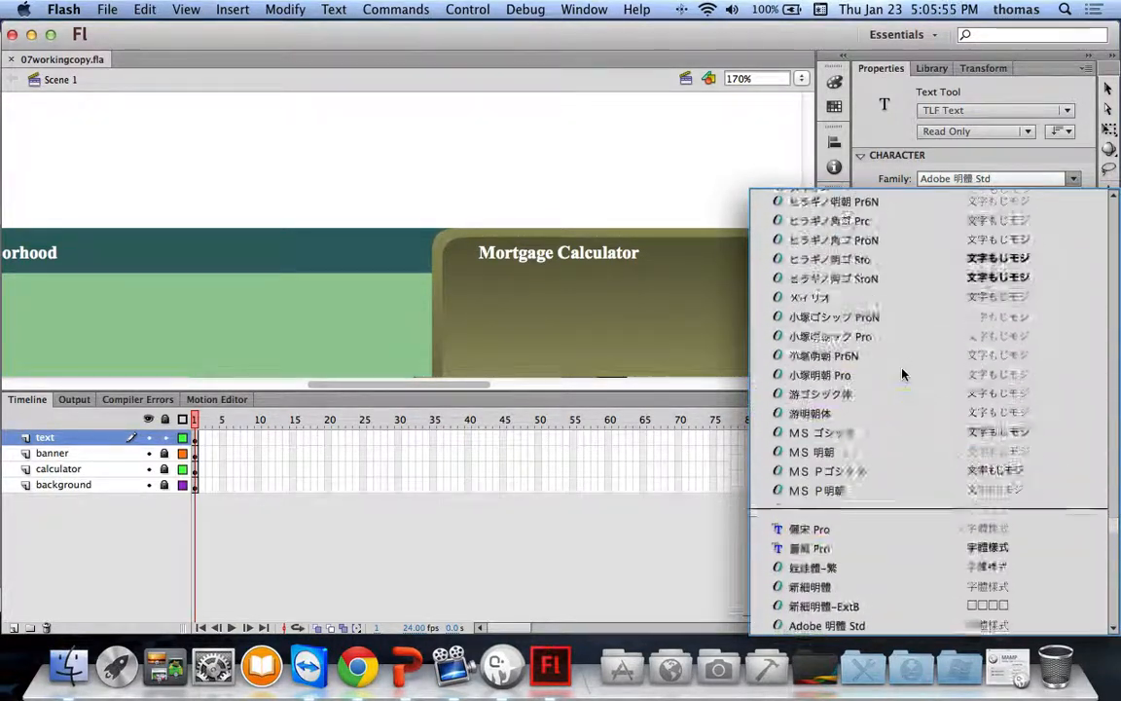
pyautogui.scroll(20, 898, 379)
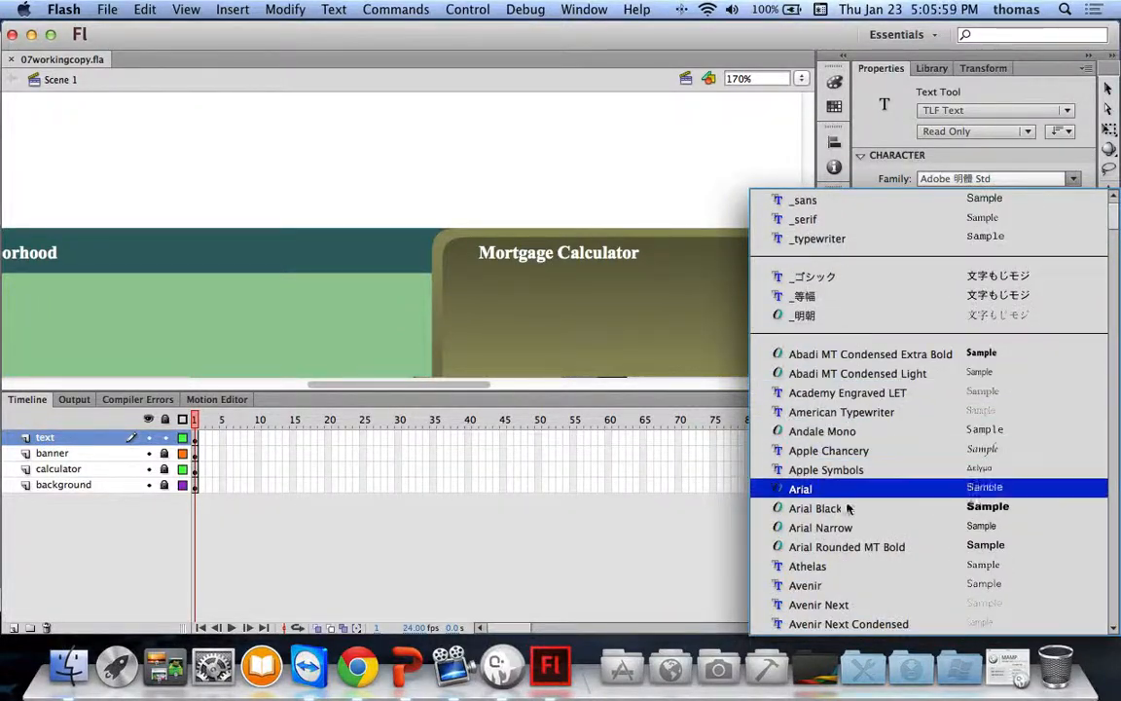
pyautogui.click(843, 537)
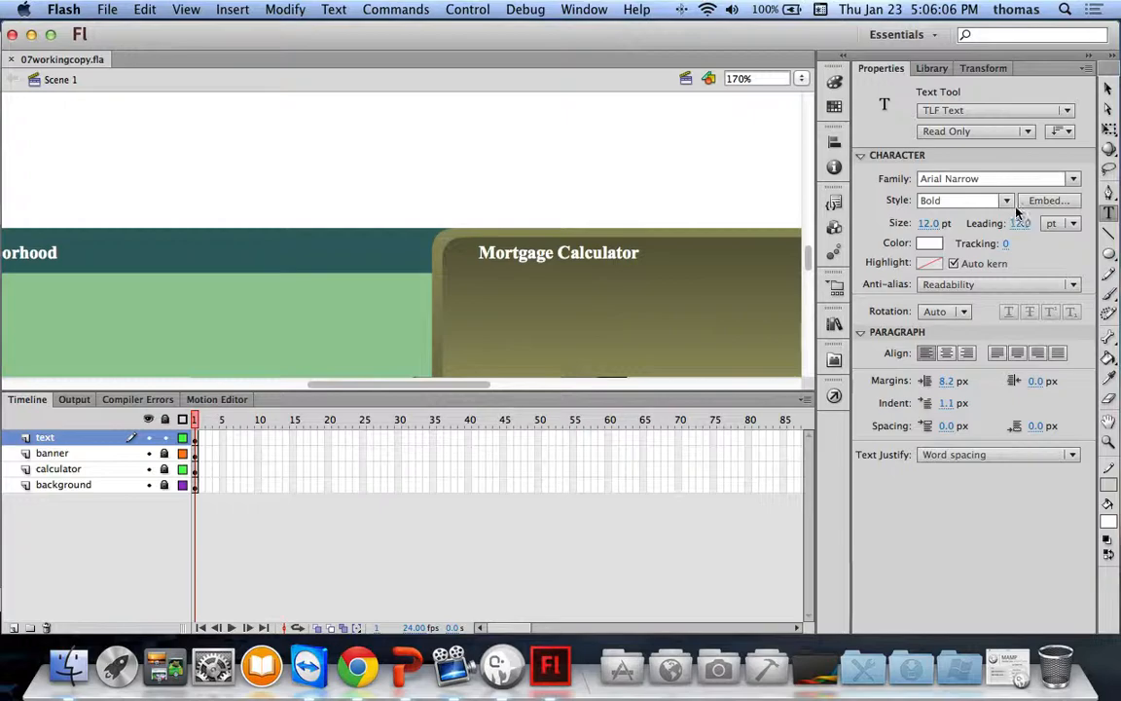
# Step: Set the Text tool's style to Regular and its size to 38 pt
pyautogui.click(1007, 201)
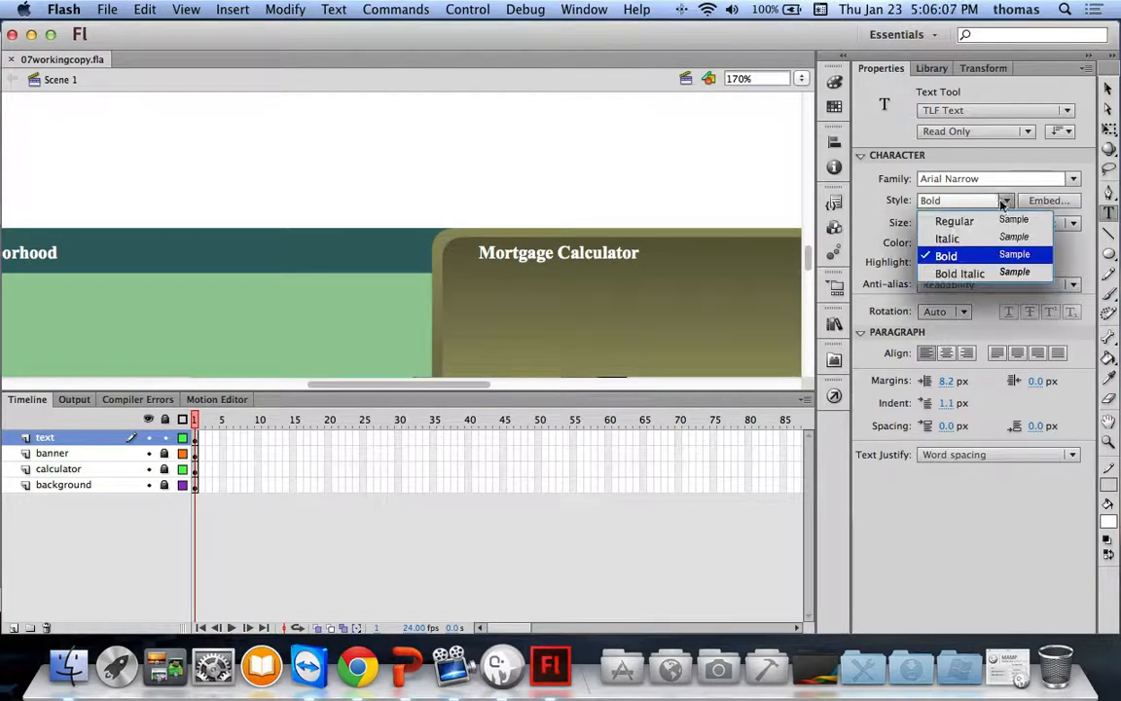
pyautogui.click(949, 220)
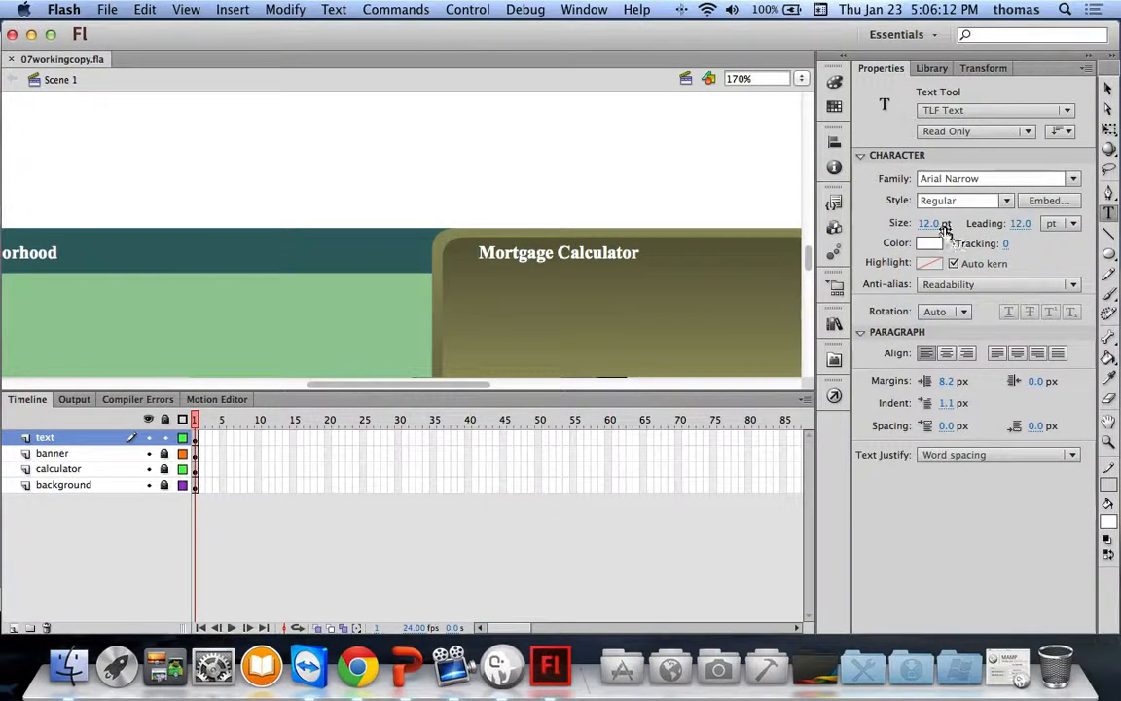
pyautogui.click(927, 223)
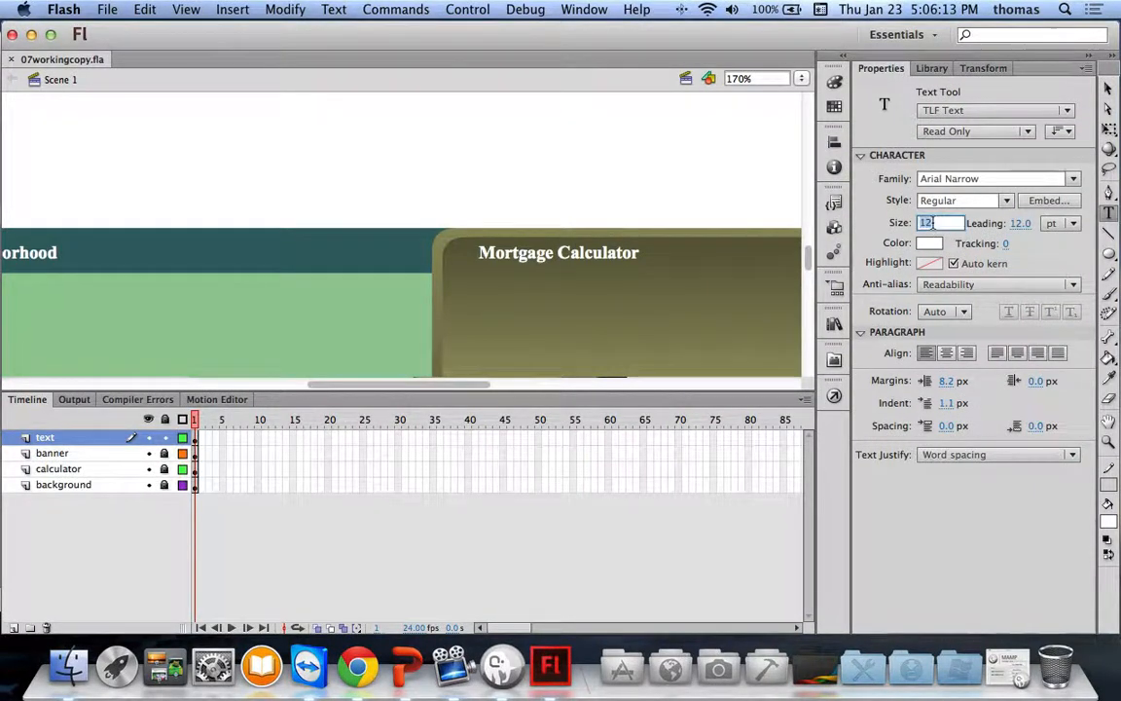
pyautogui.write('38')
pyautogui.press('Return')
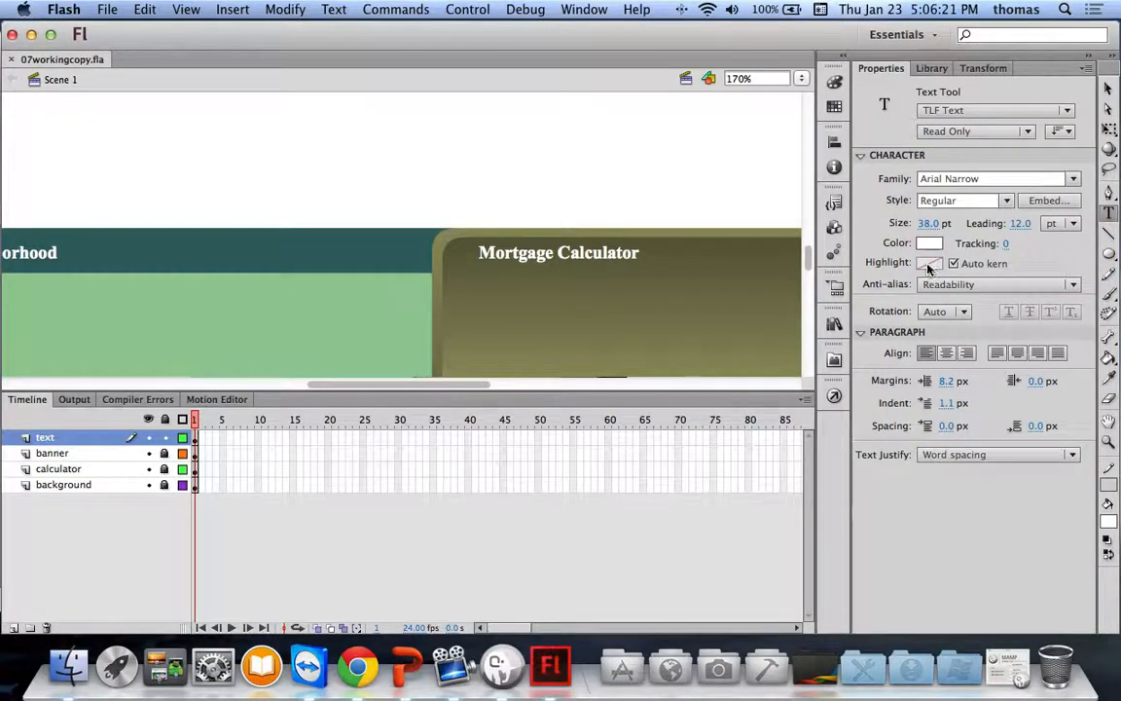
# Step: Set the Text tool's orientation to Vertical for text on the stage's black side bar
pyautogui.moveTo(388, 386); pyautogui.dragTo(498, 385)
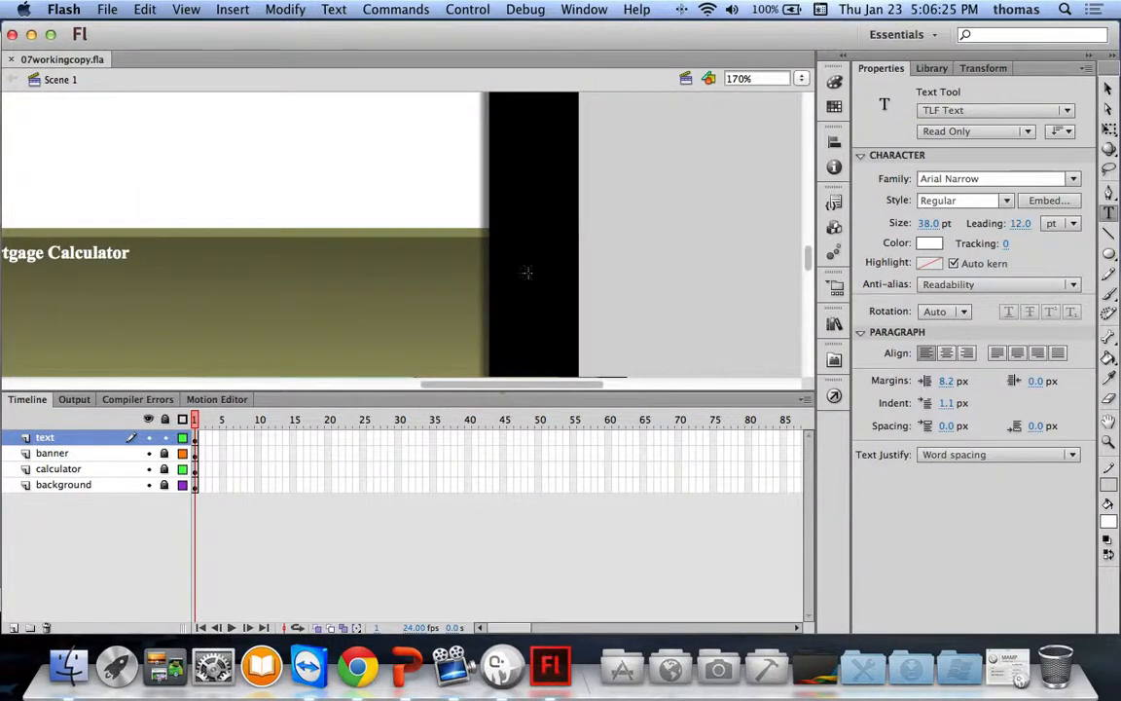
pyautogui.scroll(6, 527, 273)
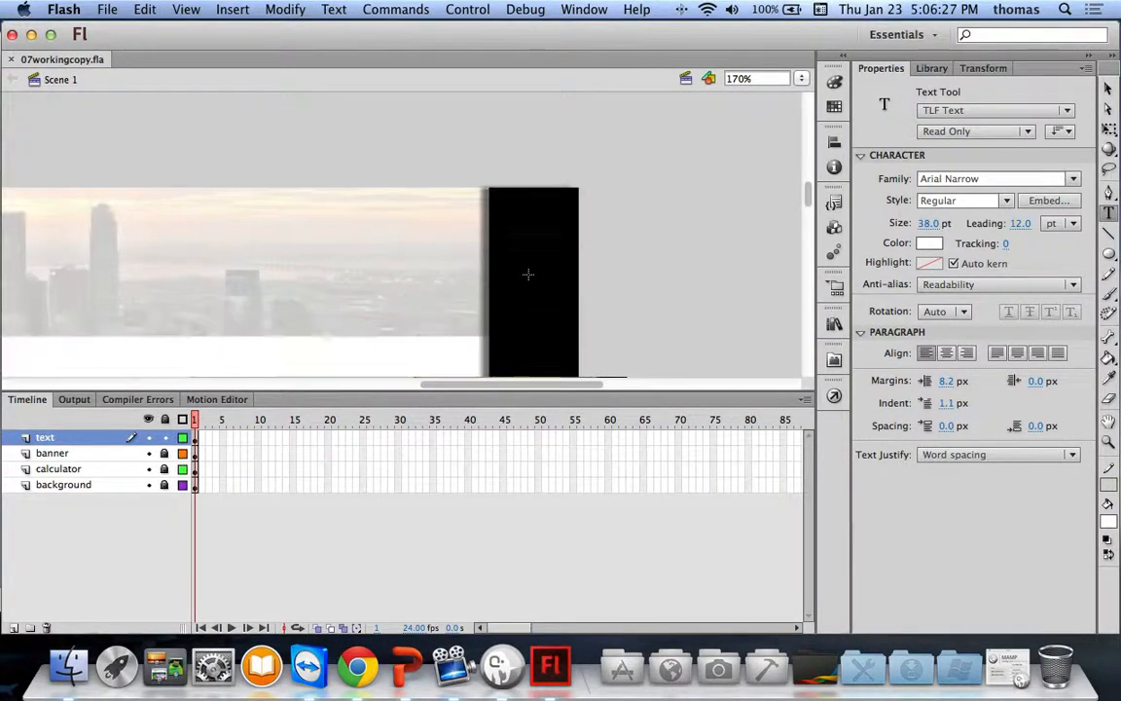
pyautogui.scroll(-2, 527, 274)
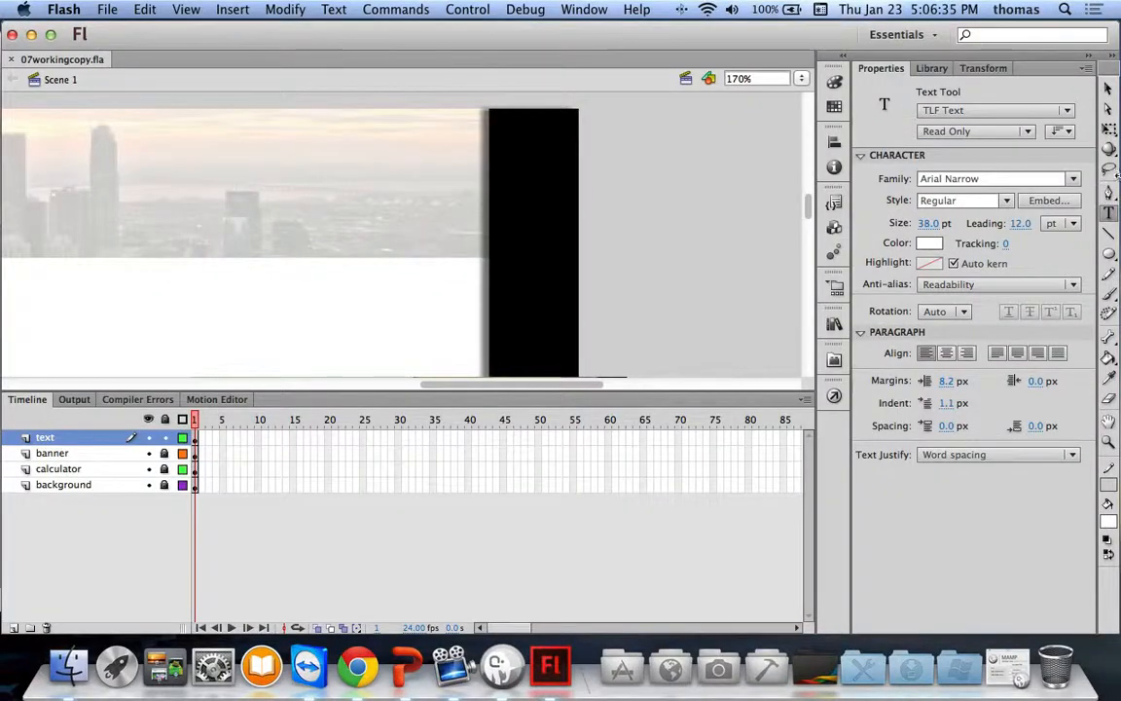
pyautogui.click(1065, 134)
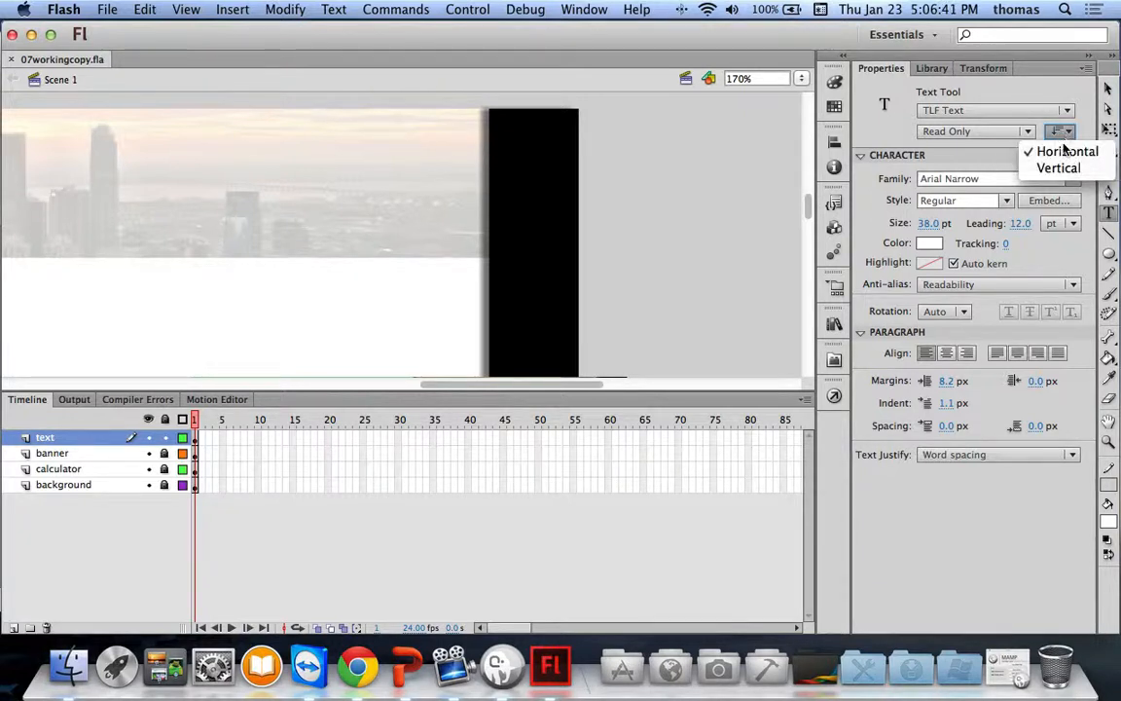
pyautogui.click(1059, 169)
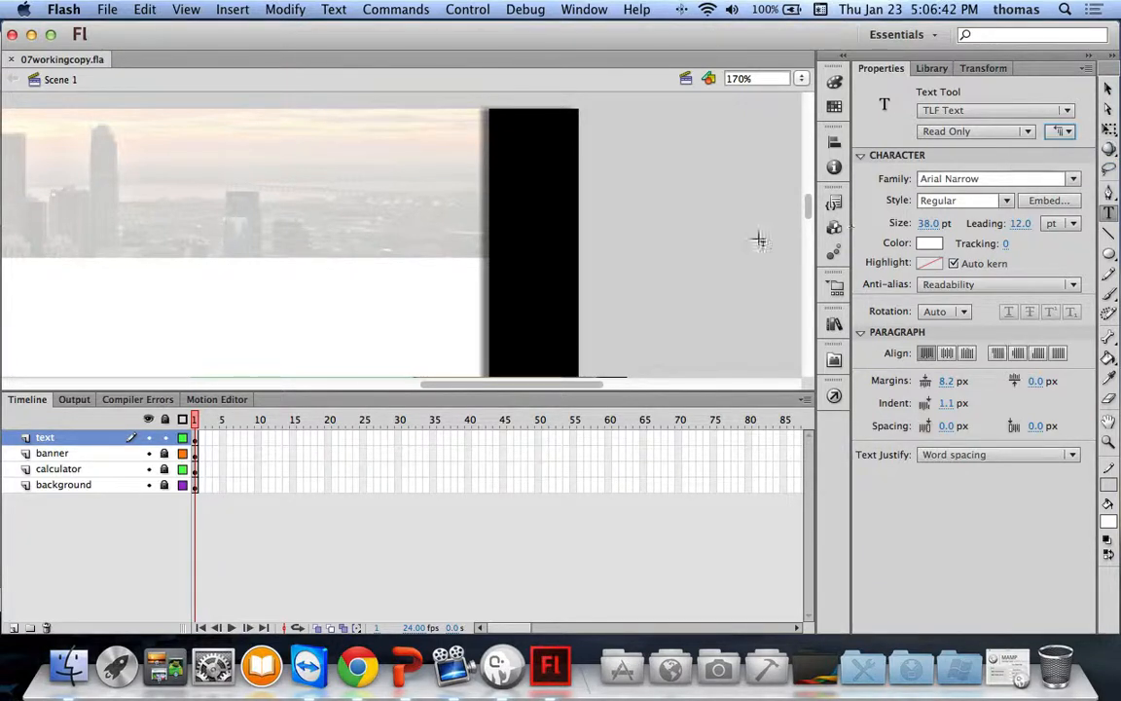
# Step: Add the vertical text "Meridian resl Estat Live your Dream" on the black side bar
pyautogui.click(528, 169)
pyautogui.click(515, 169)
pyautogui.write('Men')
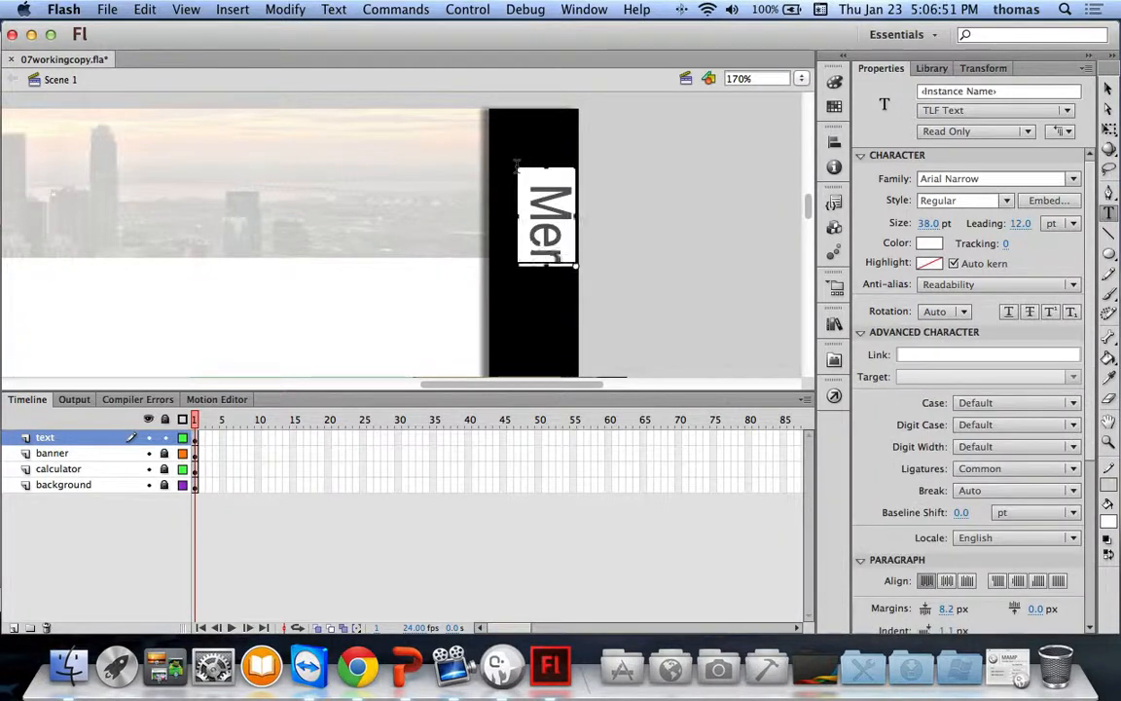
pyautogui.write('idian')
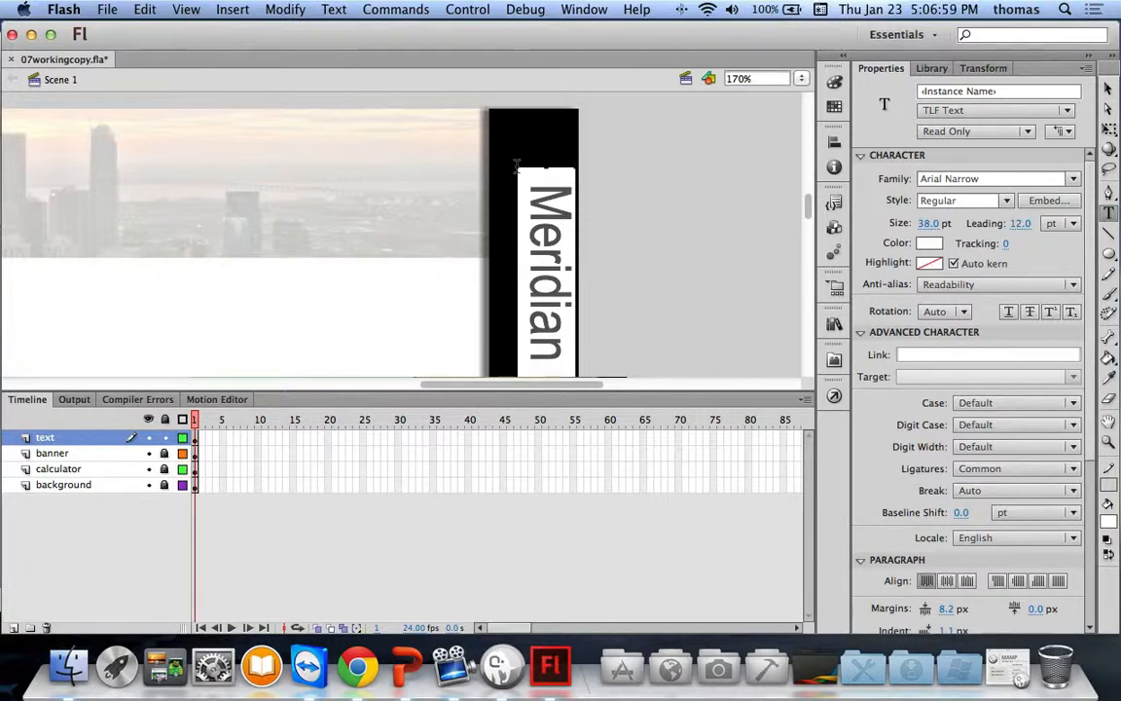
pyautogui.click(803, 82)
pyautogui.click(823, 75)
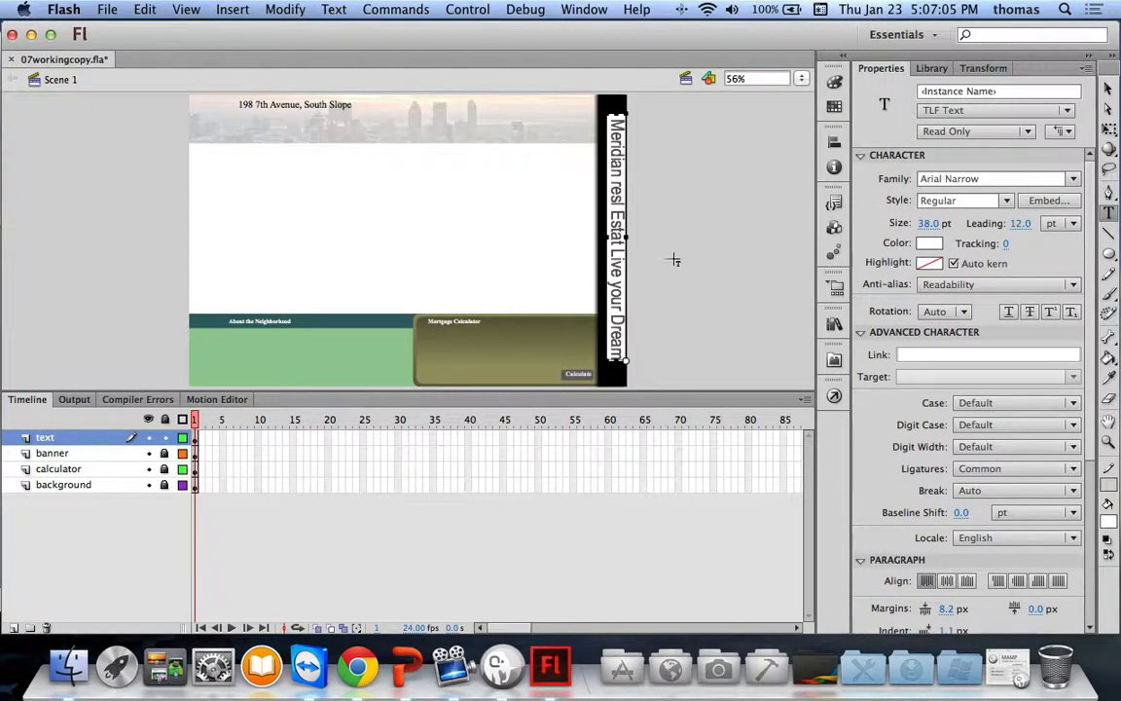
pyautogui.click(1108, 90)
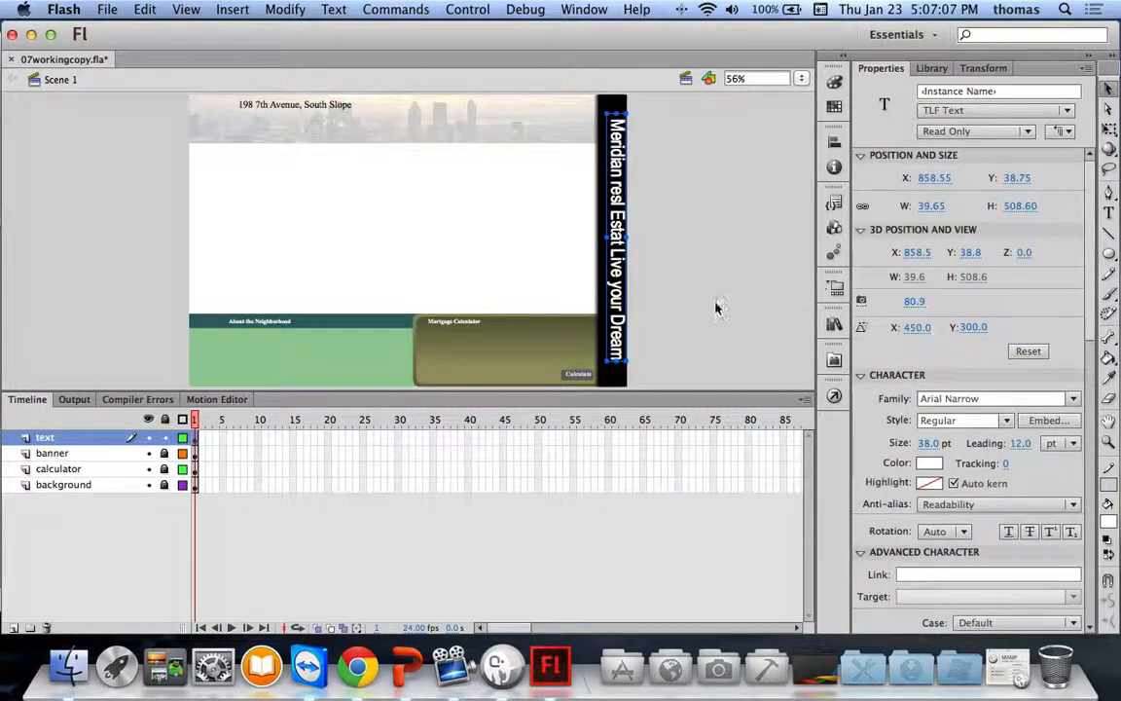
pyautogui.press('t')
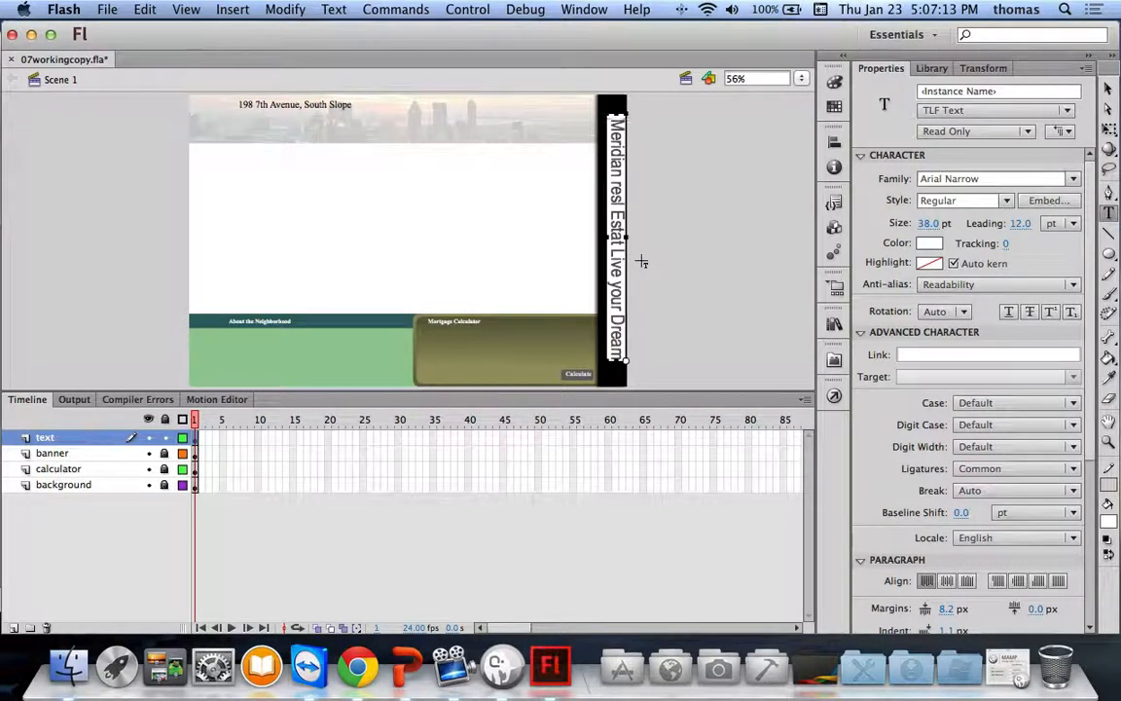
pyautogui.write('e')
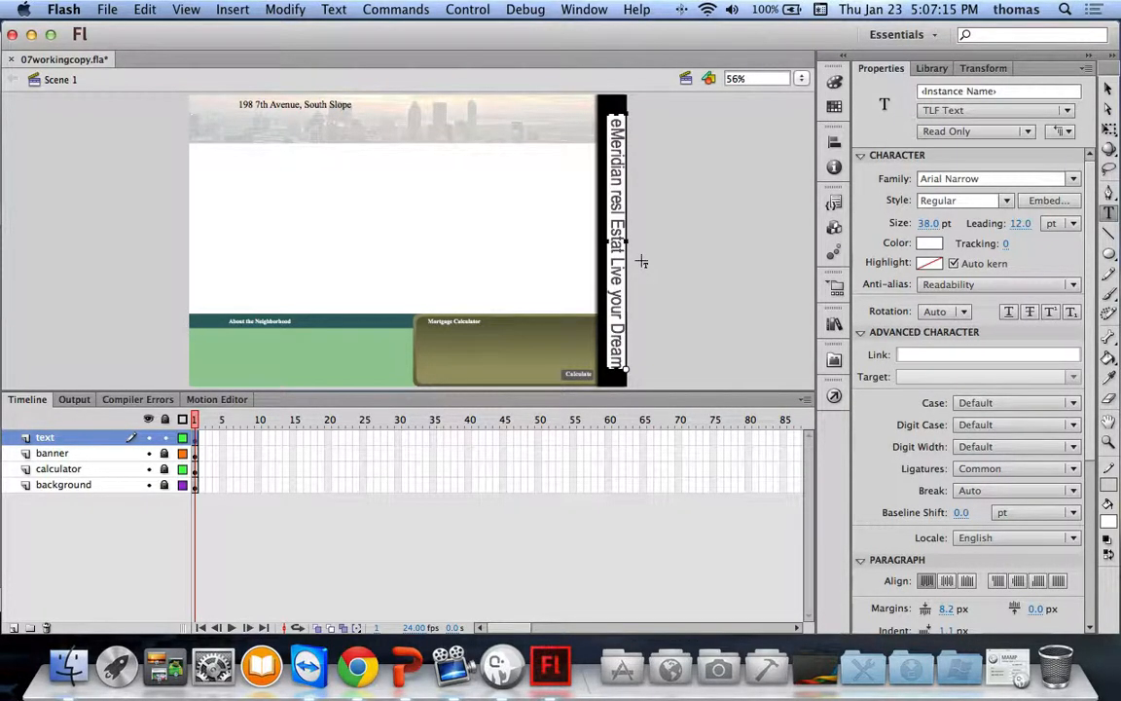
pyautogui.press('BackSpace')
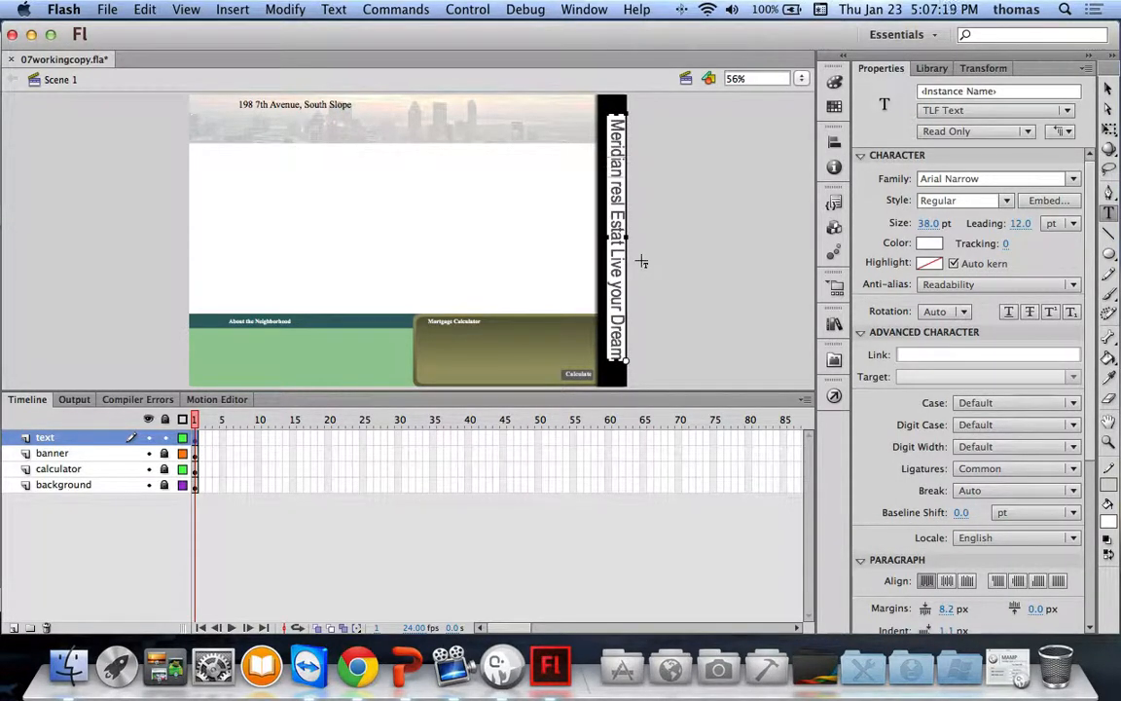
# Step: Correct the vertical slogan's spelling by completing "Estate" and capitalizing "Your"
pyautogui.write('e')
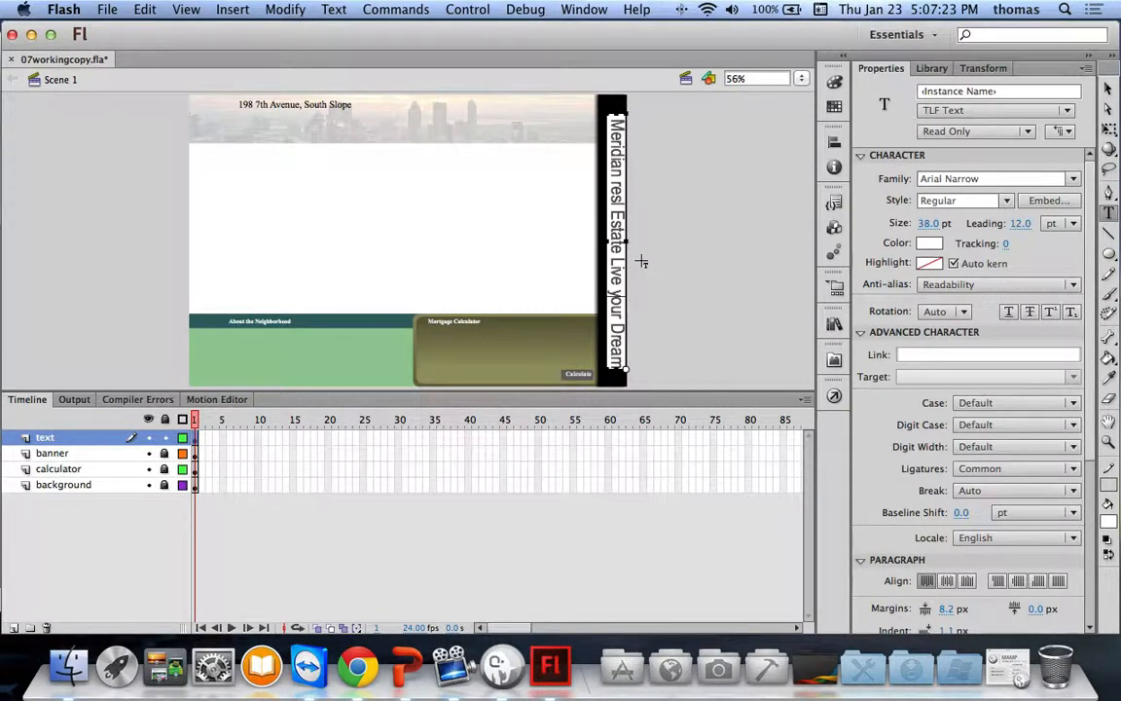
pyautogui.press('BackSpace')
pyautogui.write('Y')
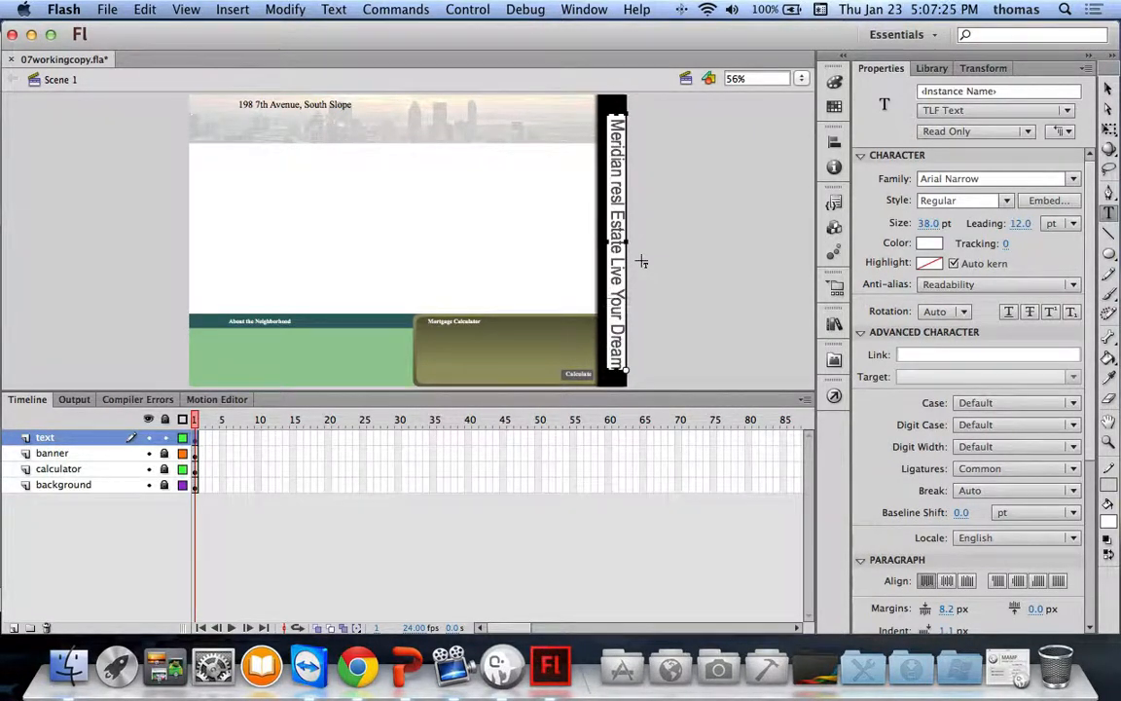
# Step: Move the vertical slogan to about X 850, Y 37 to centre it on the black bar, and deselect it
pyautogui.click(1109, 90)
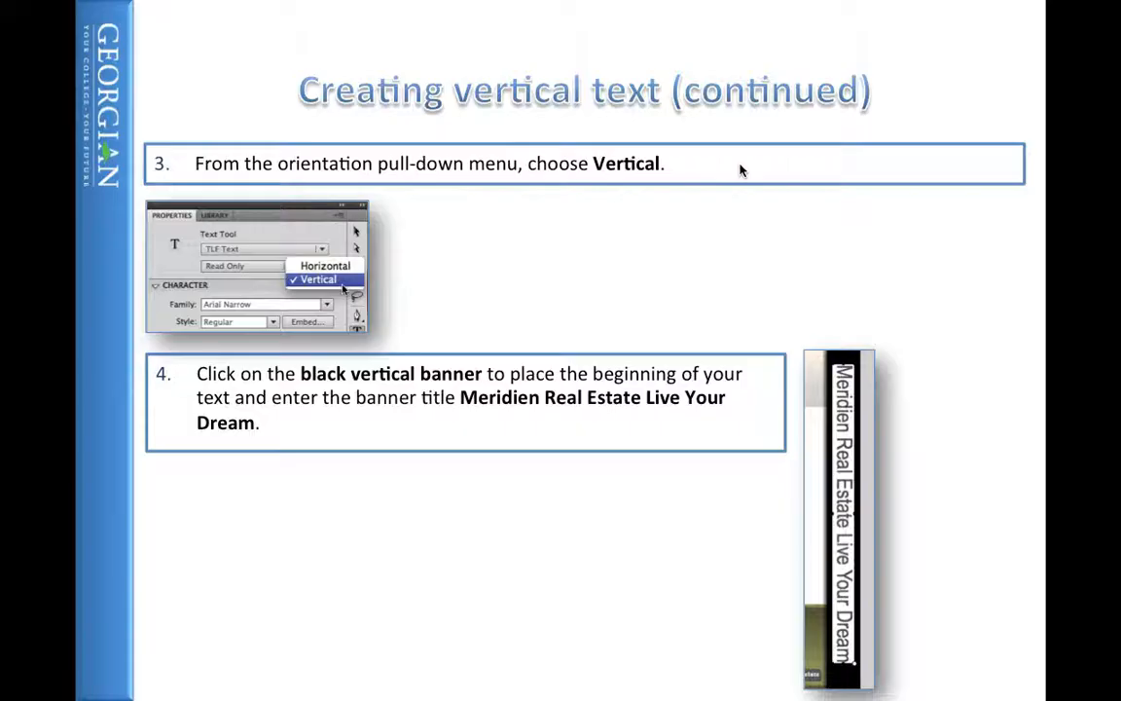
pyautogui.click(611, 173)
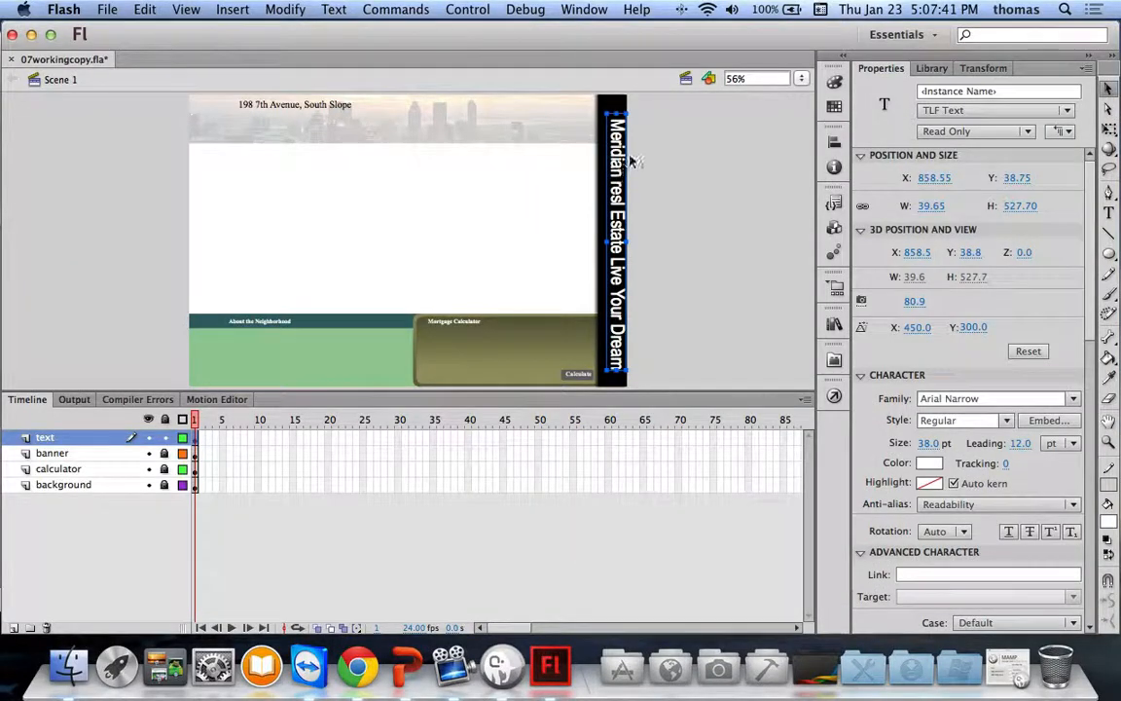
pyautogui.moveTo(621, 154); pyautogui.dragTo(623, 156)
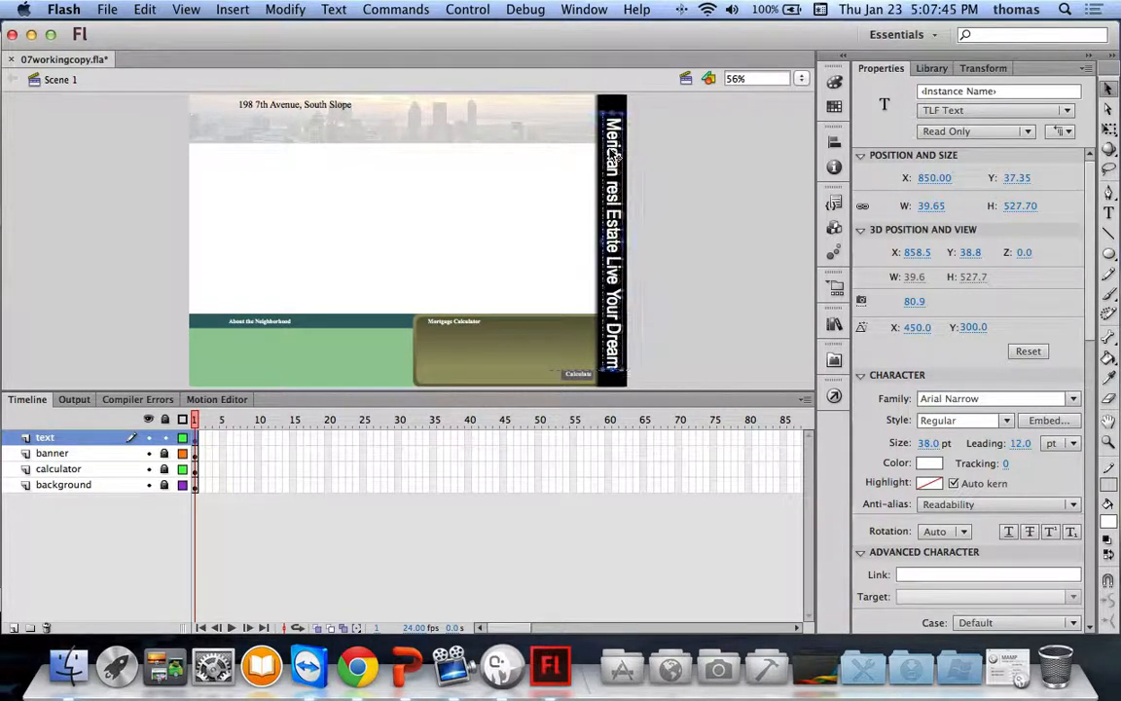
pyautogui.click(648, 281)
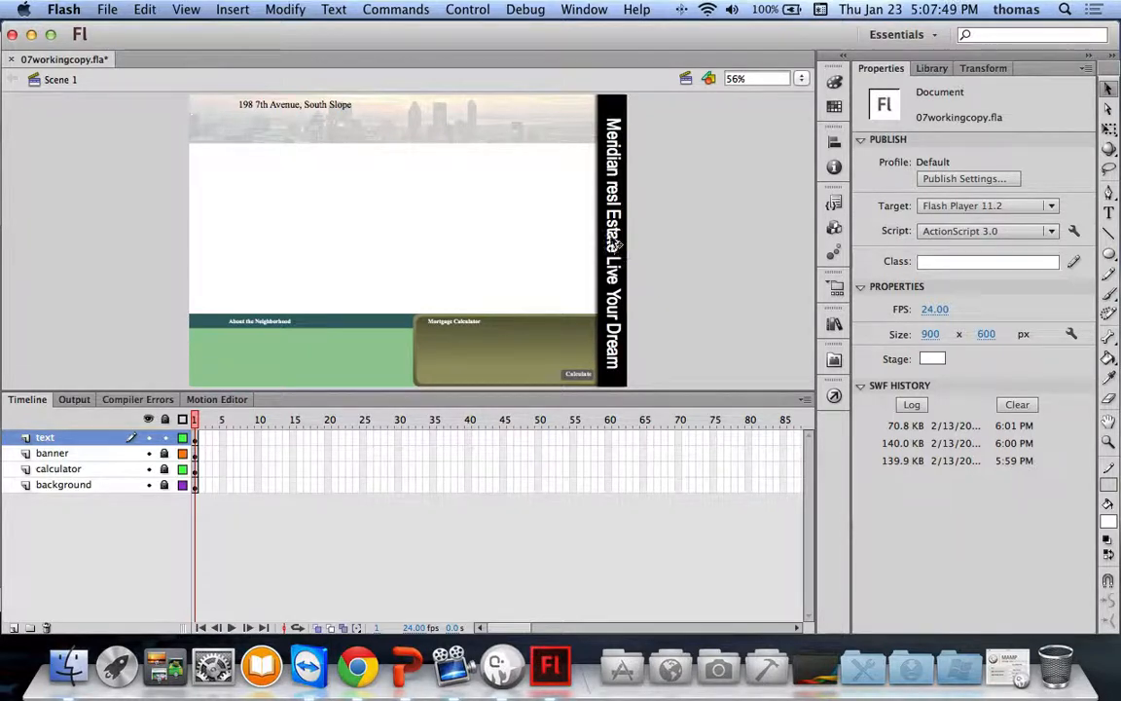
# Step: Correct "resl" to "Real" in the vertical slogan, deselect the text and save the file
pyautogui.click(619, 194)
pyautogui.press('t')
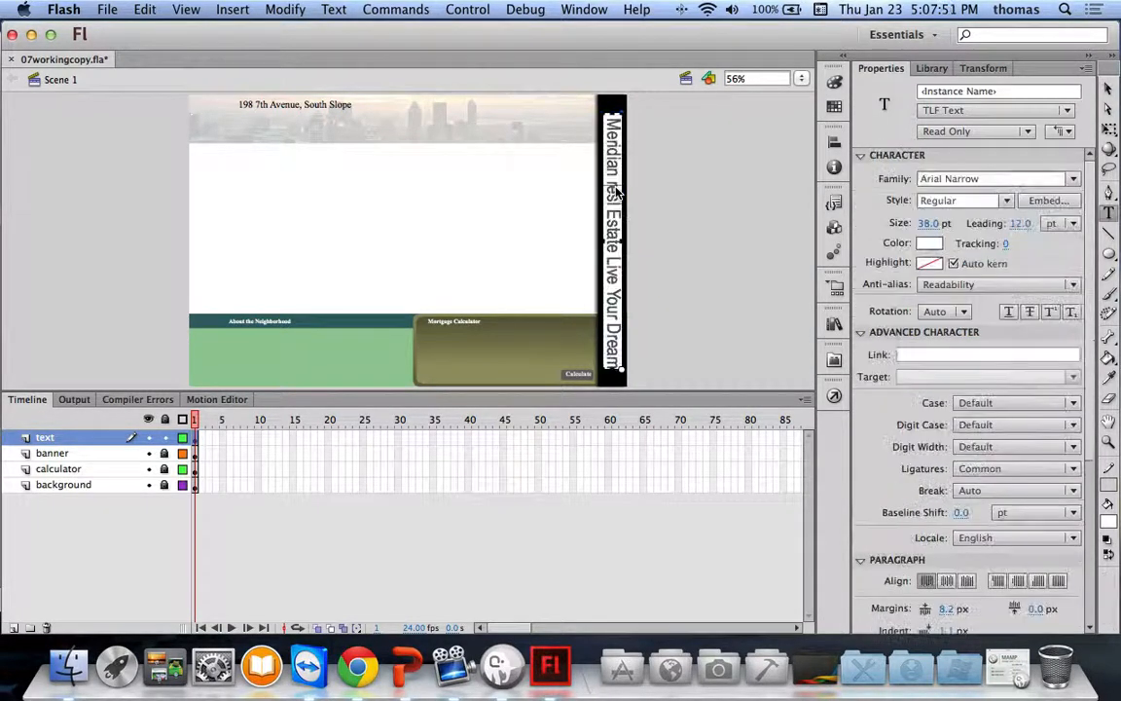
pyautogui.press('BackSpace')
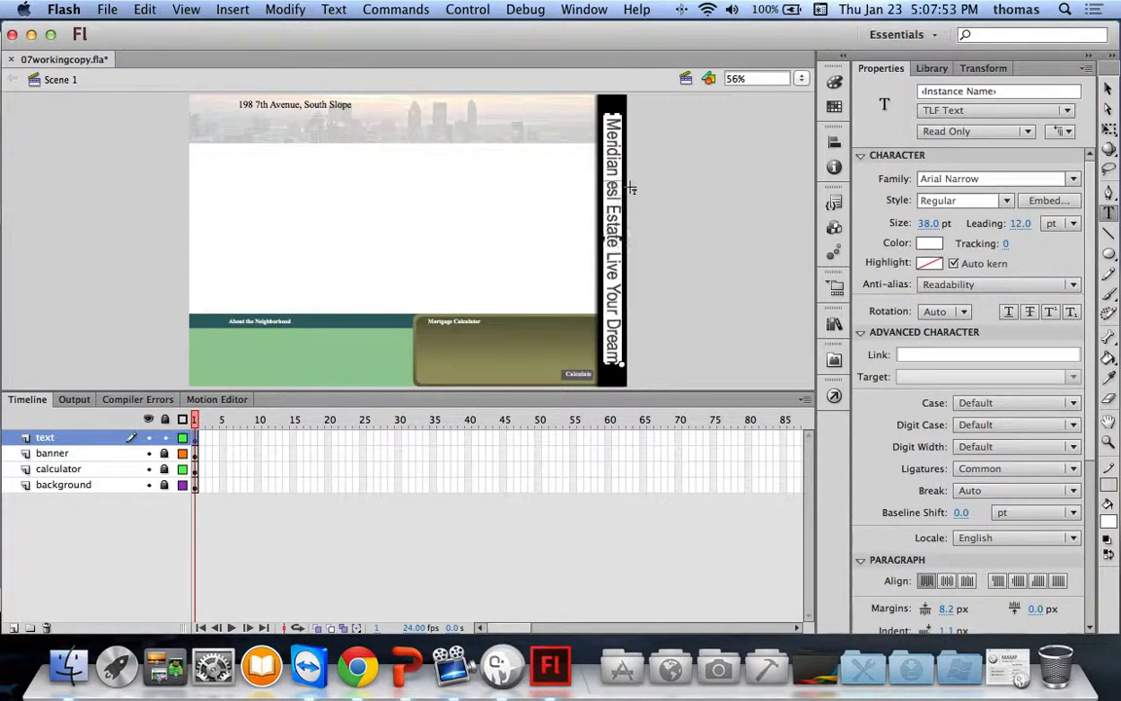
pyautogui.write('R')
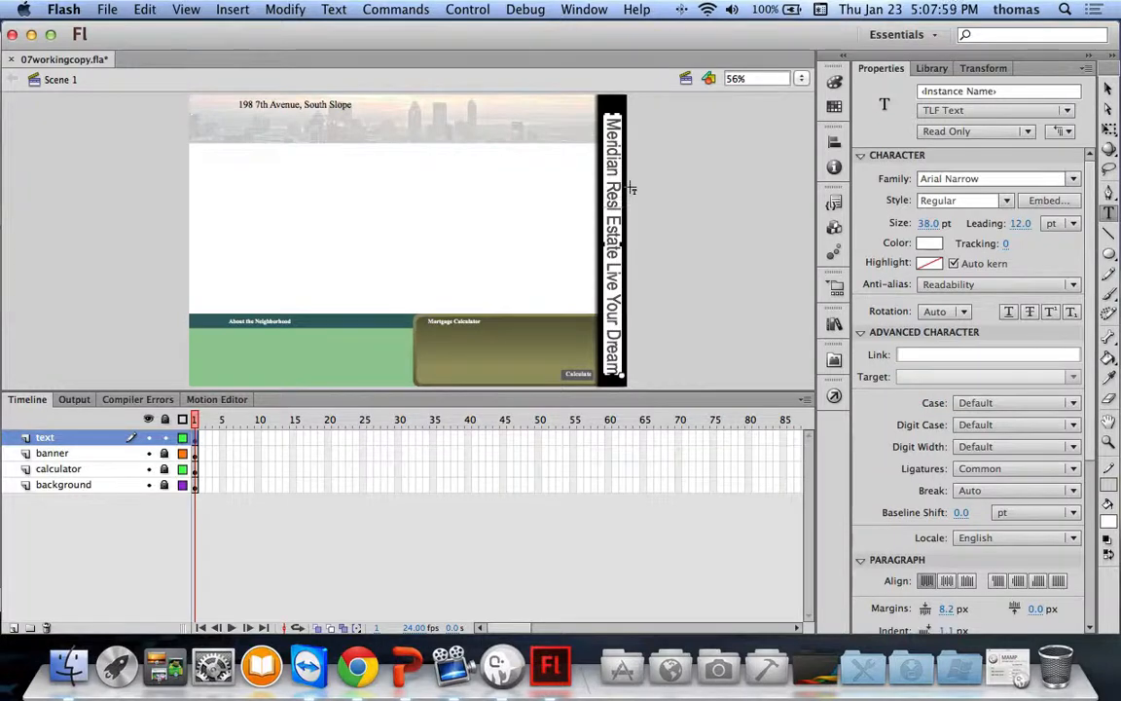
pyautogui.press('BackSpace')
pyautogui.write('a')
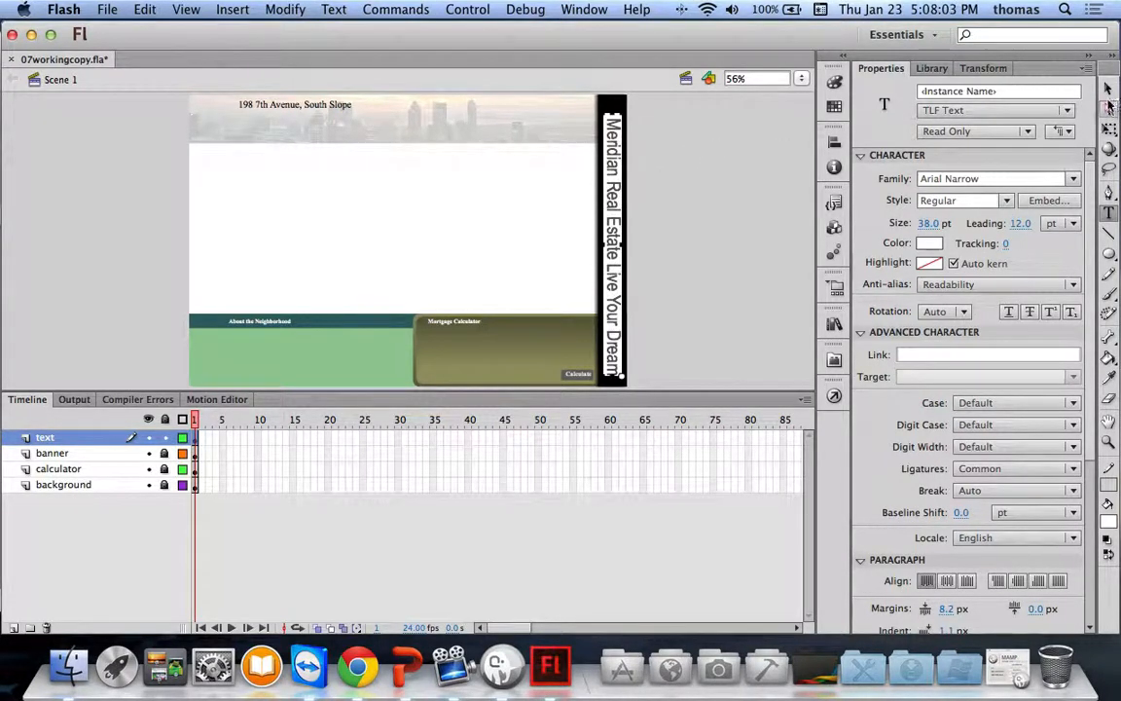
pyautogui.press('Escape')
pyautogui.click(722, 185)
pyautogui.press('super+s')
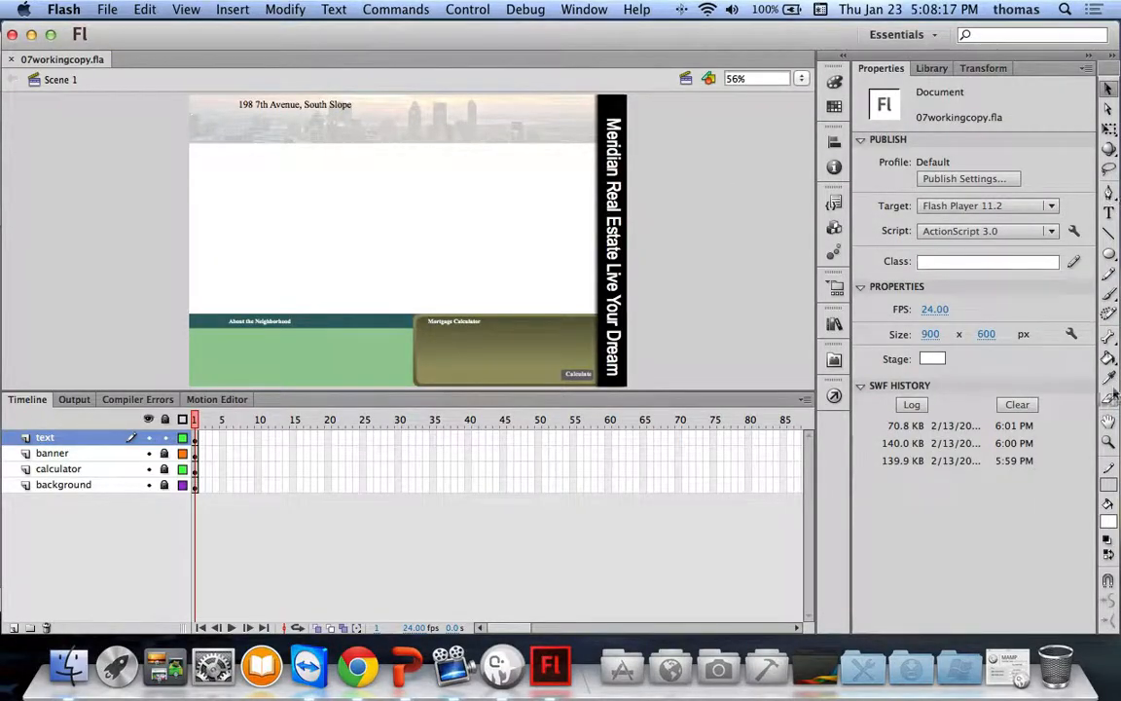
# Step: Format the "th" in the banner's address title "198 7th Avenue, South Slope" as superscript and exit text editing
pyautogui.click(1108, 441)
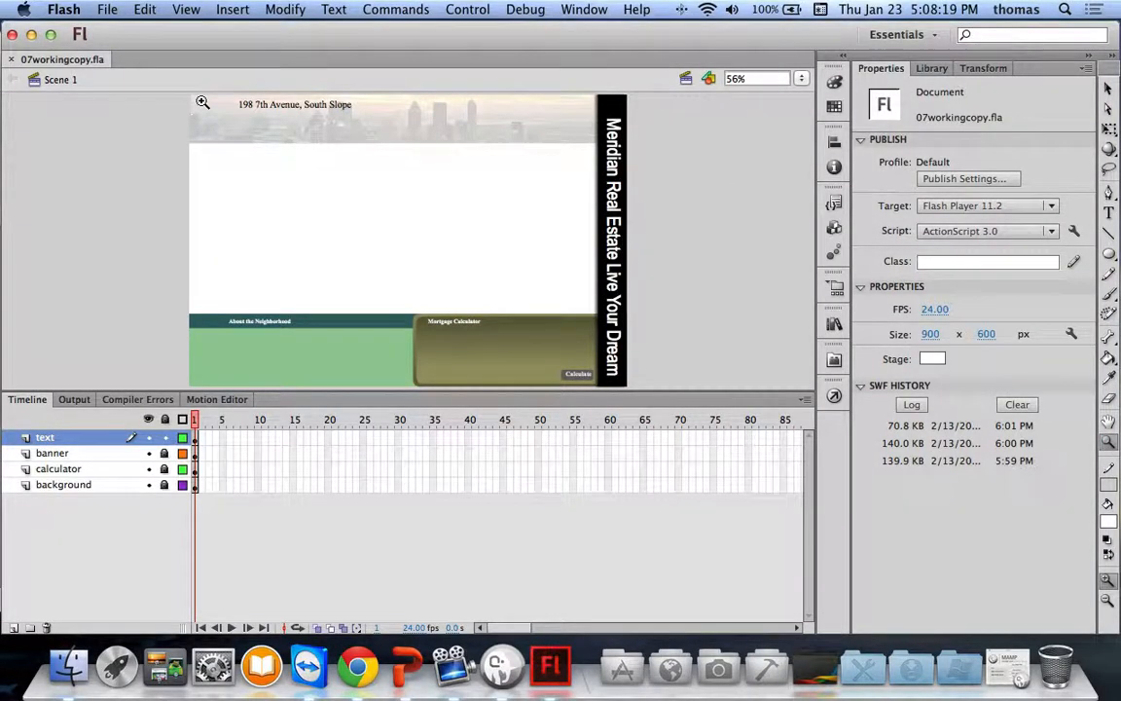
pyautogui.moveTo(191, 96); pyautogui.dragTo(333, 154)
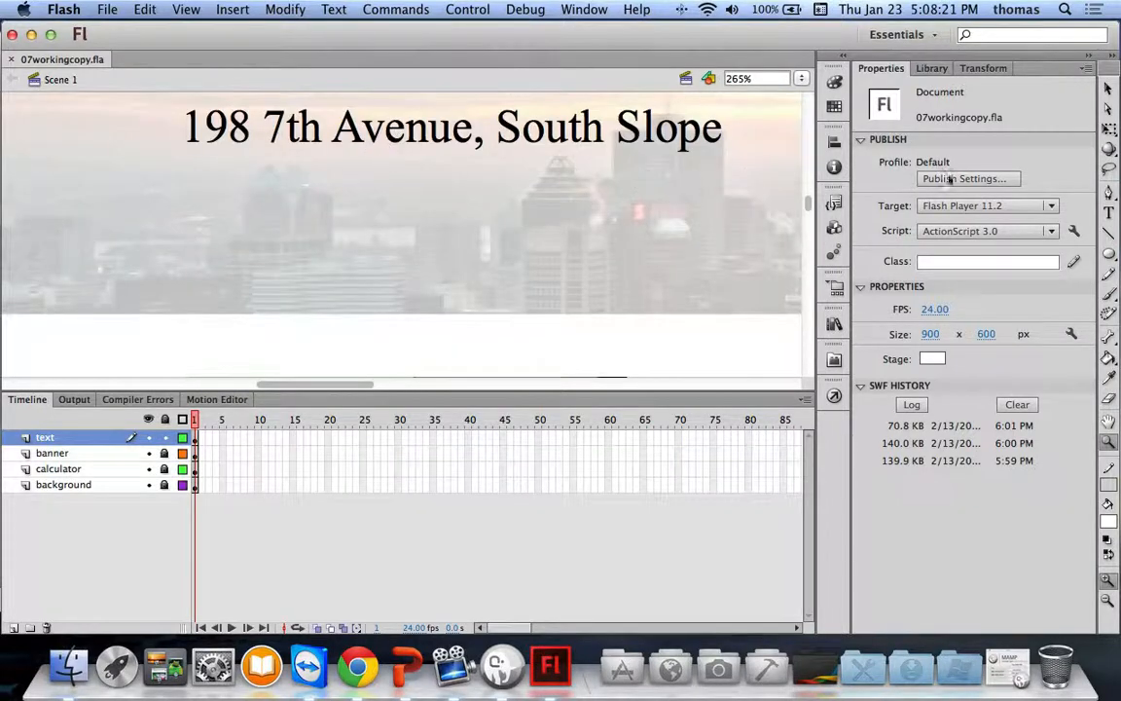
pyautogui.click(1110, 209)
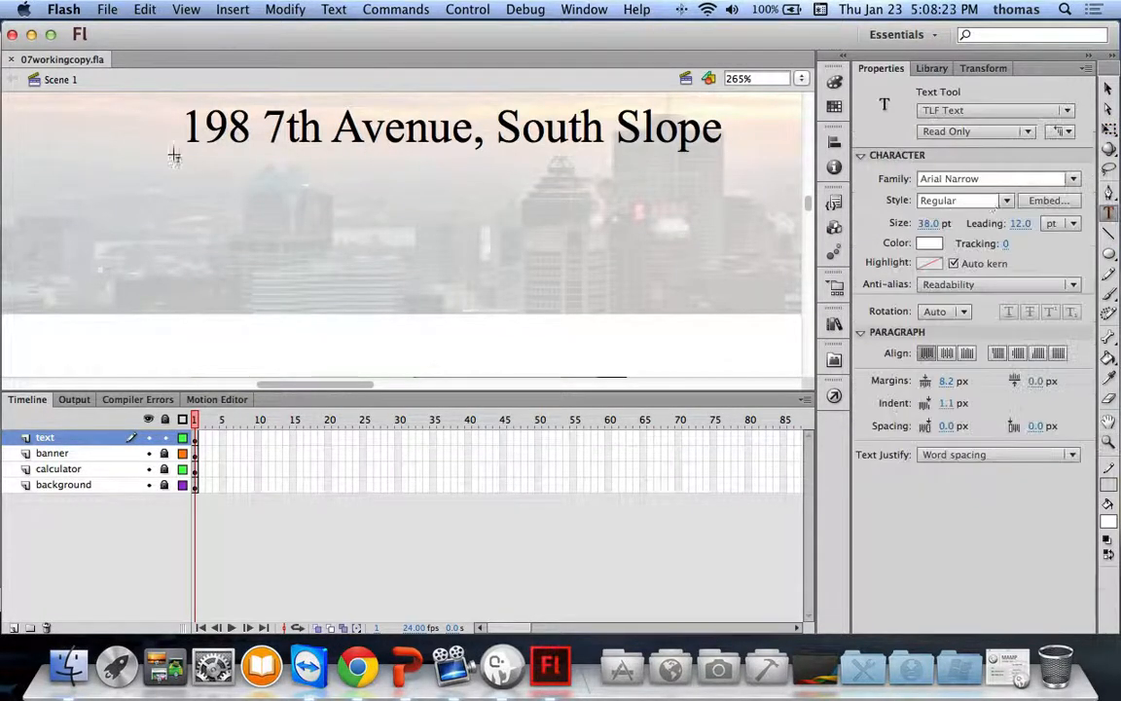
pyautogui.click(289, 127)
pyautogui.moveTo(289, 126); pyautogui.dragTo(322, 128)
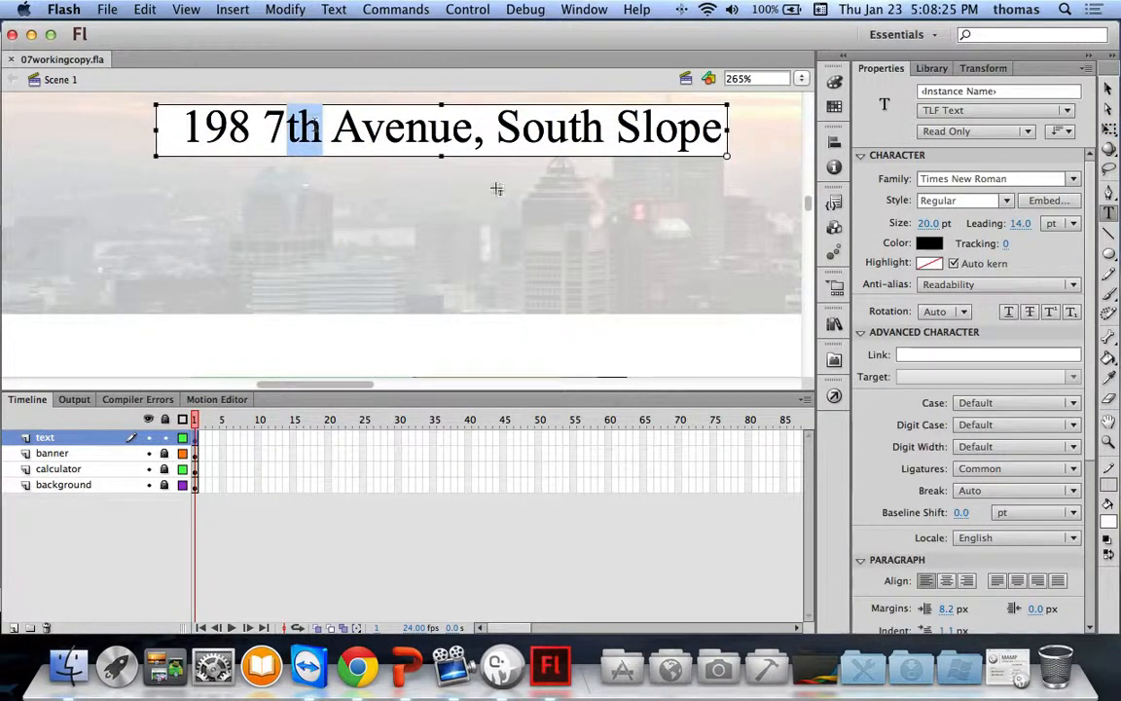
pyautogui.click(1049, 311)
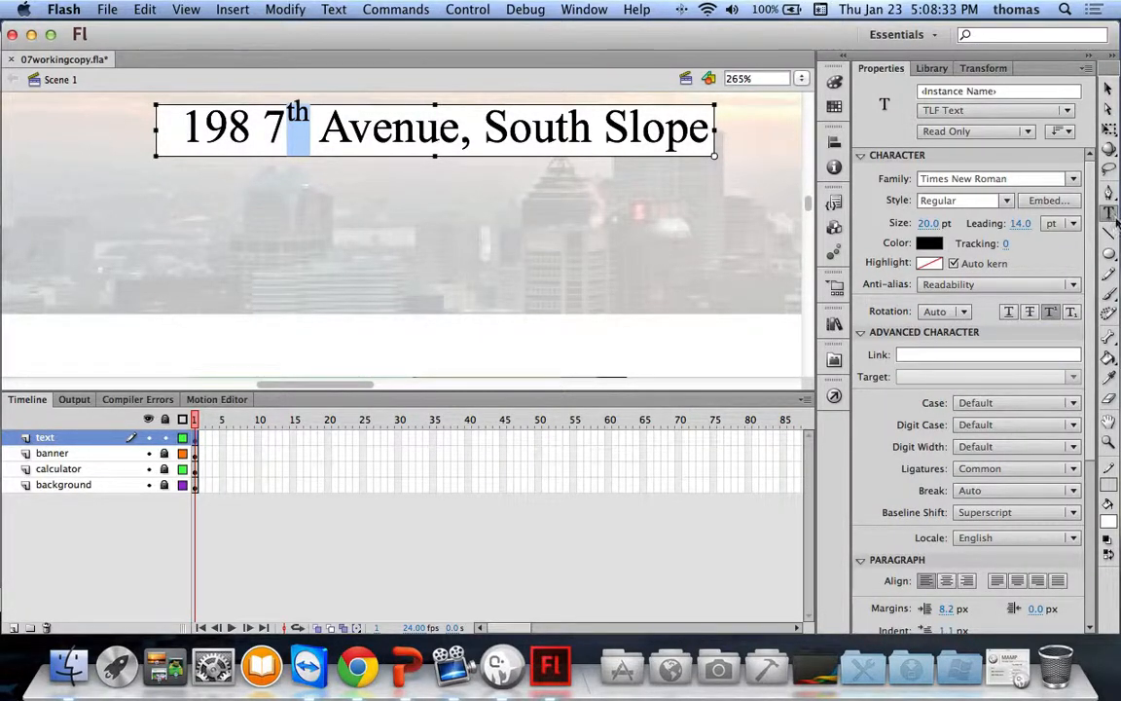
pyautogui.click(1108, 89)
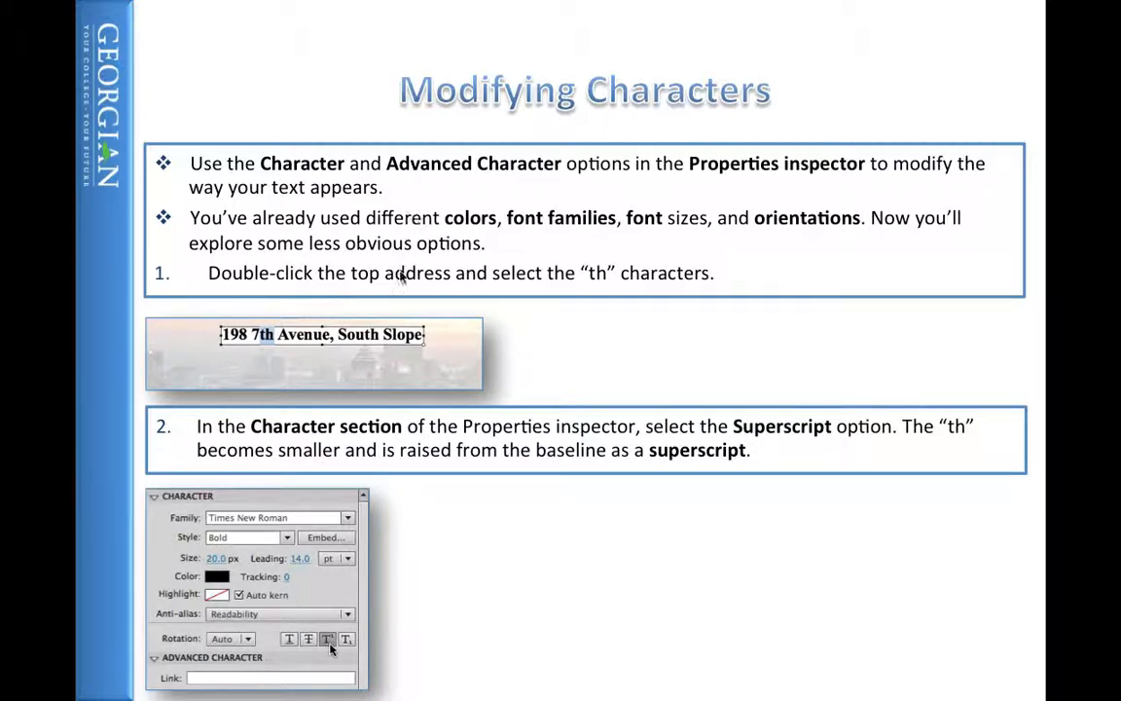
pyautogui.click(411, 391)
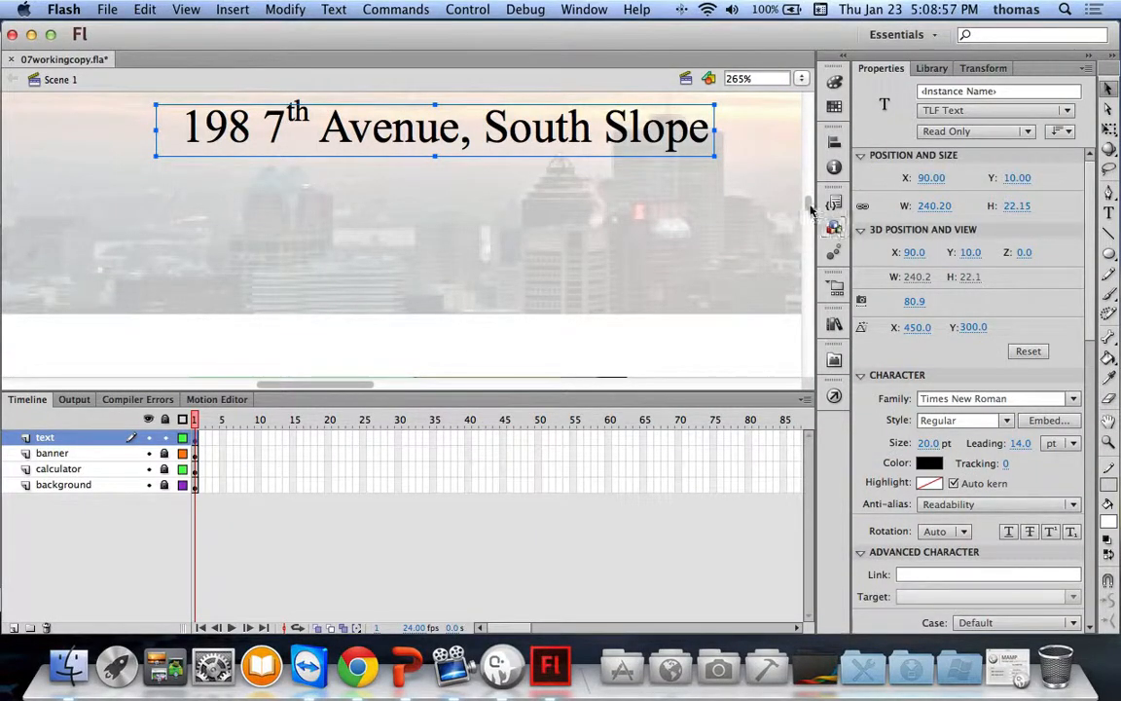
# Step: Set the case of the "About the Neighborhood" and "Mortgage Calculator" titles together to Upper Case, and deselect them
pyautogui.moveTo(807, 203); pyautogui.dragTo(806, 241)
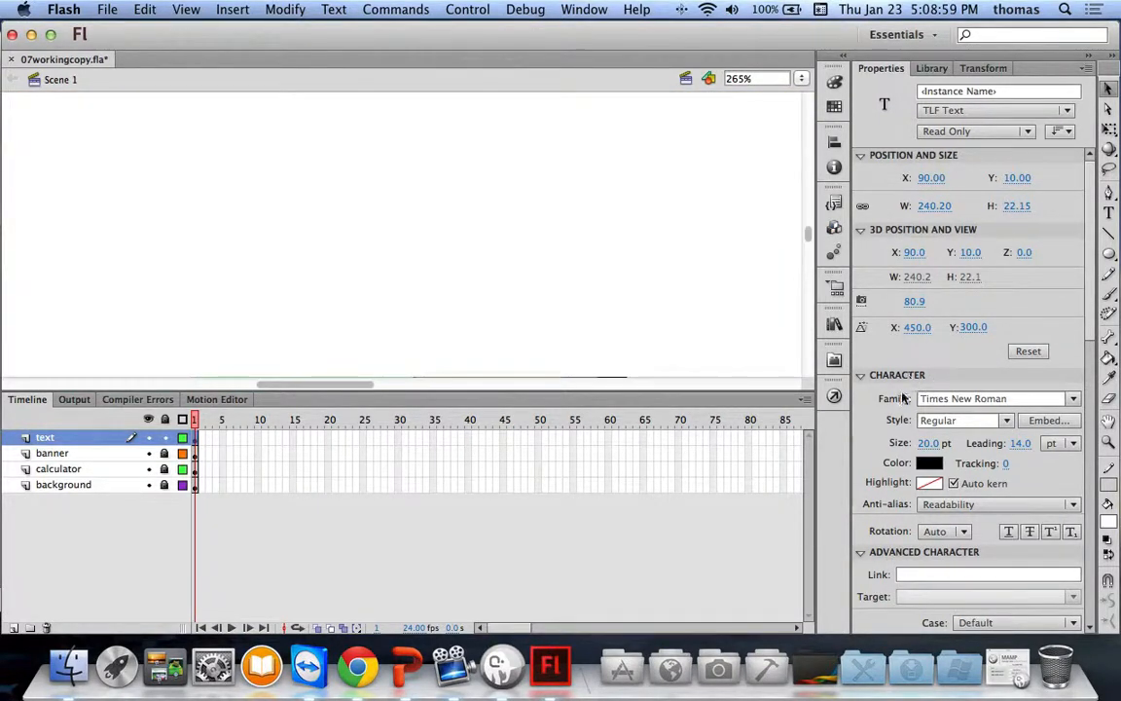
pyautogui.click(800, 78)
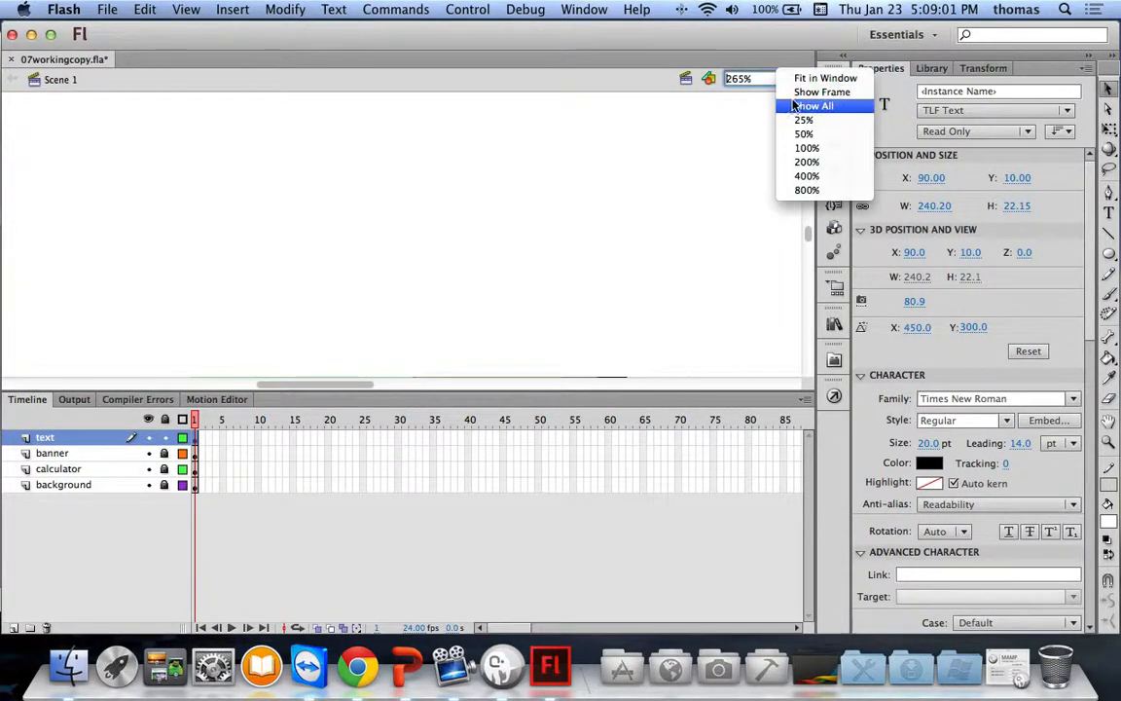
pyautogui.click(808, 80)
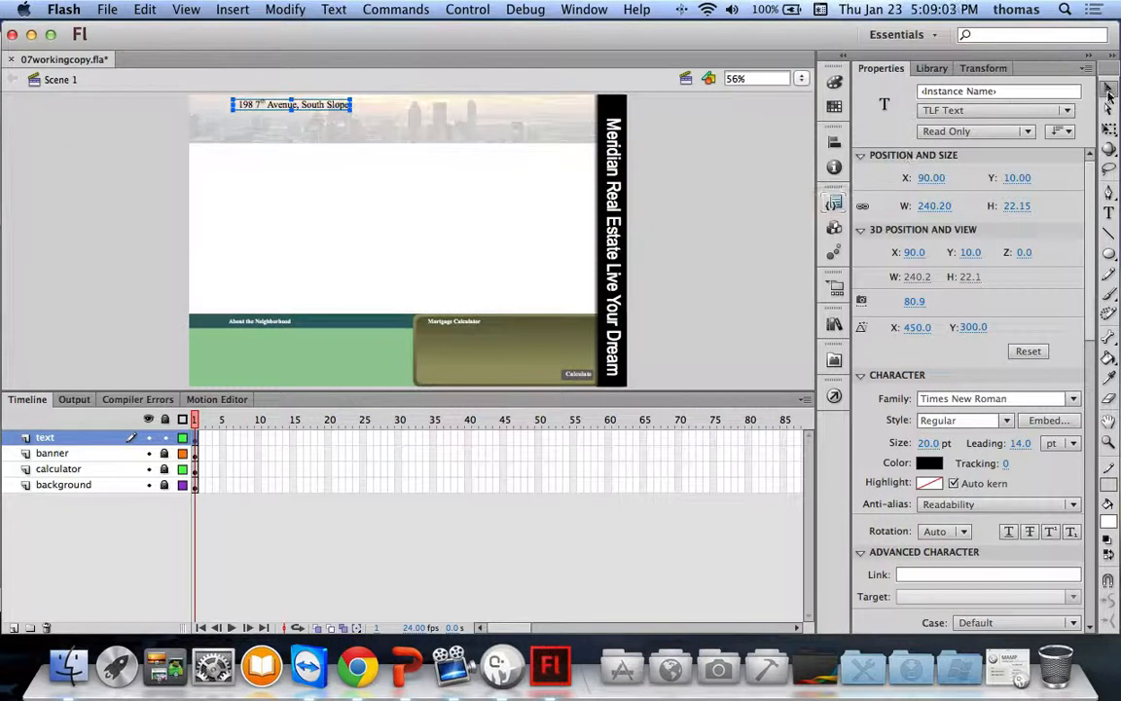
pyautogui.click(273, 322)
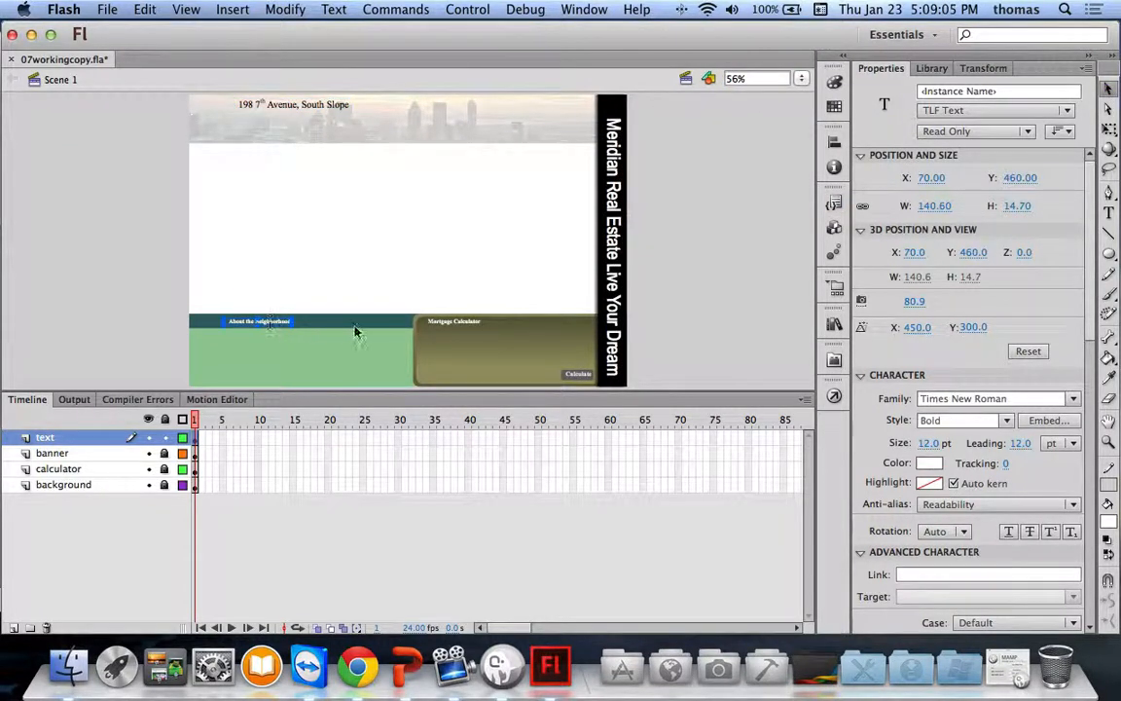
pyautogui.keyDown('shift'); pyautogui.click(443, 328); pyautogui.keyUp('shift')
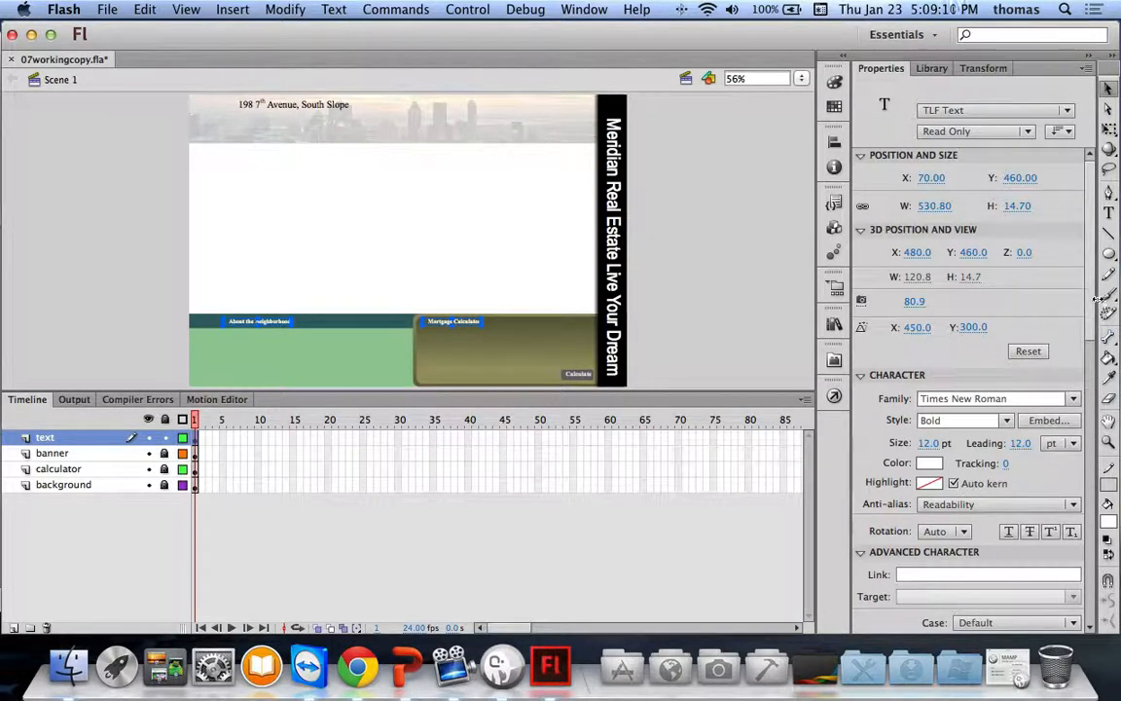
pyautogui.scroll(-1, 1091, 307)
pyautogui.scroll(-10, 1090, 308)
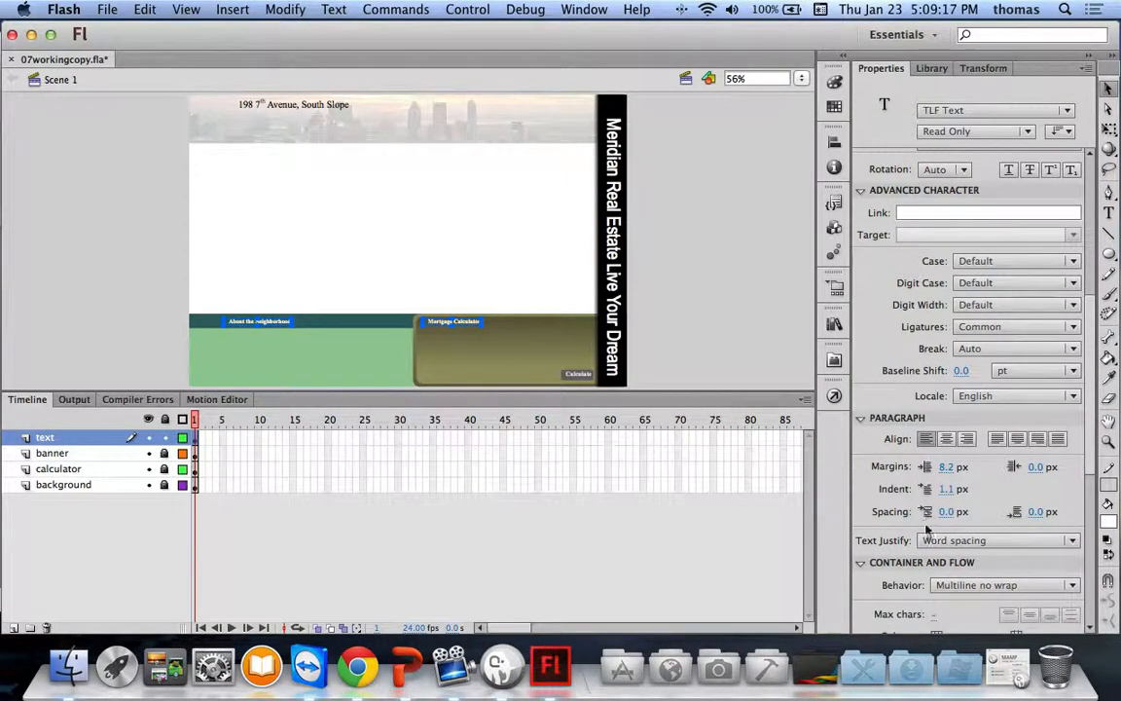
pyautogui.scroll(-10, 890, 506)
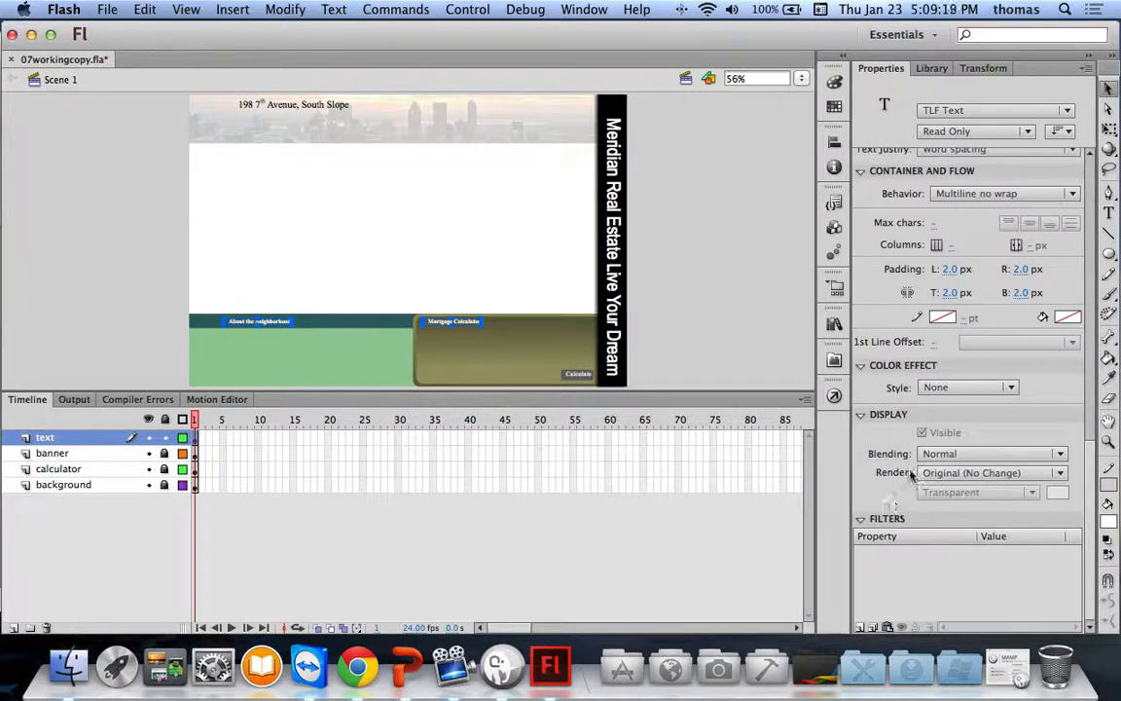
pyautogui.scroll(2, 895, 390)
pyautogui.scroll(10, 901, 389)
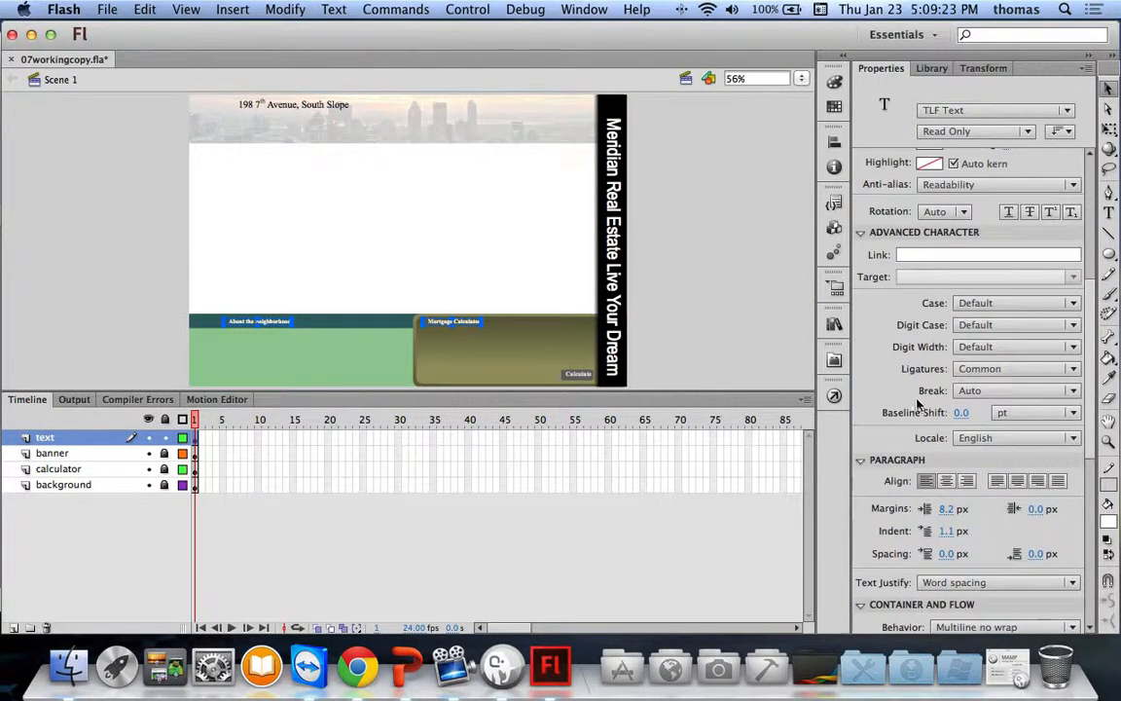
pyautogui.click(1070, 303)
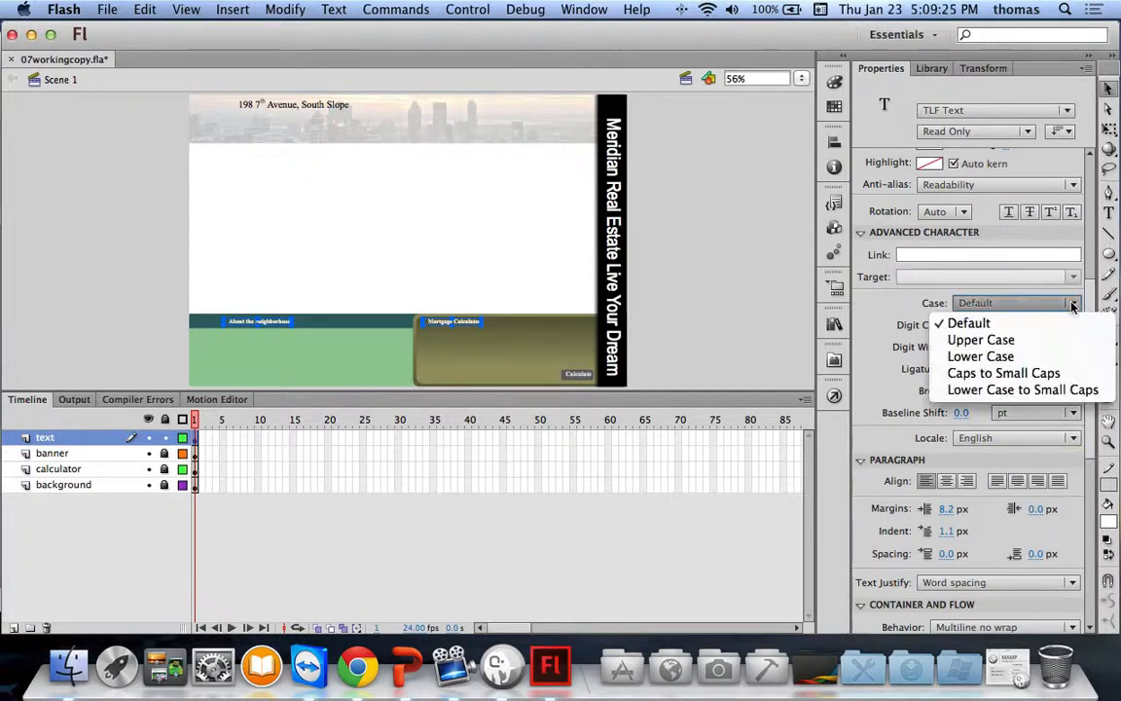
pyautogui.click(978, 337)
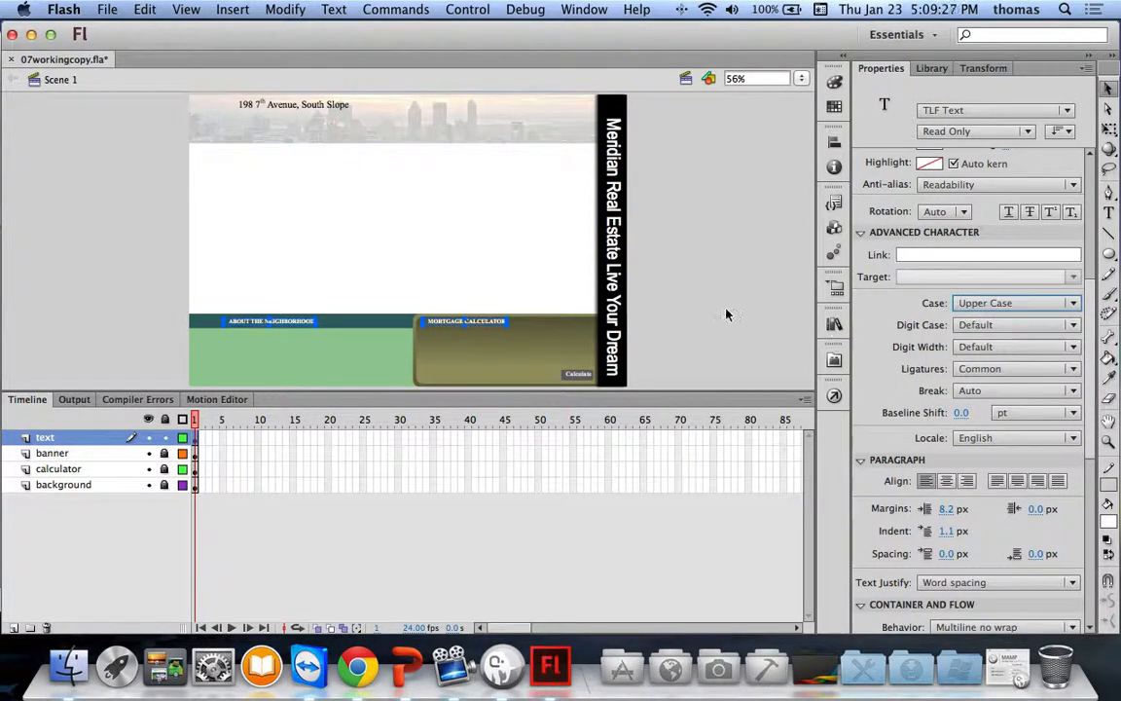
pyautogui.click(726, 313)
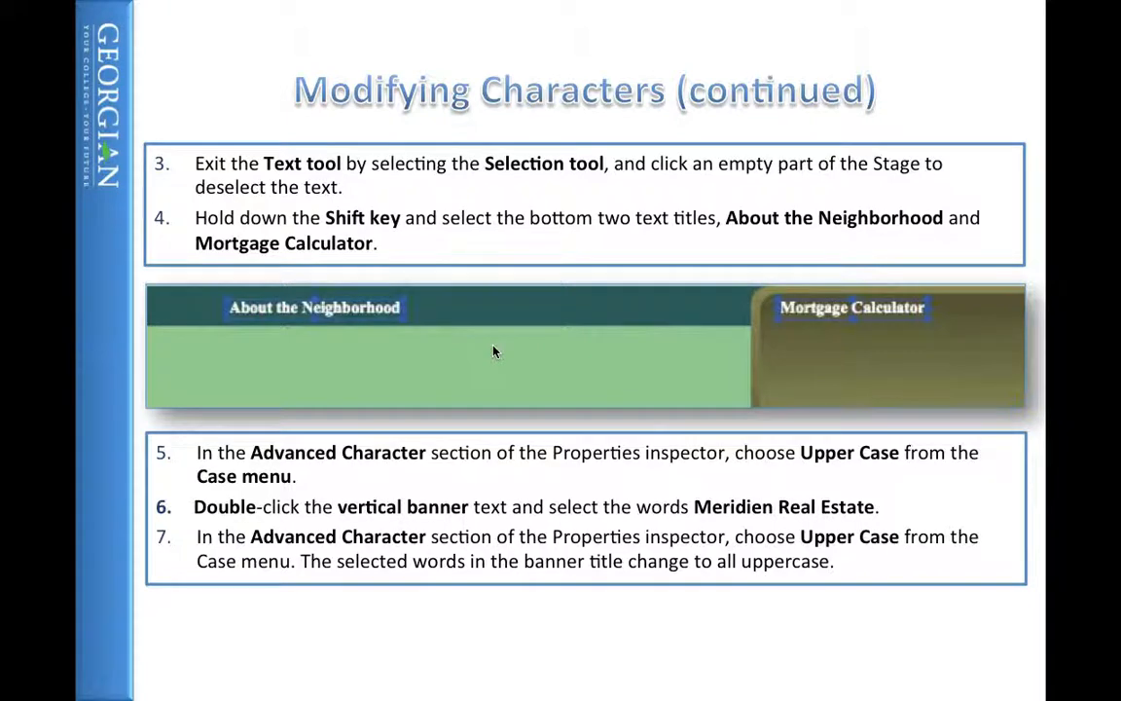
# Step: Set the words "Live Your Dream" in the vertical slogan to 22 pt with a baseline shift of 6 pt
pyautogui.press('Right')
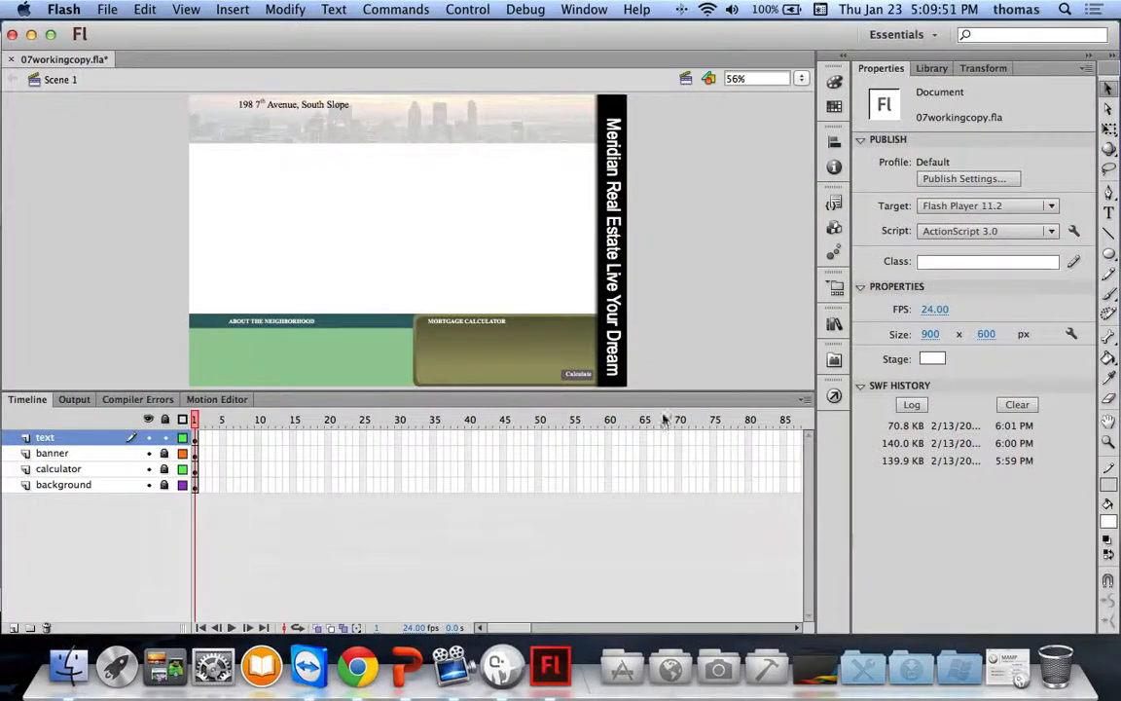
pyautogui.click(620, 287)
pyautogui.doubleClick(613, 275)
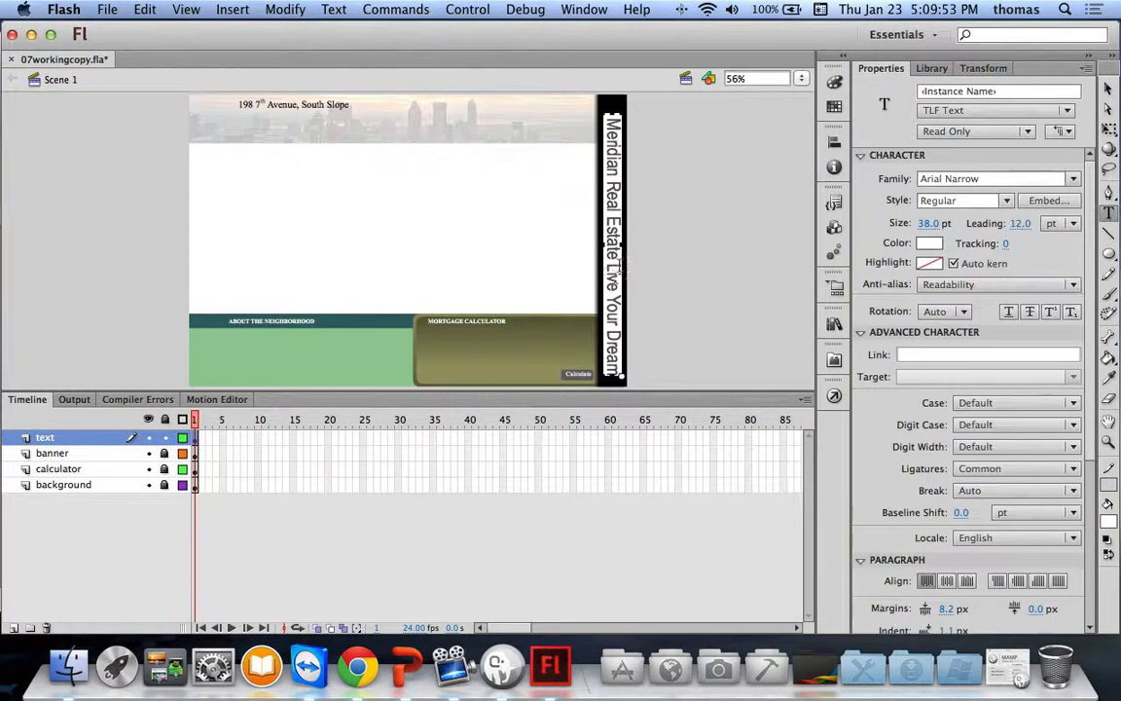
pyautogui.moveTo(612, 275); pyautogui.dragTo(613, 373)
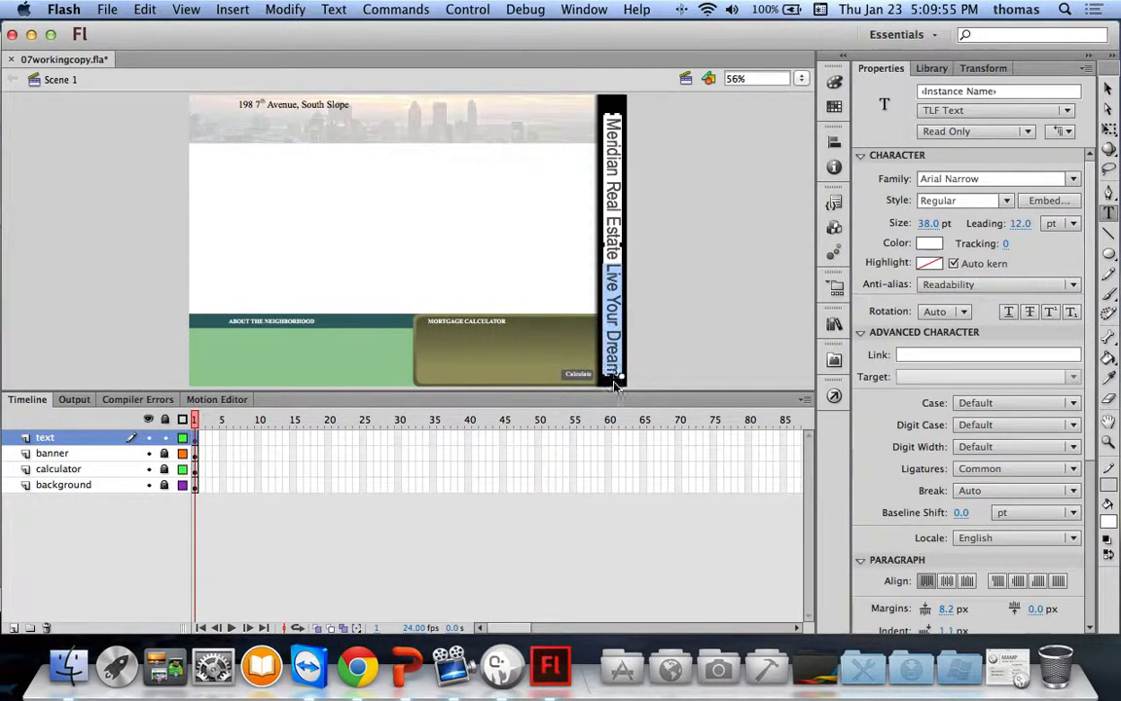
pyautogui.click(929, 223)
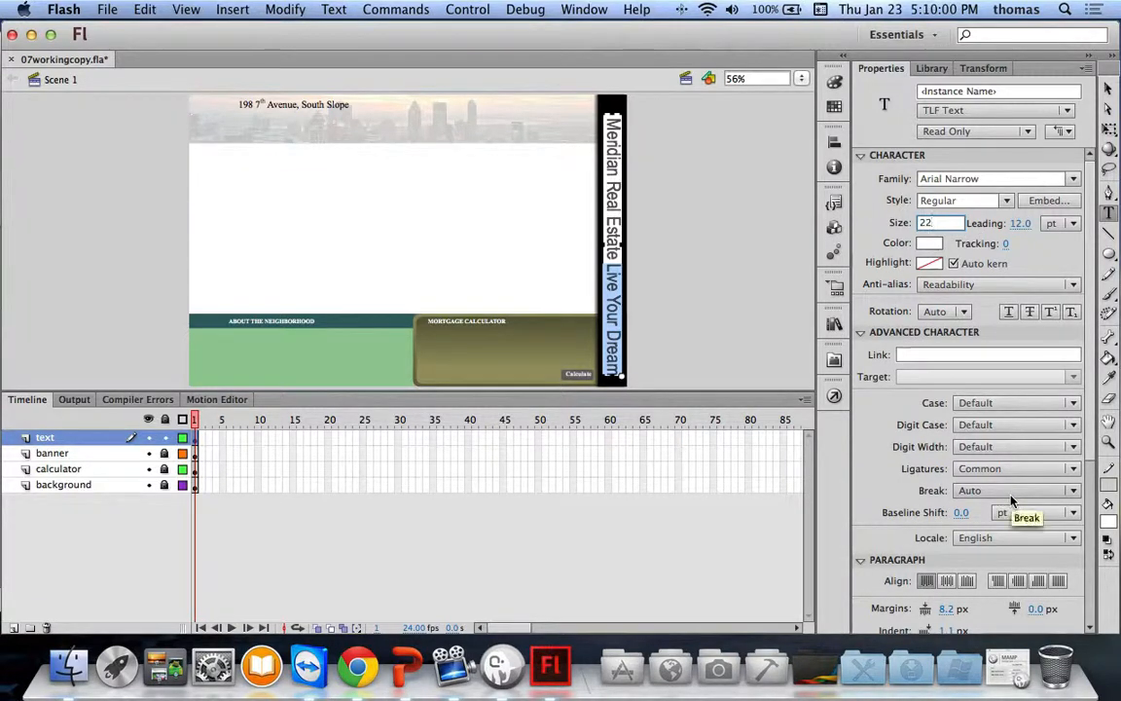
pyautogui.click(960, 512)
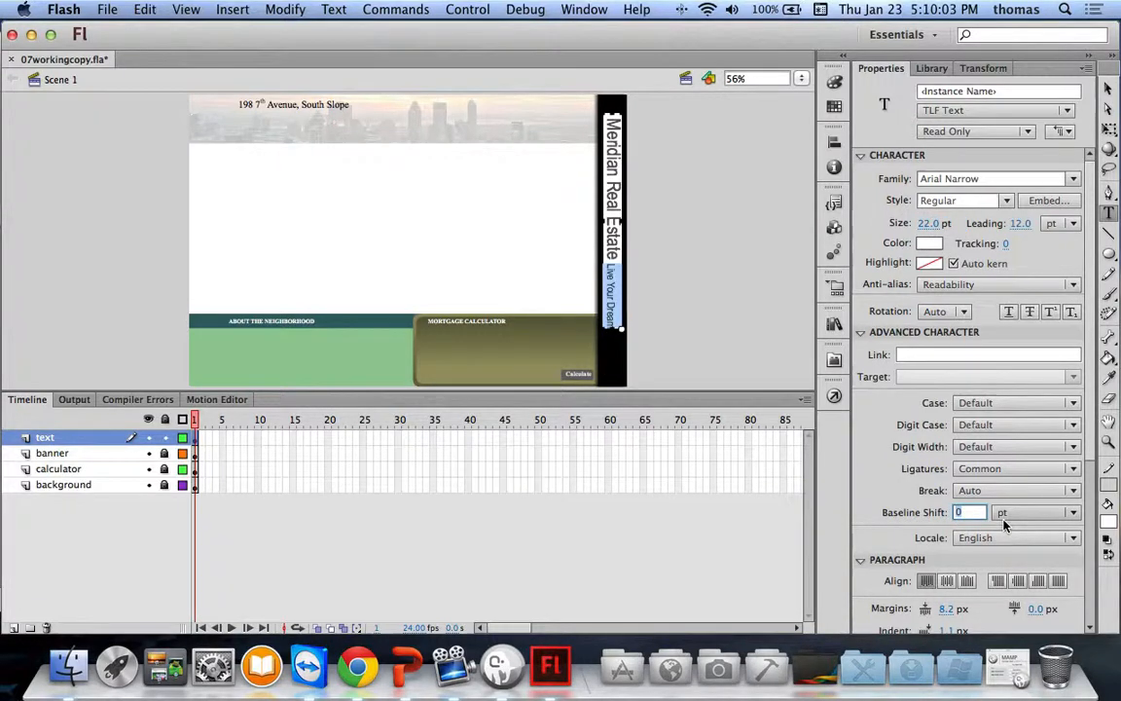
pyautogui.press('Return')
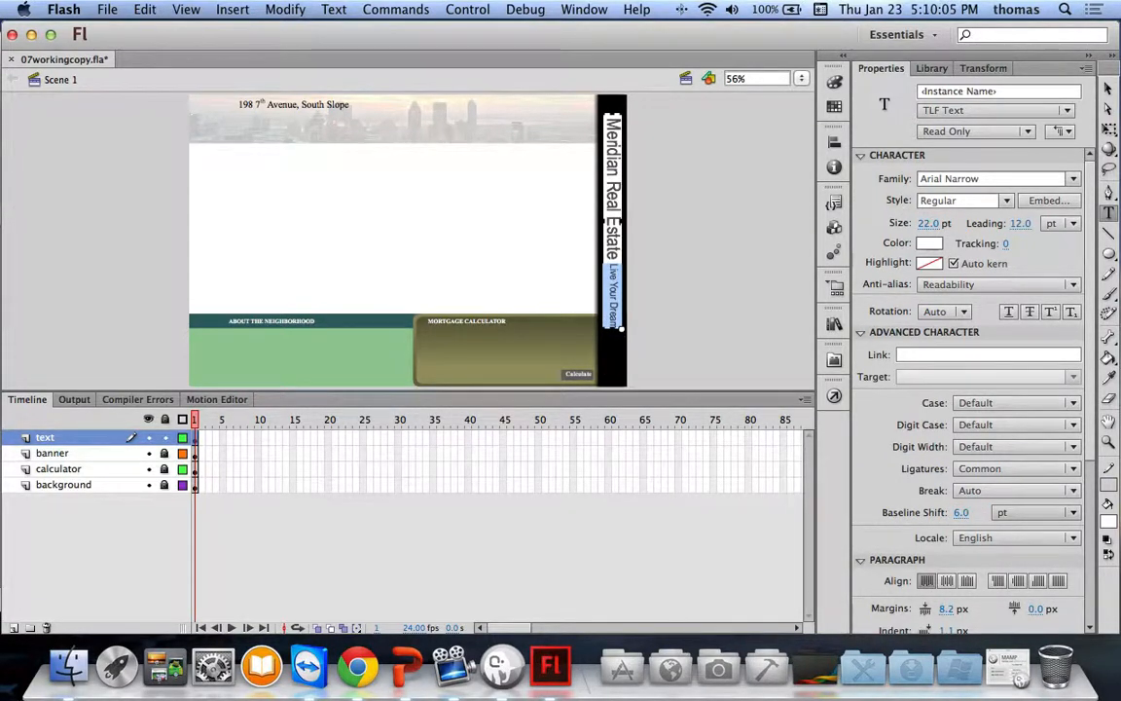
# Step: Exit editing of the vertical slogan, save the file and deselect the text
pyautogui.click(645, 487)
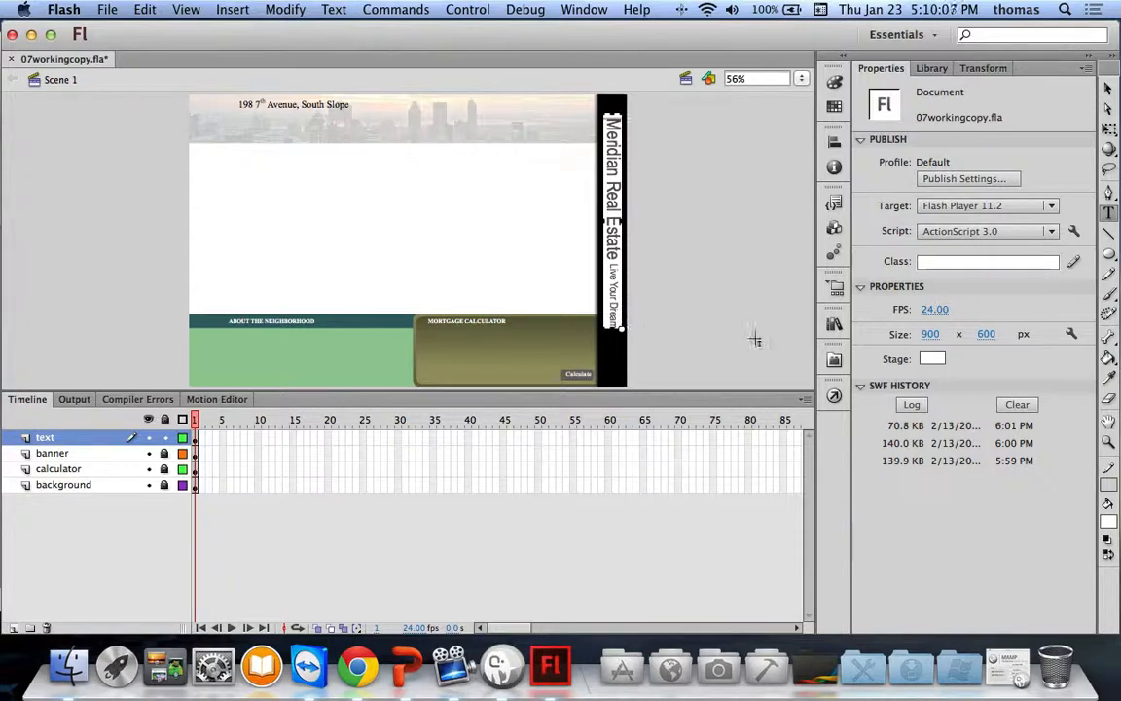
pyautogui.press('super+s')
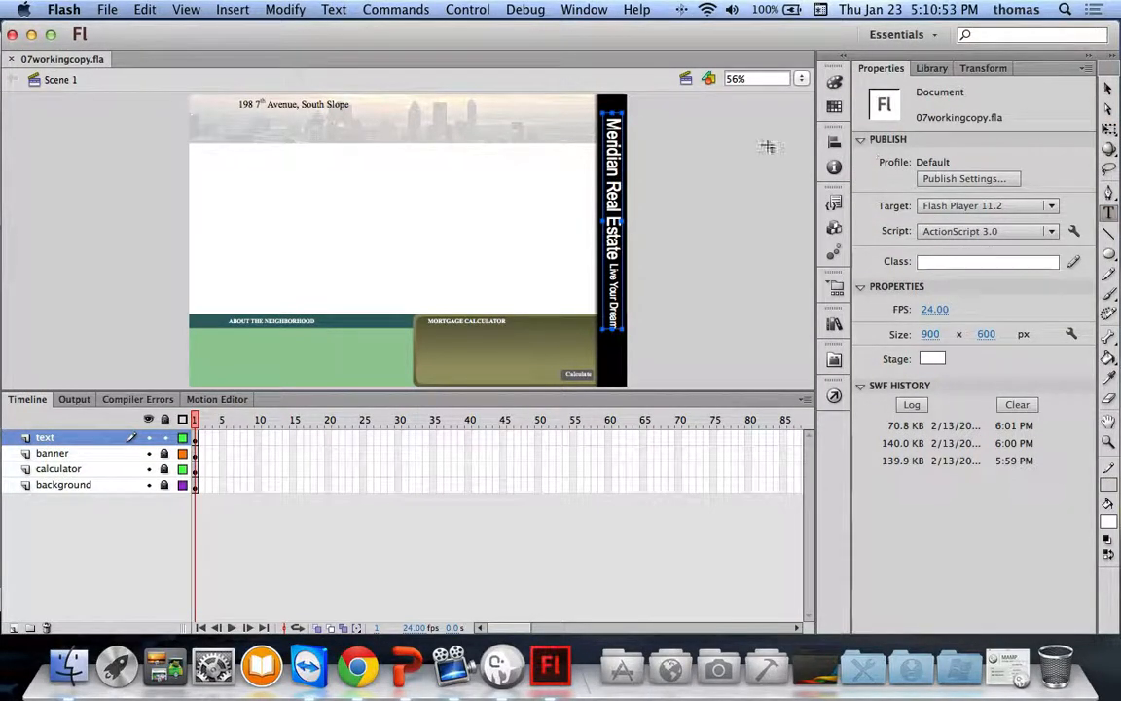
pyautogui.click(1107, 89)
pyautogui.click(751, 171)
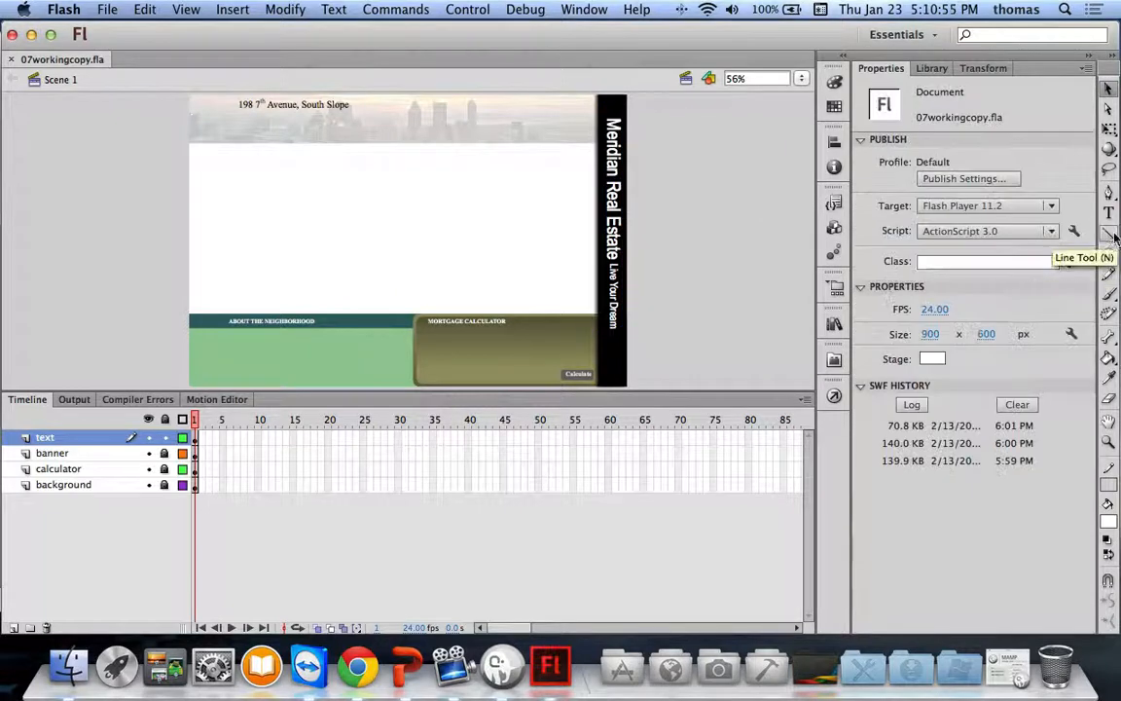
# Step: Set up the Text tool for horizontal text in the Times New Roman family with Bold style
pyautogui.click(1108, 212)
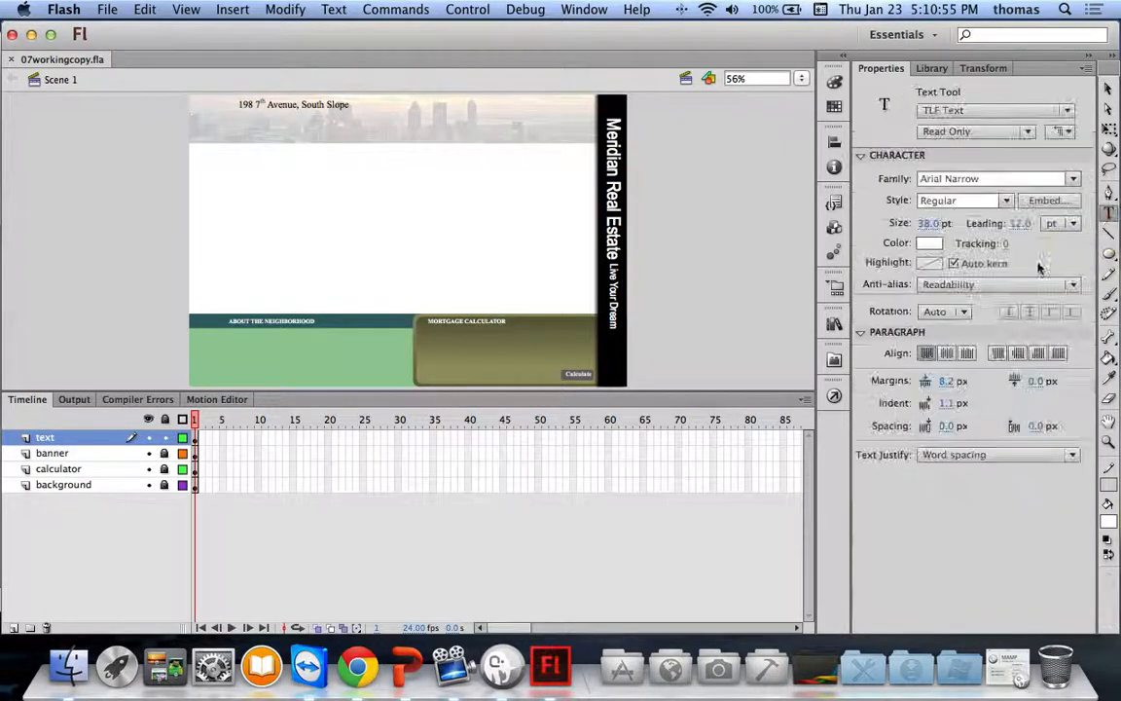
pyautogui.click(1063, 131)
pyautogui.click(1066, 152)
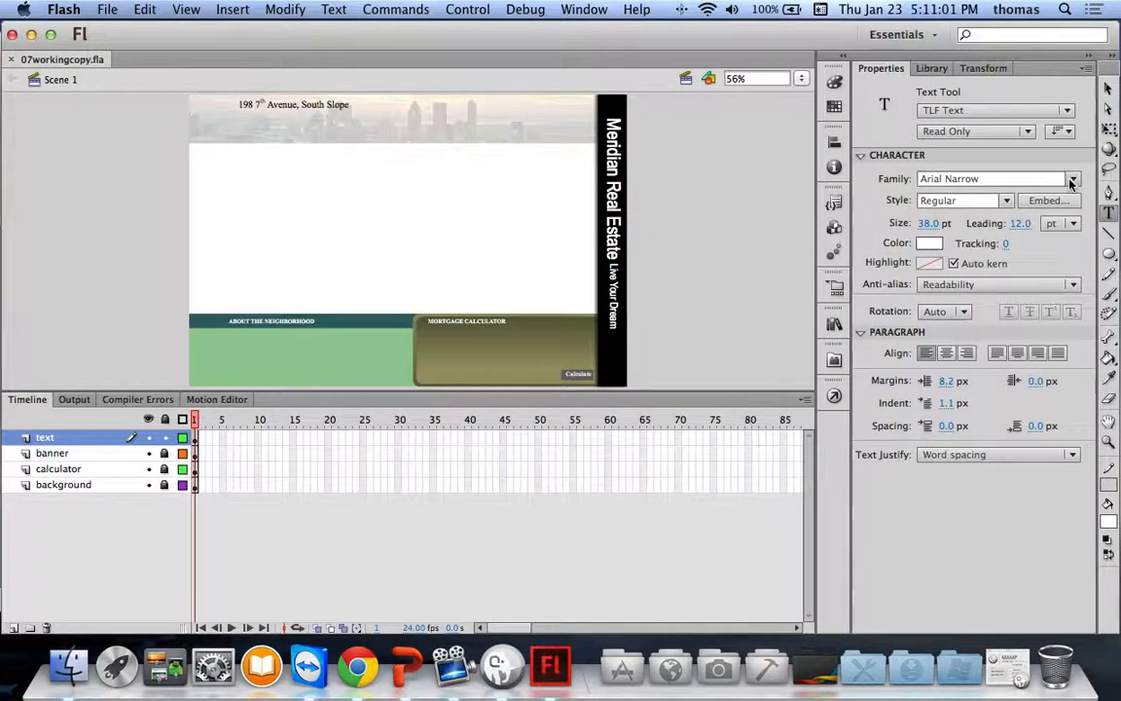
pyautogui.click(1066, 179)
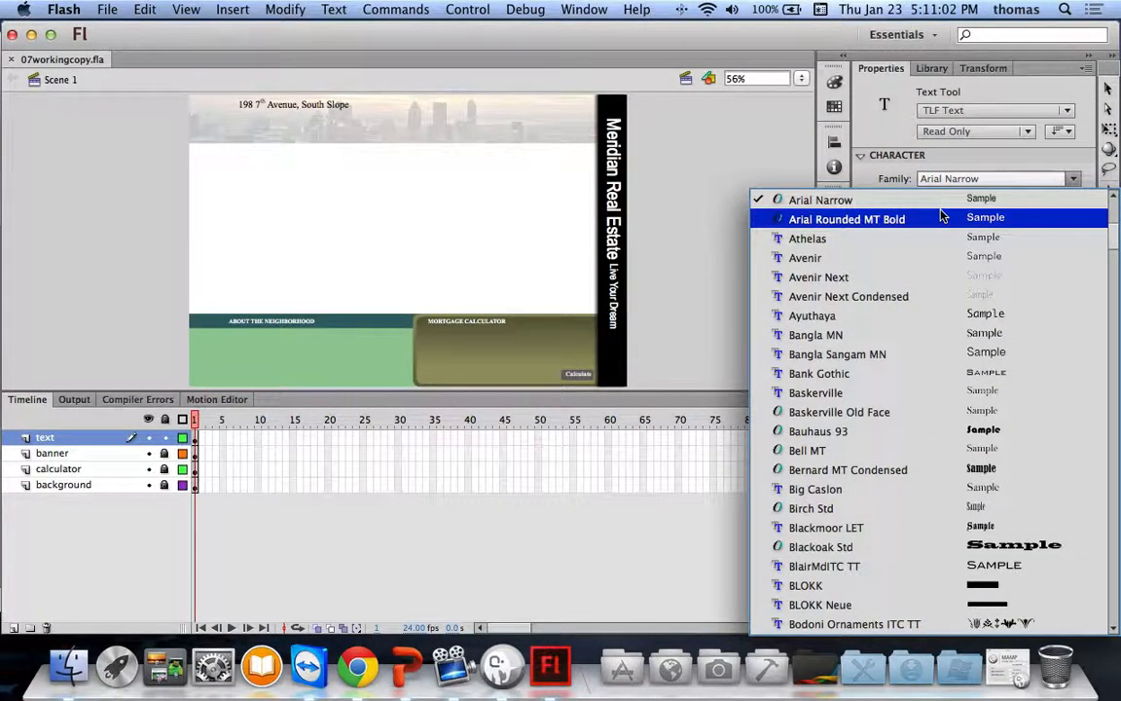
pyautogui.press('t')
pyautogui.scroll(-5, 890, 431)
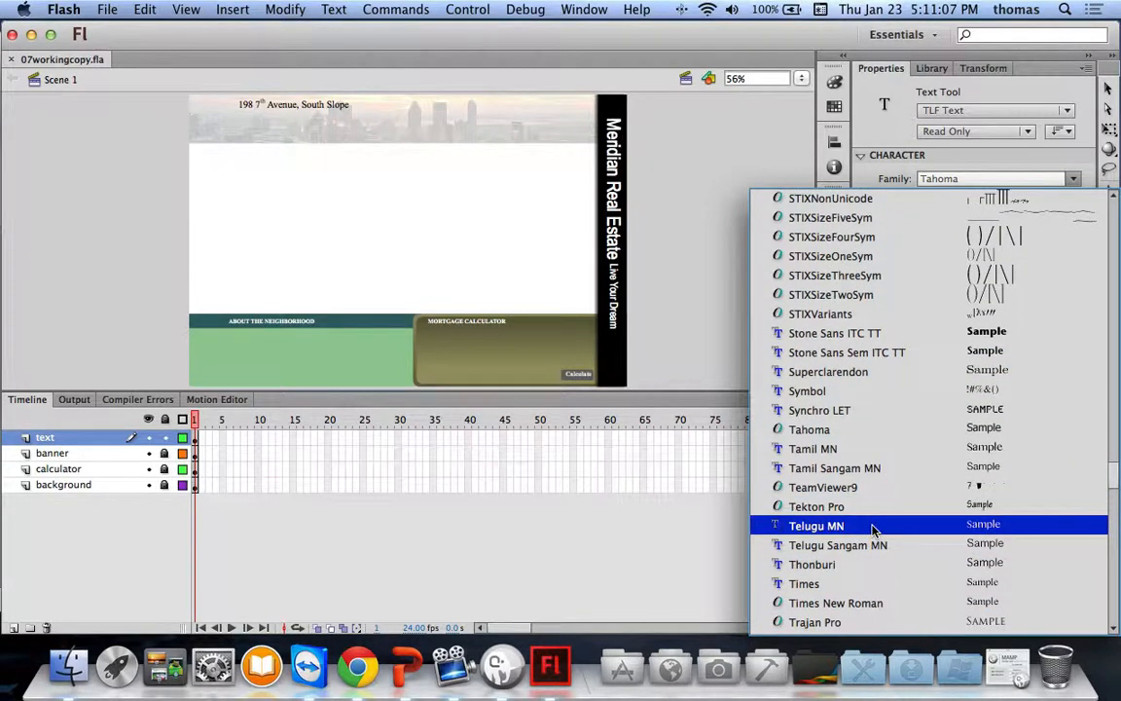
pyautogui.click(881, 603)
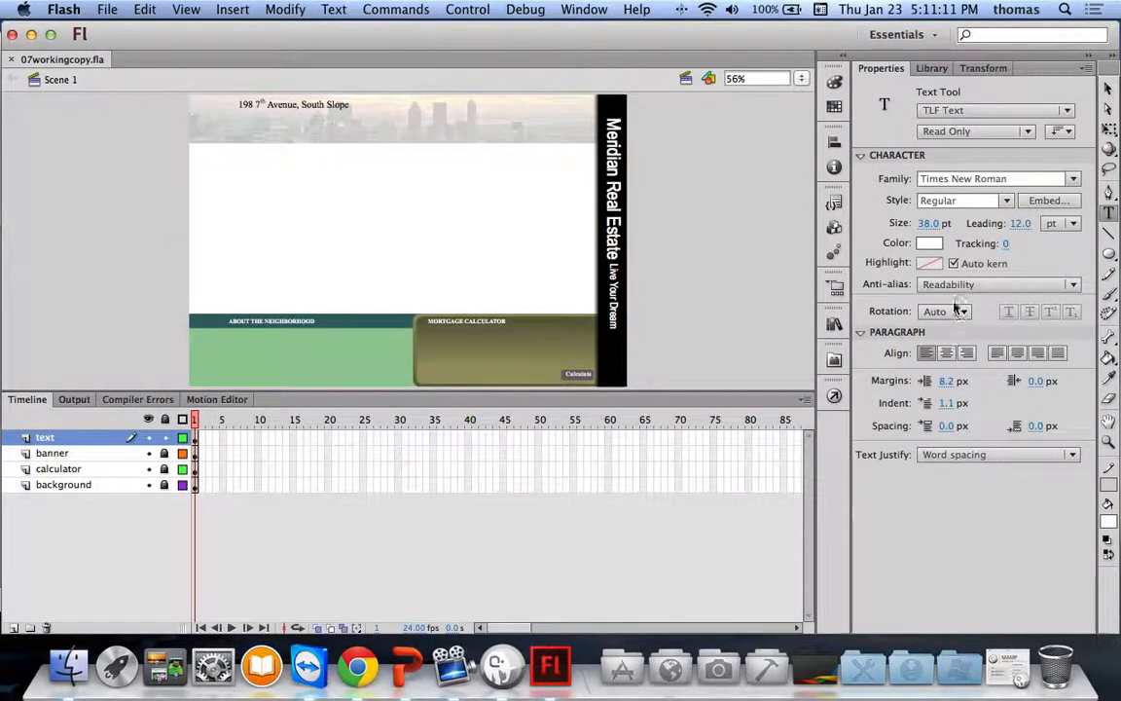
pyautogui.click(1007, 201)
pyautogui.click(947, 256)
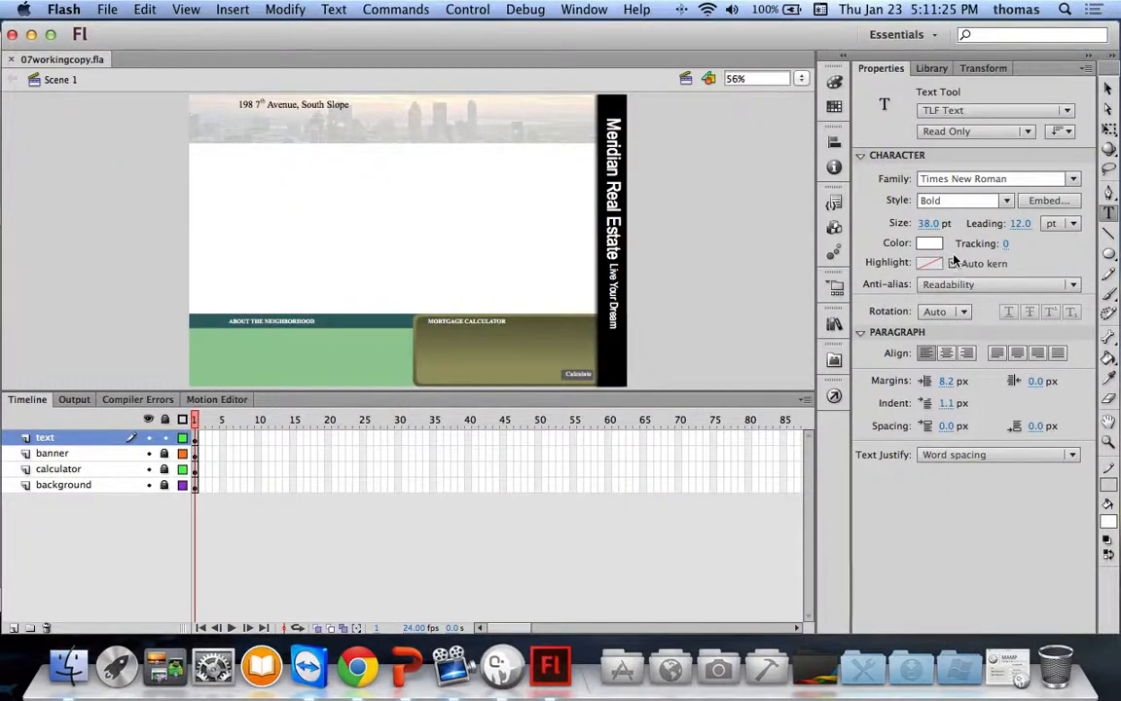
# Step: Set the new text's size to 14 pt, its leading to 16 pt and its color to black
pyautogui.click(927, 223)
pyautogui.write('14.')
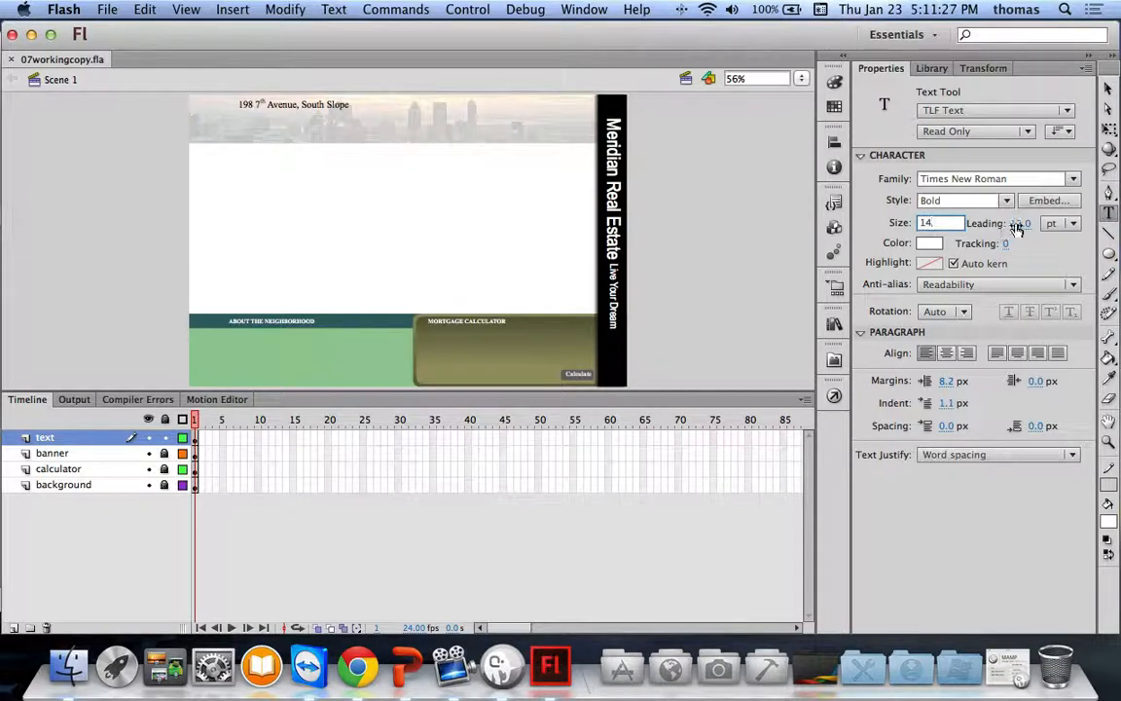
pyautogui.click(1017, 223)
pyautogui.write('16')
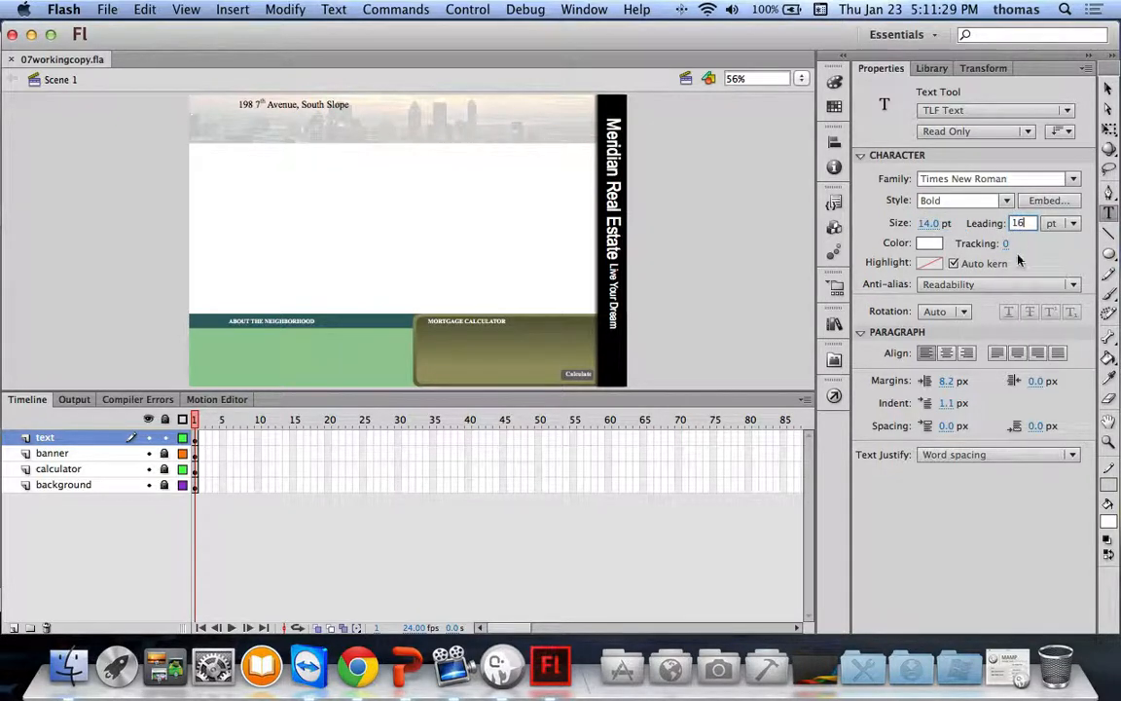
pyautogui.press('Return')
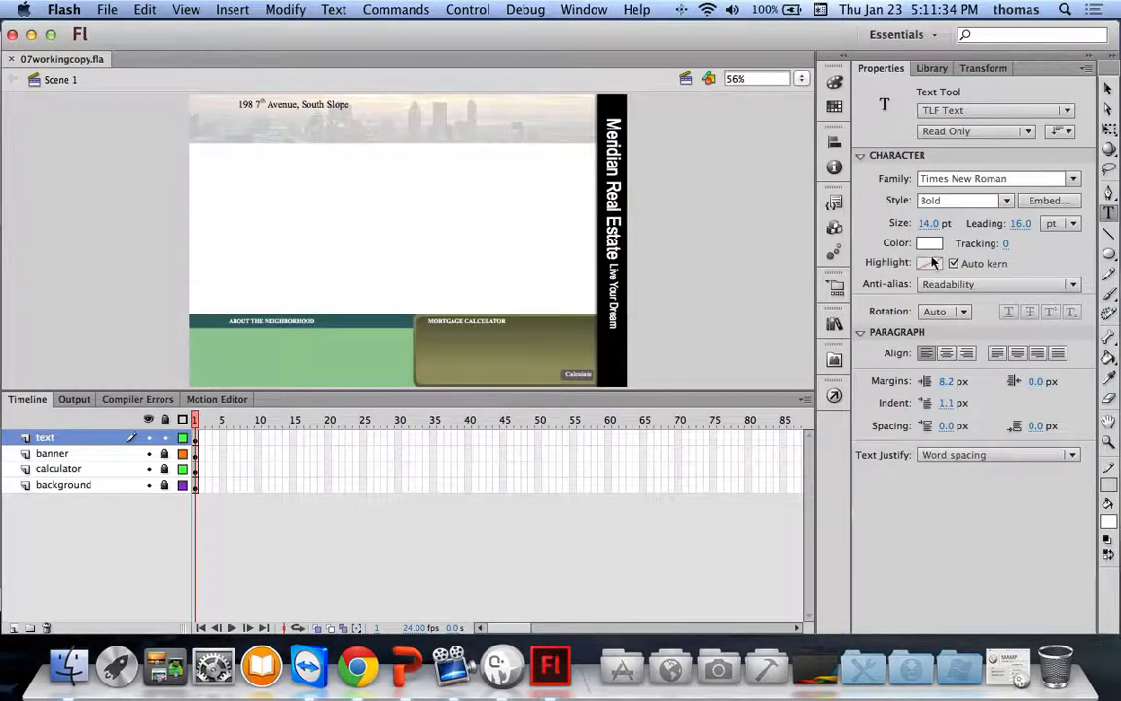
pyautogui.click(922, 248)
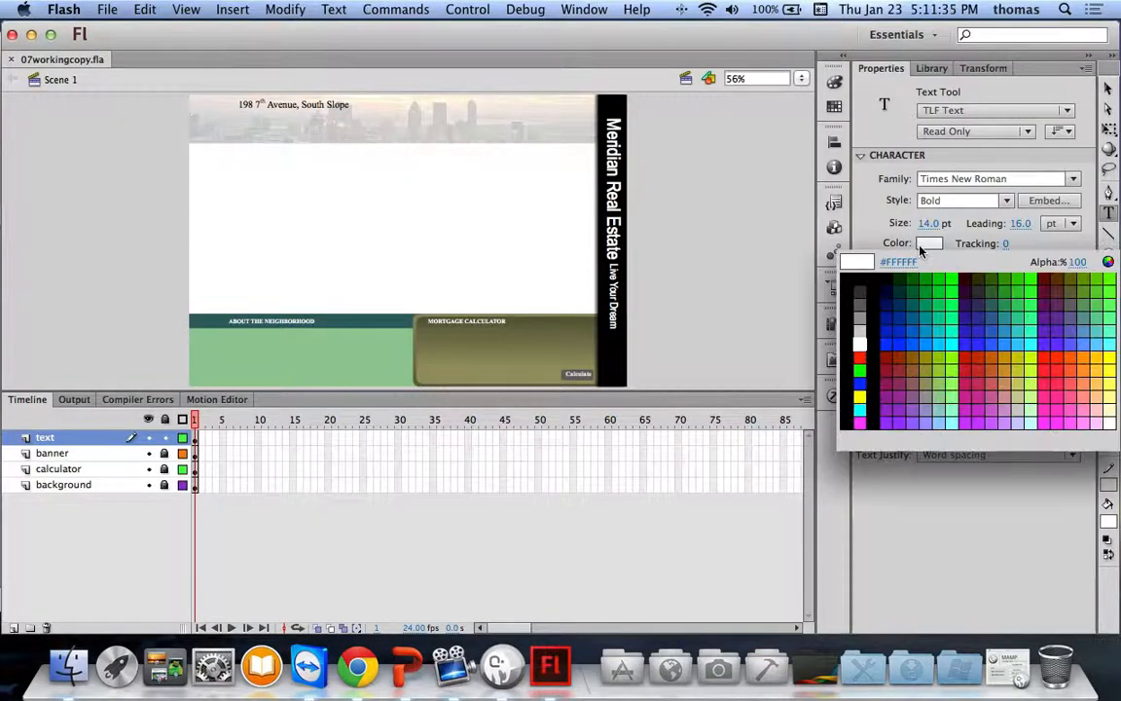
pyautogui.click(859, 283)
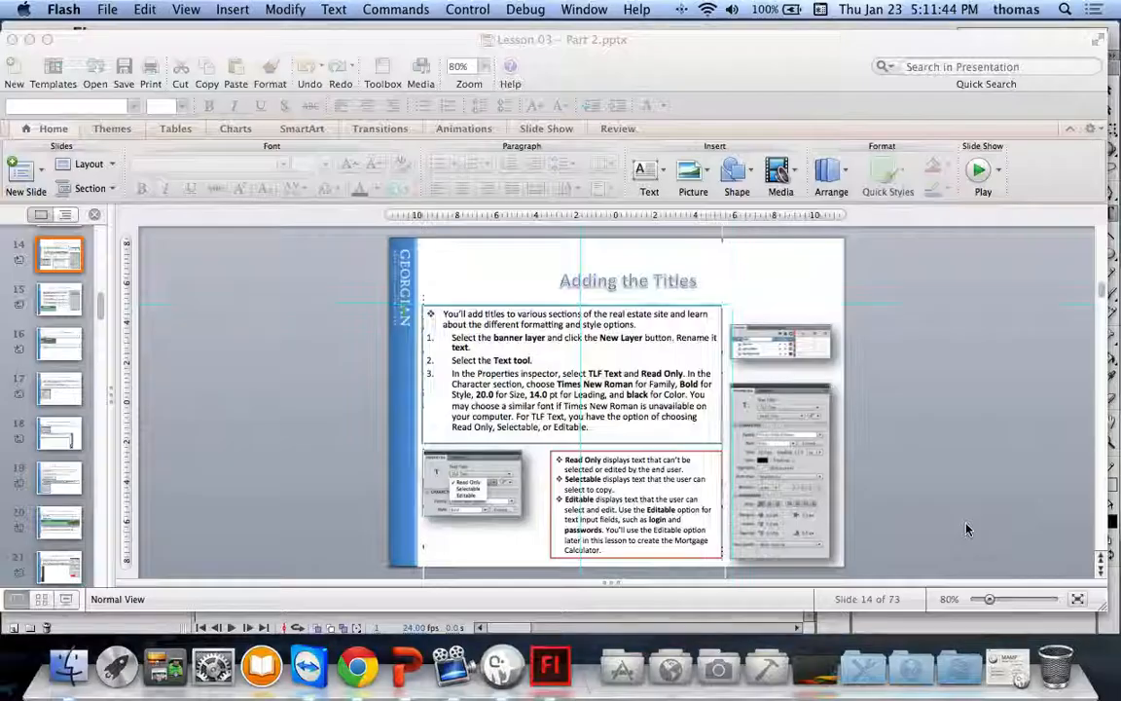
# Step: Draw a TLF text box about 315 px wide on the banner below the address title and set it to 3 columns
pyautogui.press('super+Tab')
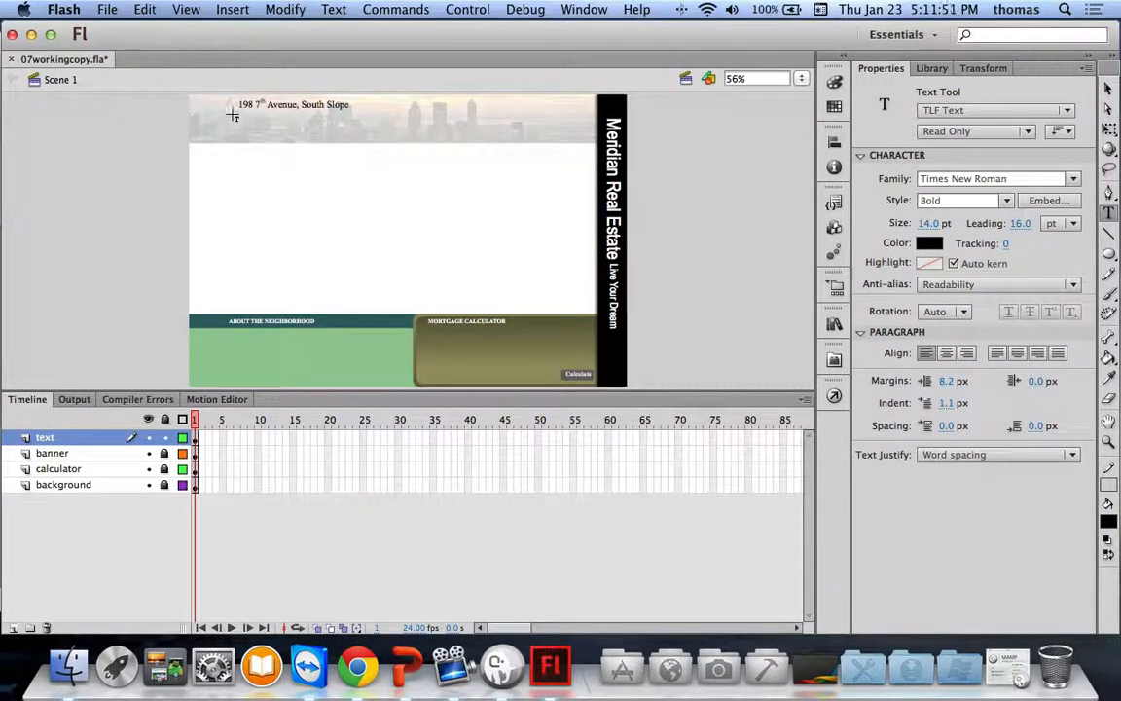
pyautogui.moveTo(227, 114); pyautogui.dragTo(380, 141)
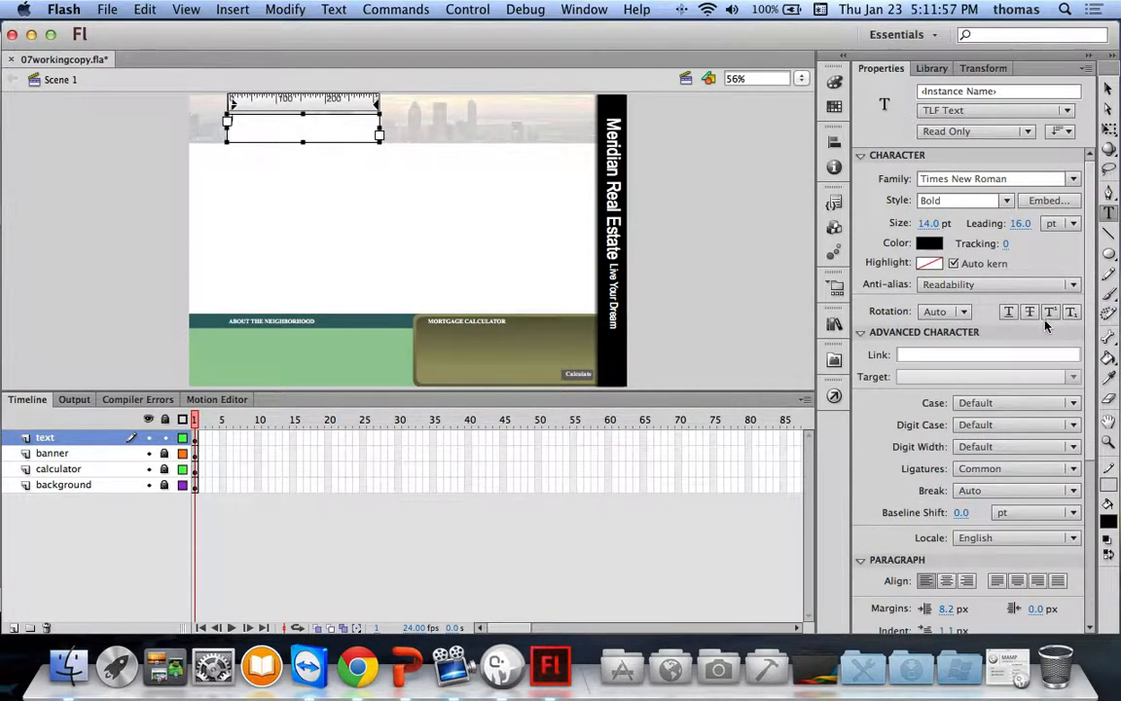
pyautogui.scroll(-5, 1044, 325)
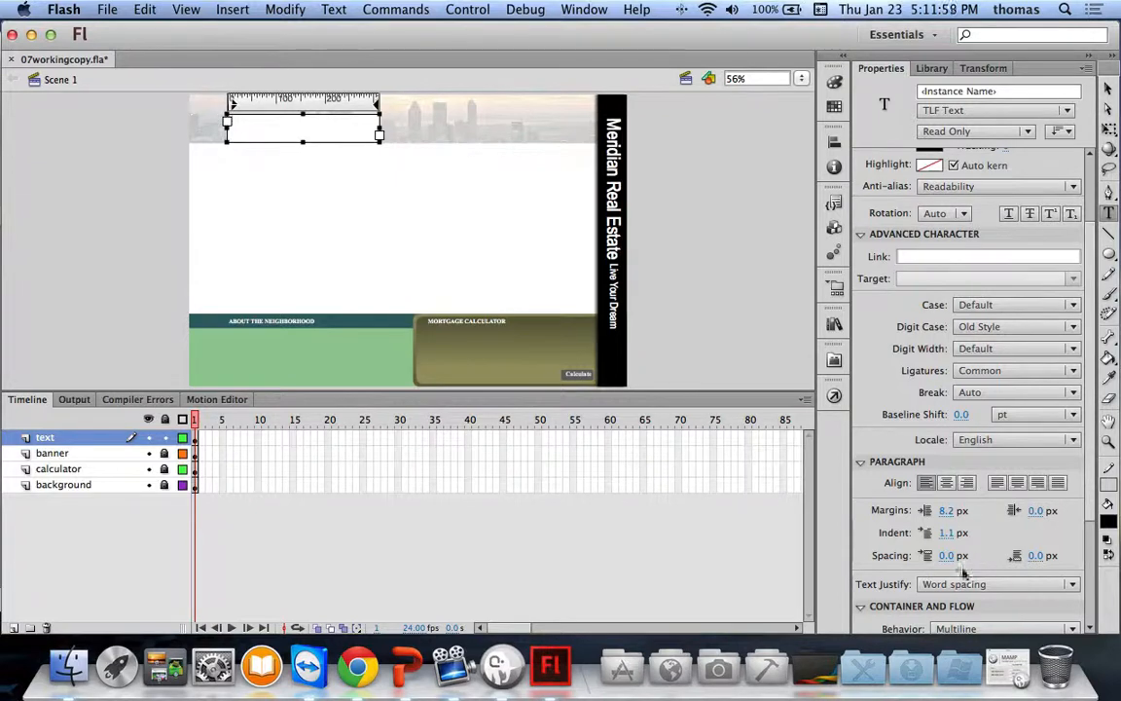
pyautogui.scroll(-5, 964, 572)
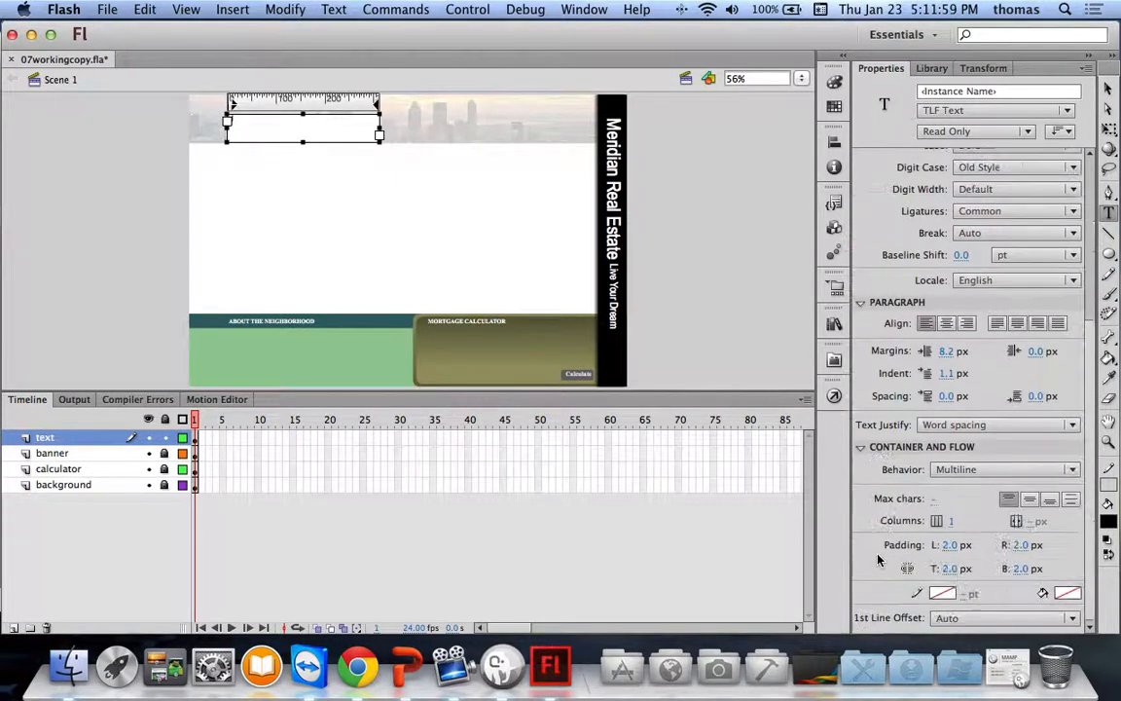
pyautogui.click(955, 522)
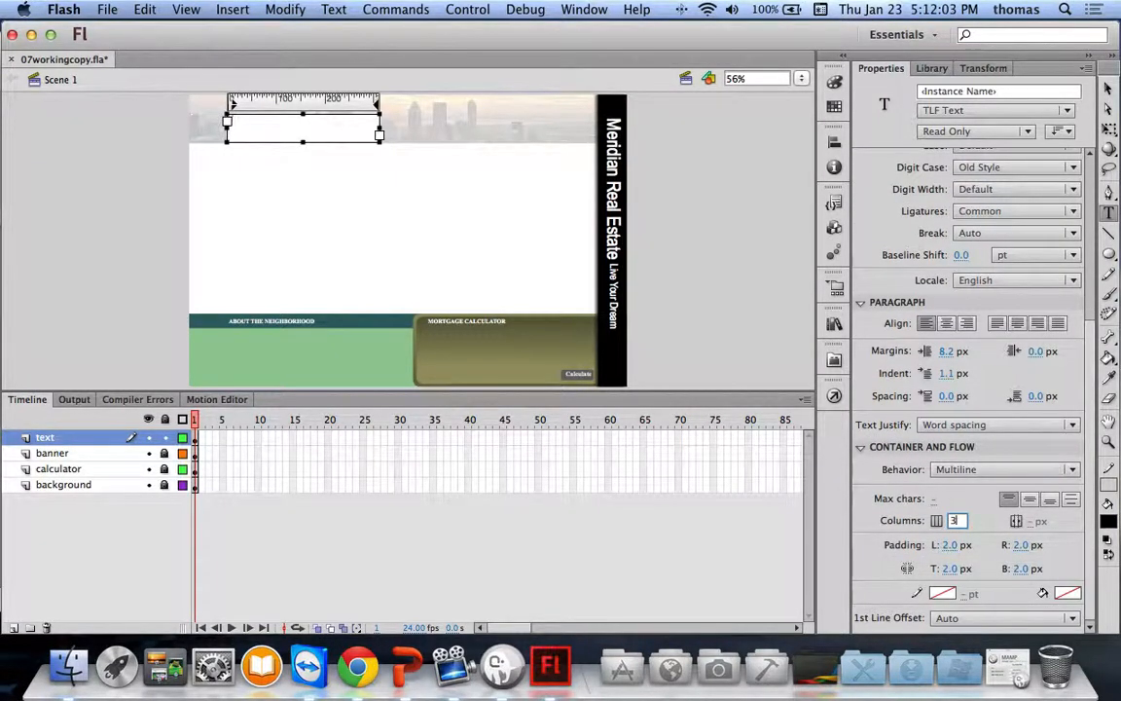
pyautogui.write('3')
pyautogui.press('Return')
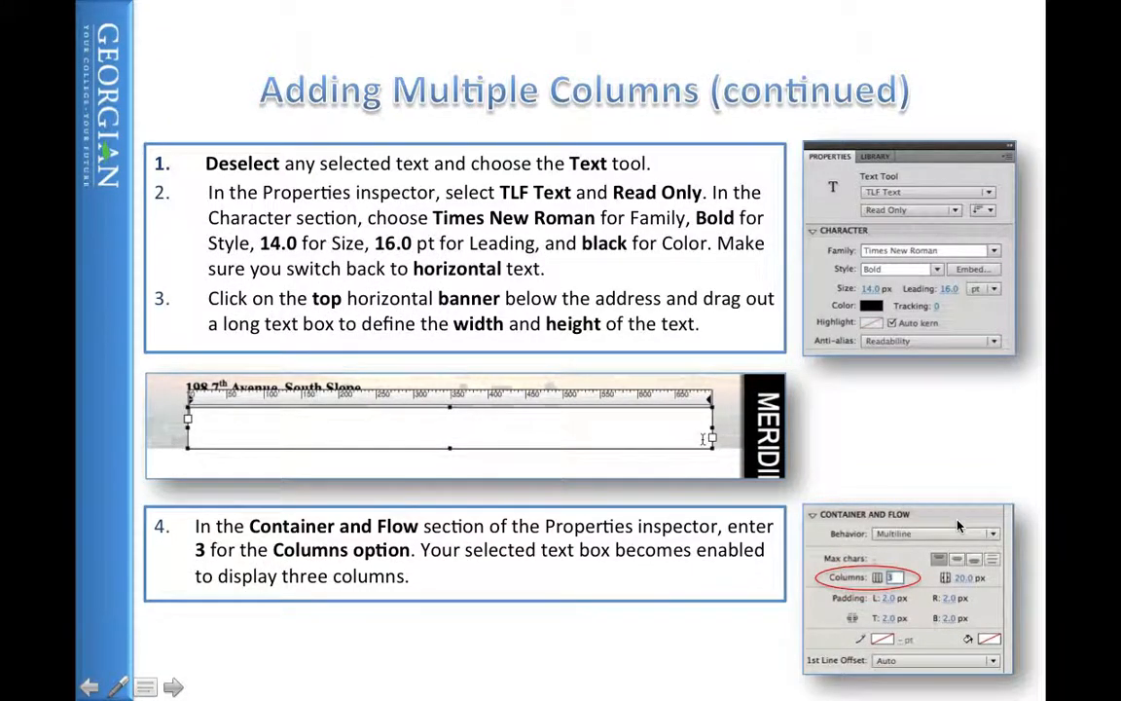
pyautogui.click(958, 521)
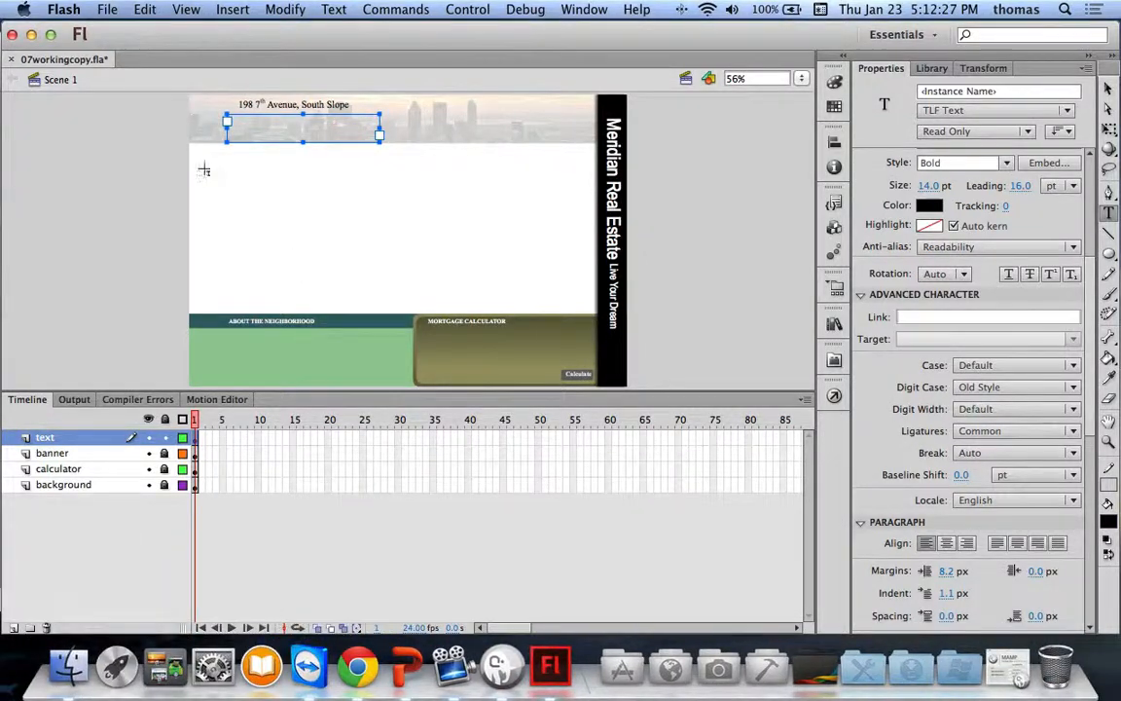
# Step: Switch to Finder, open 07SampleRealEstateText1.txt from Lesson 03's Code Archive folder and move its window aside
pyautogui.click(98, 619)
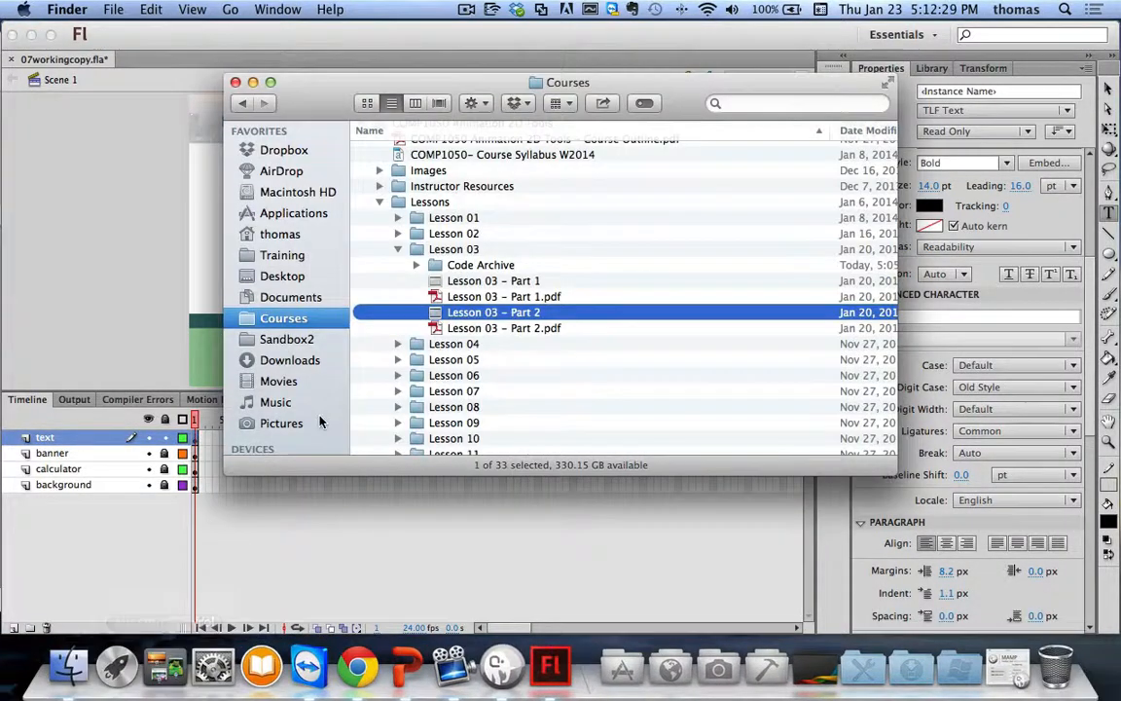
pyautogui.click(422, 268)
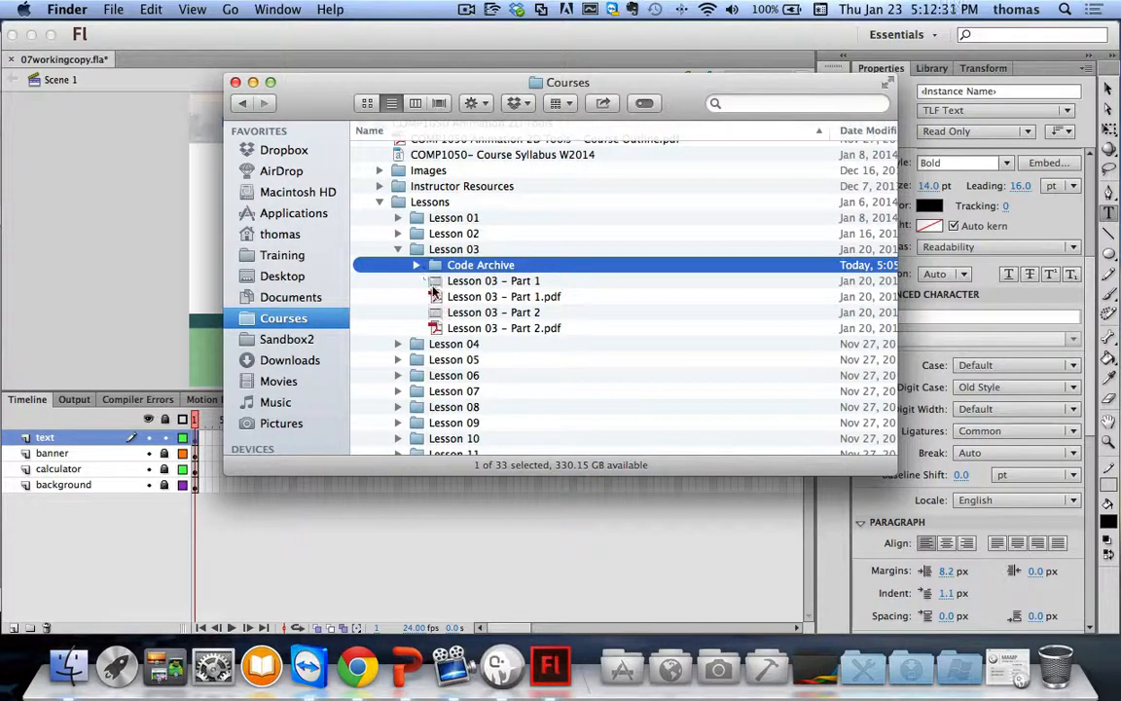
pyautogui.click(418, 265)
pyautogui.scroll(-4, 569, 346)
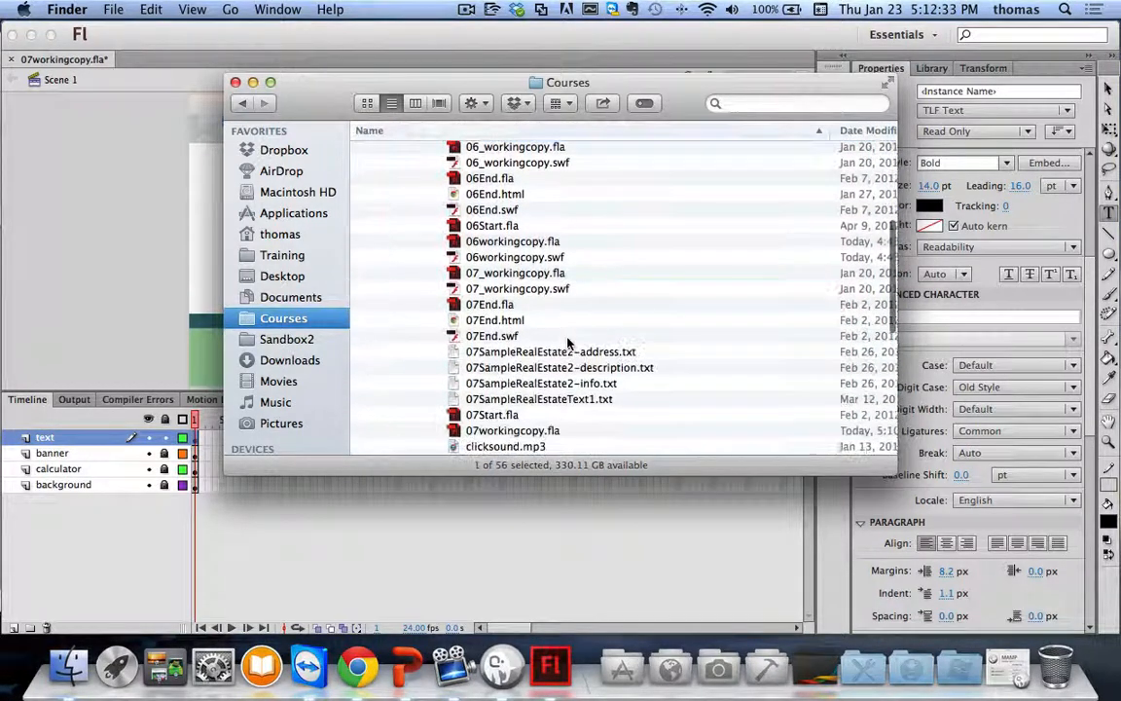
pyautogui.scroll(-2, 637, 385)
pyautogui.doubleClick(586, 366)
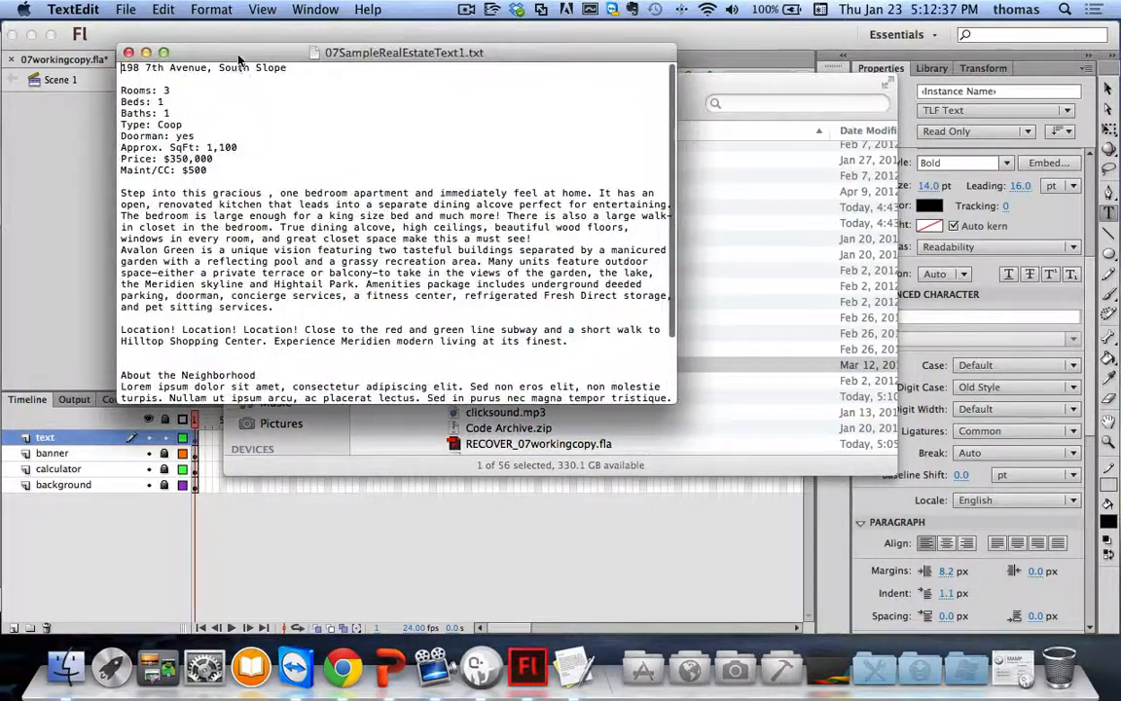
pyautogui.moveTo(214, 49); pyautogui.dragTo(670, 132)
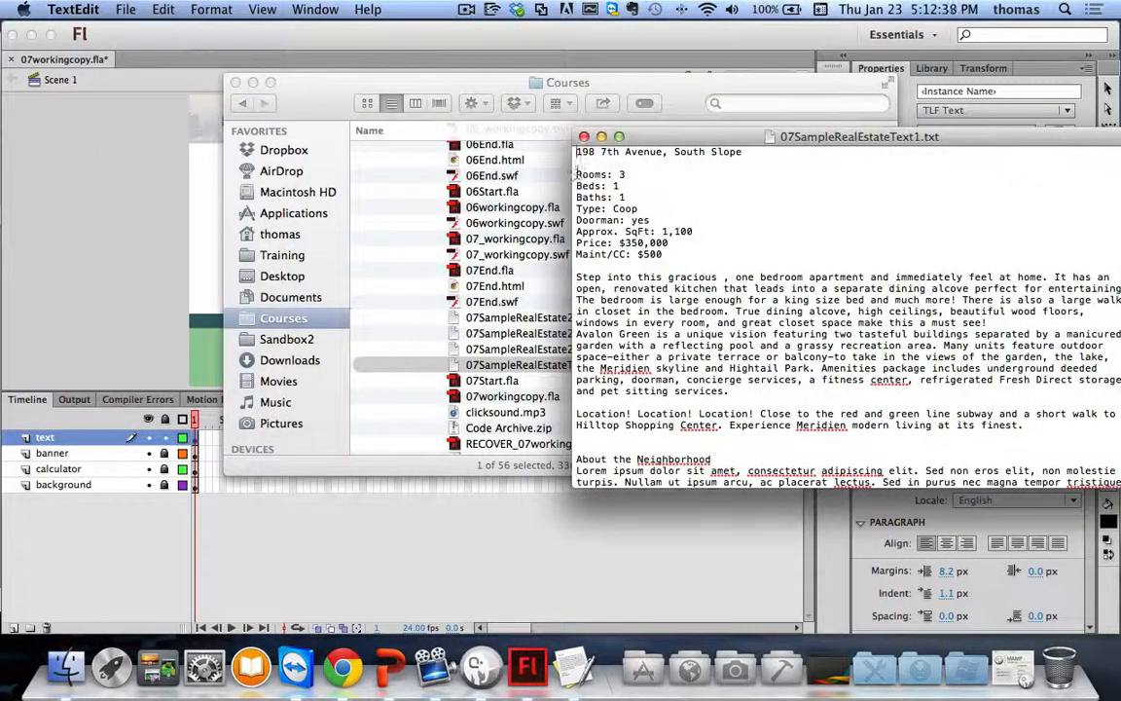
# Step: Copy the property details from "Rooms: 3" through "Maint/CC: $500" and paste them into the three-column text box in Flash
pyautogui.moveTo(576, 175); pyautogui.dragTo(662, 254)
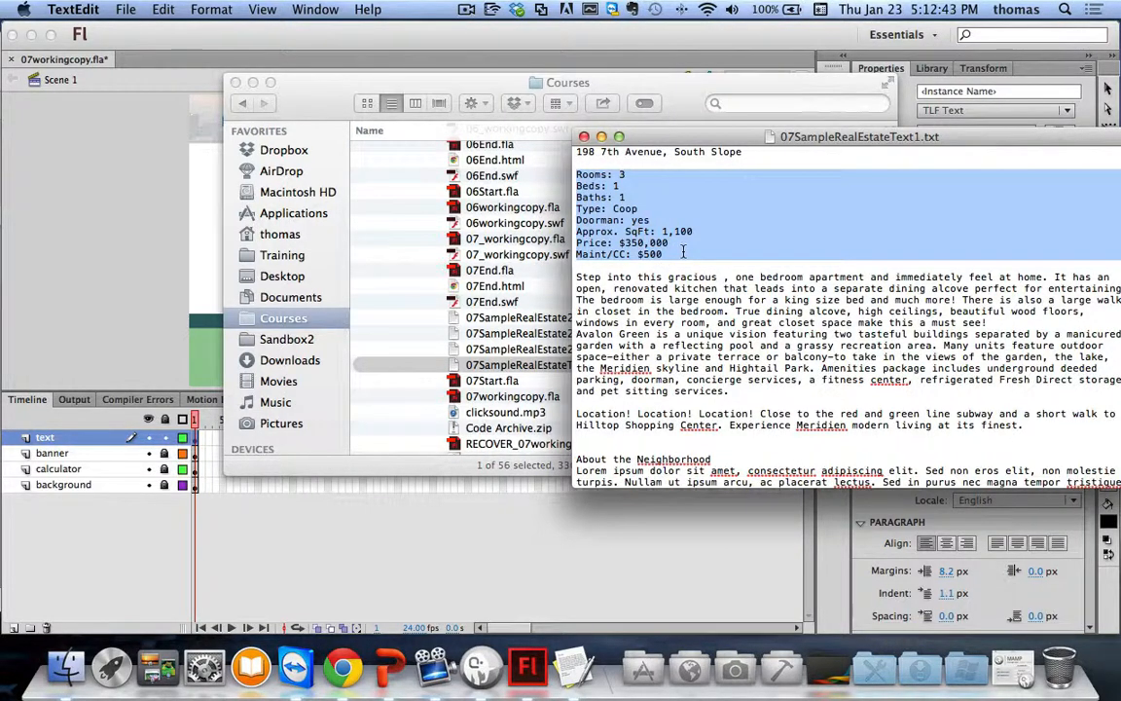
pyautogui.click(156, 158)
pyautogui.click(257, 136)
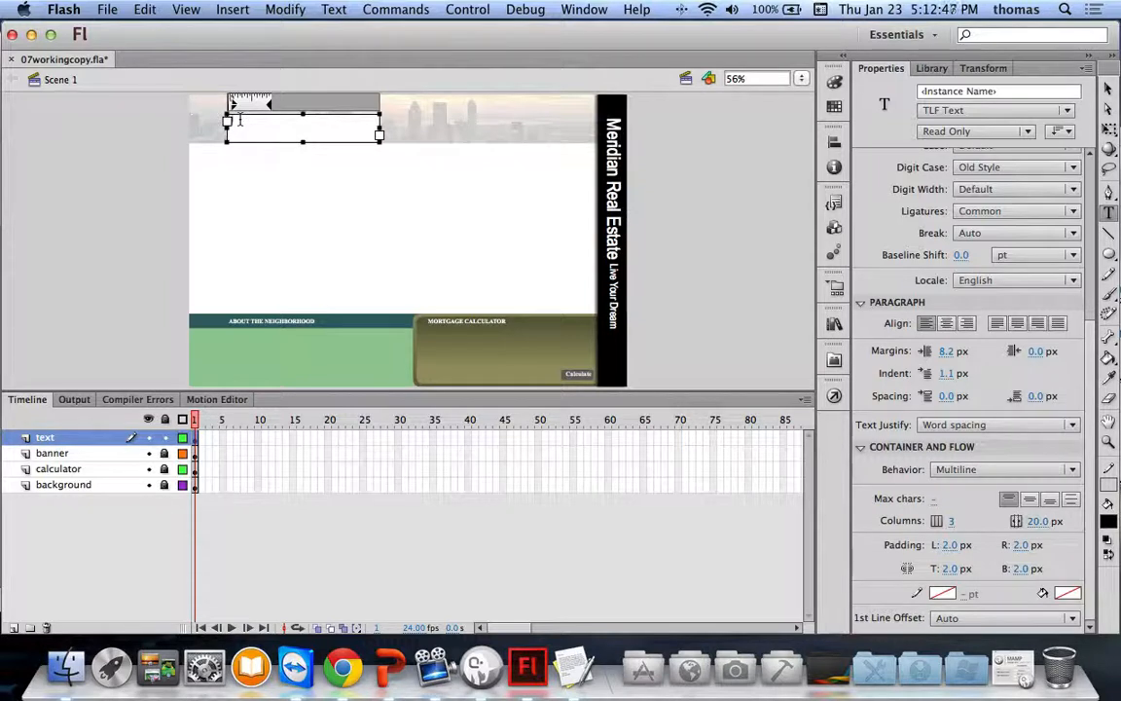
pyautogui.press('super+v')
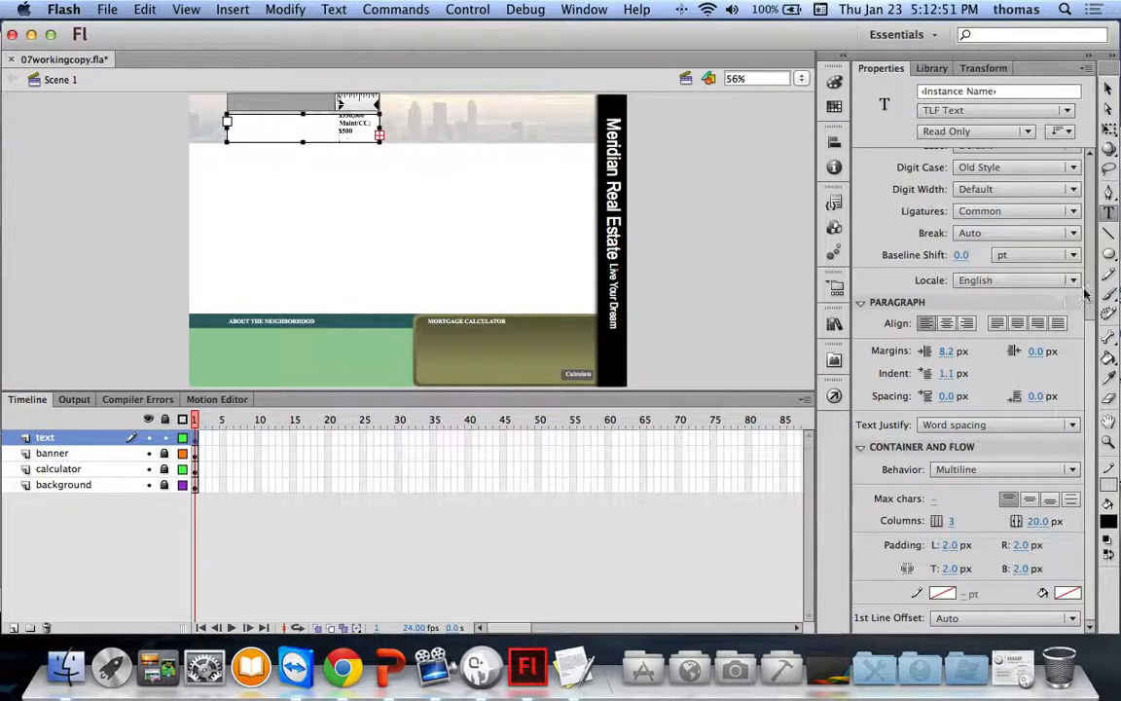
# Step: Widen the three-column text box to the right by about 30% and raise its upper edge closer to the address title
pyautogui.click(1109, 443)
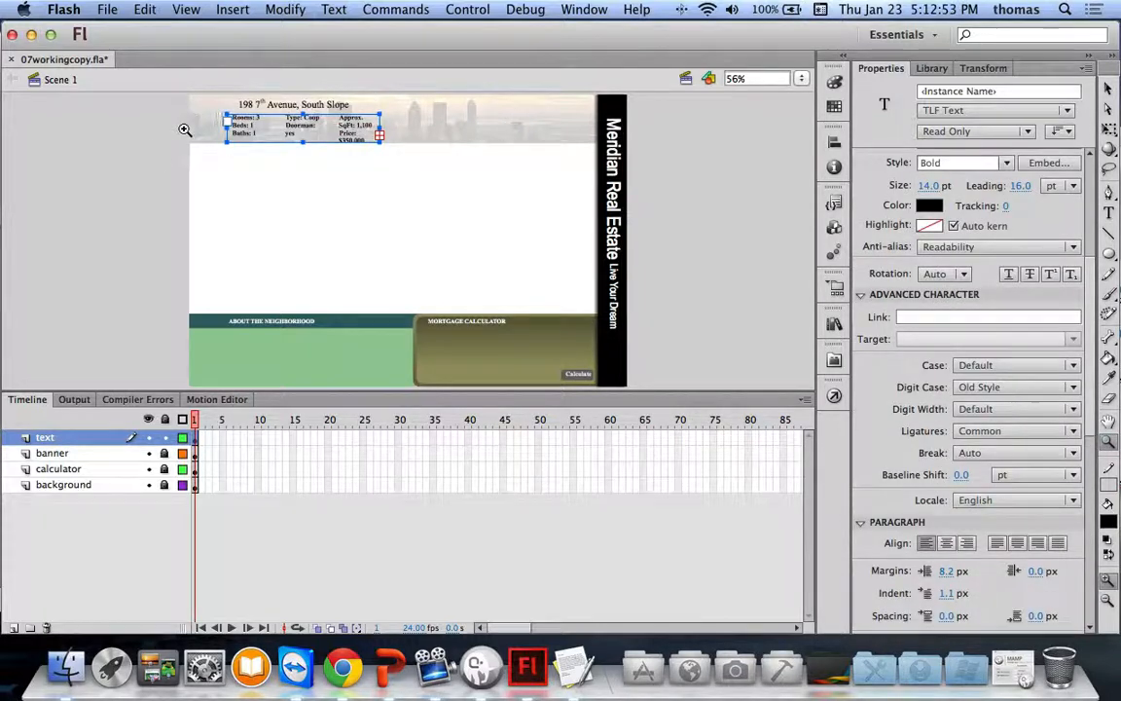
pyautogui.moveTo(203, 99); pyautogui.dragTo(436, 181)
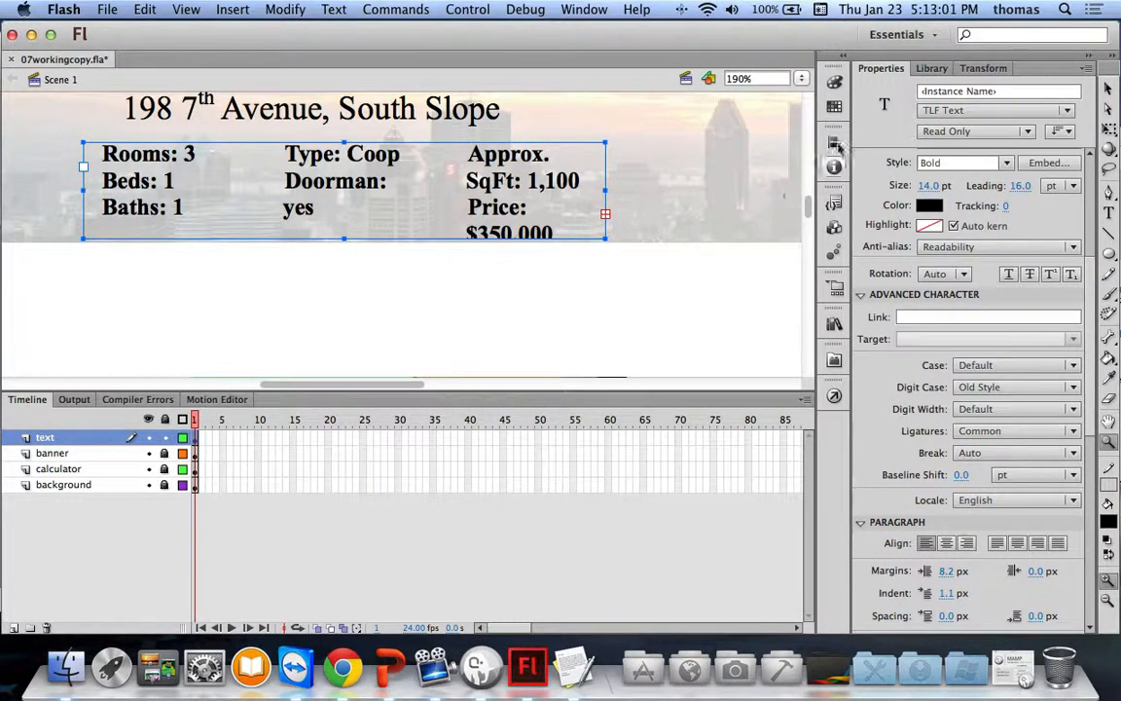
pyautogui.click(1109, 88)
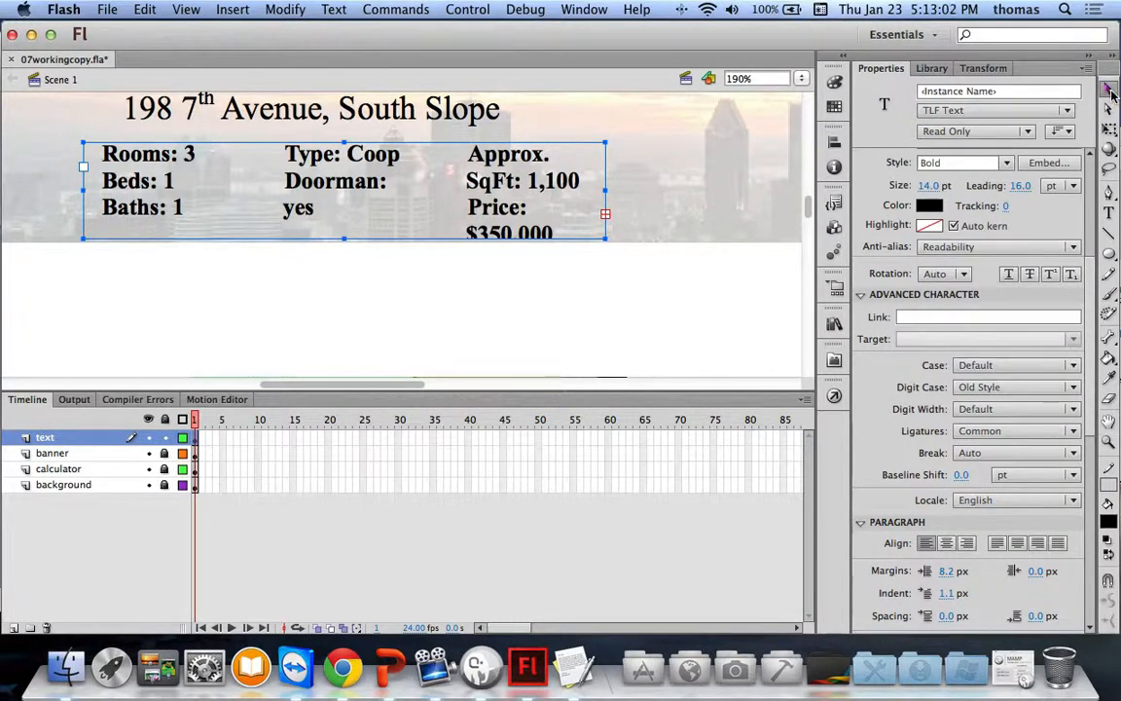
pyautogui.click(606, 214)
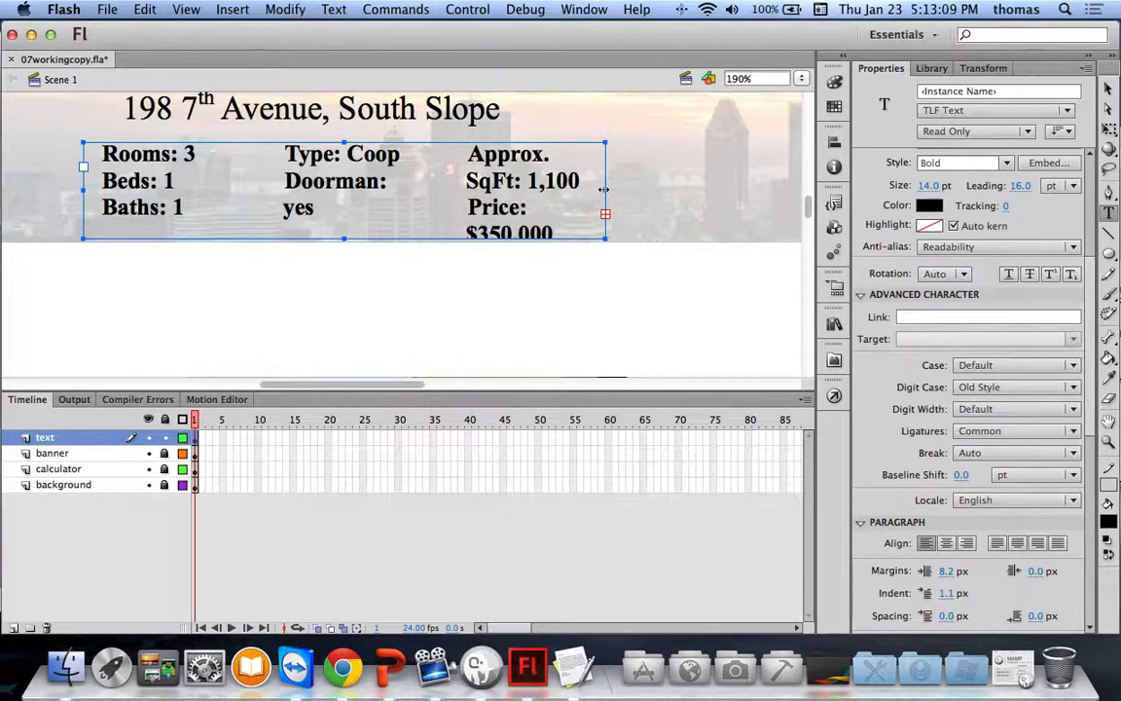
pyautogui.moveTo(640, 190); pyautogui.dragTo(760, 188)
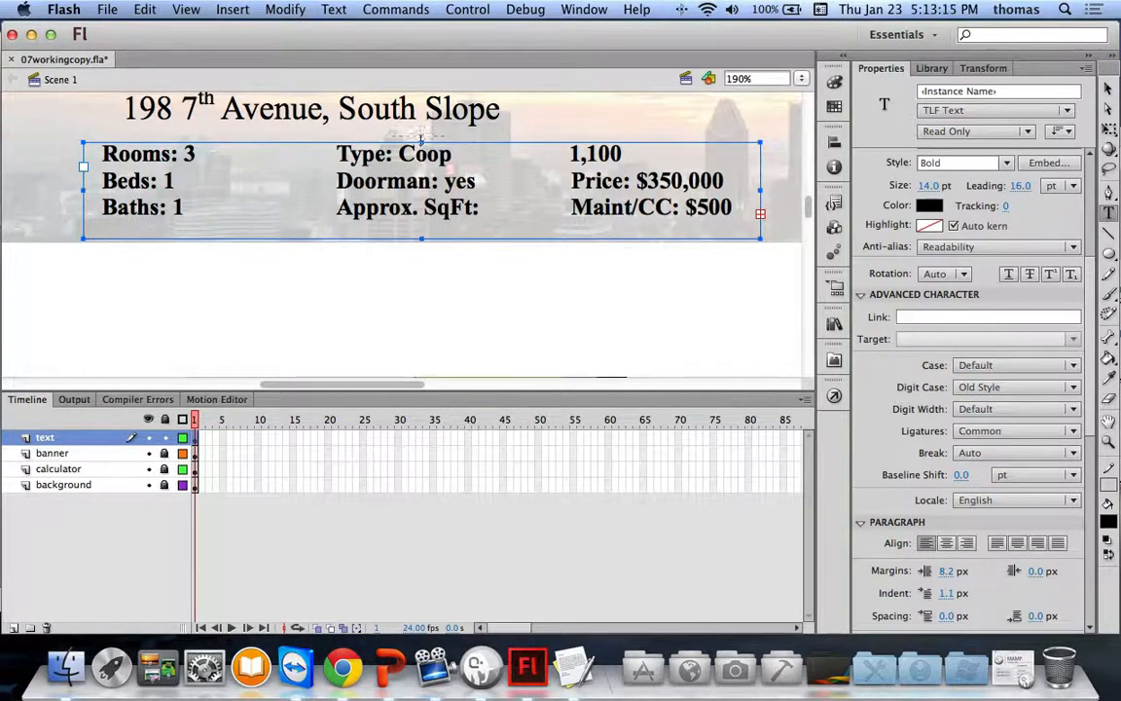
pyautogui.moveTo(422, 142); pyautogui.dragTo(422, 129)
pyautogui.hscroll(-3, 428, 143)
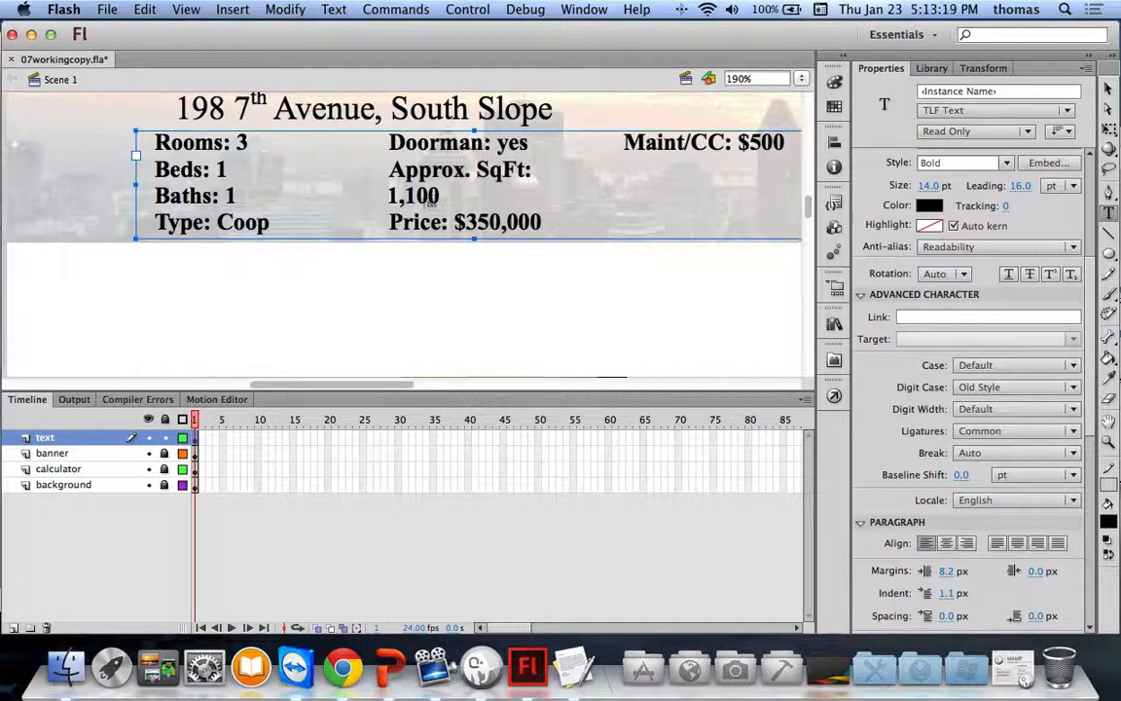
# Step: Switch to the PowerPoint lesson slide, check the target layout of the three-column property details, and return to Flash
pyautogui.press('super+Tab')
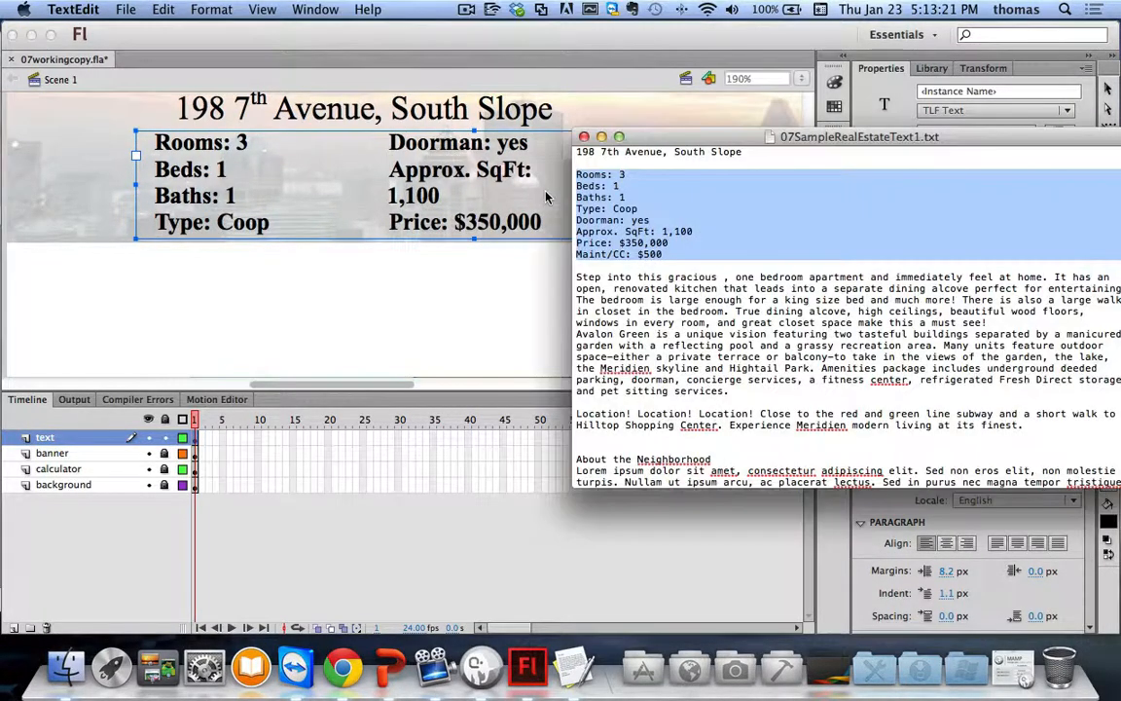
pyautogui.click(387, 637)
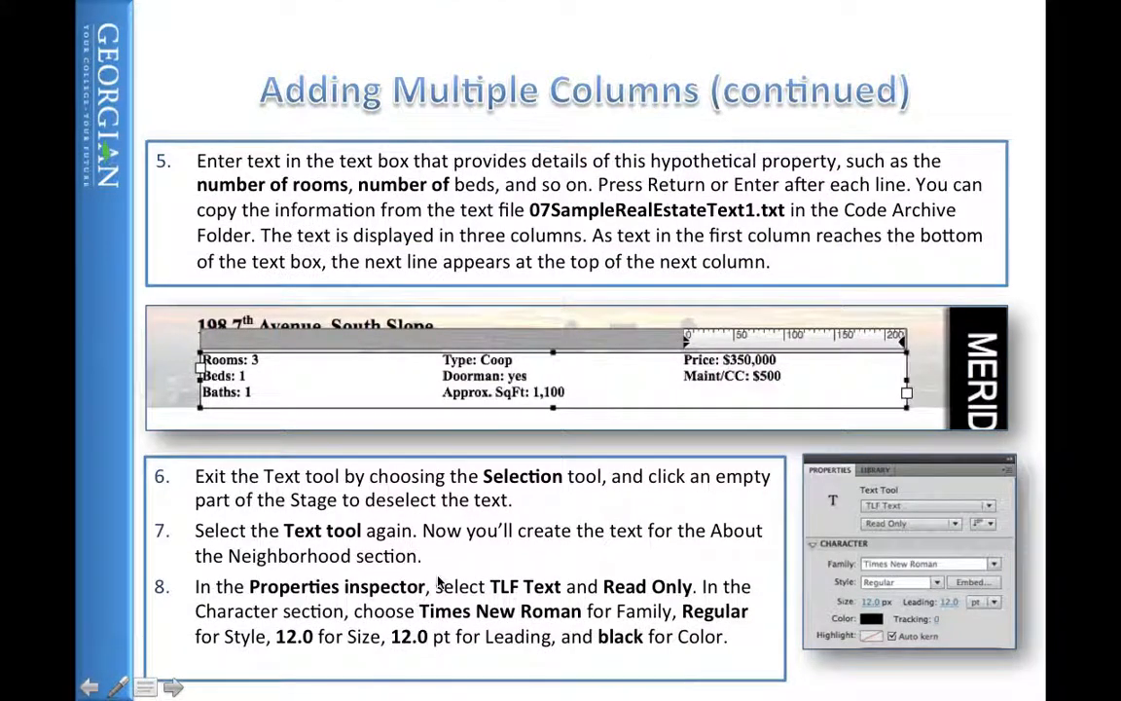
pyautogui.press('super+Tab')
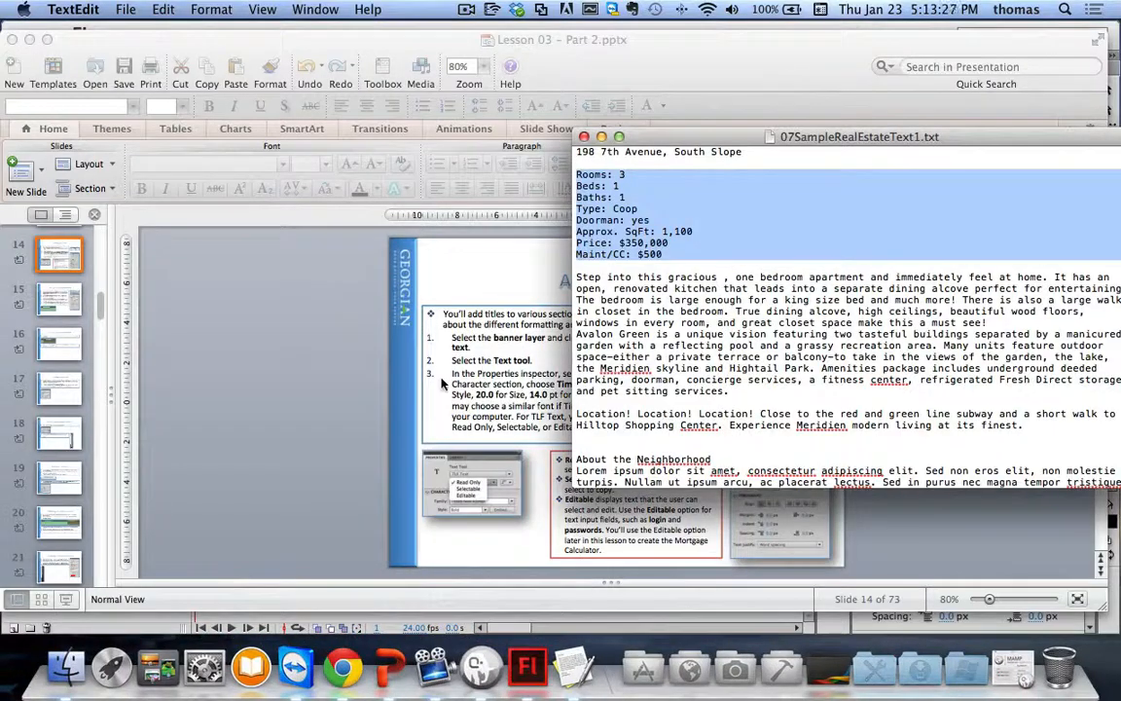
pyautogui.press('super+Tab')
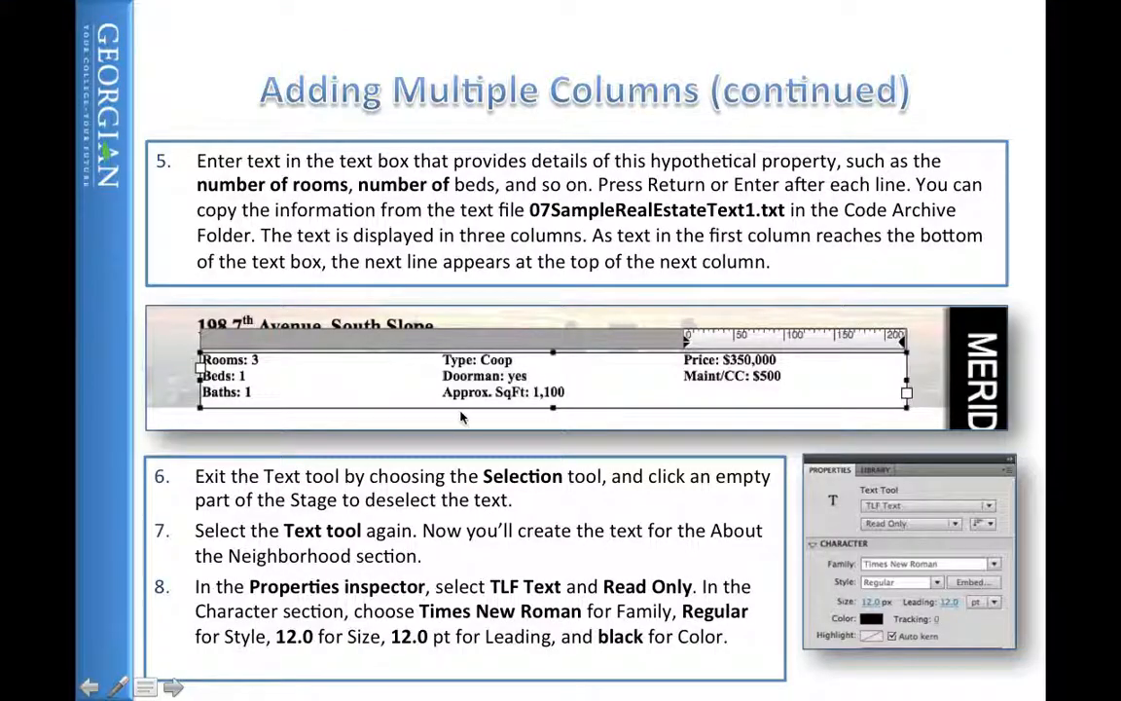
pyautogui.press('super+Tab')
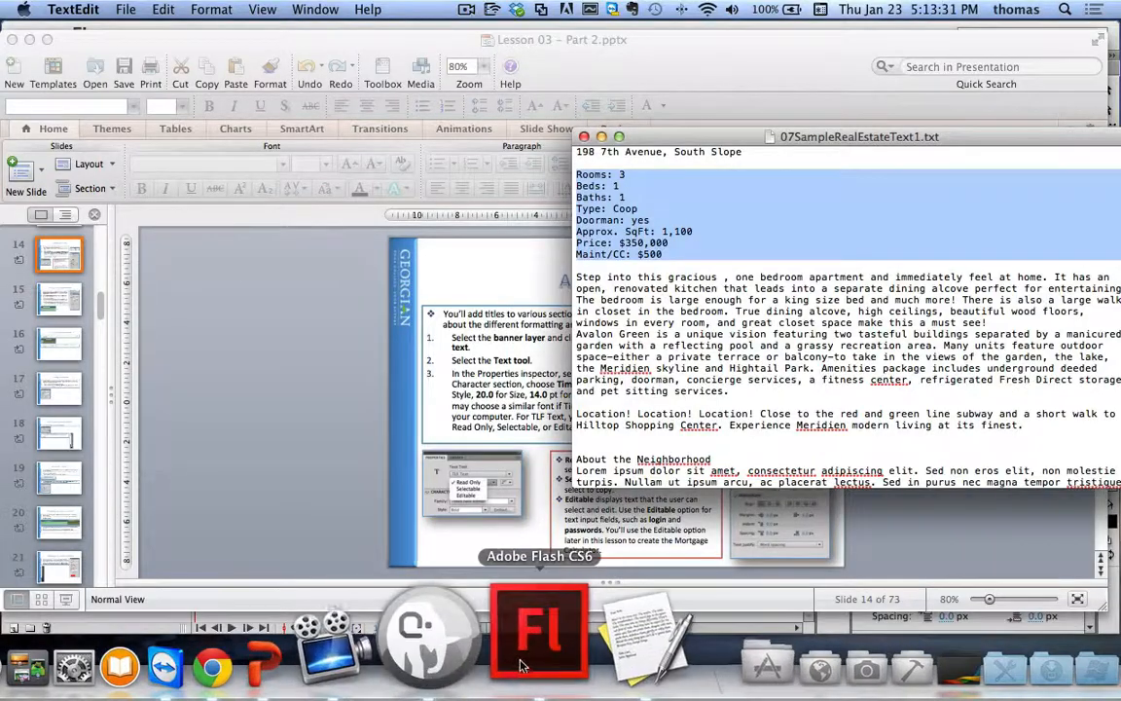
pyautogui.click(521, 665)
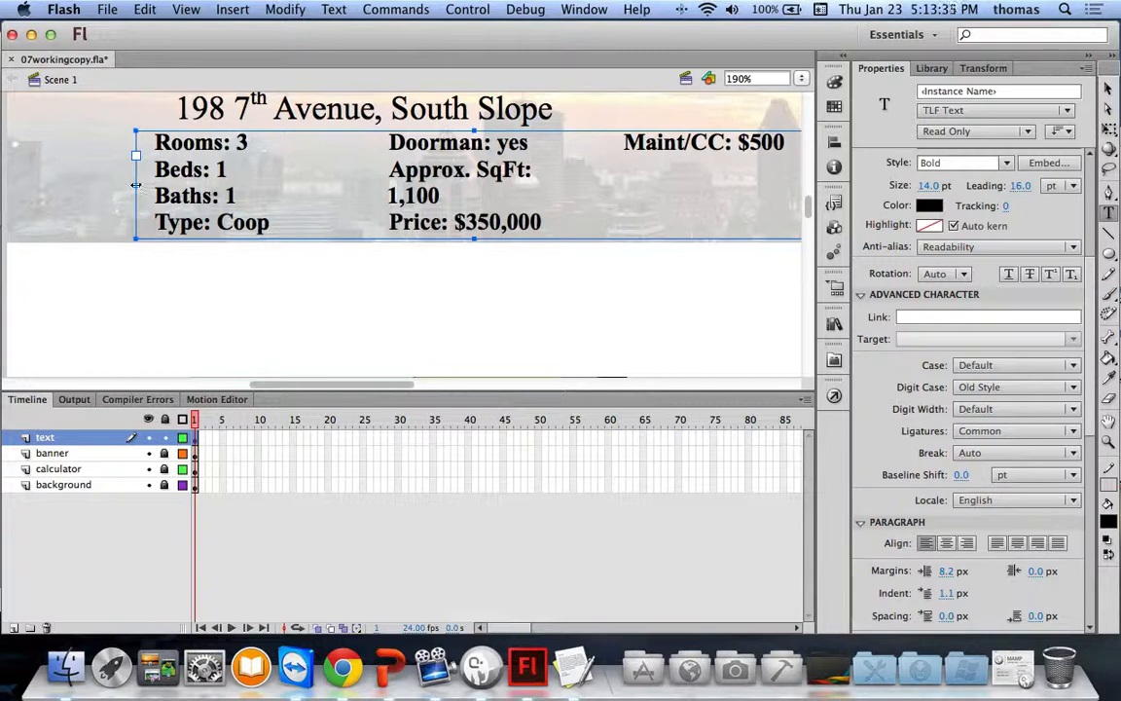
# Step: Extend the three-column text box leftward and lower its upper edge so each column holds at most three lines and "Approx. SqFt: 1,100" fits one line
pyautogui.moveTo(136, 185); pyautogui.dragTo(90, 185)
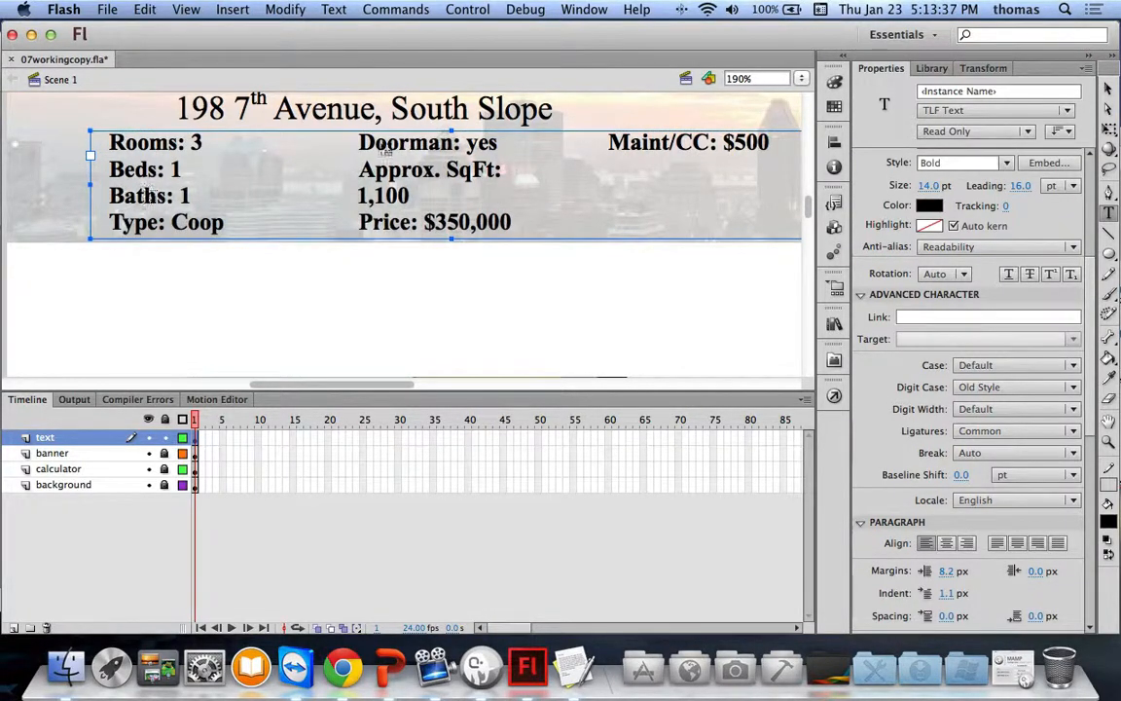
pyautogui.click(452, 138)
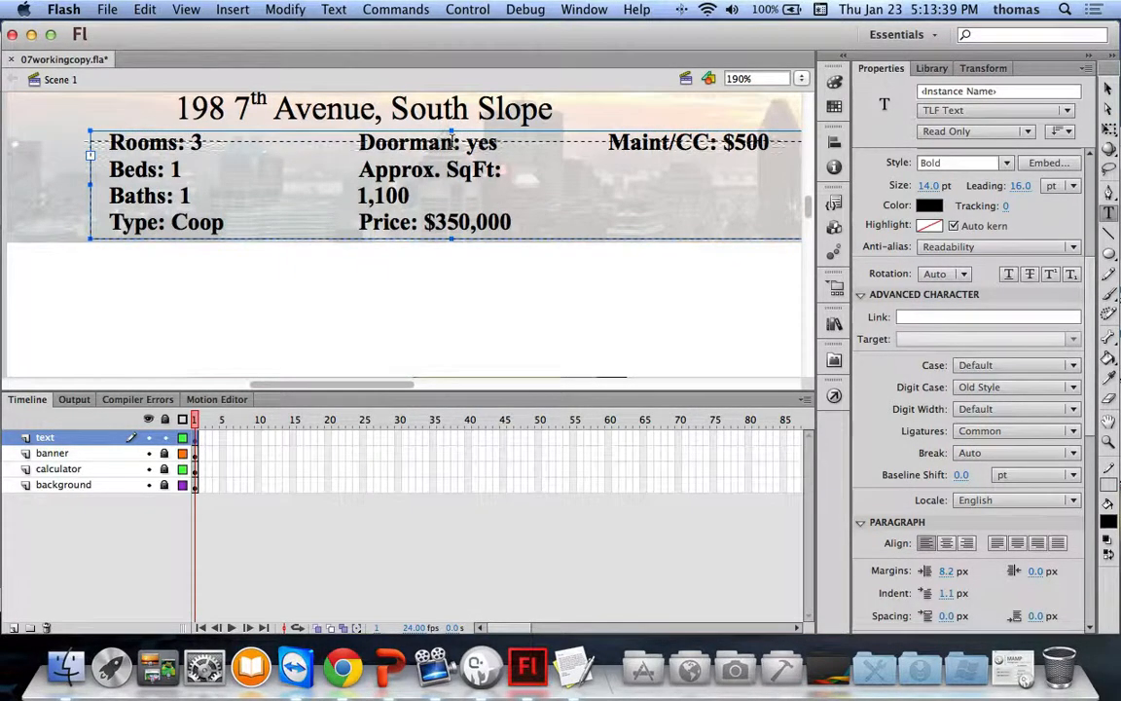
pyautogui.moveTo(453, 141); pyautogui.dragTo(453, 142)
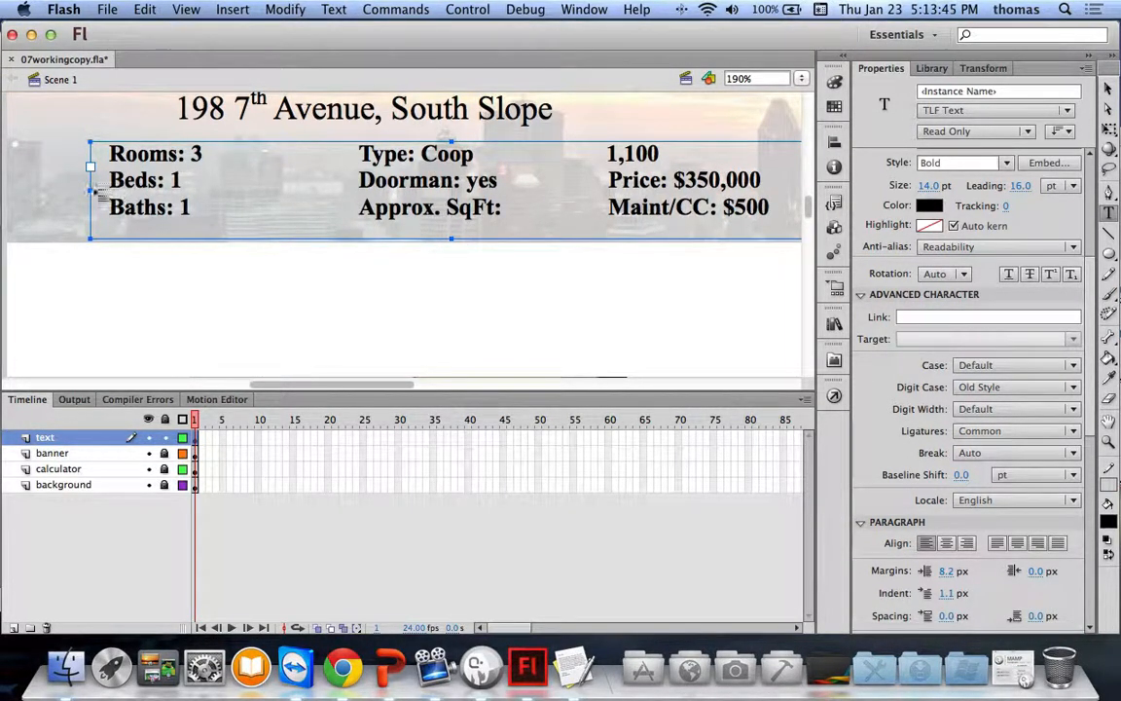
pyautogui.moveTo(91, 190); pyautogui.dragTo(62, 191)
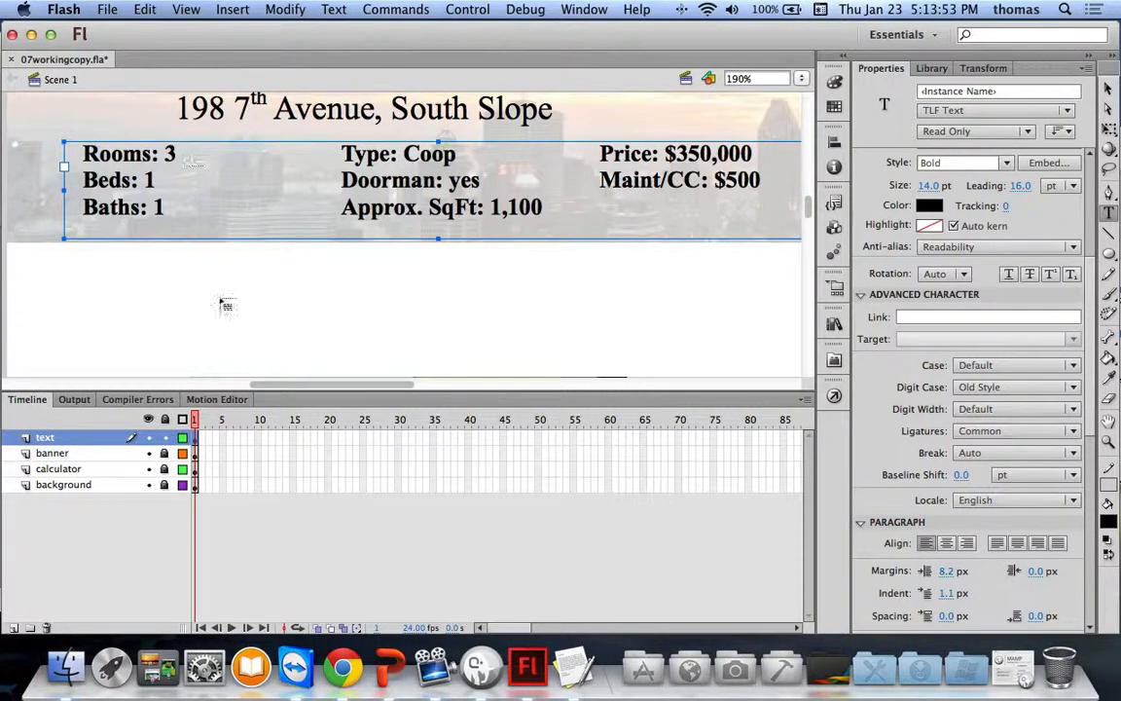
# Step: Move the property details box right with the Selection tool so its first column starts beneath the address title, and deselect it
pyautogui.click(389, 676)
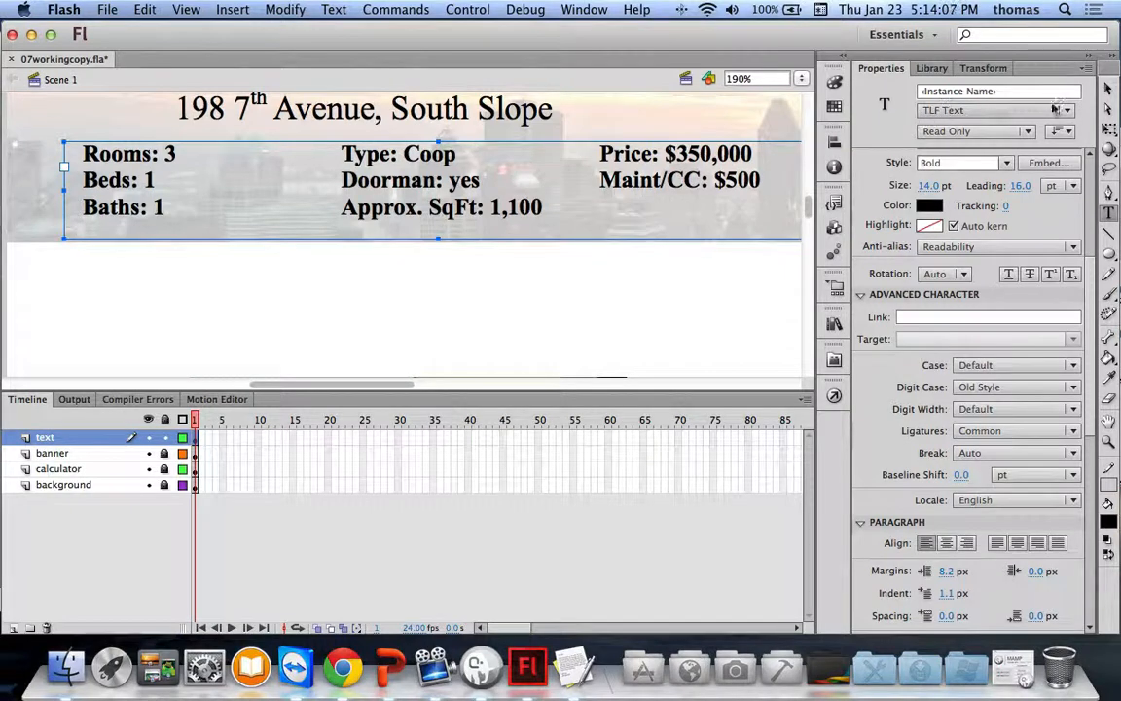
pyautogui.click(1108, 89)
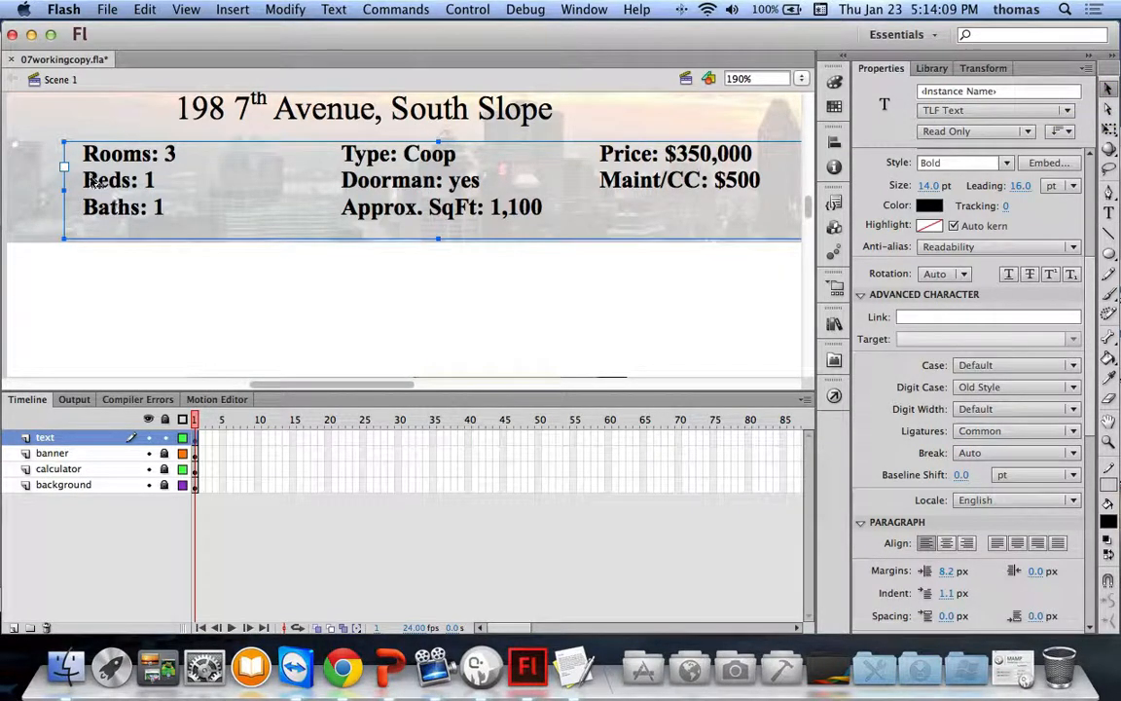
pyautogui.moveTo(105, 179); pyautogui.dragTo(180, 176)
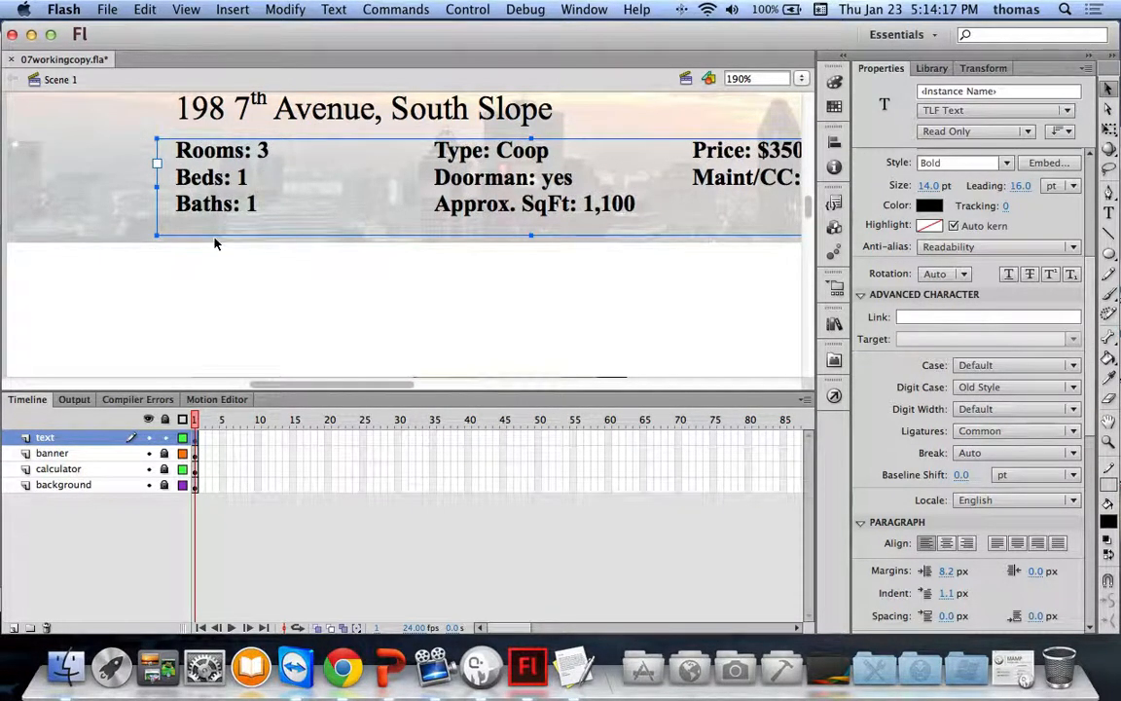
pyautogui.click(407, 313)
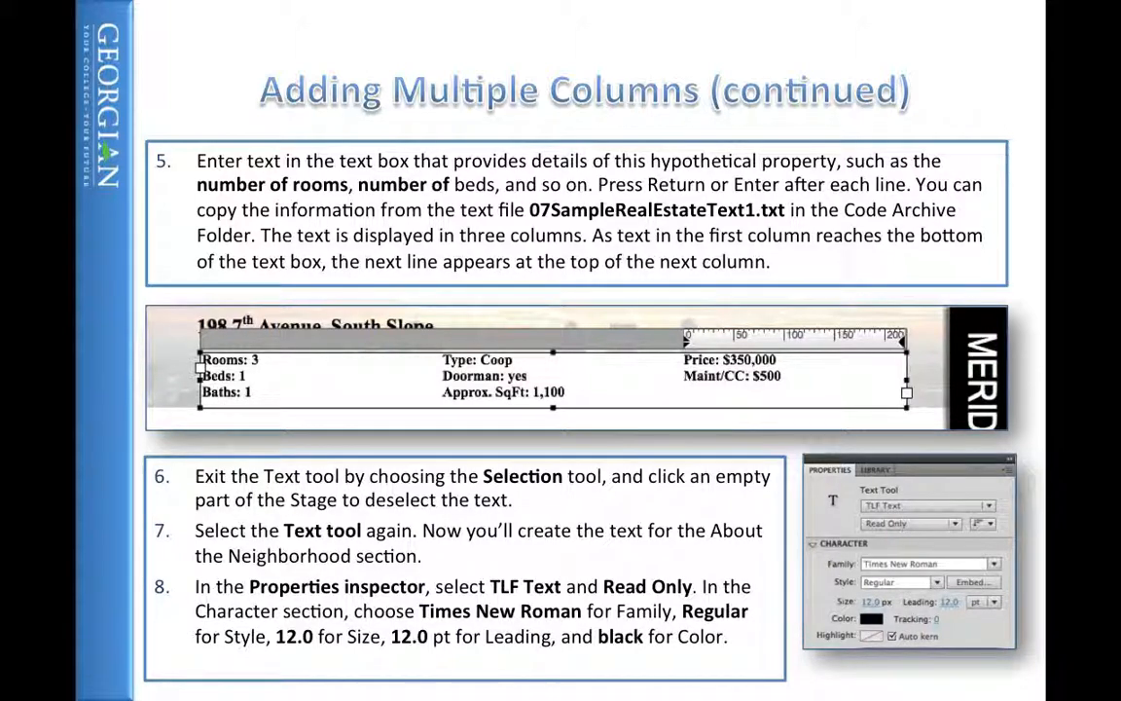
# Step: Consult the next lesson slide and set the text box below the About the Neighborhood title to 2 columns
pyautogui.press('Right')
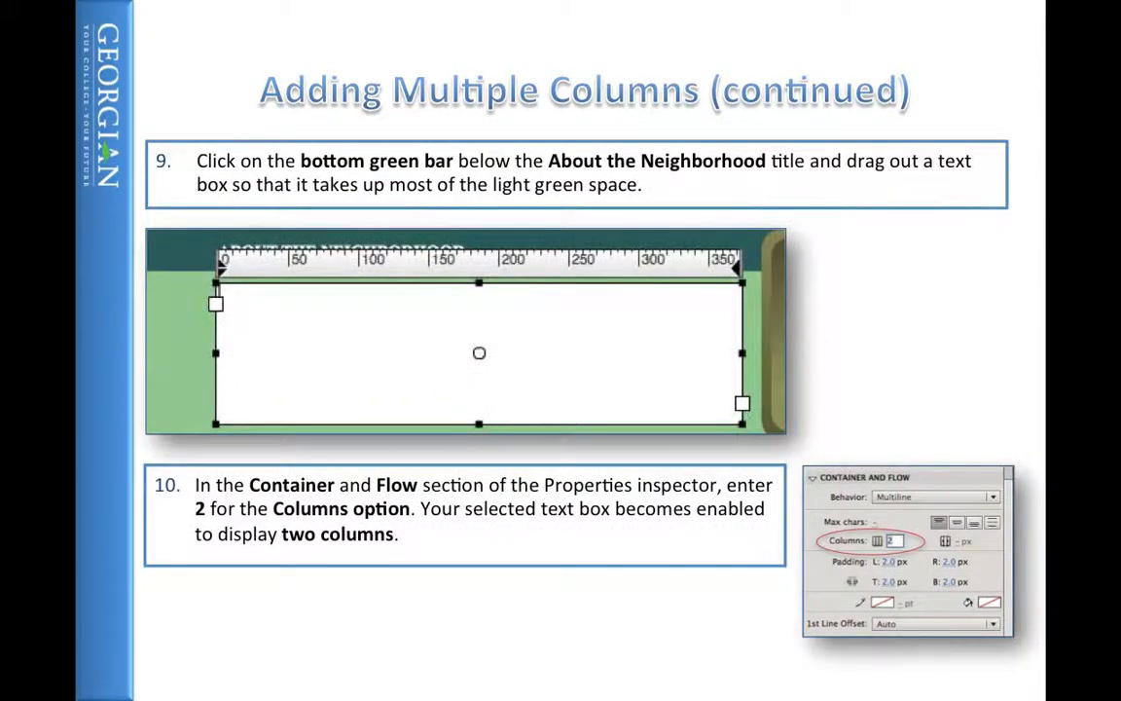
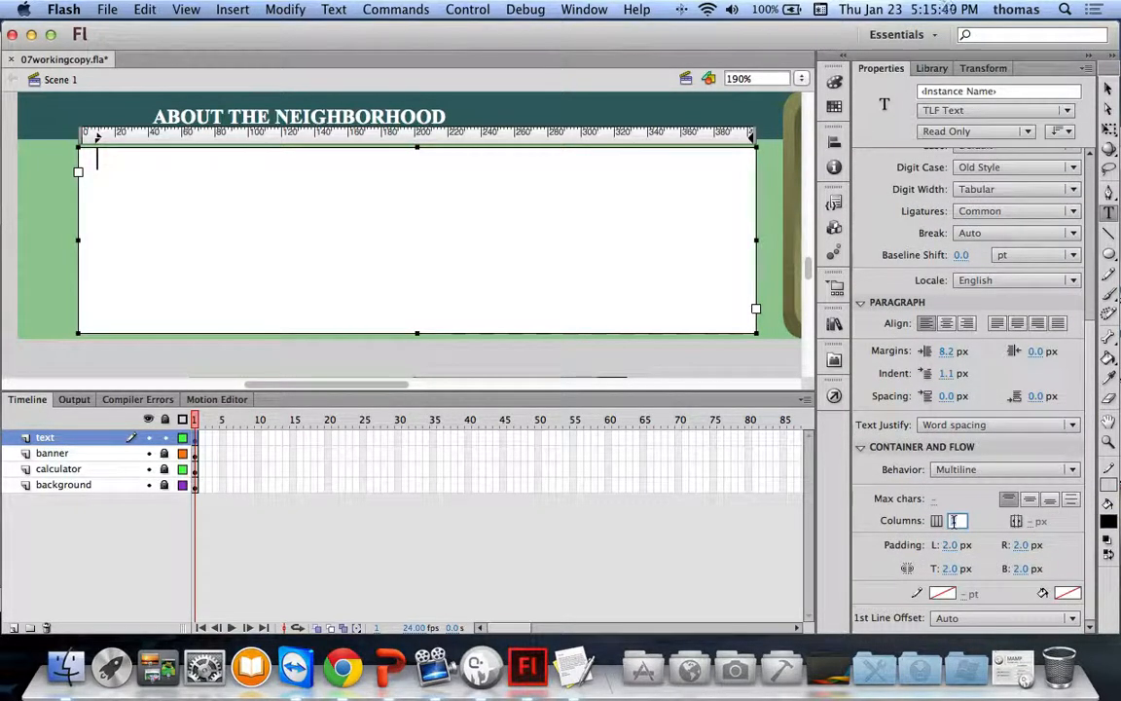
pyautogui.write('2')
pyautogui.press('Return')
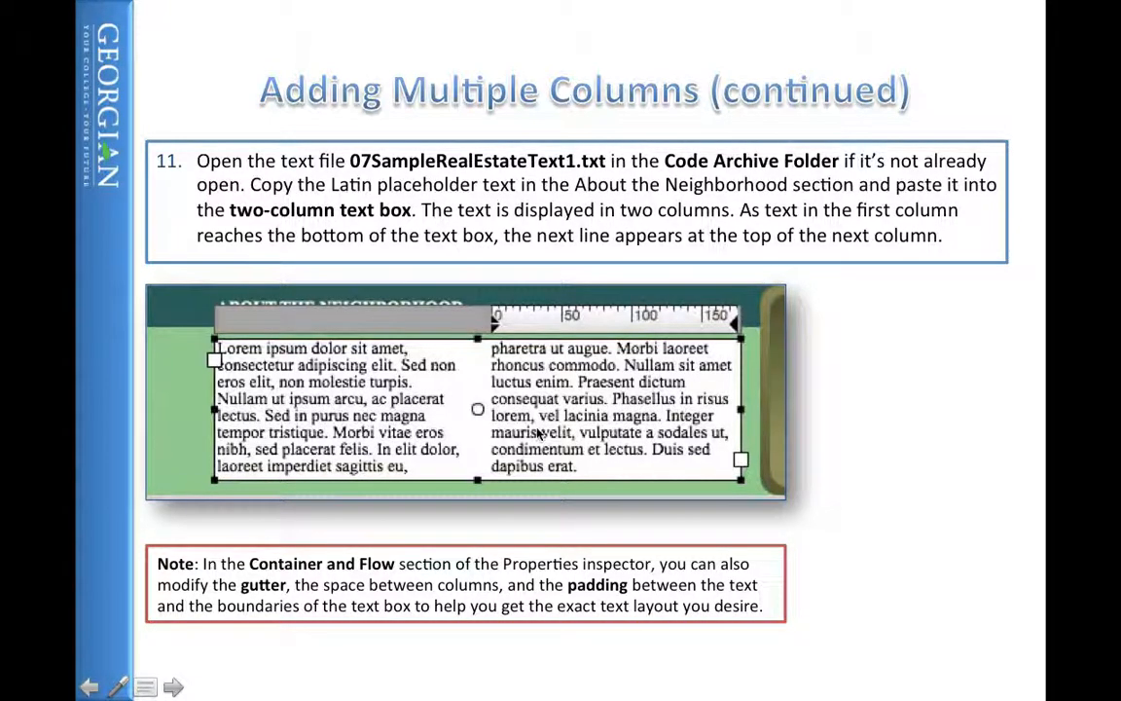
# Step: Copy the Latin placeholder paragraph under About the Neighborhood in 07SampleRealEstateText1.txt and paste it into the two-column text box in Flash
pyautogui.press('super+Tab')
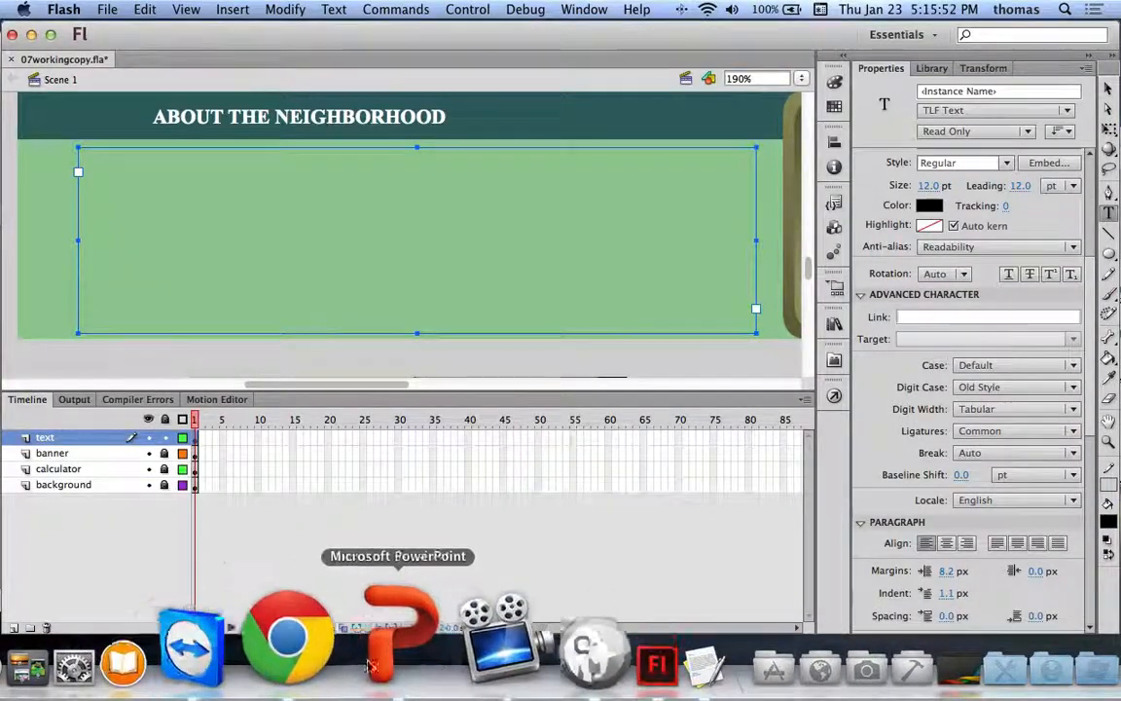
pyautogui.click(592, 655)
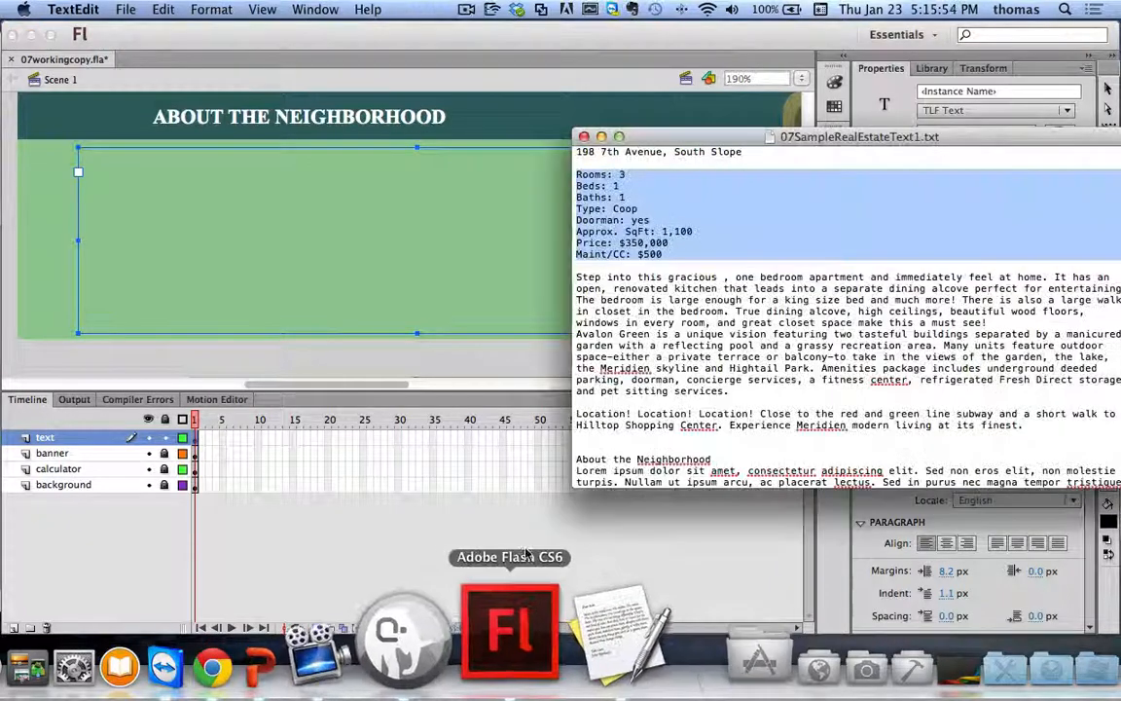
pyautogui.scroll(-3, 591, 407)
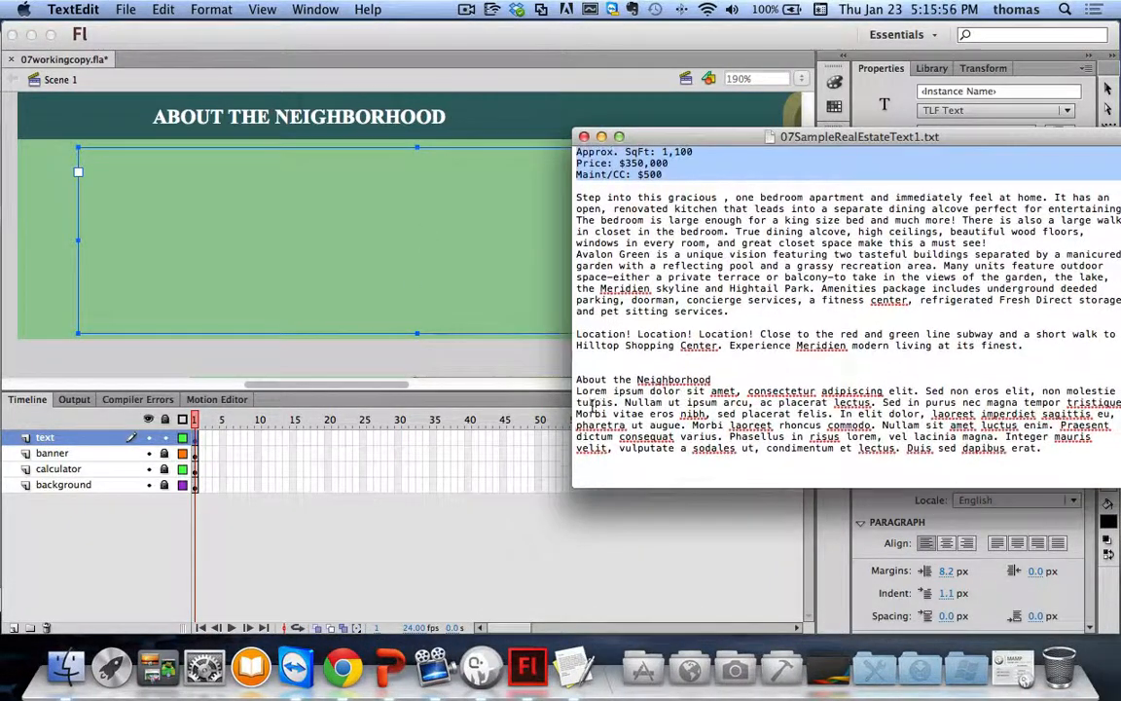
pyautogui.moveTo(576, 391); pyautogui.dragTo(1041, 449)
pyautogui.press('super+c')
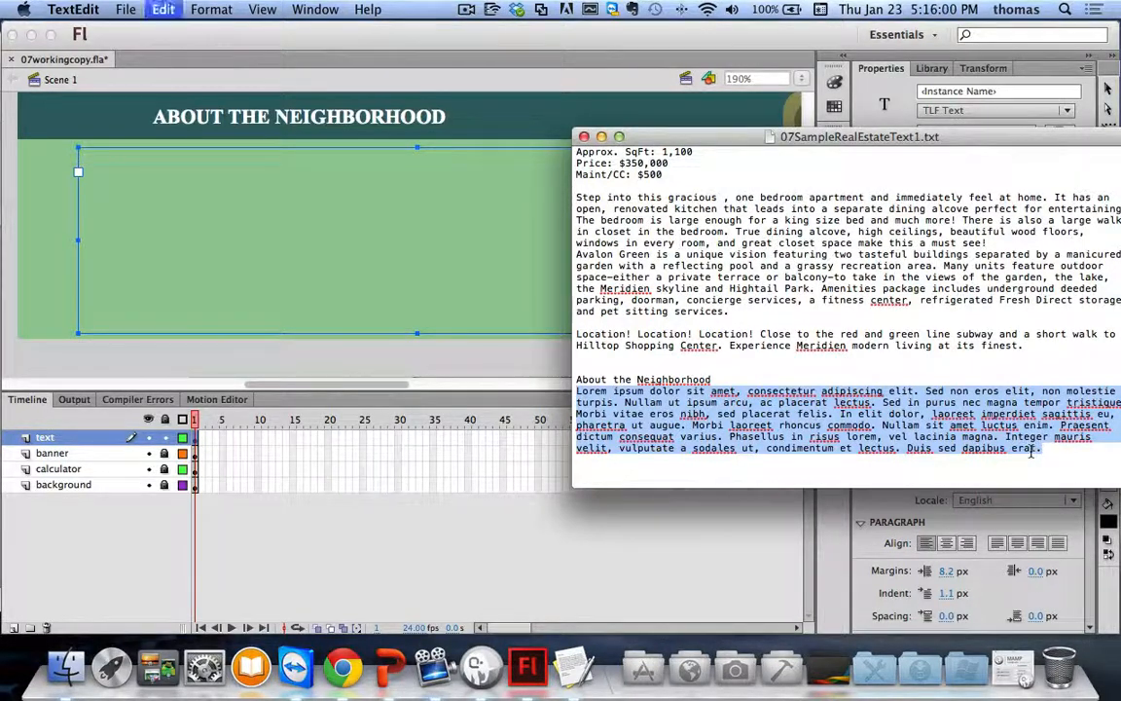
pyautogui.click(148, 189)
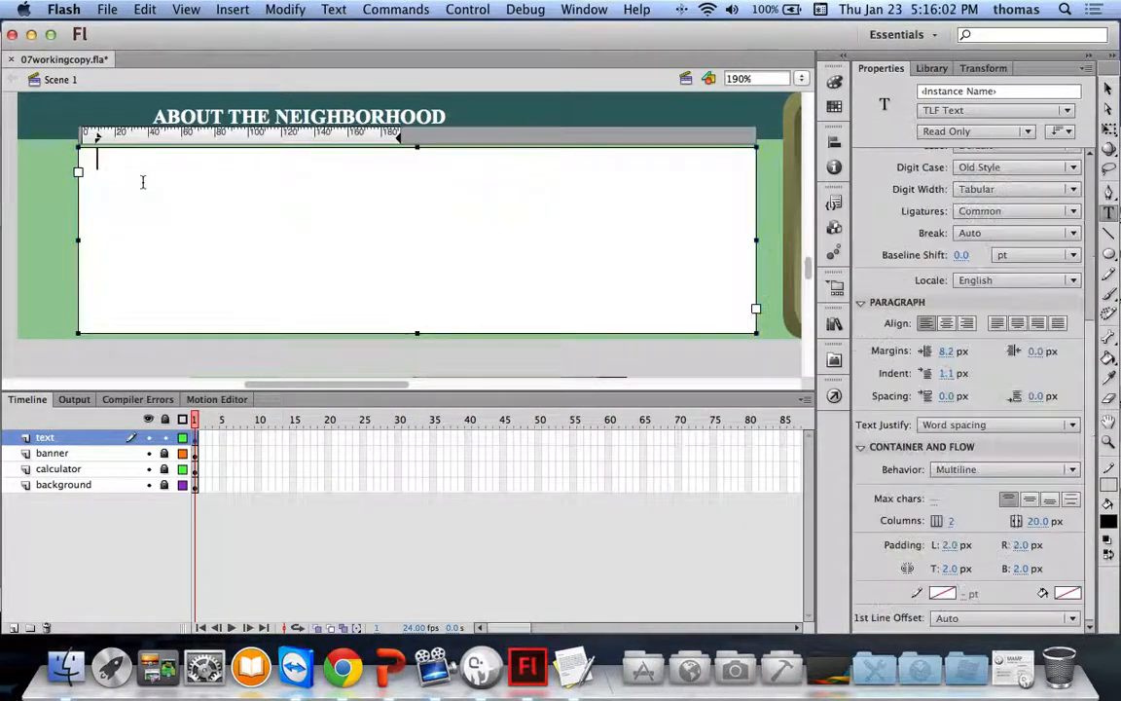
pyautogui.press('super+v')
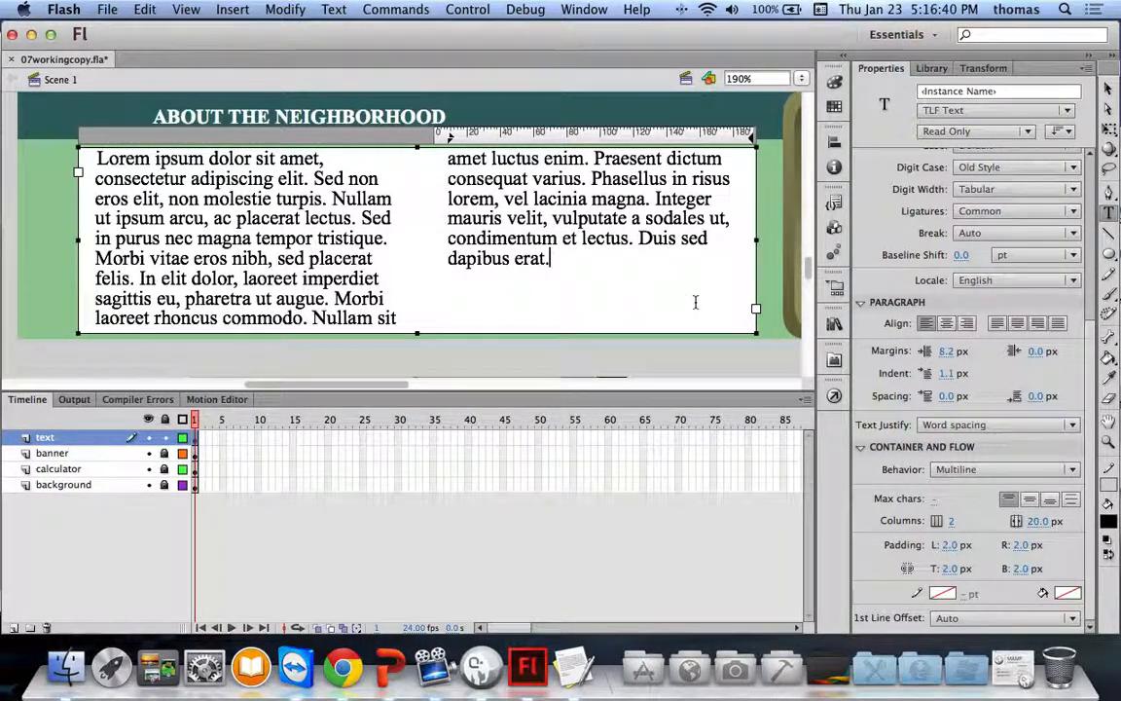
# Step: Compare the two-column text with the PowerPoint lesson slides and read on through modifying the text box and using the Tab Ruler
pyautogui.press('super+Tab')
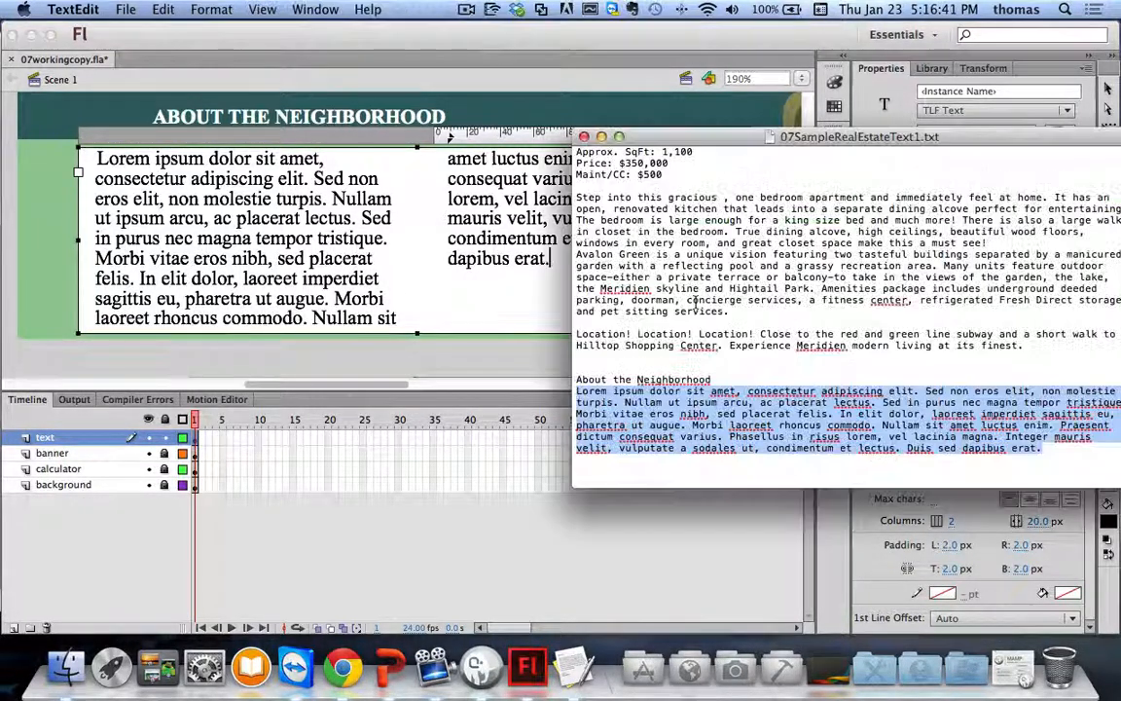
pyautogui.click(377, 650)
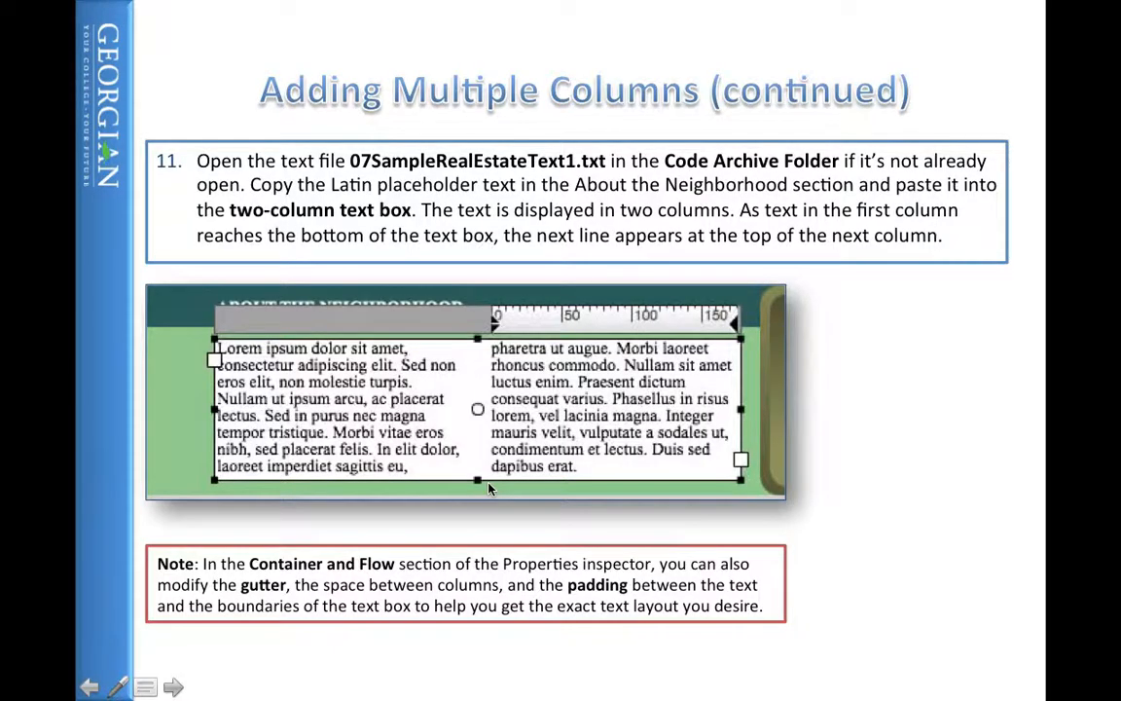
pyautogui.click(491, 489)
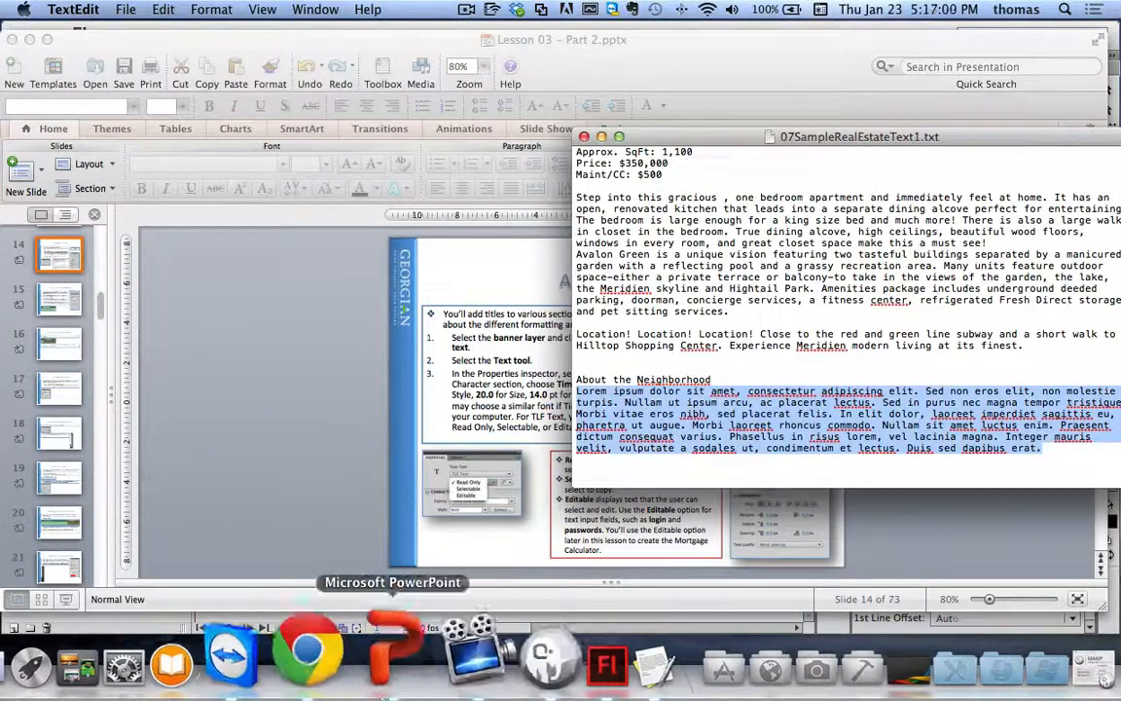
pyautogui.click(542, 643)
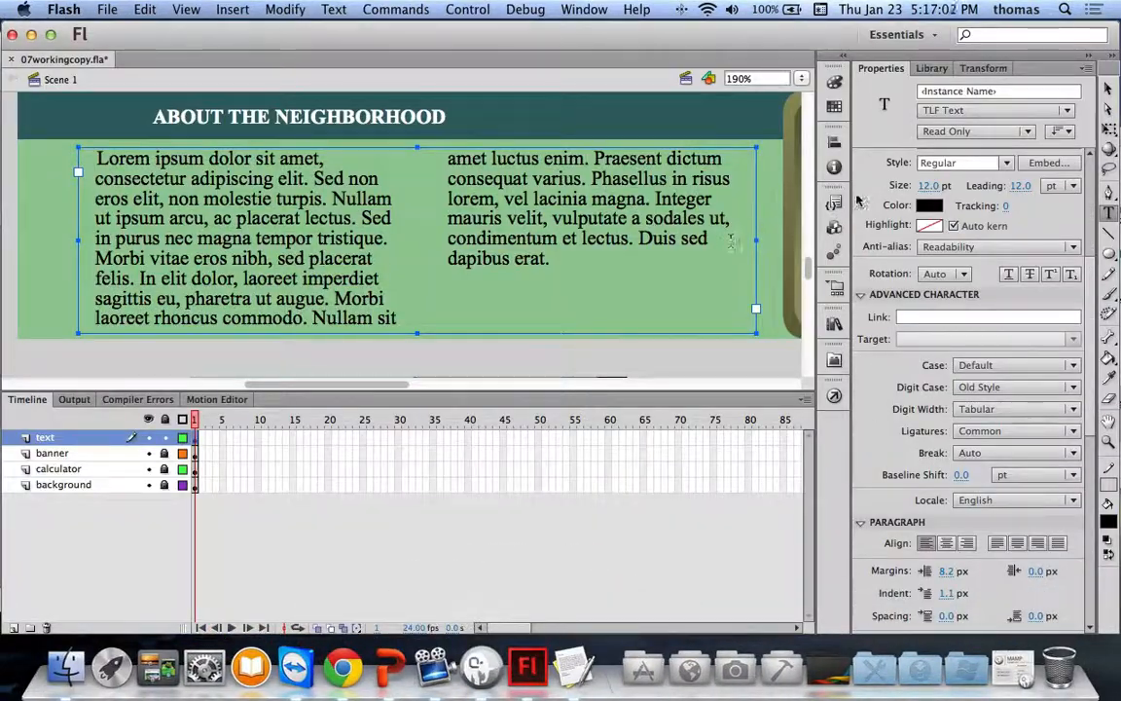
pyautogui.click(1110, 87)
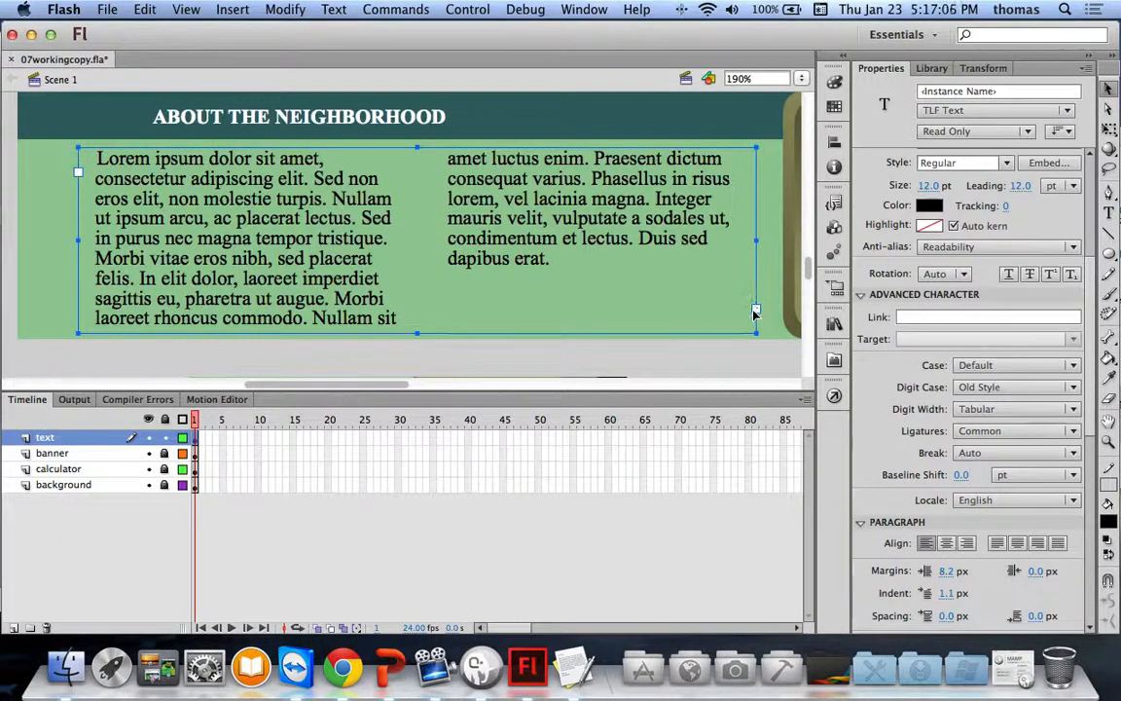
pyautogui.press('super+Tab')
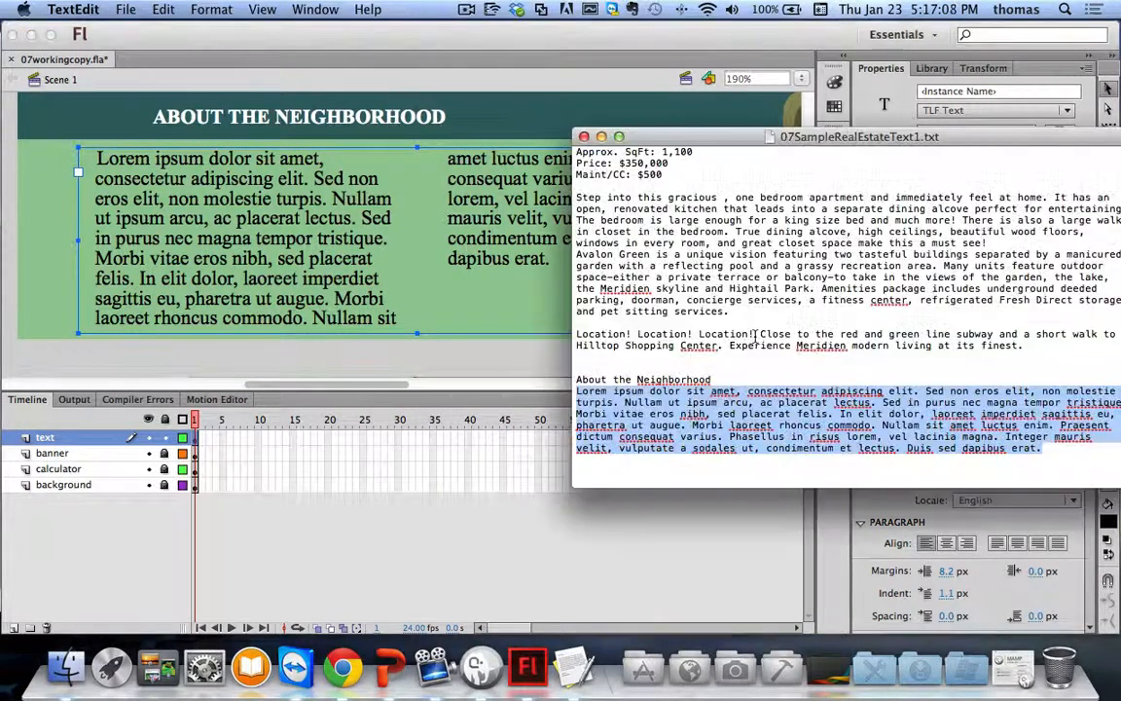
pyautogui.click(390, 668)
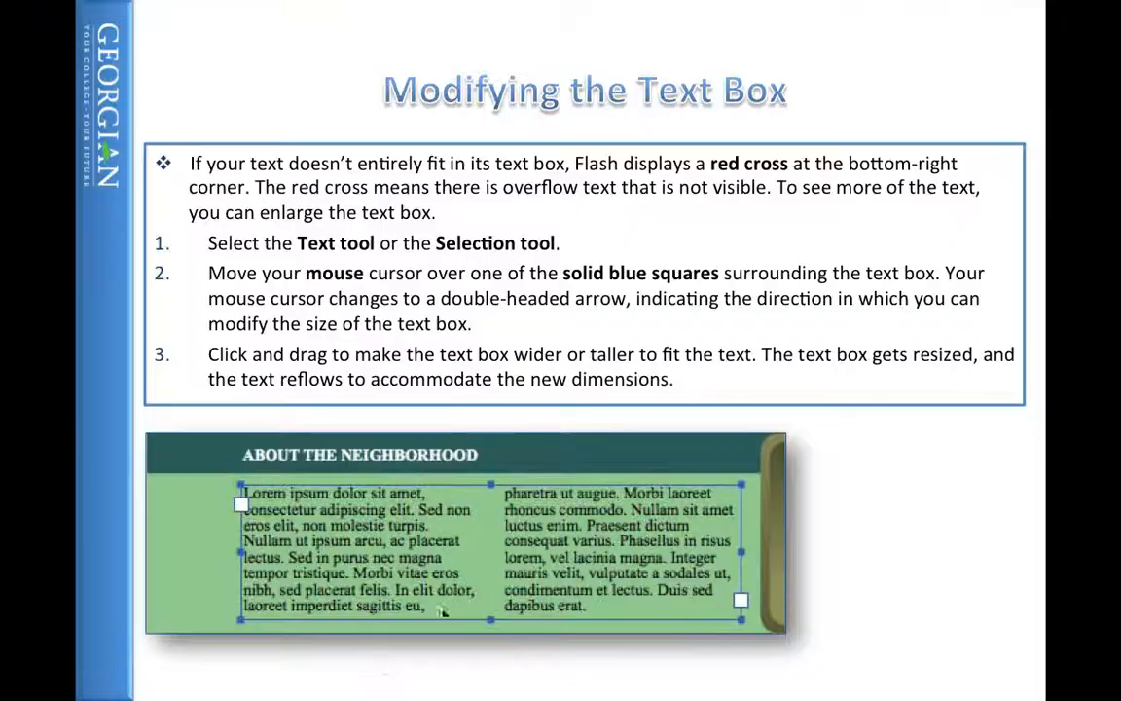
pyautogui.click(443, 598)
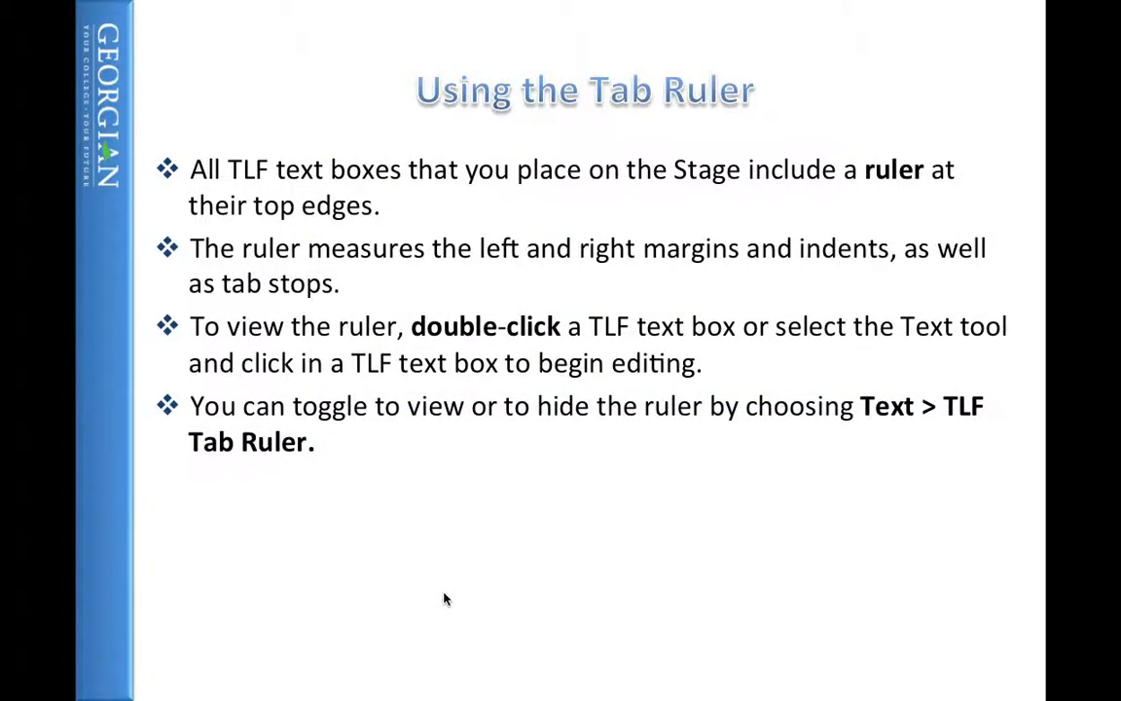
pyautogui.click(444, 598)
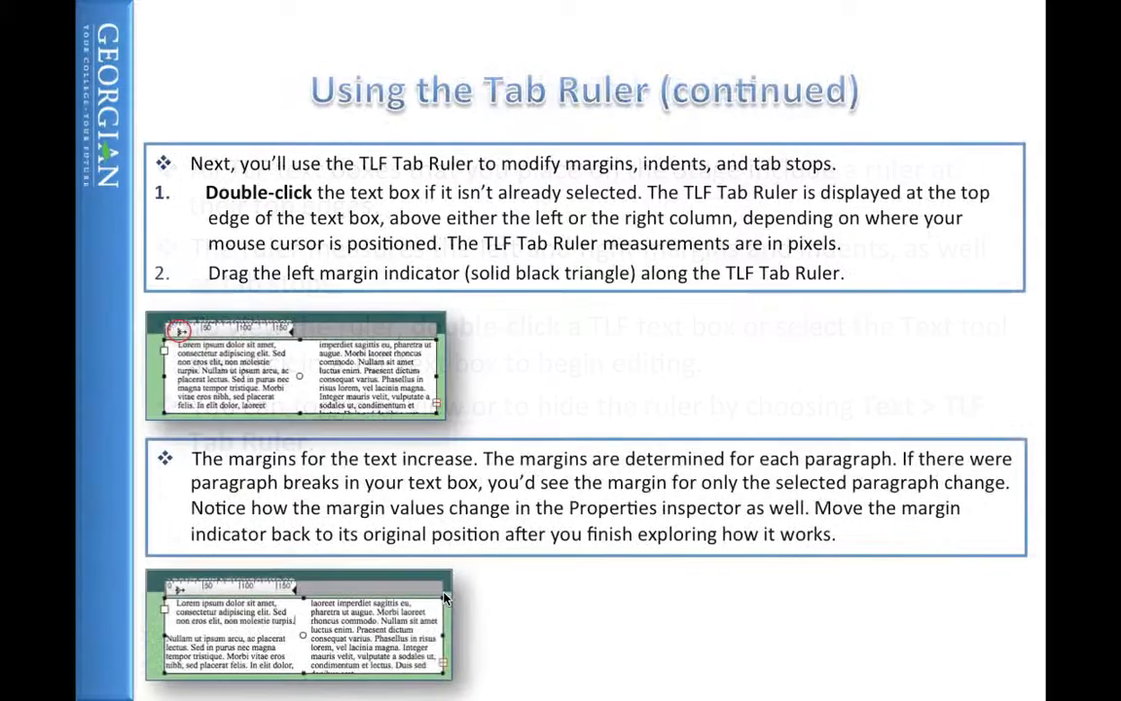
# Step: Return to Flash and shift the two-column neighborhood text's left margin to about 5.6 px using the Tab Ruler
pyautogui.press('super+Tab')
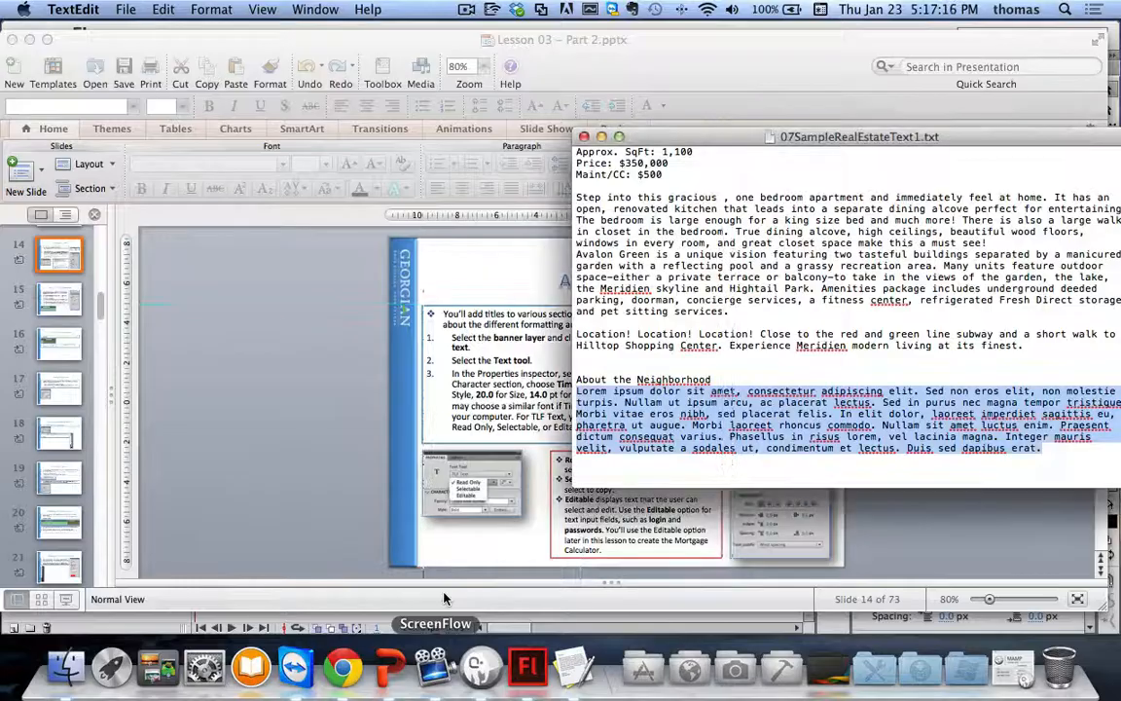
pyautogui.click(546, 638)
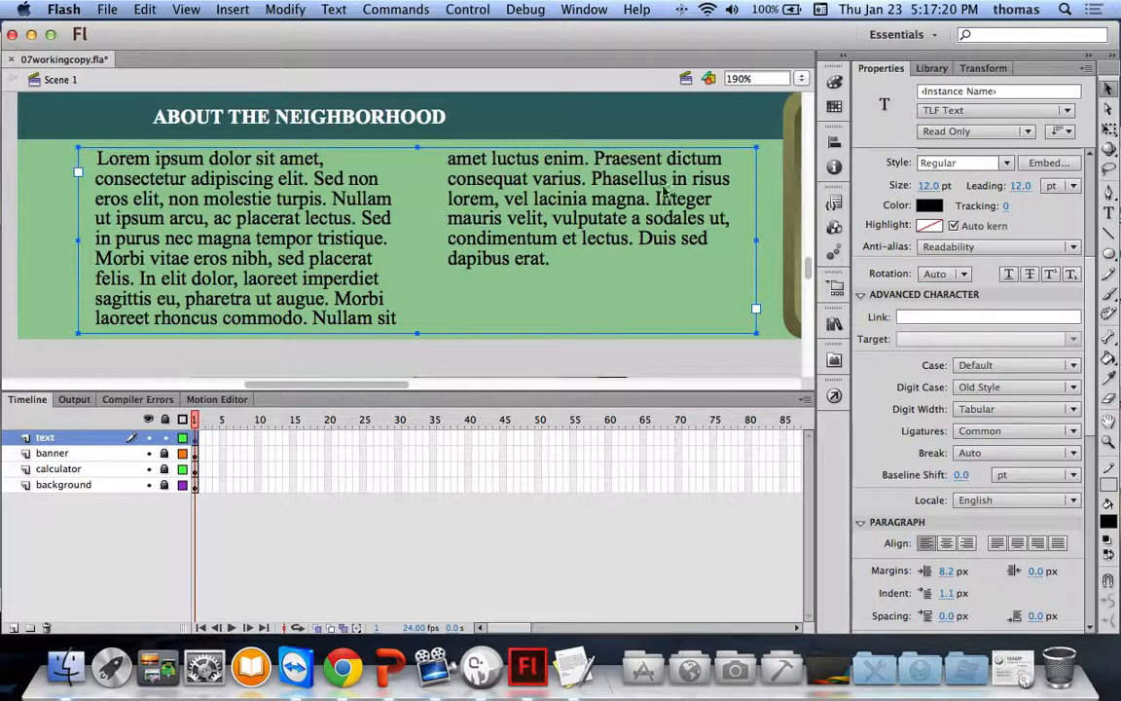
pyautogui.click(1109, 213)
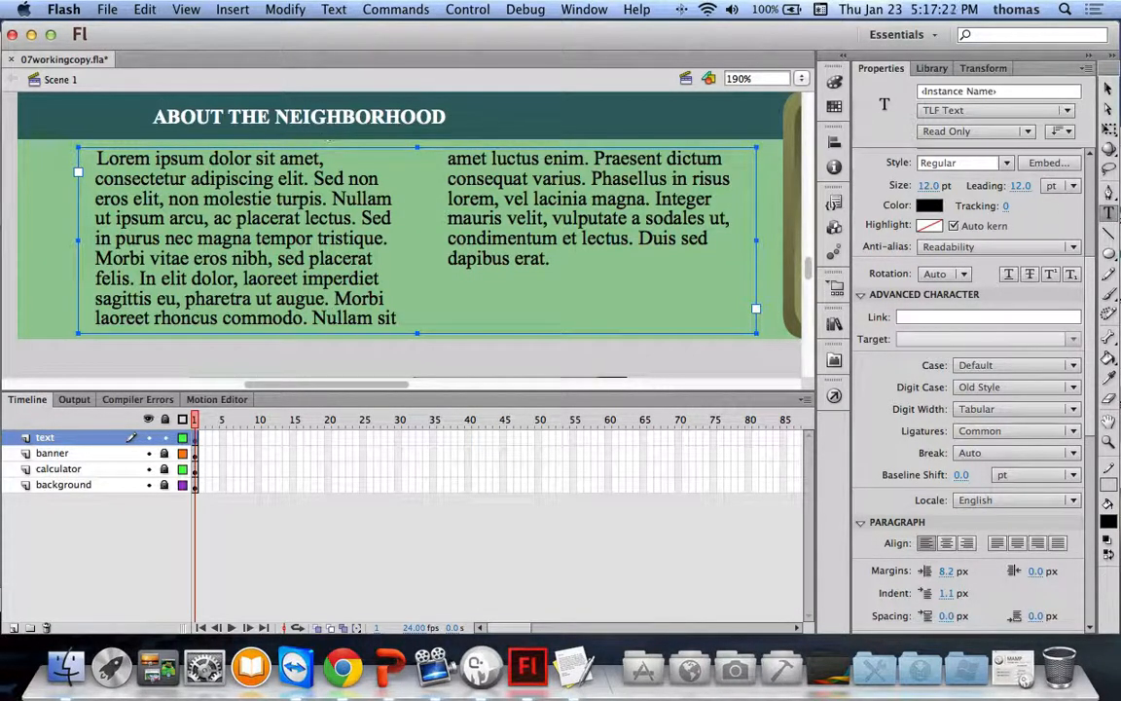
pyautogui.doubleClick(109, 158)
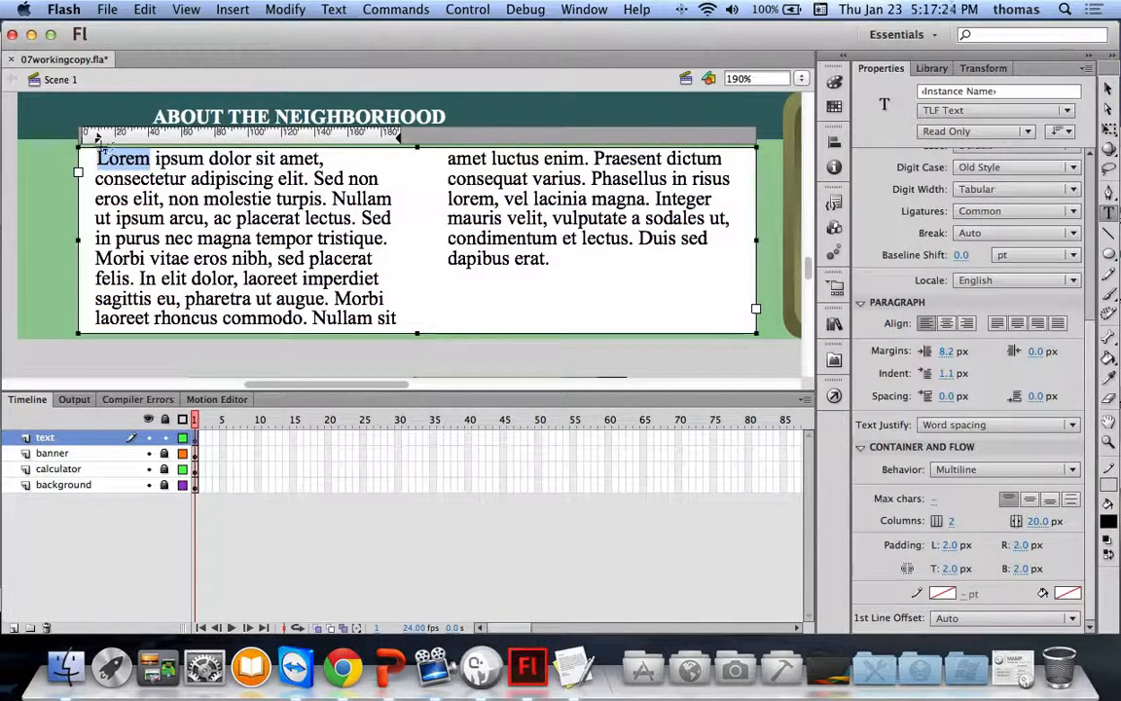
pyautogui.moveTo(98, 138); pyautogui.dragTo(92, 138)
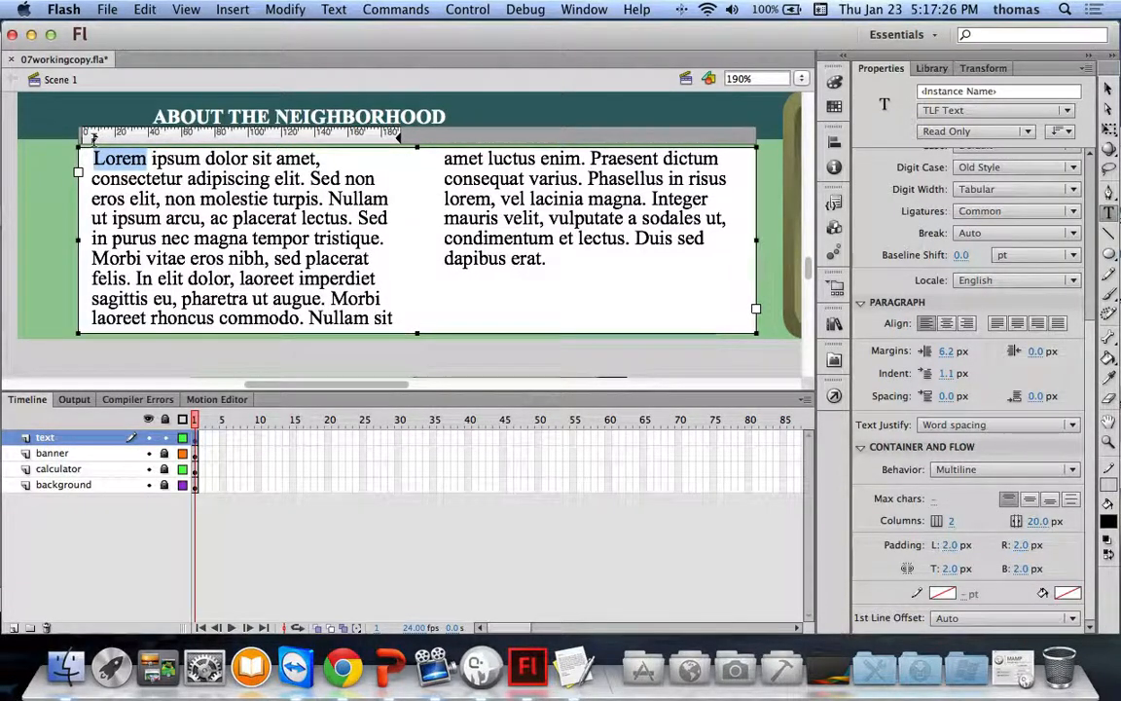
pyautogui.click(463, 179)
pyautogui.moveTo(446, 138); pyautogui.dragTo(444, 138)
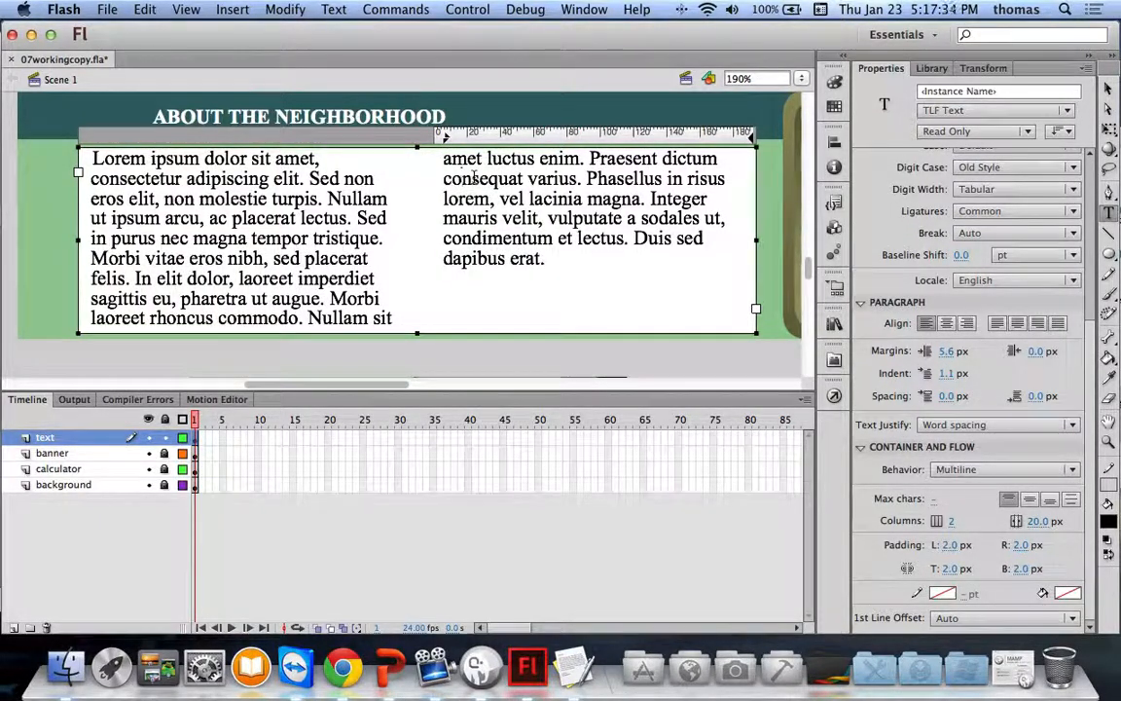
# Step: Switch to the PowerPoint slides and read on from the Tab Ruler instructions through Wrapping Text
pyautogui.press('super+Tab')
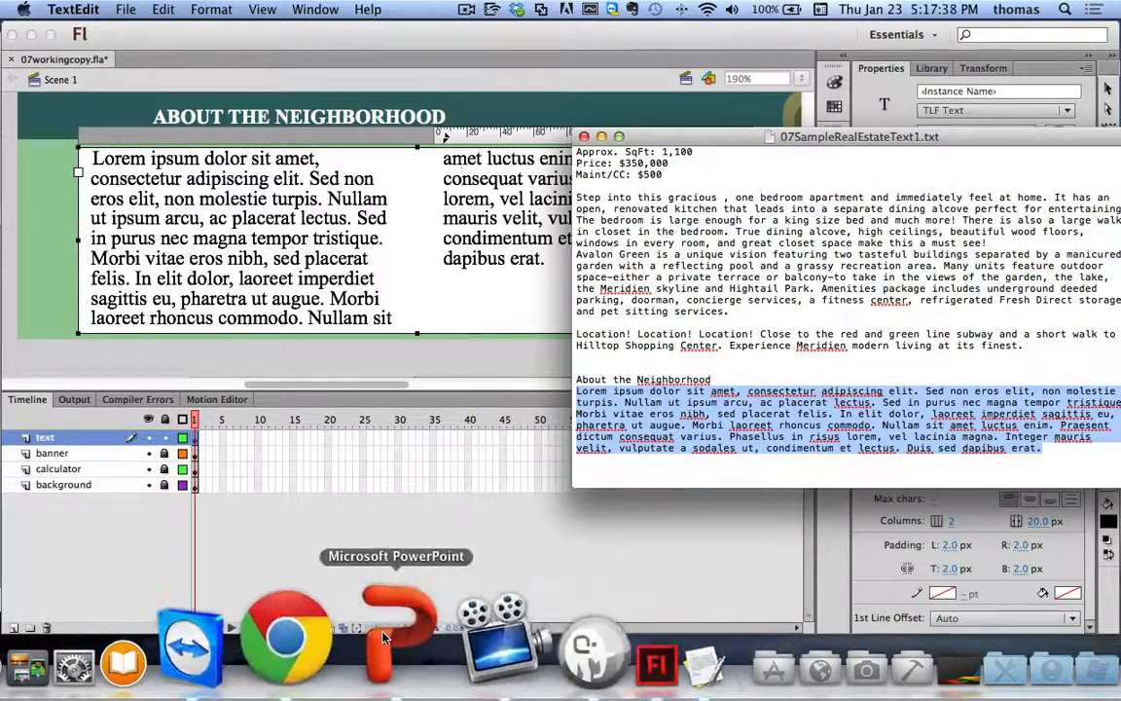
pyautogui.click(360, 651)
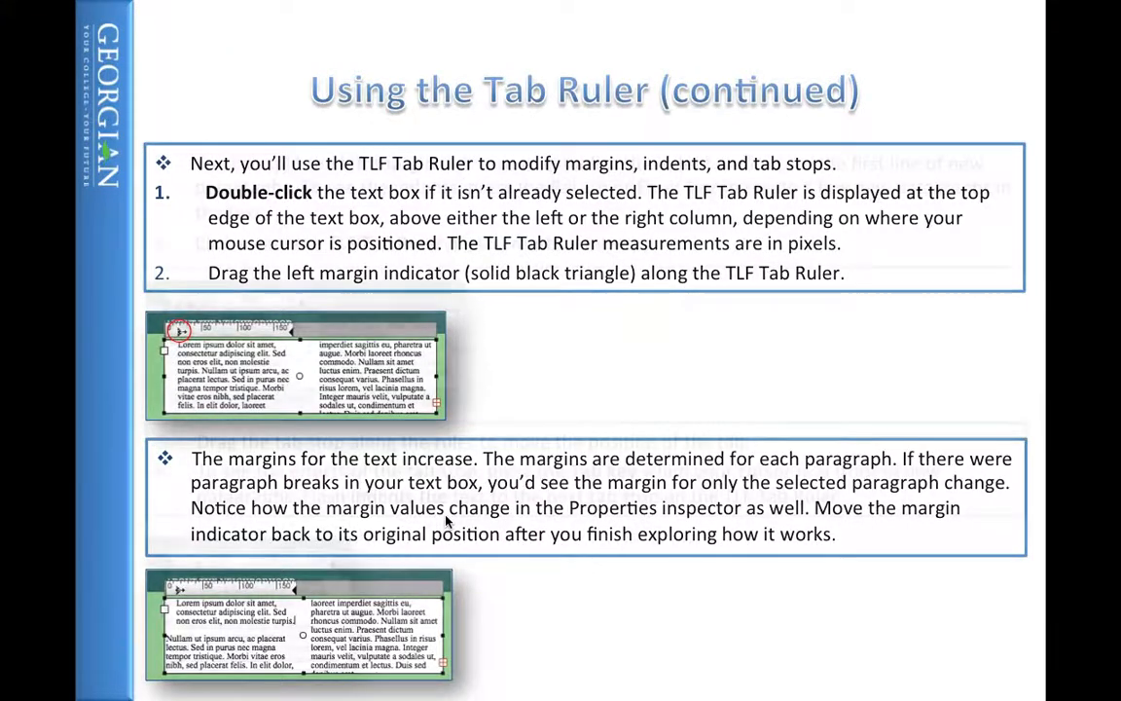
pyautogui.click(446, 521)
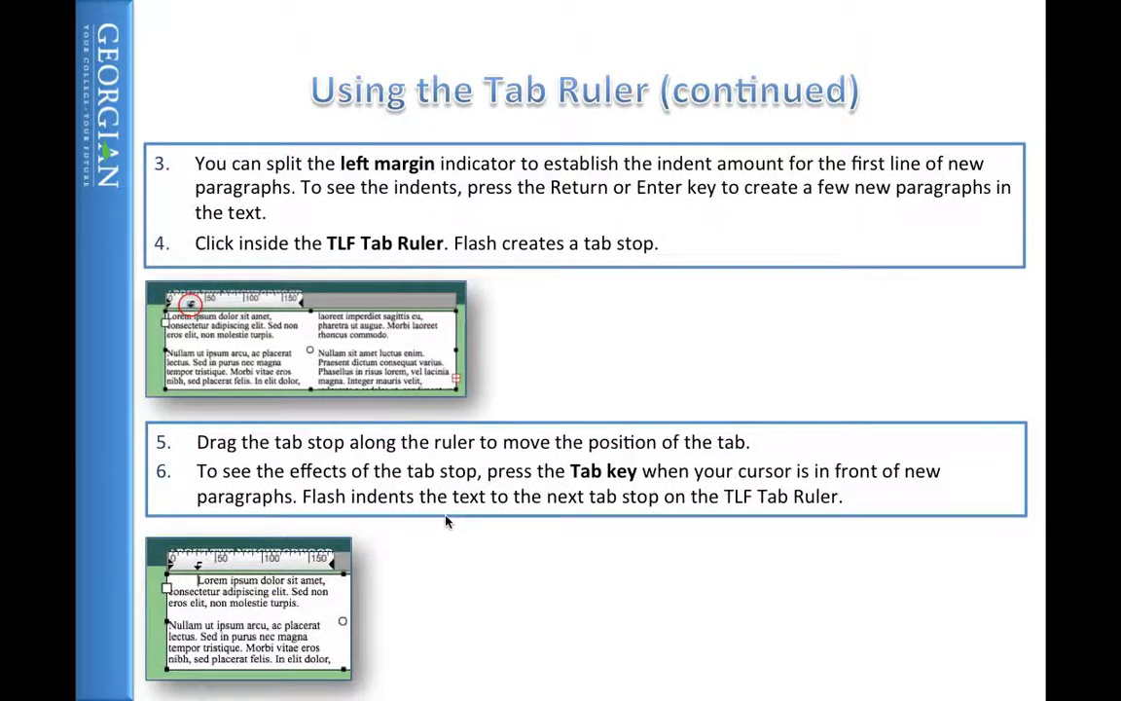
pyautogui.click(446, 520)
pyautogui.click(446, 521)
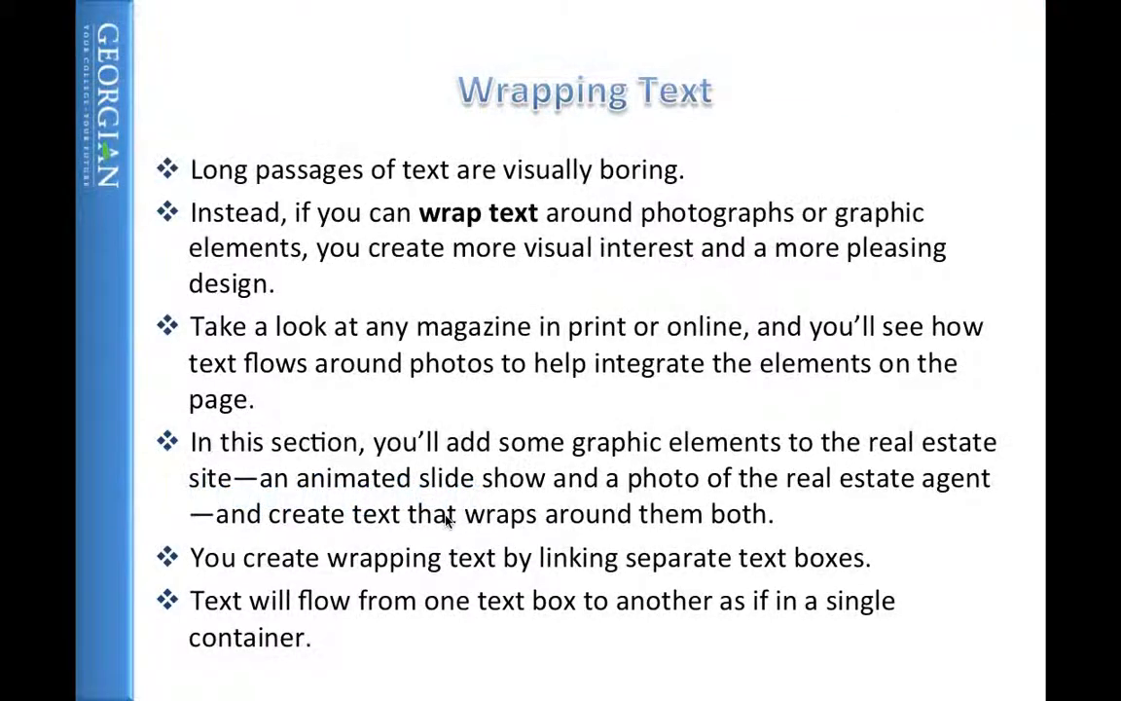
pyautogui.click(446, 520)
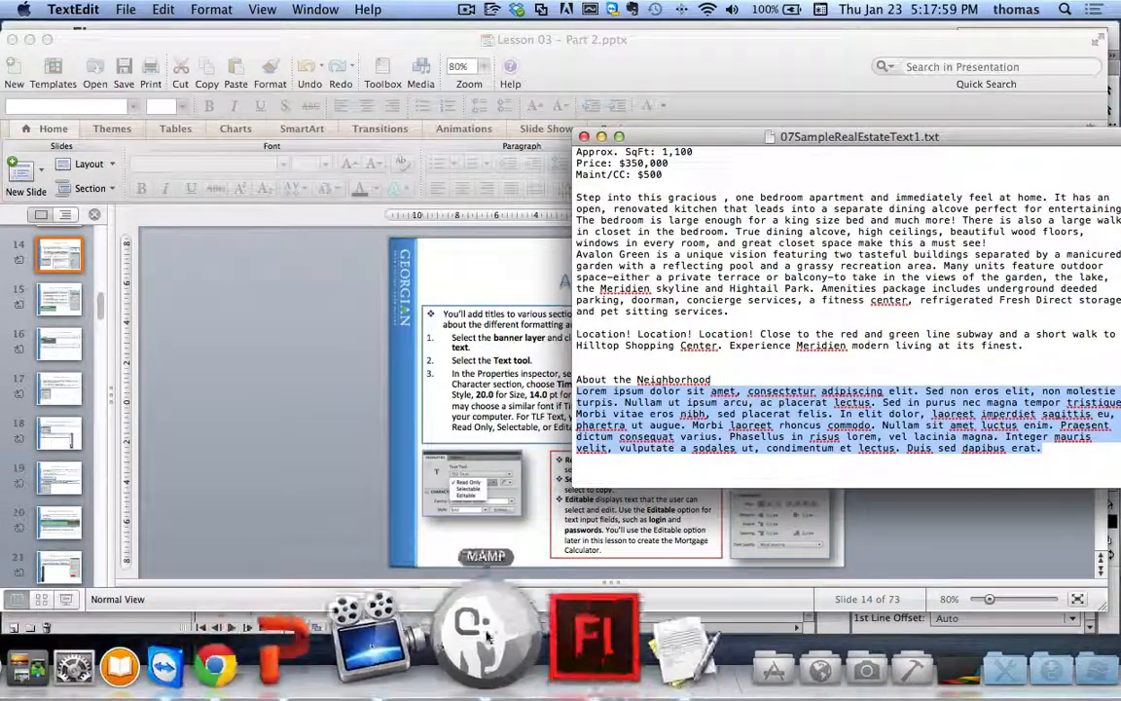
# Step: Switch back to Flash and insert a layer named images between the banner and calculator layers
pyautogui.rightClick(516, 628)
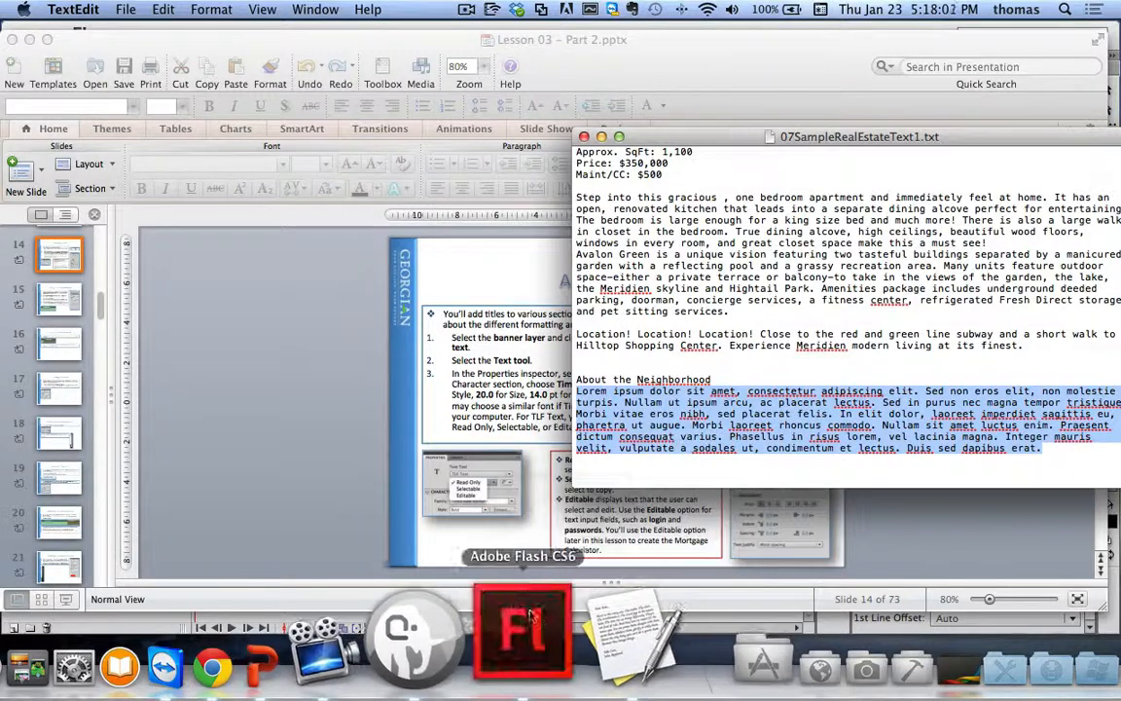
pyautogui.click(519, 599)
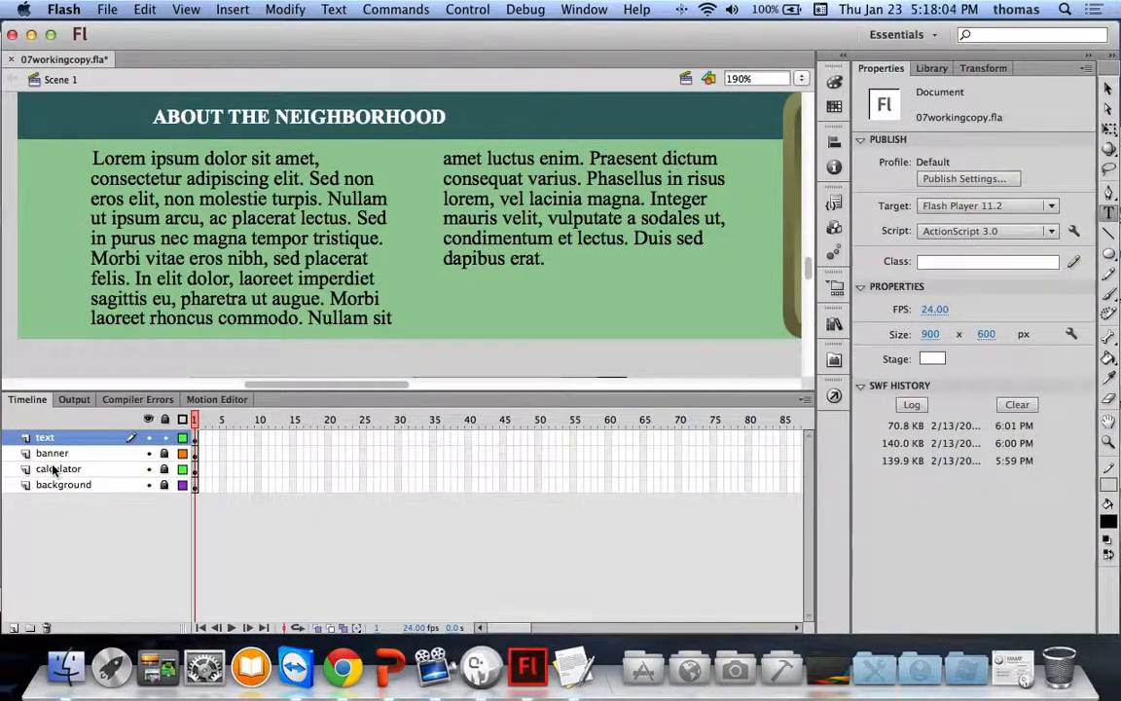
pyautogui.click(55, 468)
pyautogui.click(44, 506)
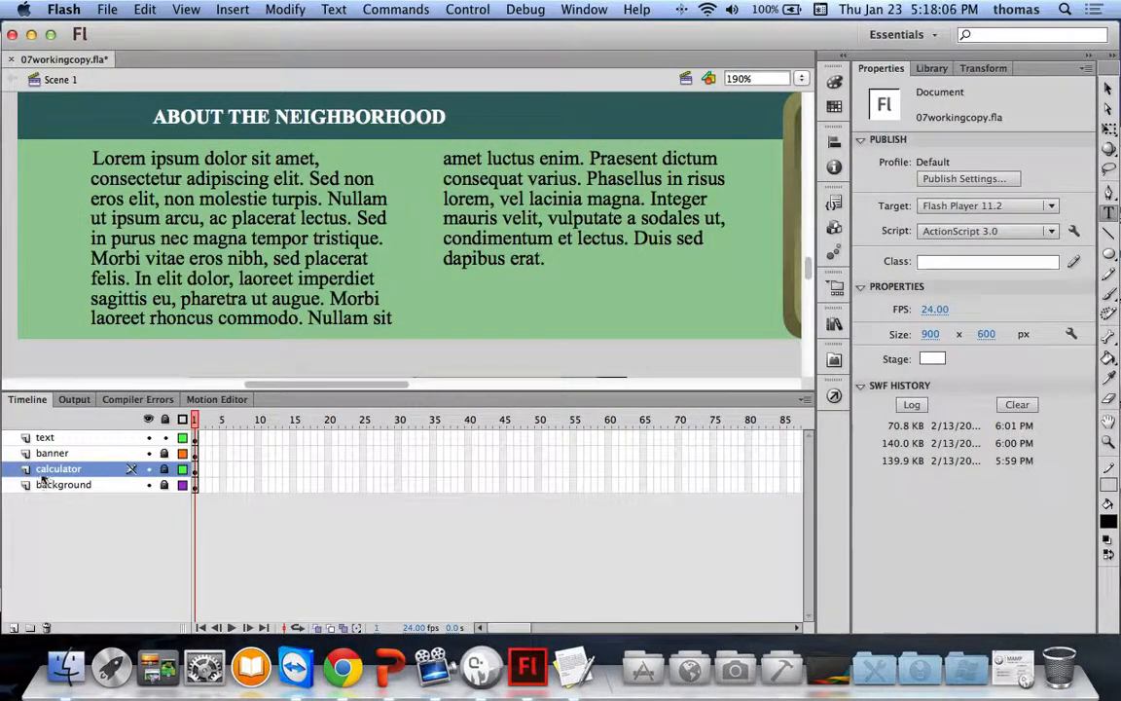
pyautogui.click(13, 628)
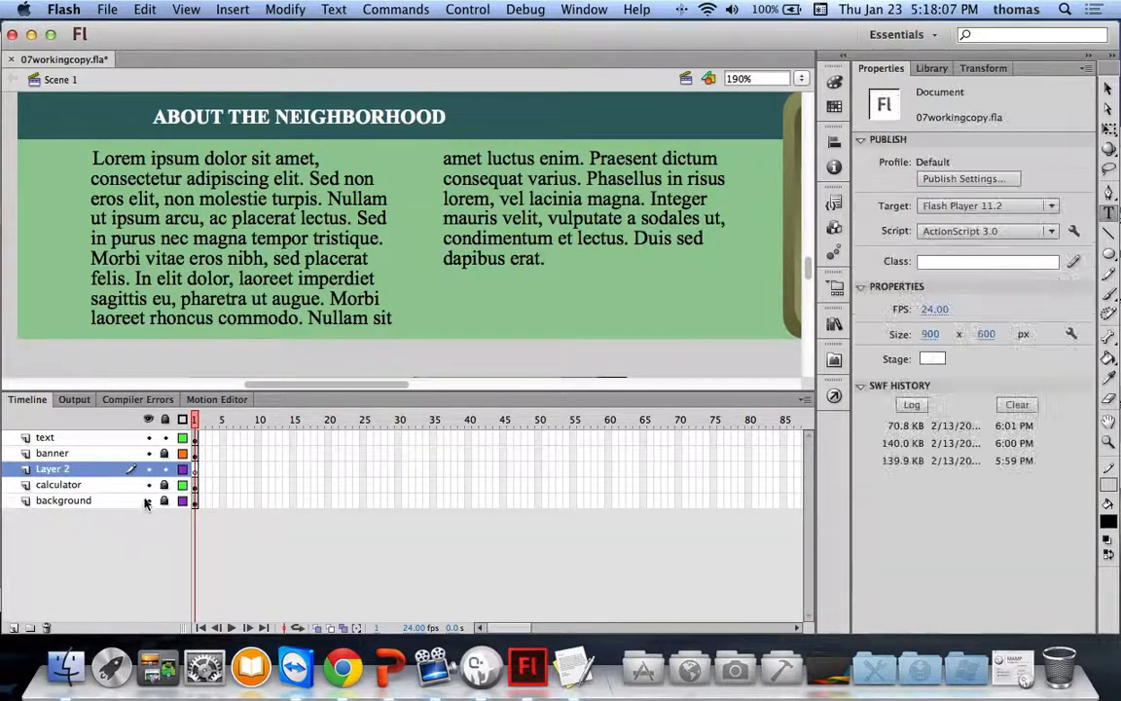
pyautogui.doubleClick(56, 469)
pyautogui.write('images')
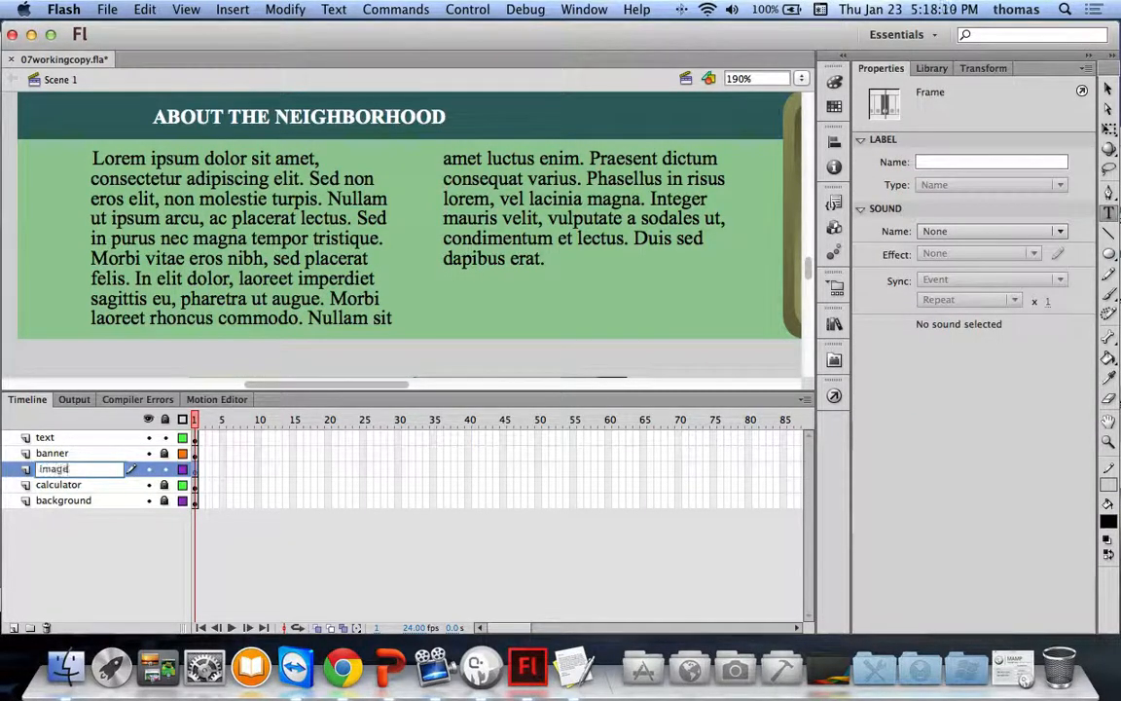
pyautogui.press('Return')
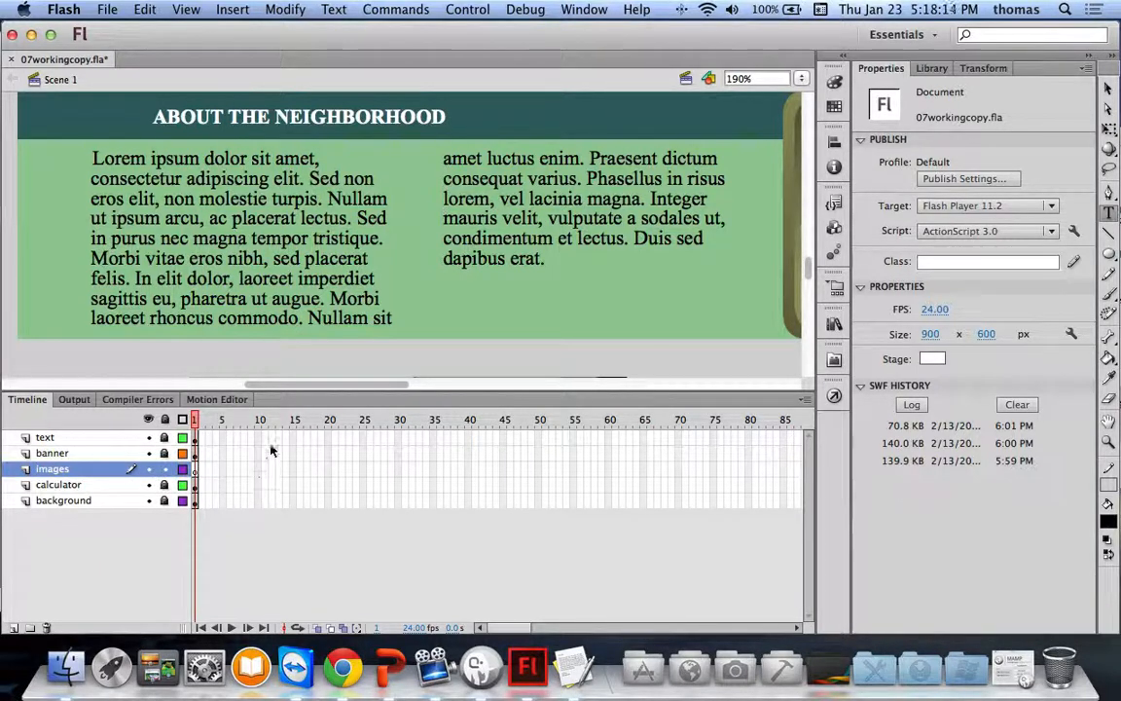
# Step: Consult the Adding the Graphics slide and place the photos movie clip from the Library on the images layer, near the Stage's left edge
pyautogui.click(932, 69)
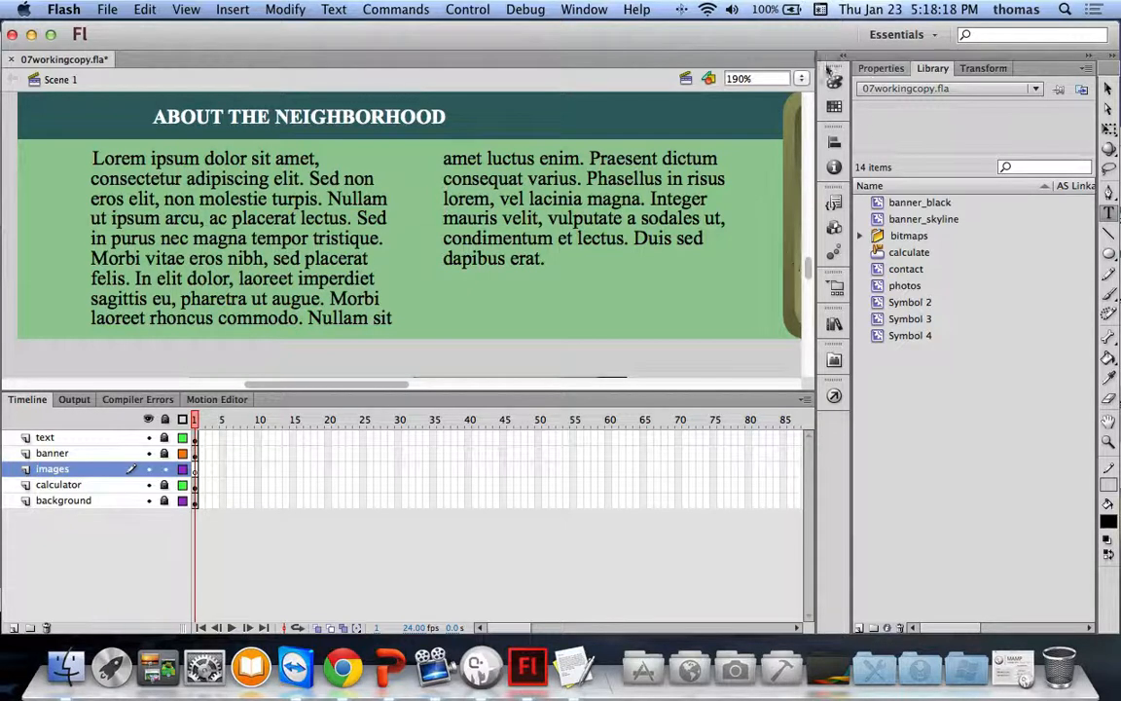
pyautogui.click(802, 78)
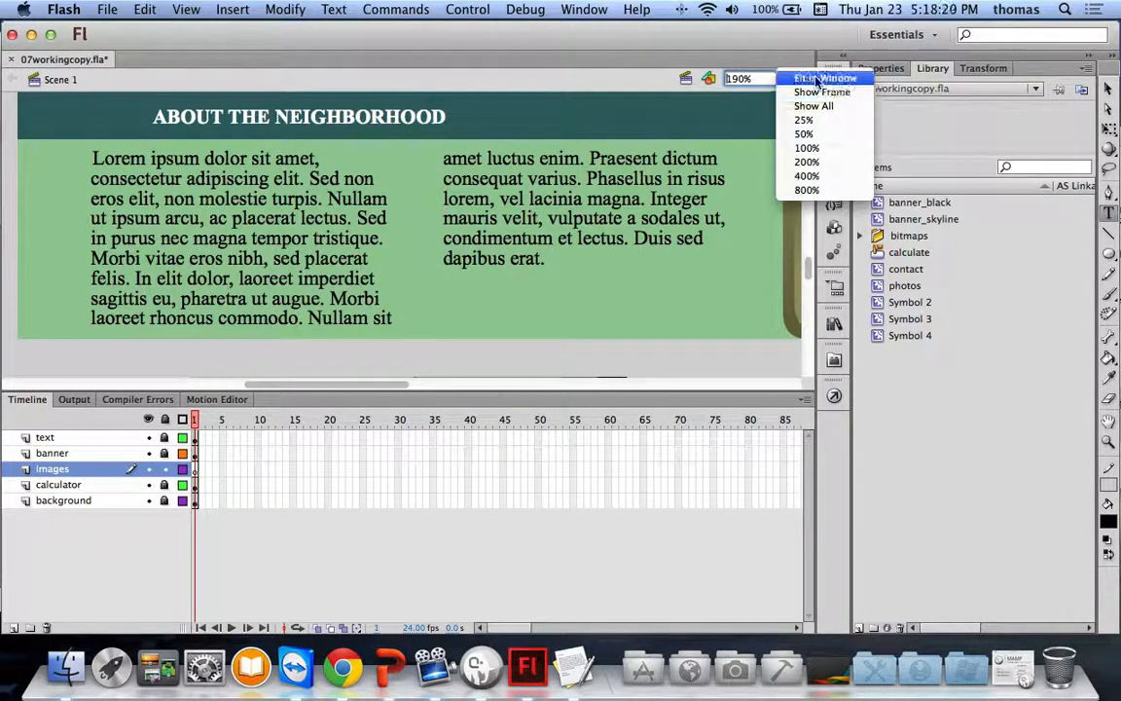
pyautogui.click(818, 78)
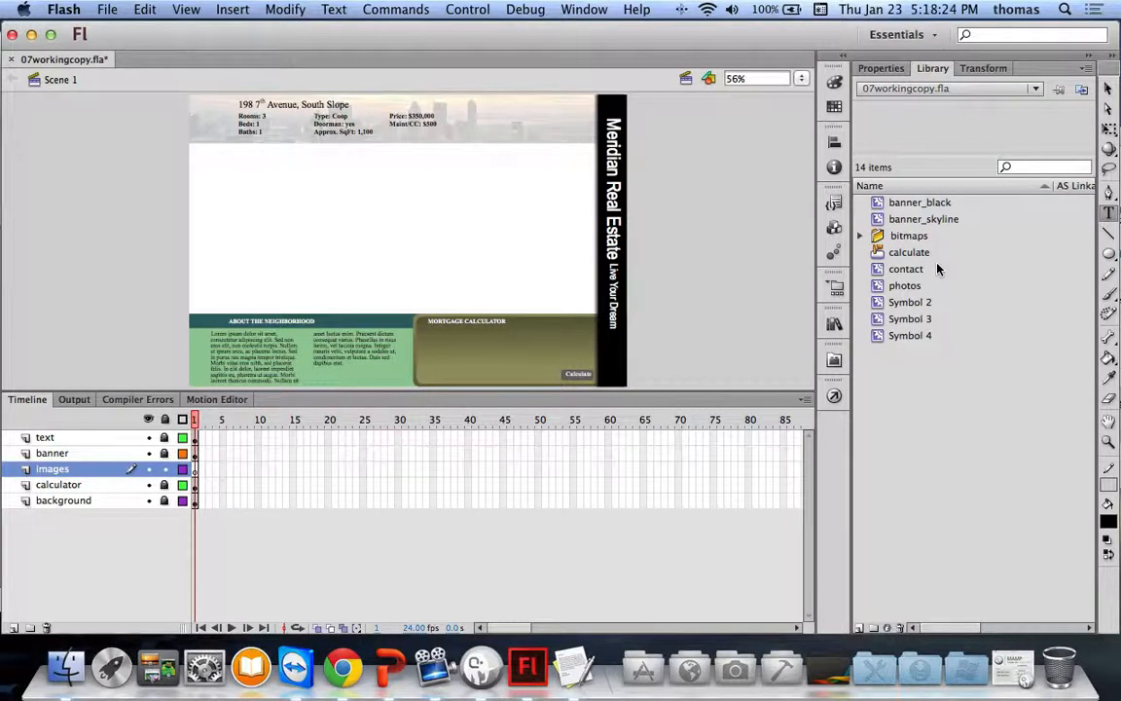
pyautogui.press('super+Tab')
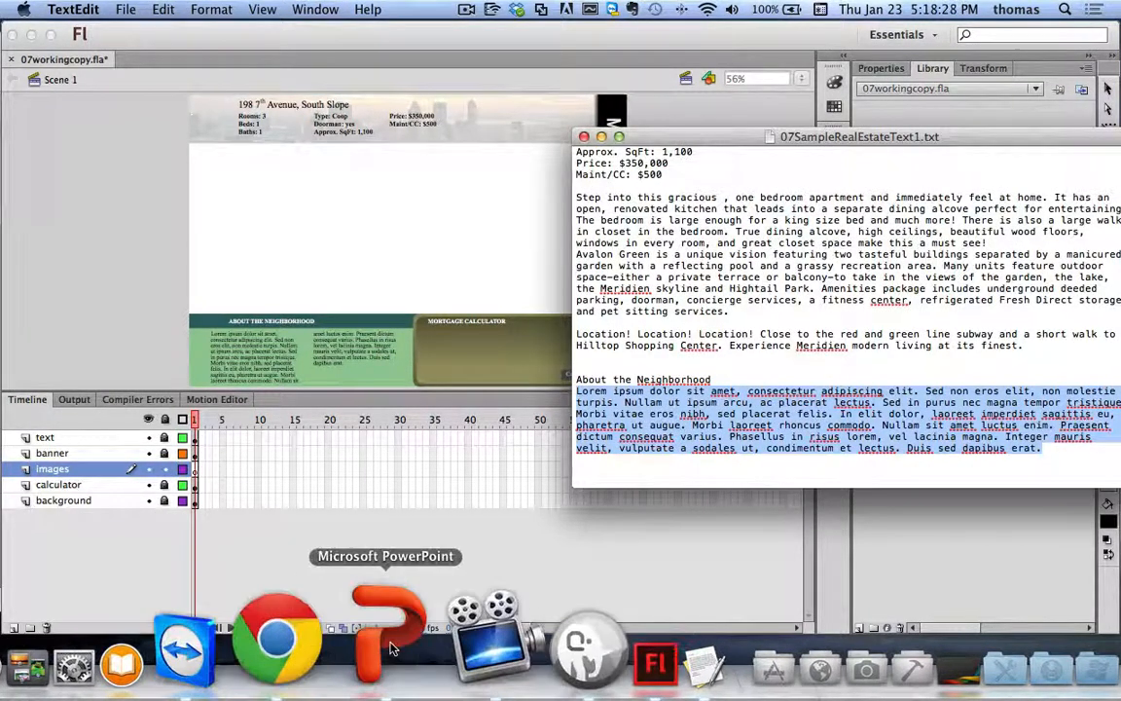
pyautogui.click(387, 643)
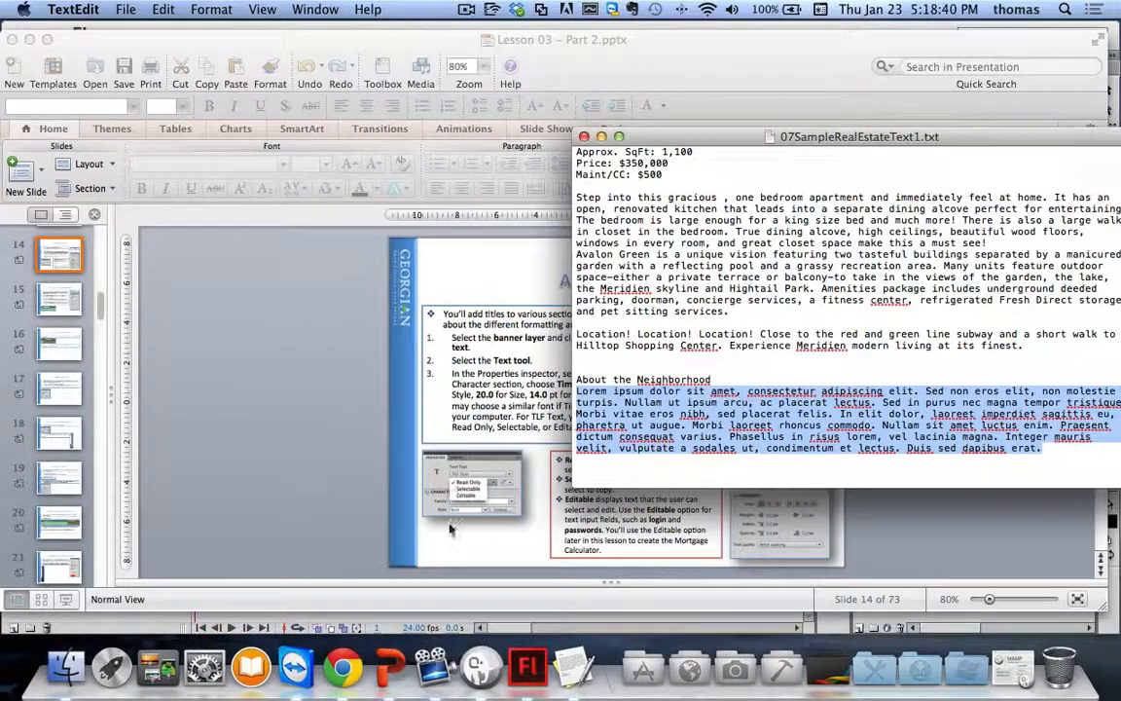
pyautogui.click(529, 670)
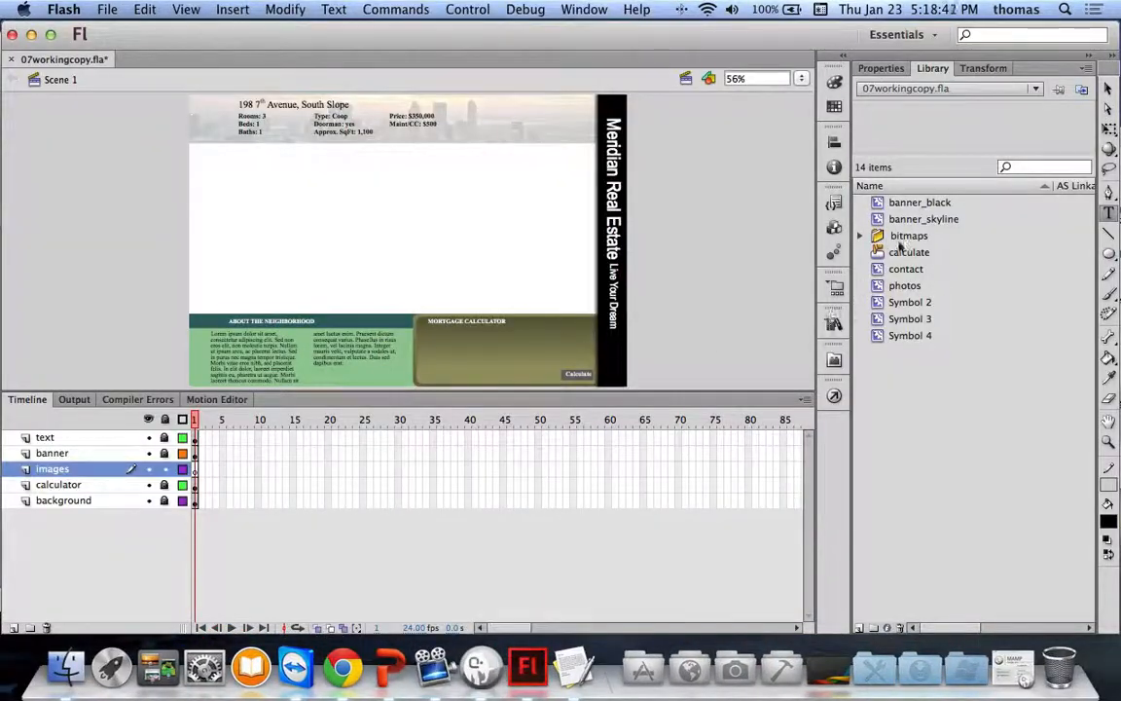
pyautogui.moveTo(903, 286); pyautogui.dragTo(238, 259)
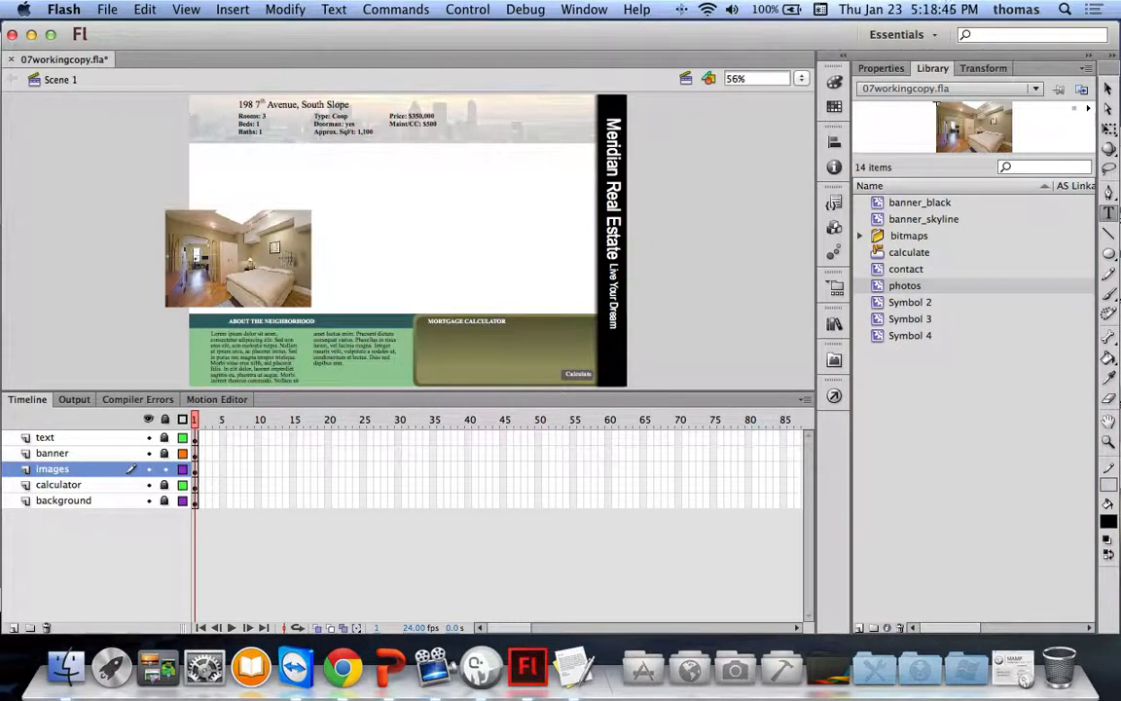
pyautogui.click(1109, 90)
pyautogui.moveTo(205, 240); pyautogui.dragTo(236, 241)
# Step: Position the photos movie clip instance at X 0 and Y 230
pyautogui.click(881, 68)
pyautogui.click(931, 192)
pyautogui.write('0')
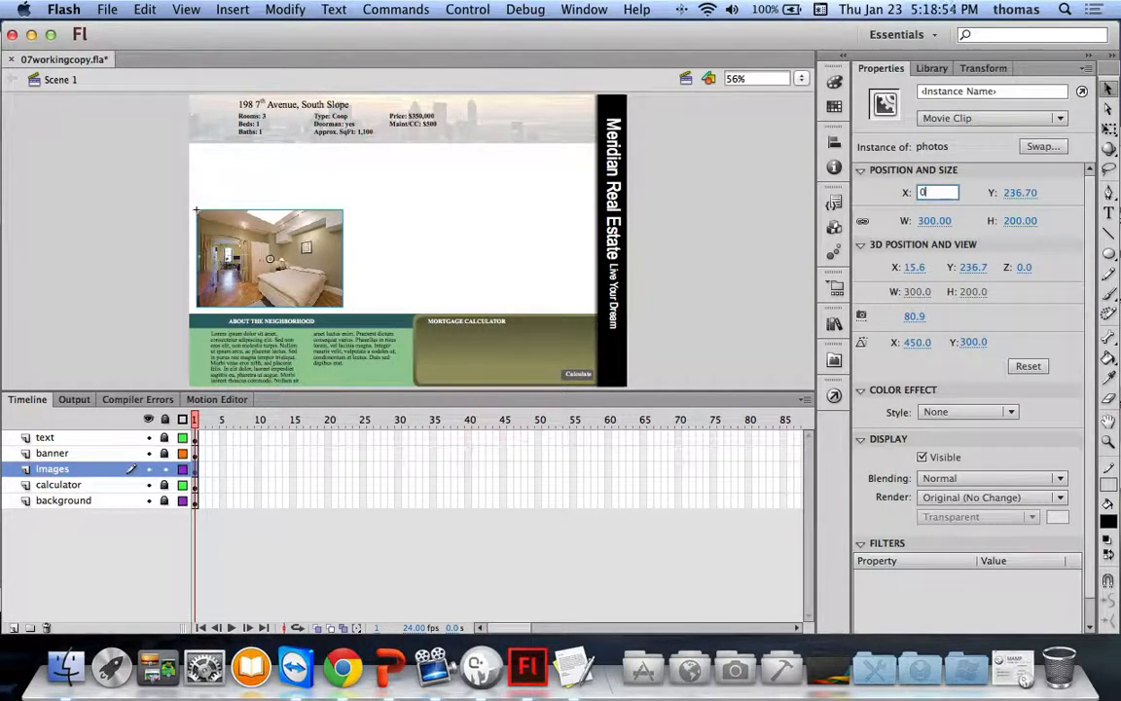
pyautogui.press('Return')
pyautogui.click(1015, 191)
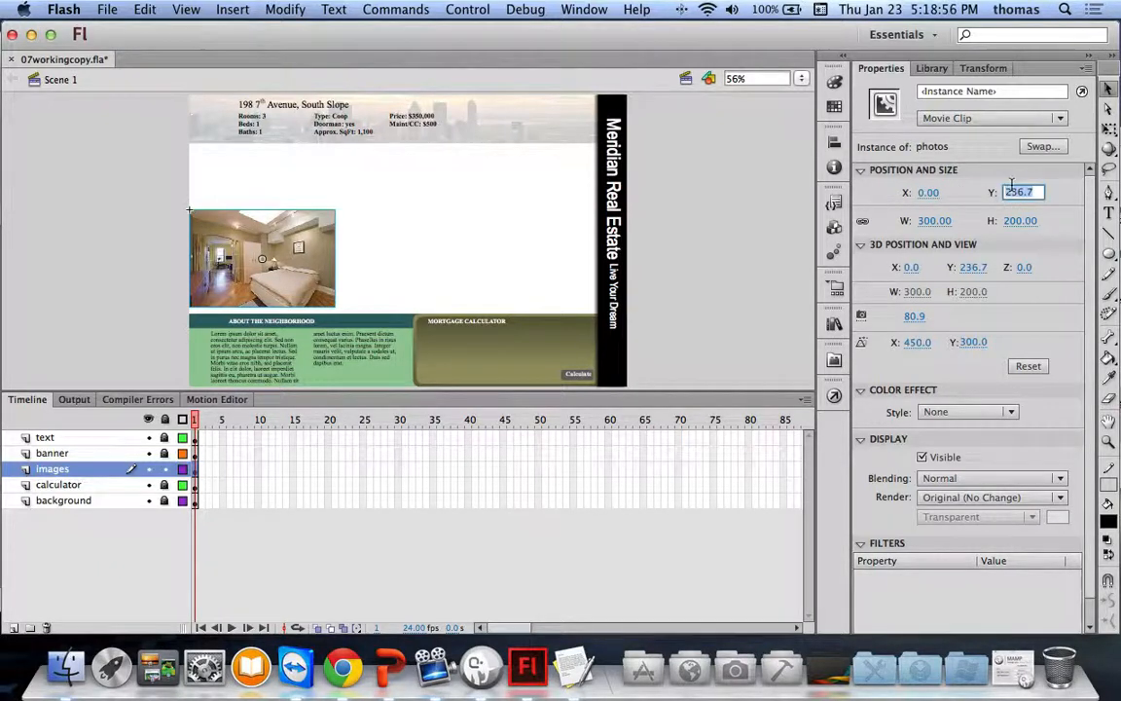
pyautogui.write('230')
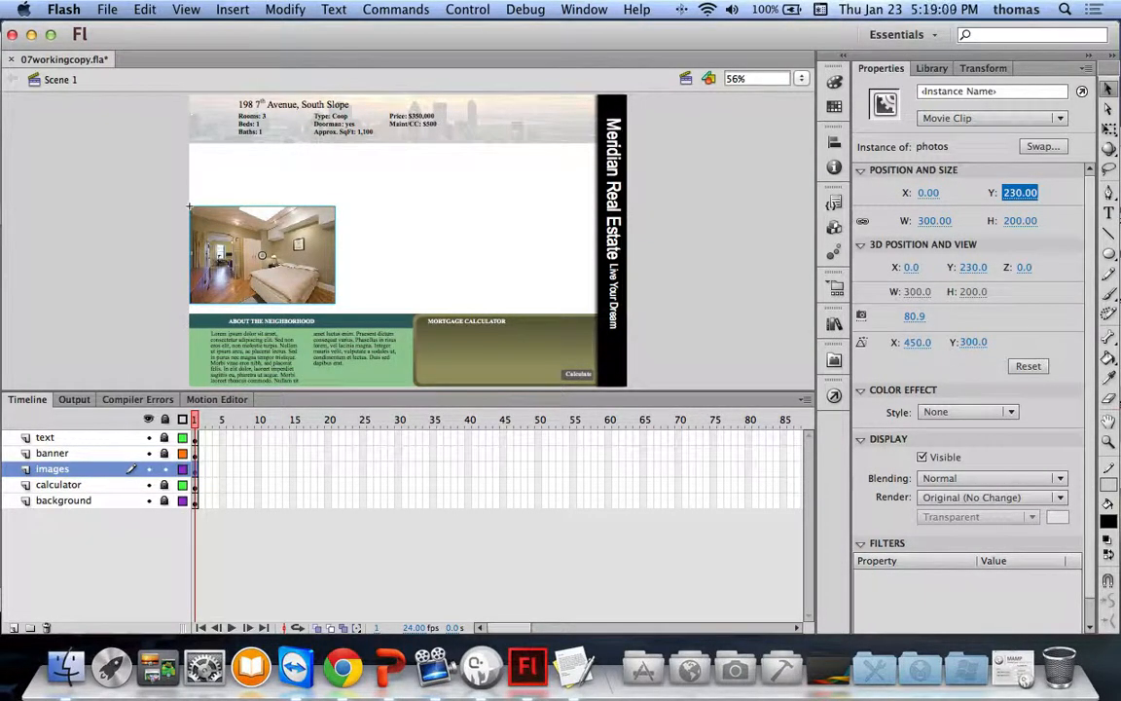
# Step: Test the movie to watch the photo slide show, close the preview, and minimize the 07SampleRealEstateText1.txt window
pyautogui.press('super+Return')
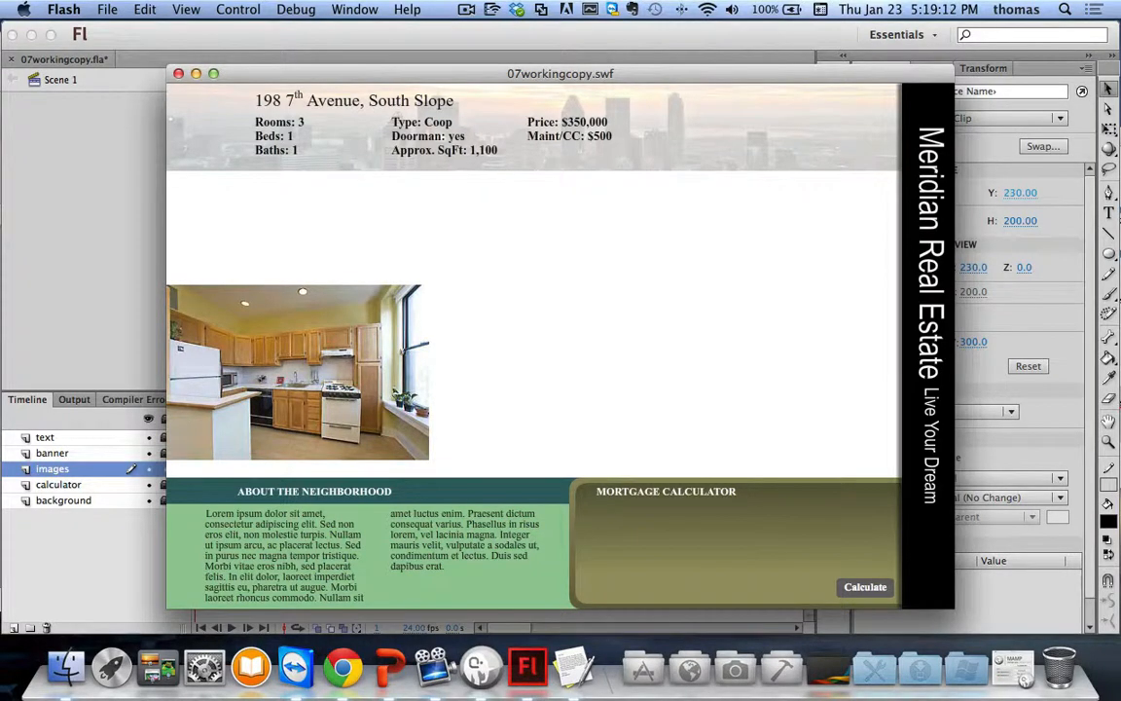
pyautogui.click(178, 74)
pyautogui.press('super+Tab')
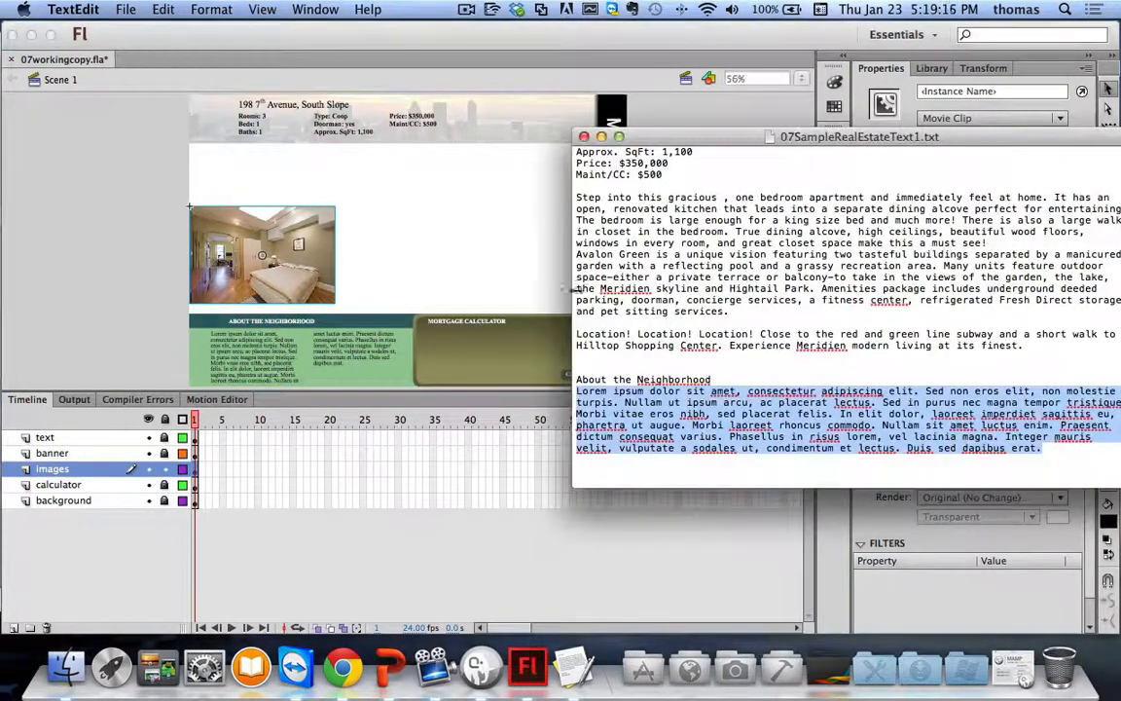
pyautogui.press('super+m')
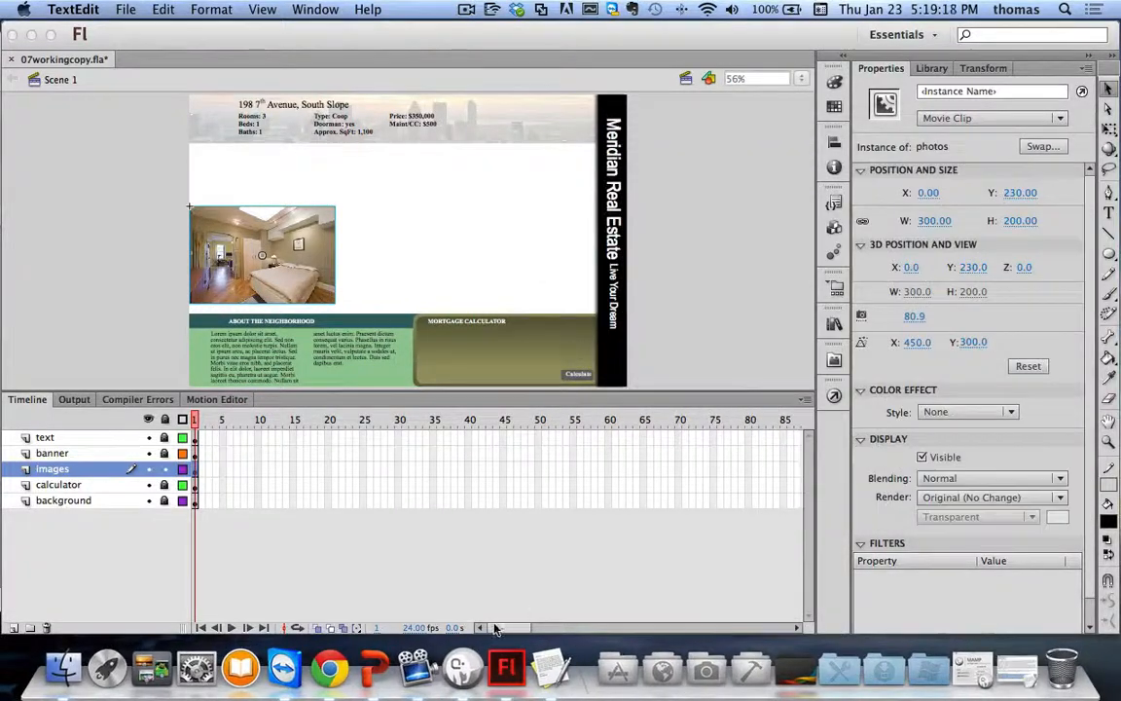
pyautogui.click(508, 666)
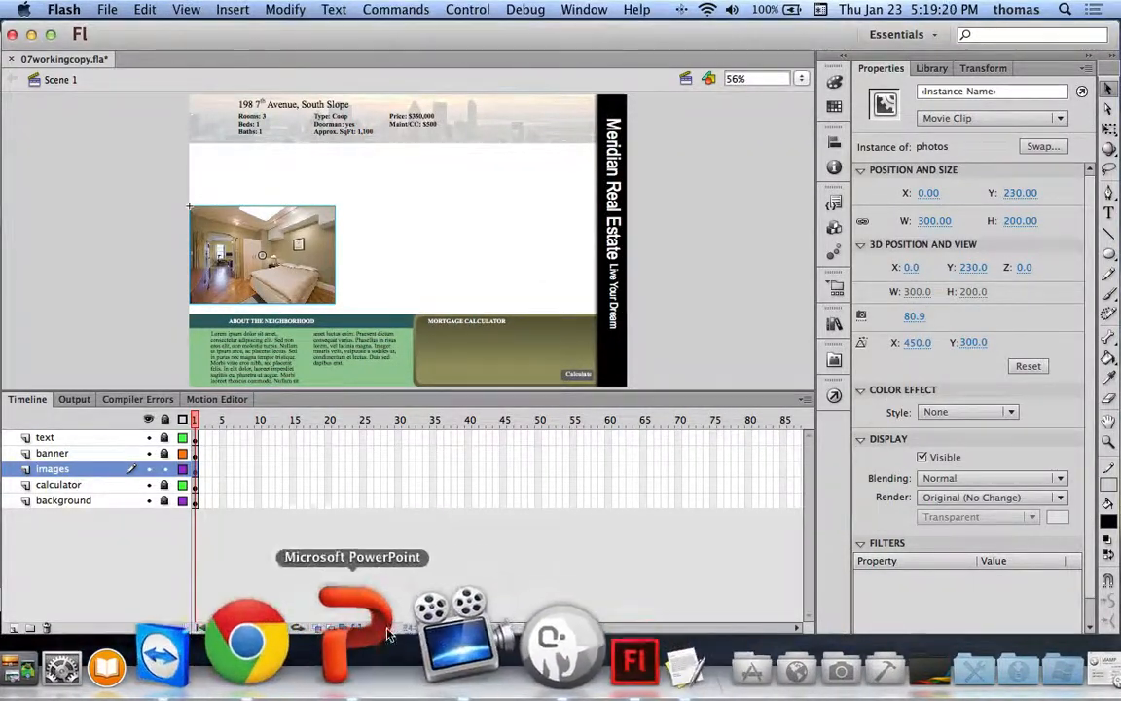
# Step: Check the lesson slides and place the contact movie clip from the Library in the white area beside the Meridian Real Estate banner
pyautogui.click(390, 634)
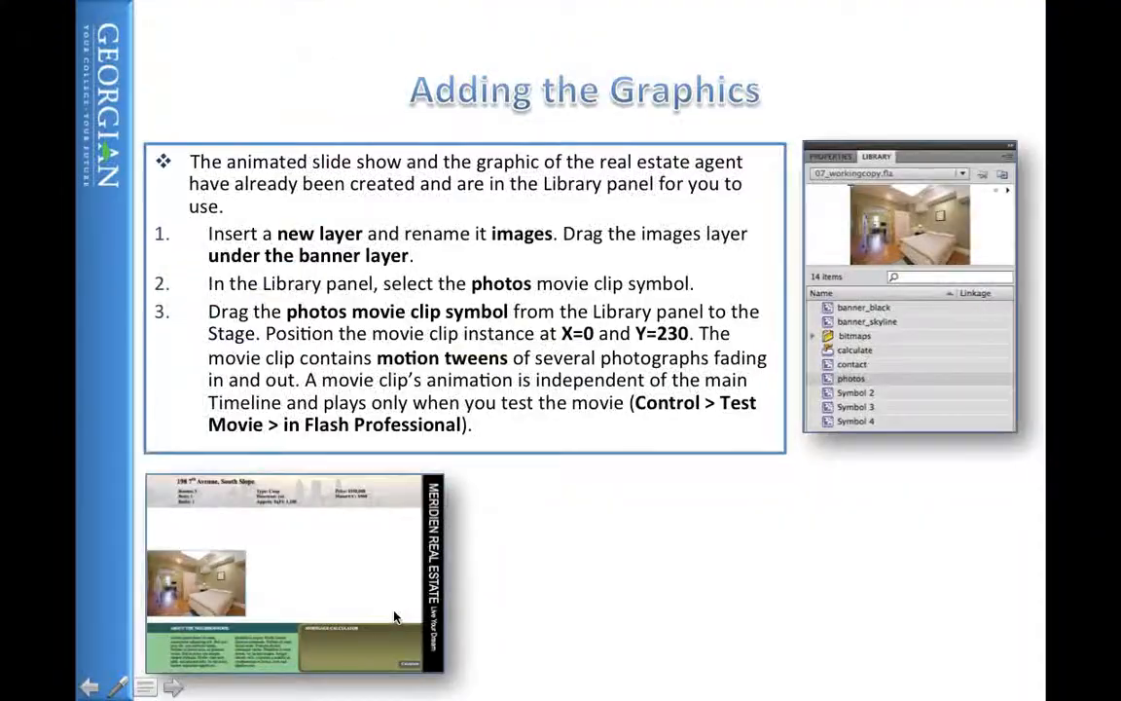
pyautogui.click(462, 552)
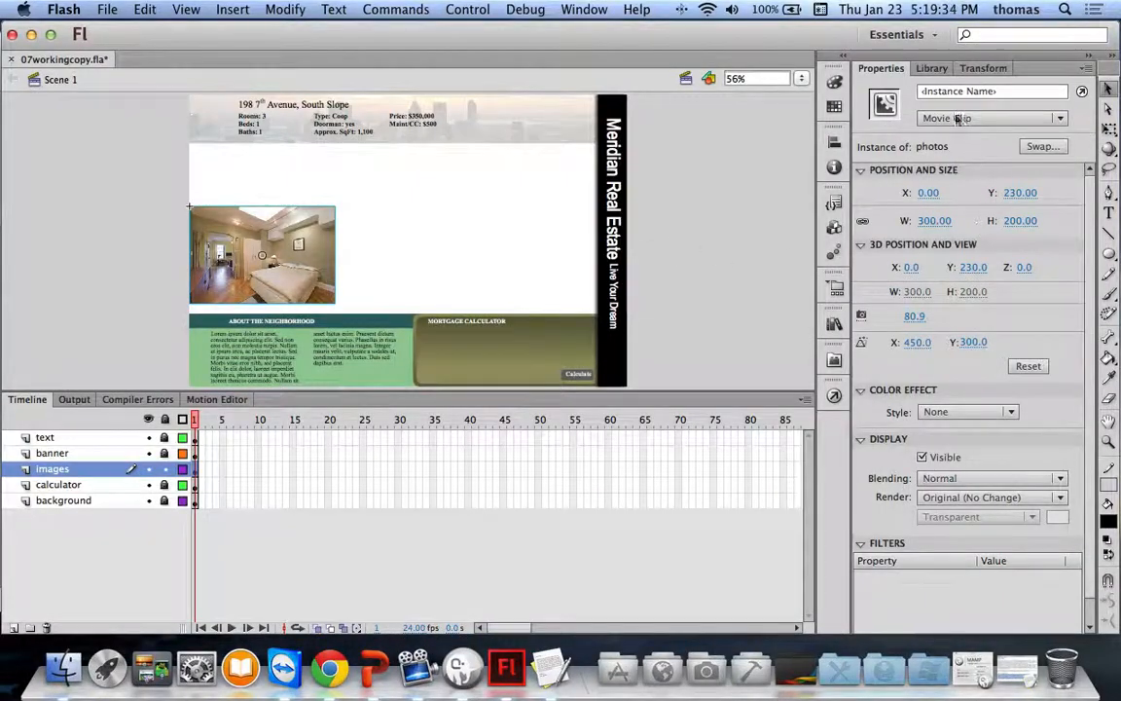
pyautogui.click(932, 68)
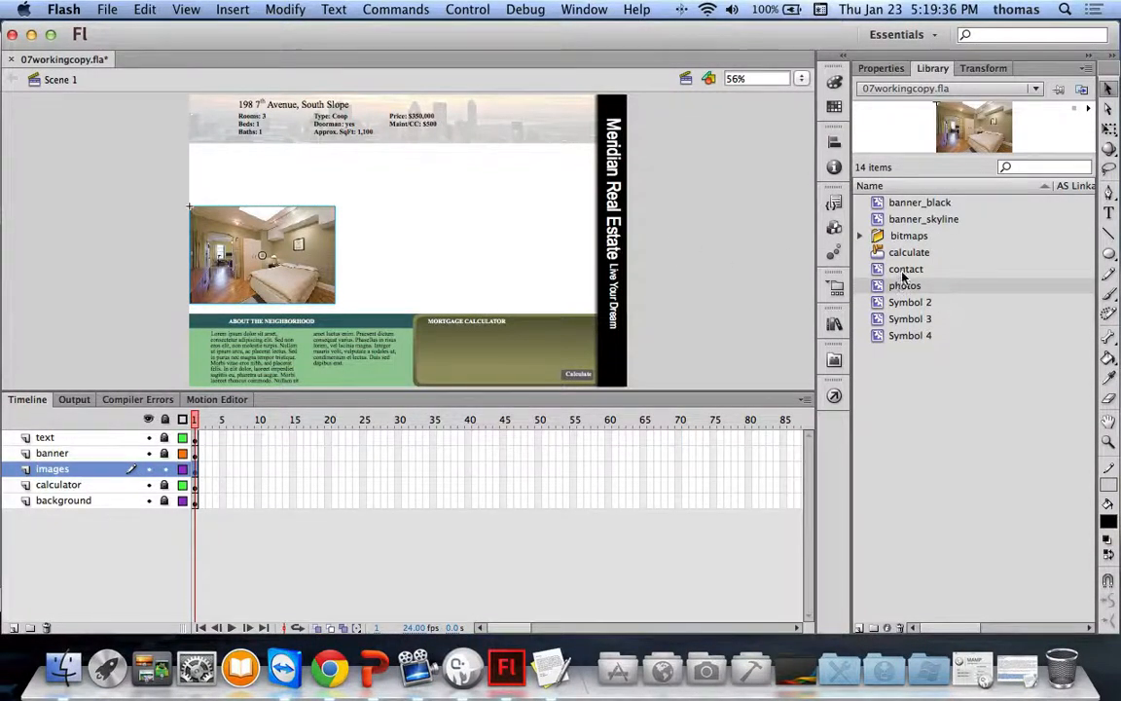
pyautogui.click(908, 268)
pyautogui.moveTo(523, 238); pyautogui.dragTo(523, 236)
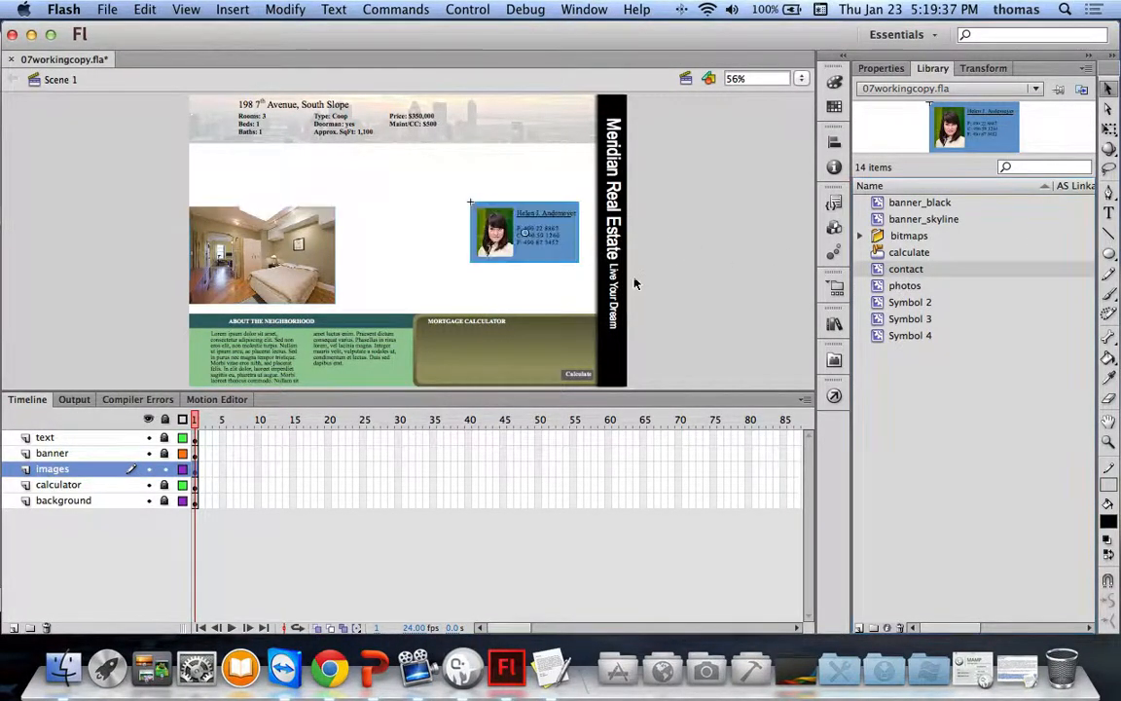
# Step: Position the contact movie clip instance at X 620 and Y 175, and consult the Linking the Text Boxes slide
pyautogui.click(881, 68)
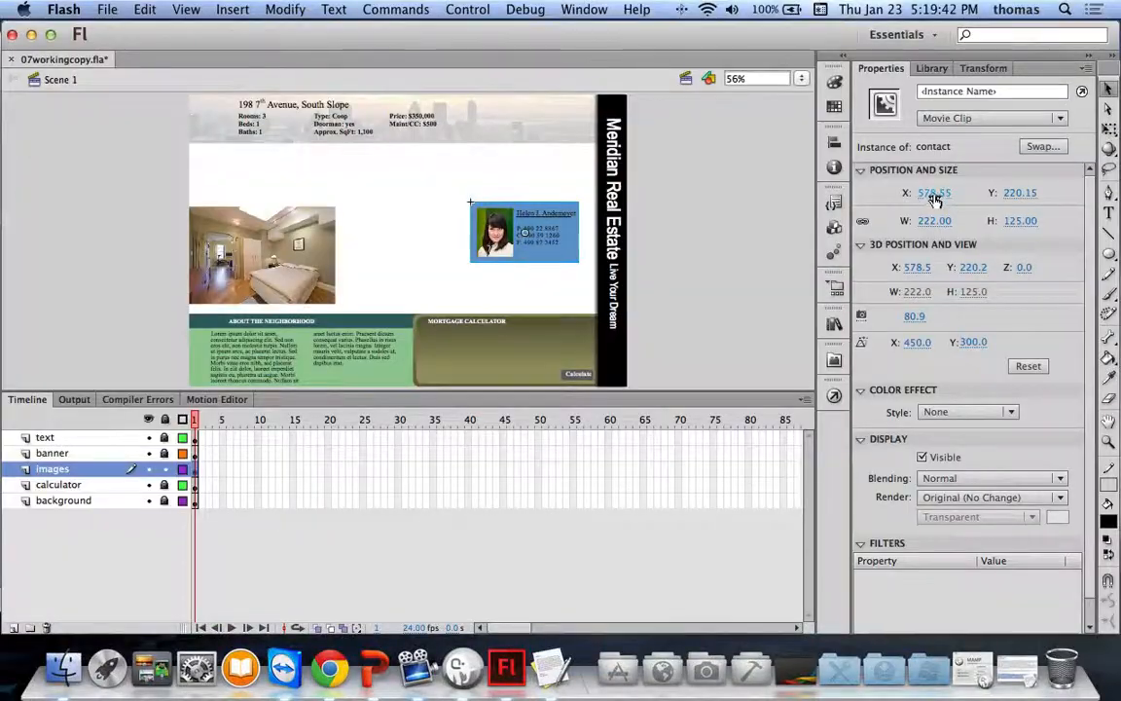
pyautogui.click(933, 192)
pyautogui.write('620')
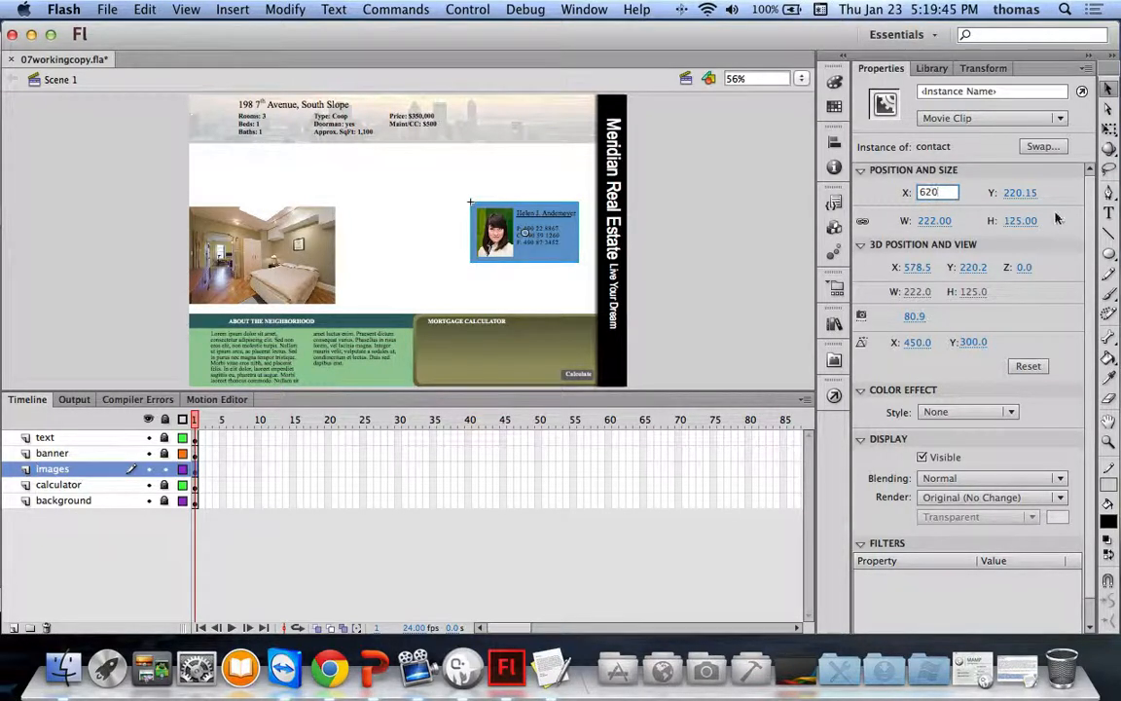
pyautogui.press('Tab')
pyautogui.write('175')
pyautogui.press('Return')
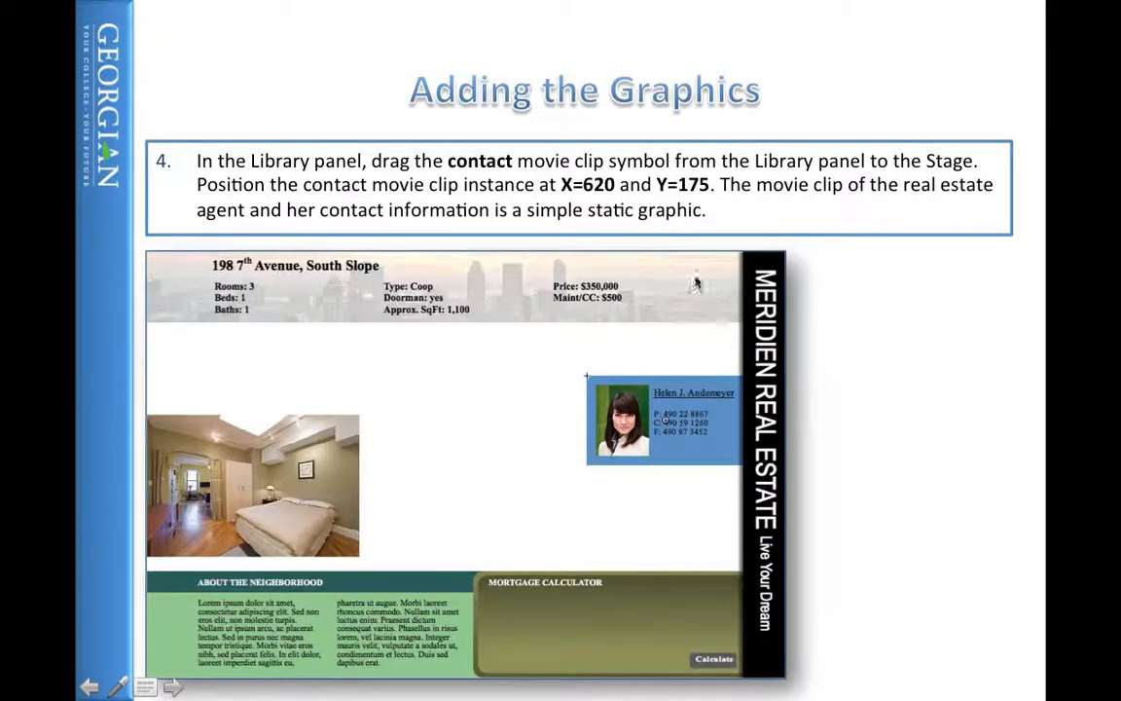
pyautogui.click(725, 272)
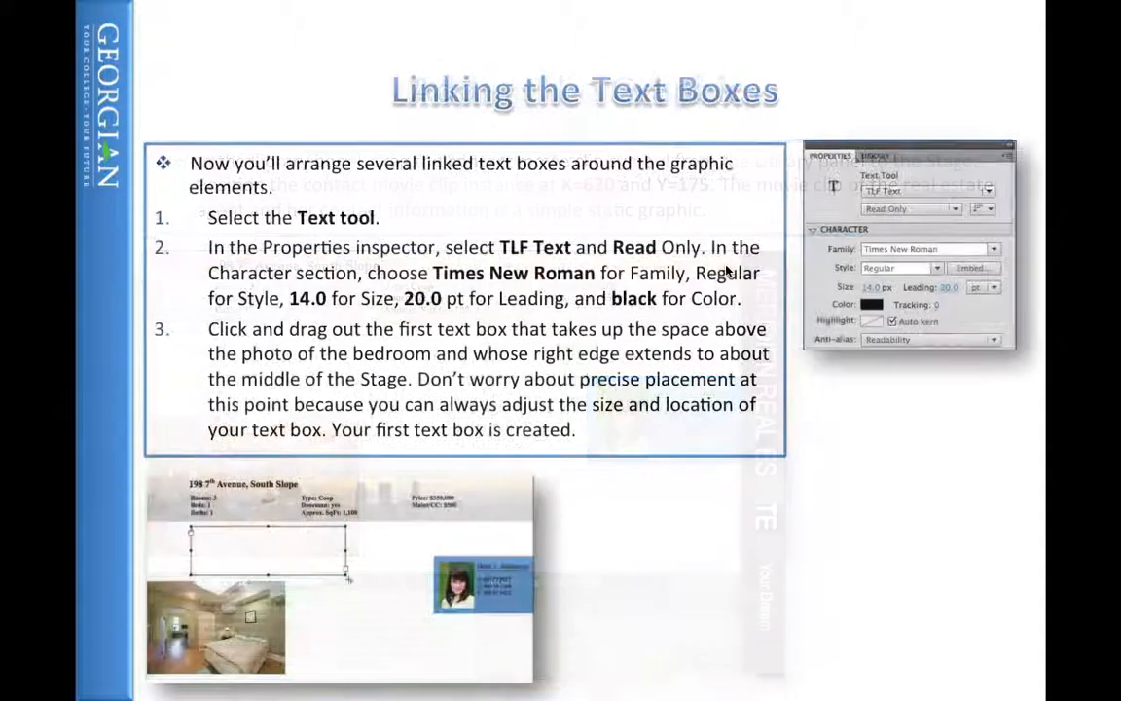
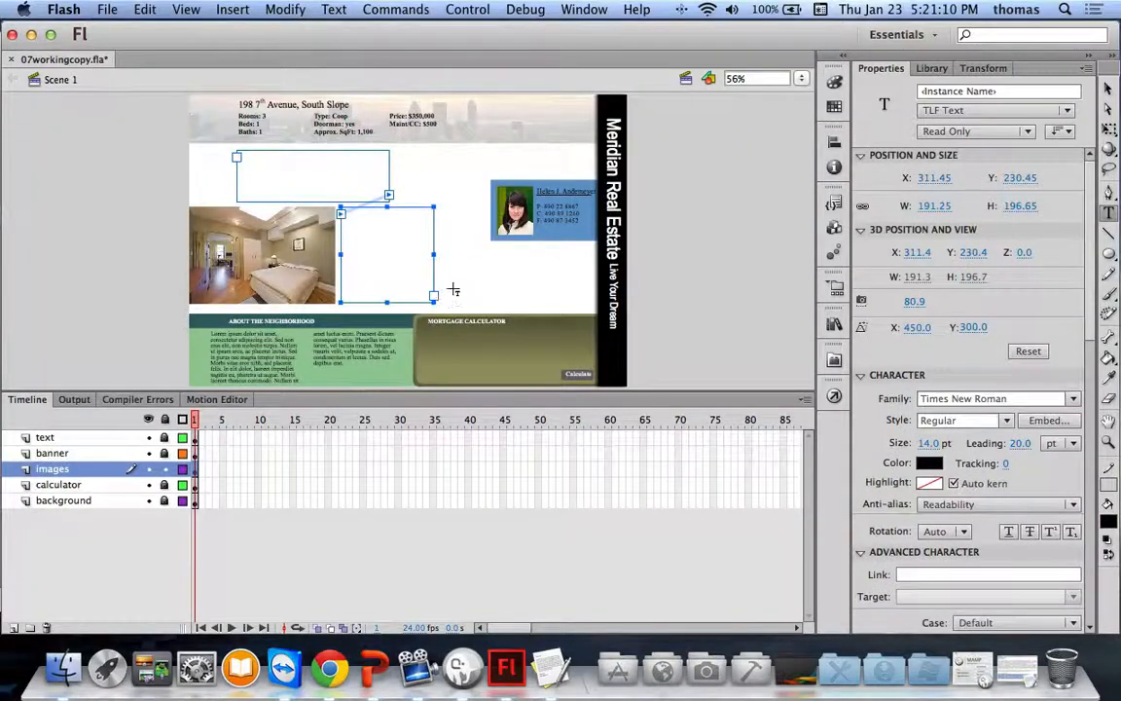
# Step: Narrow the text box beside the bedroom photo to about 113 px and widen the box above the photo to about 330 px
pyautogui.moveTo(438, 256); pyautogui.dragTo(395, 253)
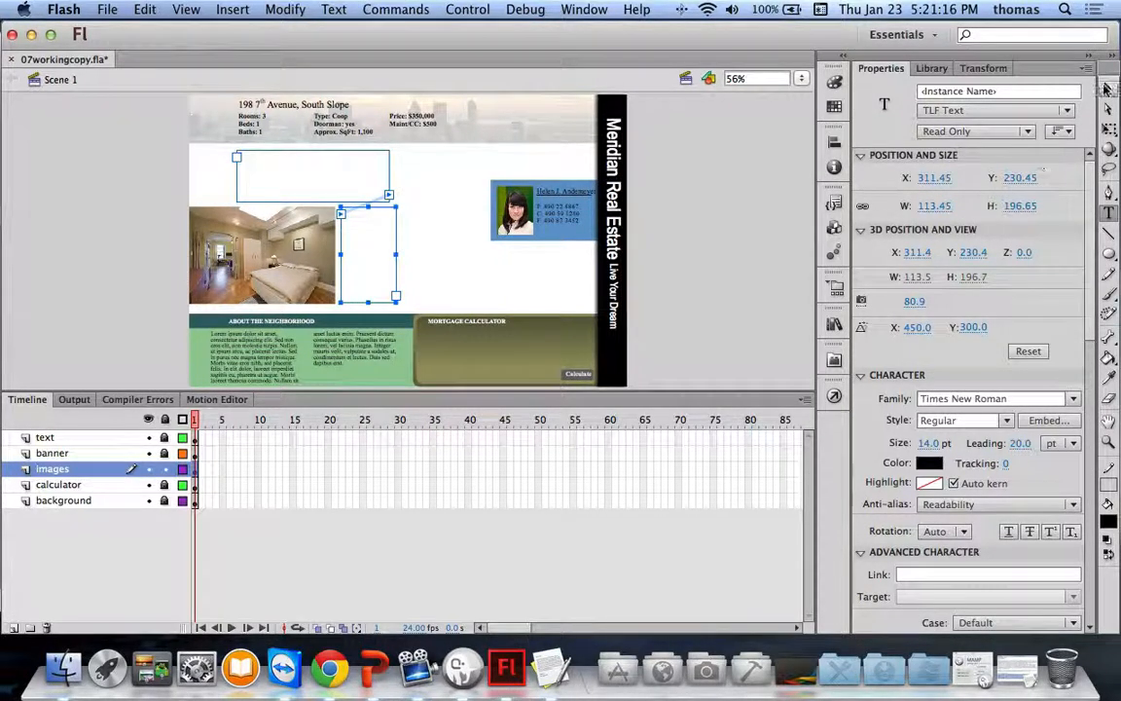
pyautogui.press('v')
pyautogui.click(390, 174)
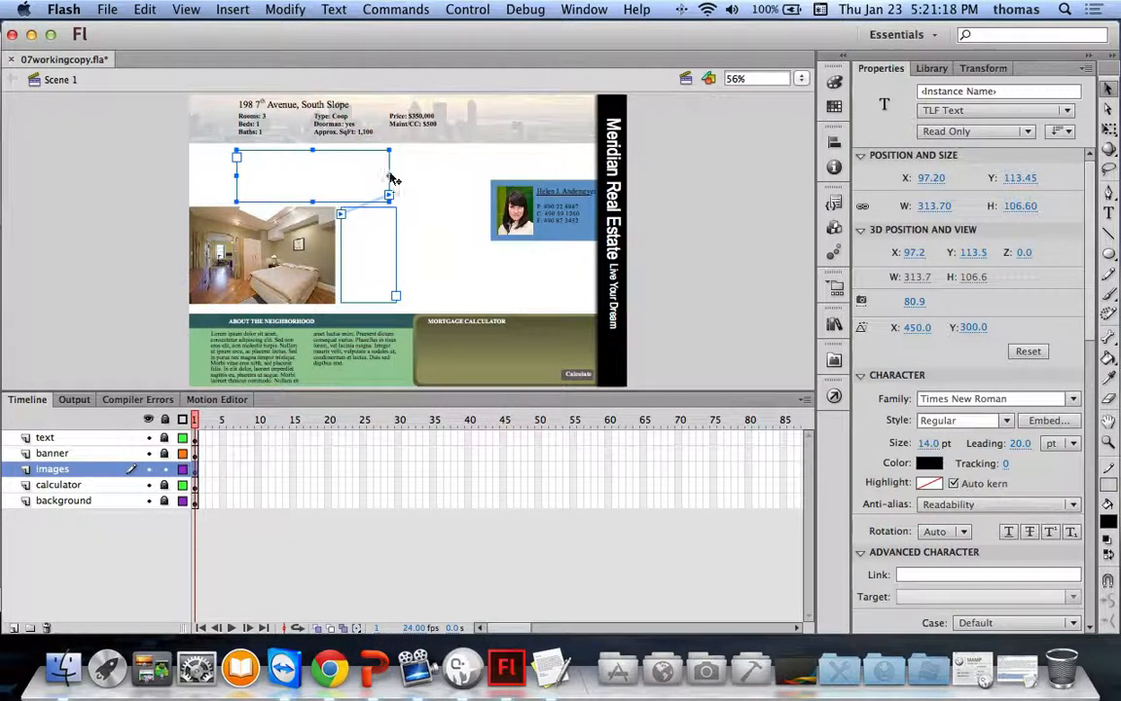
pyautogui.moveTo(391, 174); pyautogui.dragTo(399, 173)
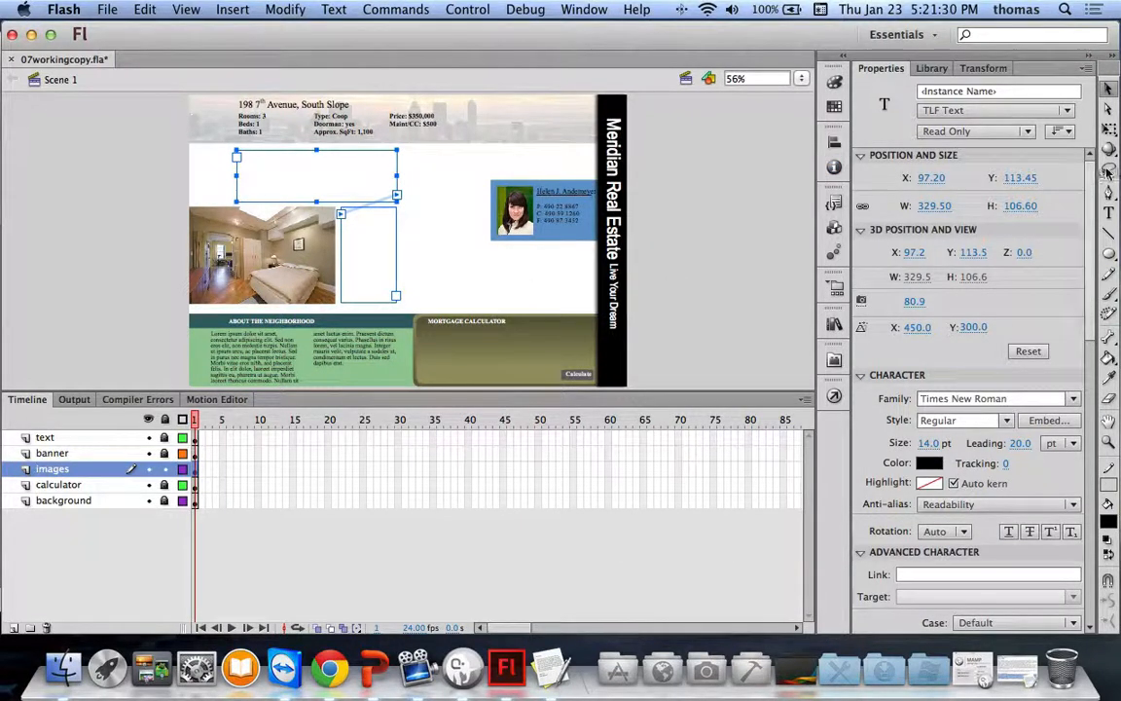
# Step: Link a third text box from the second one and size it about 389 by 54 px above the agent contact graphic
pyautogui.click(1108, 213)
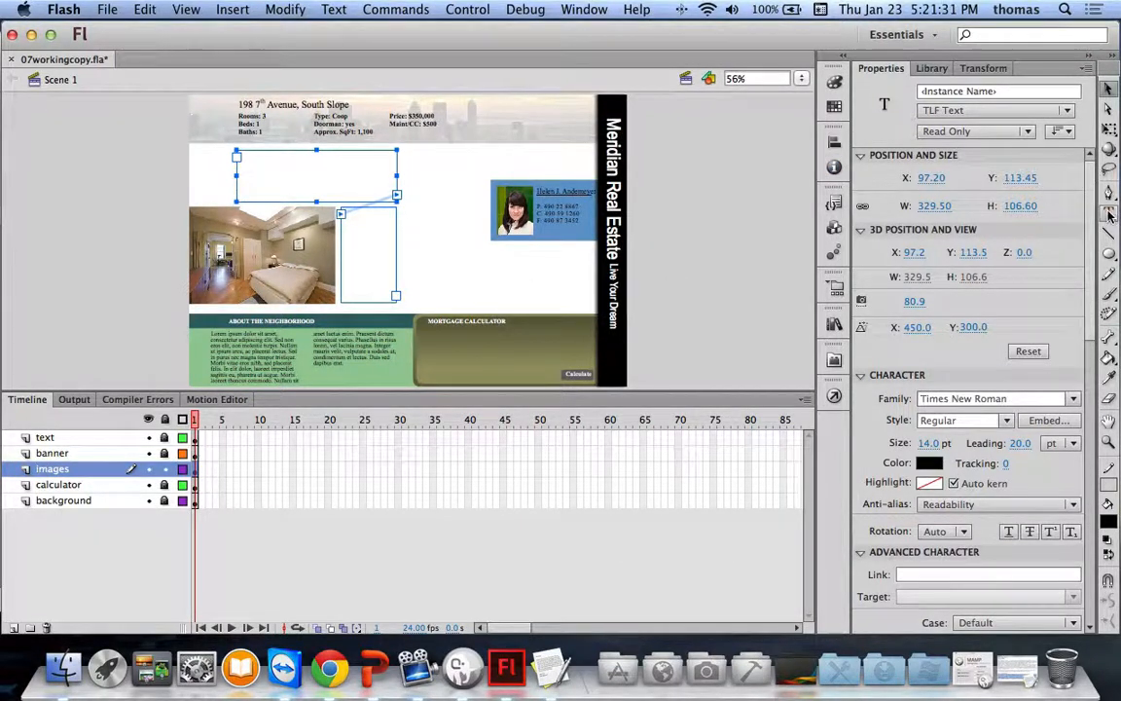
pyautogui.click(412, 148)
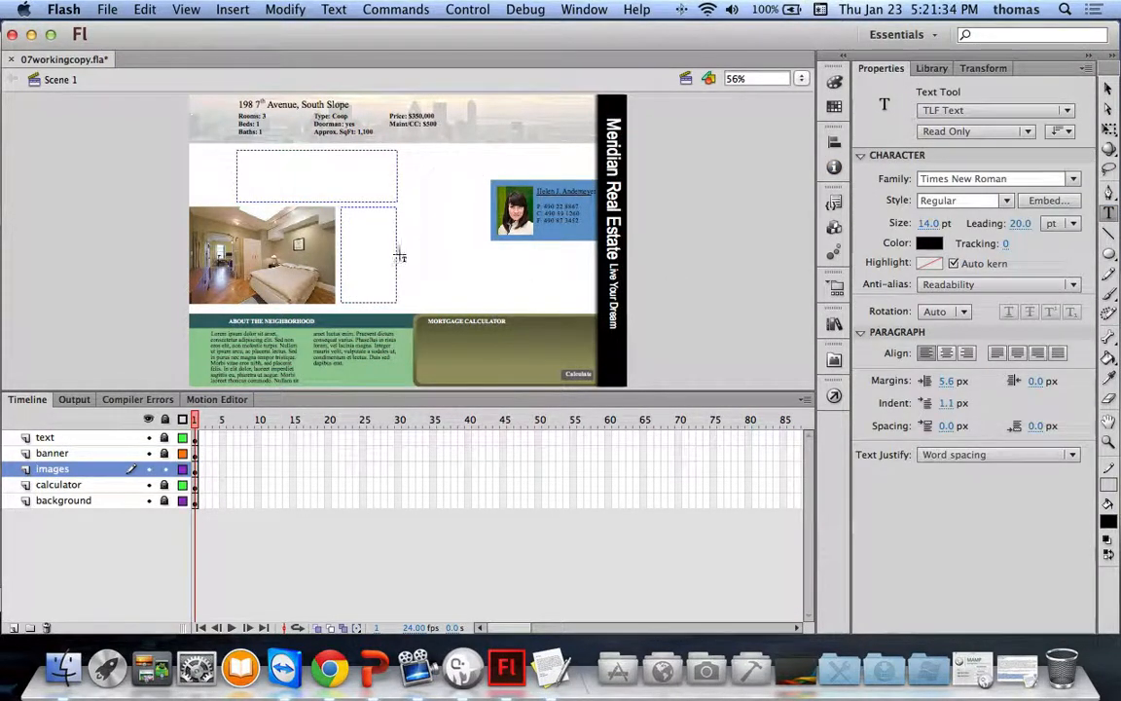
pyautogui.press('v')
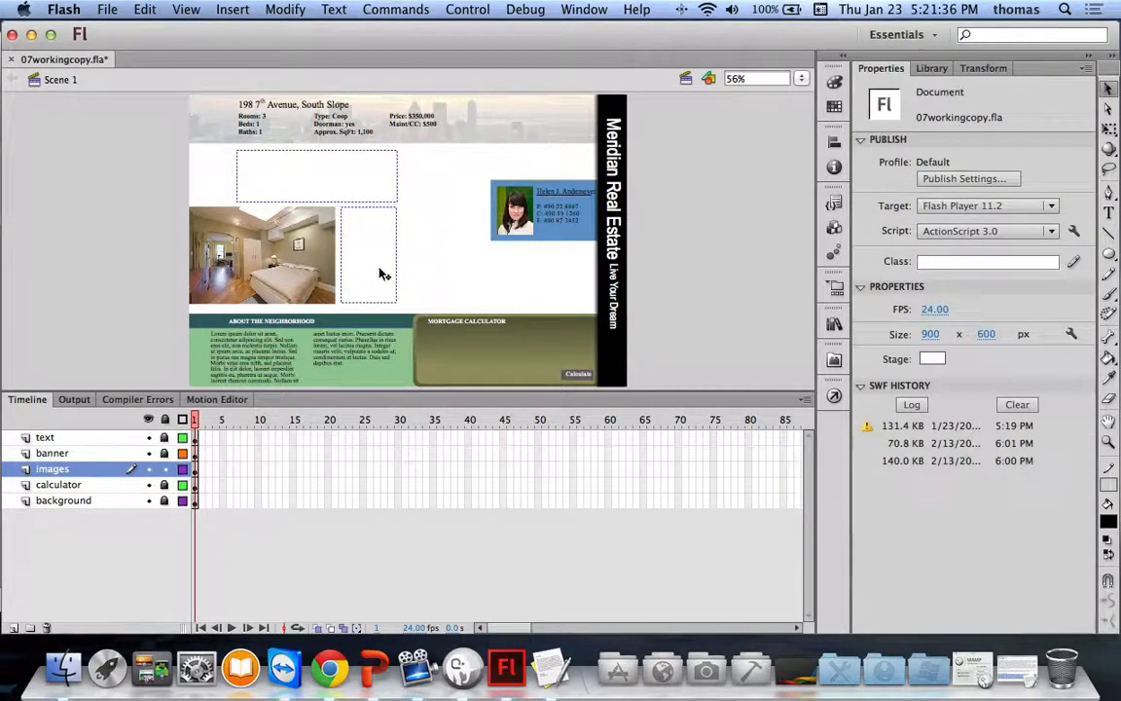
pyautogui.click(383, 275)
pyautogui.press('t')
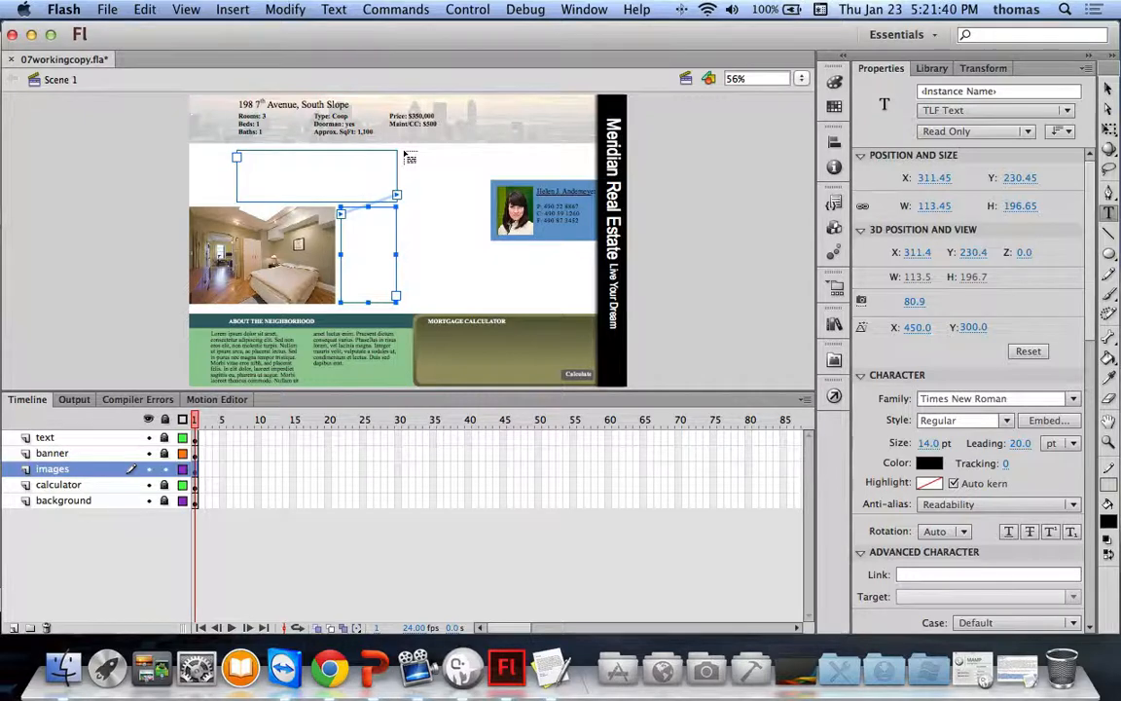
pyautogui.click(404, 153)
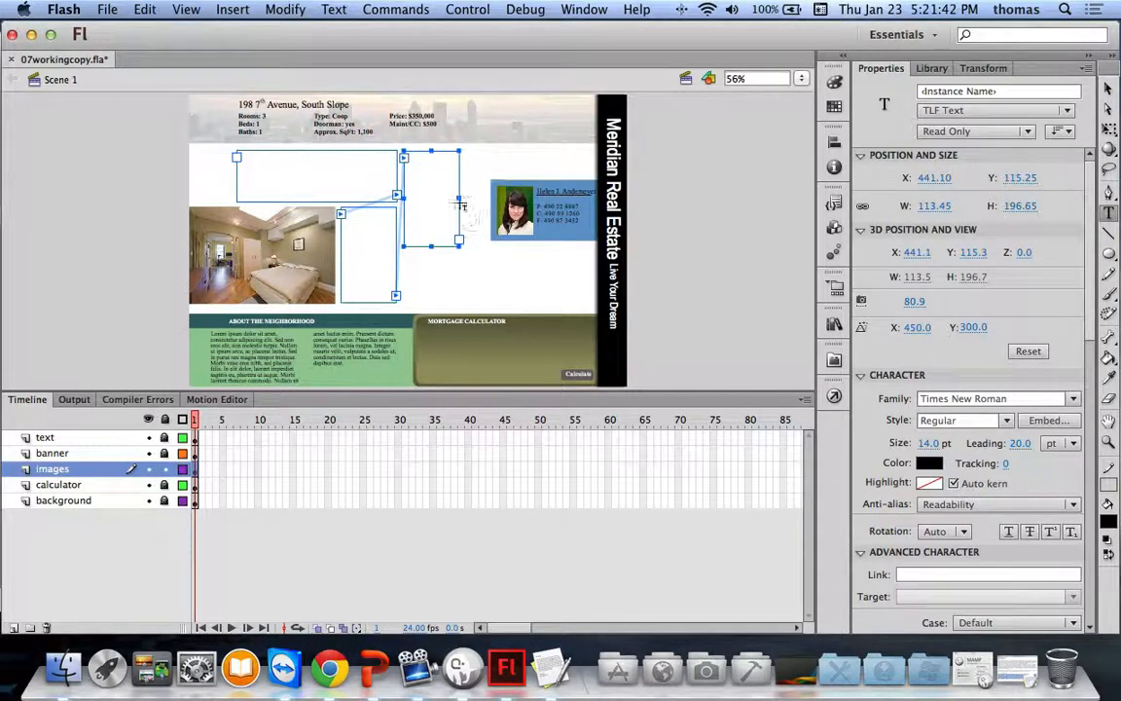
pyautogui.moveTo(458, 198); pyautogui.dragTo(593, 200)
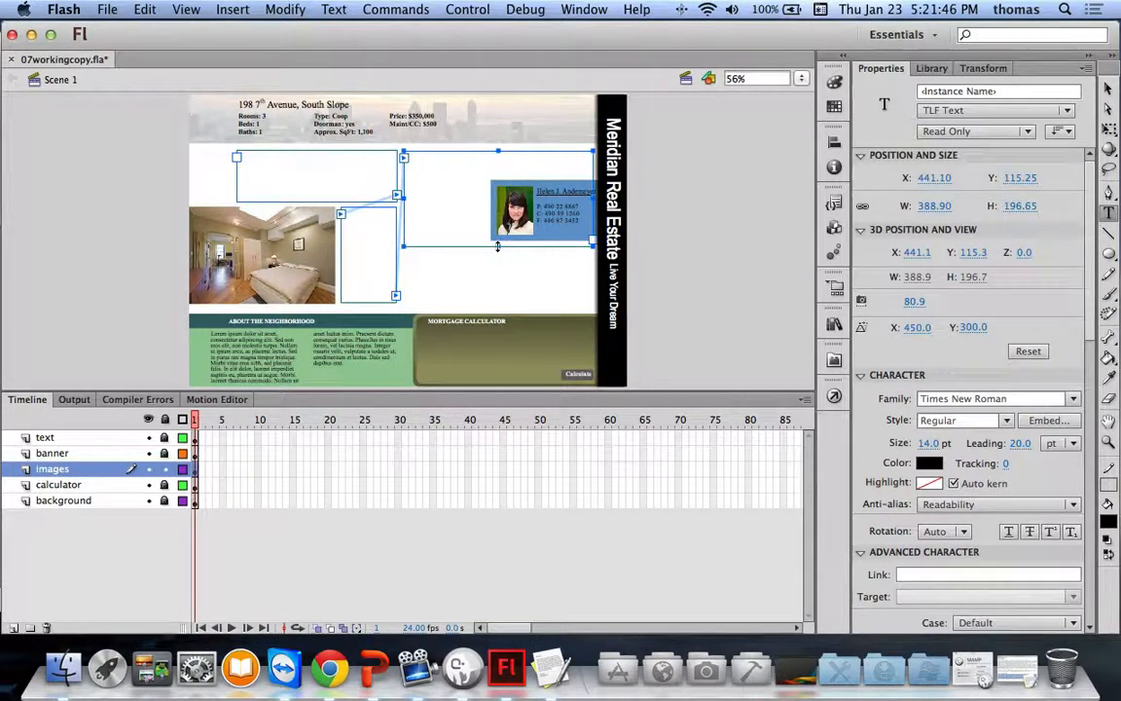
pyautogui.moveTo(498, 202); pyautogui.dragTo(498, 177)
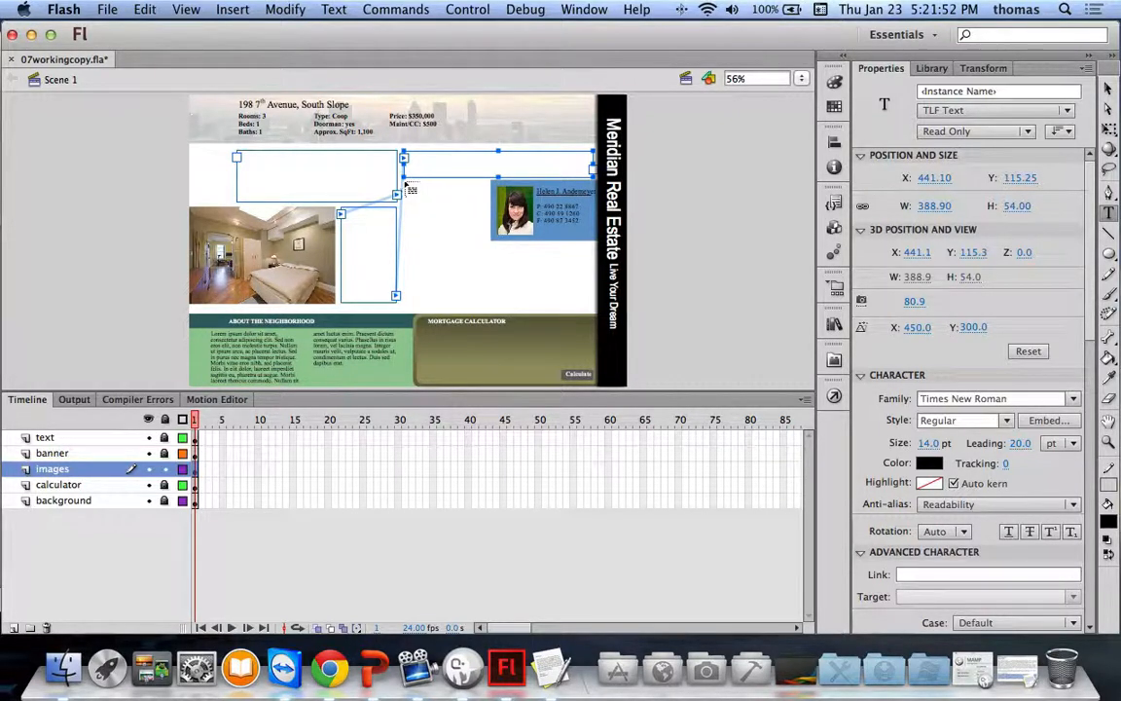
# Step: Link a fourth text box and resize it to about 173 by 119 px in the white space beside the agent's photo
pyautogui.moveTo(407, 184); pyautogui.dragTo(408, 218)
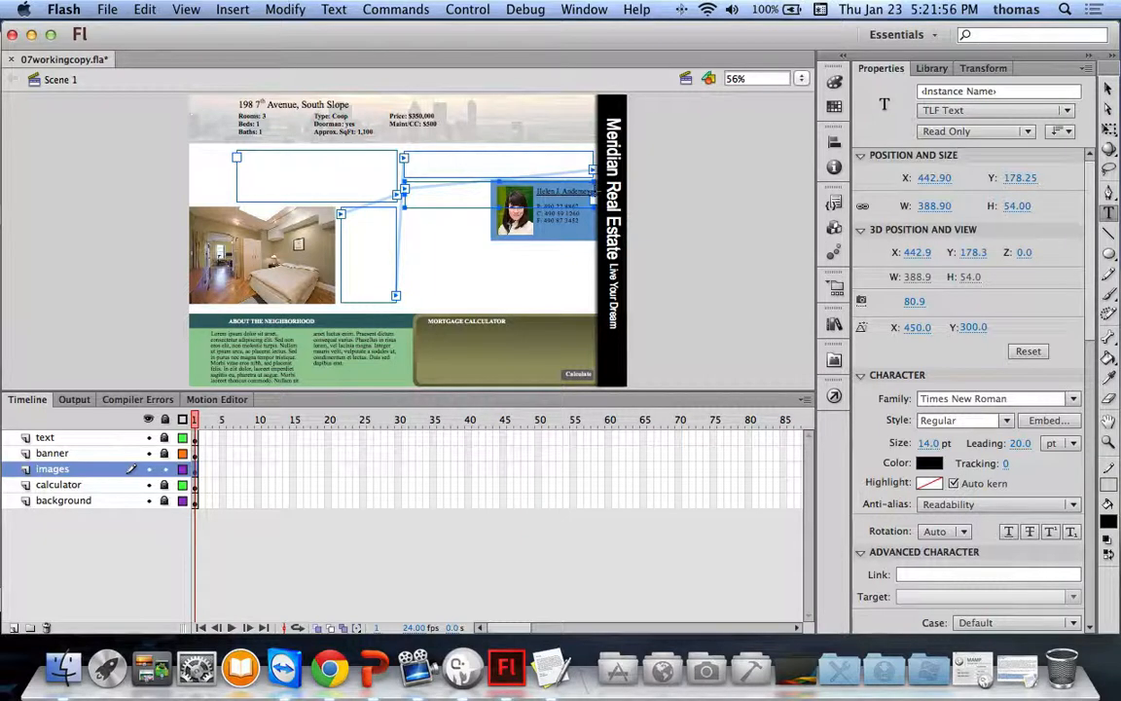
pyautogui.press('v')
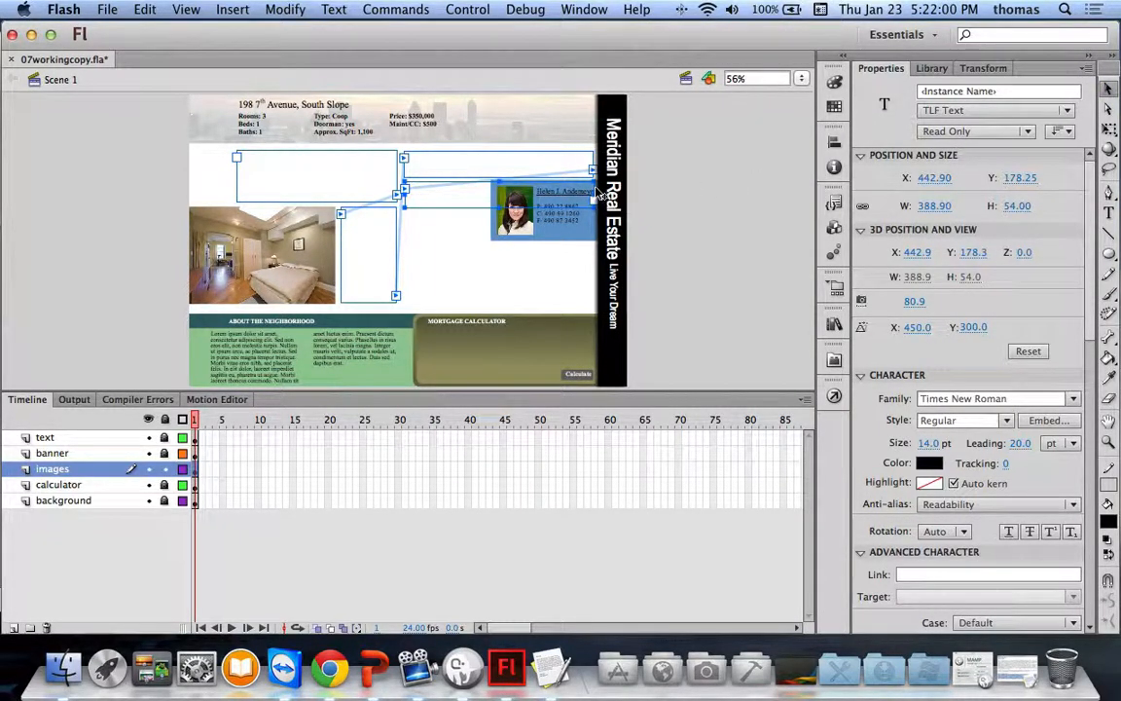
pyautogui.press('z')
pyautogui.moveTo(416, 123); pyautogui.dragTo(581, 239)
pyautogui.press('v')
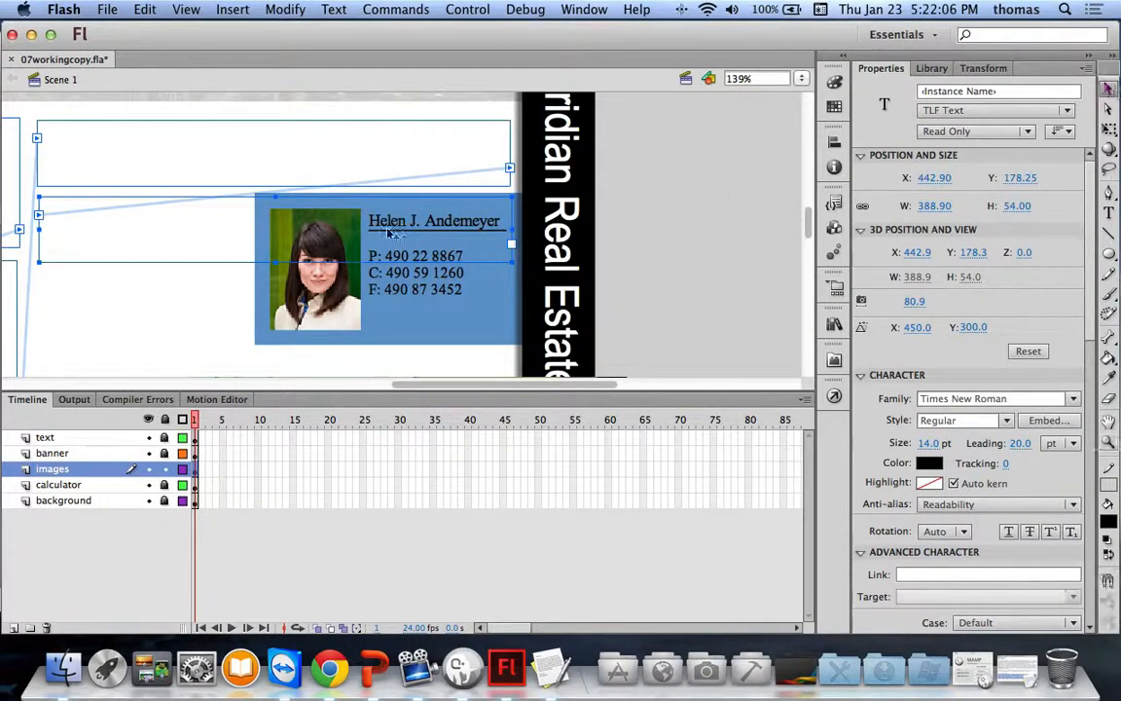
pyautogui.moveTo(512, 227); pyautogui.dragTo(249, 235)
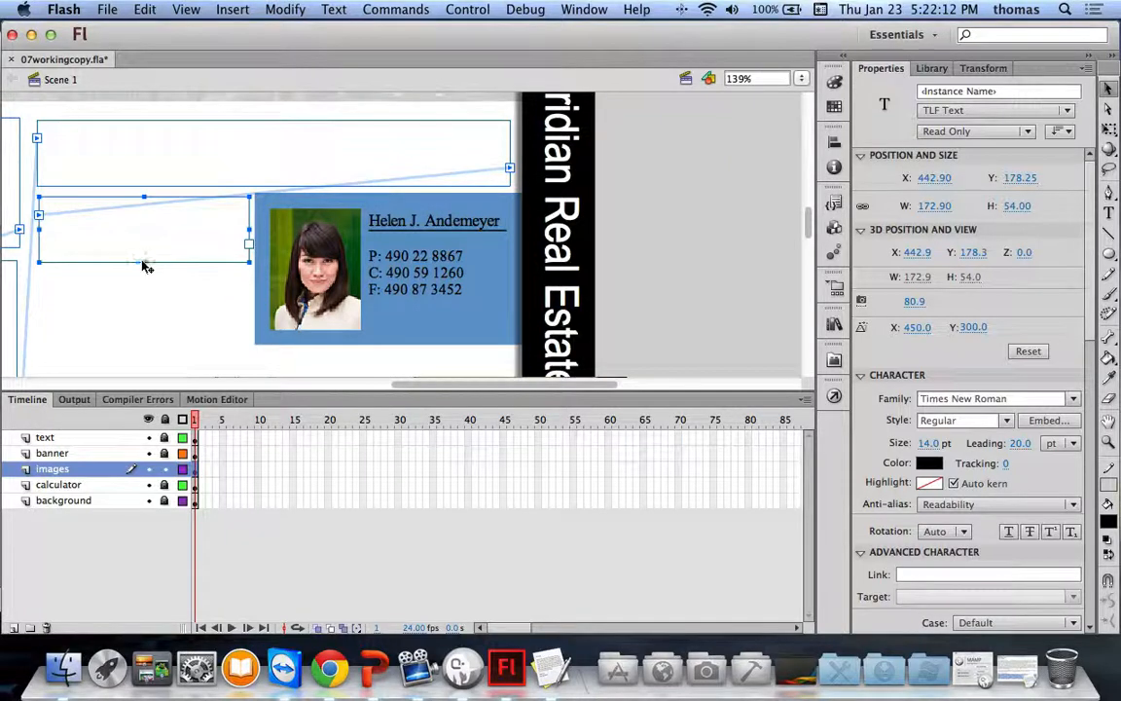
pyautogui.moveTo(144, 262); pyautogui.dragTo(148, 341)
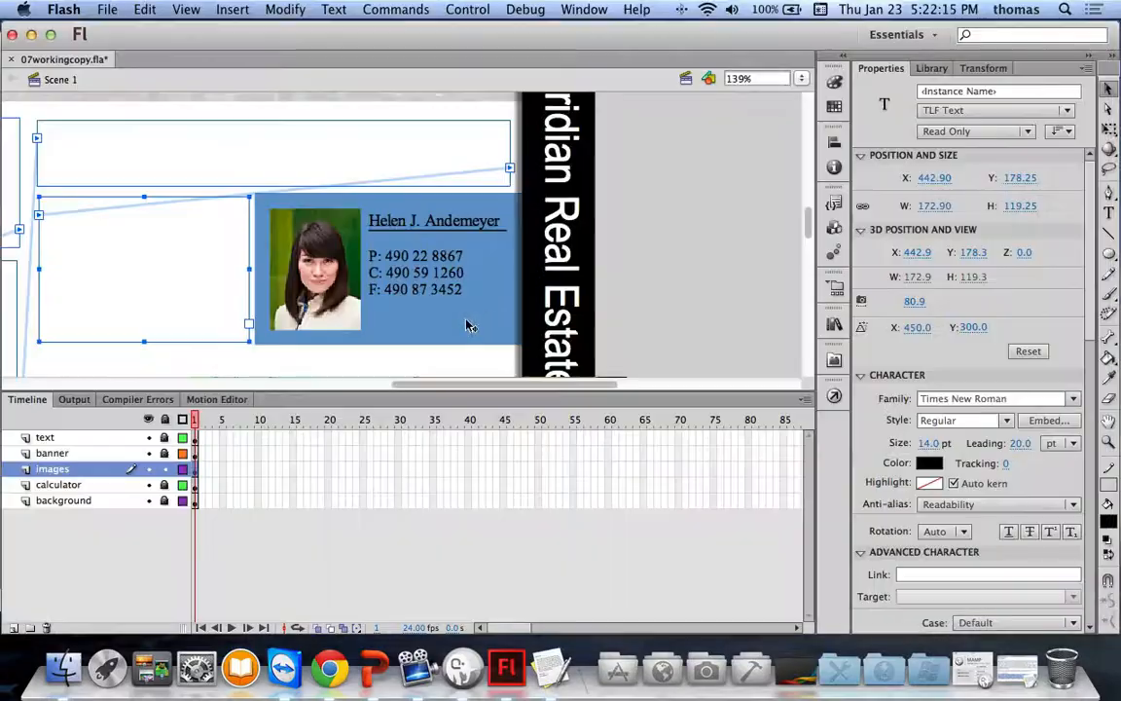
# Step: Draw a fifth linked text box, about 384 by 127 px, between the agent contact graphic and the mortgage calculator
pyautogui.scroll(-5, 425, 308)
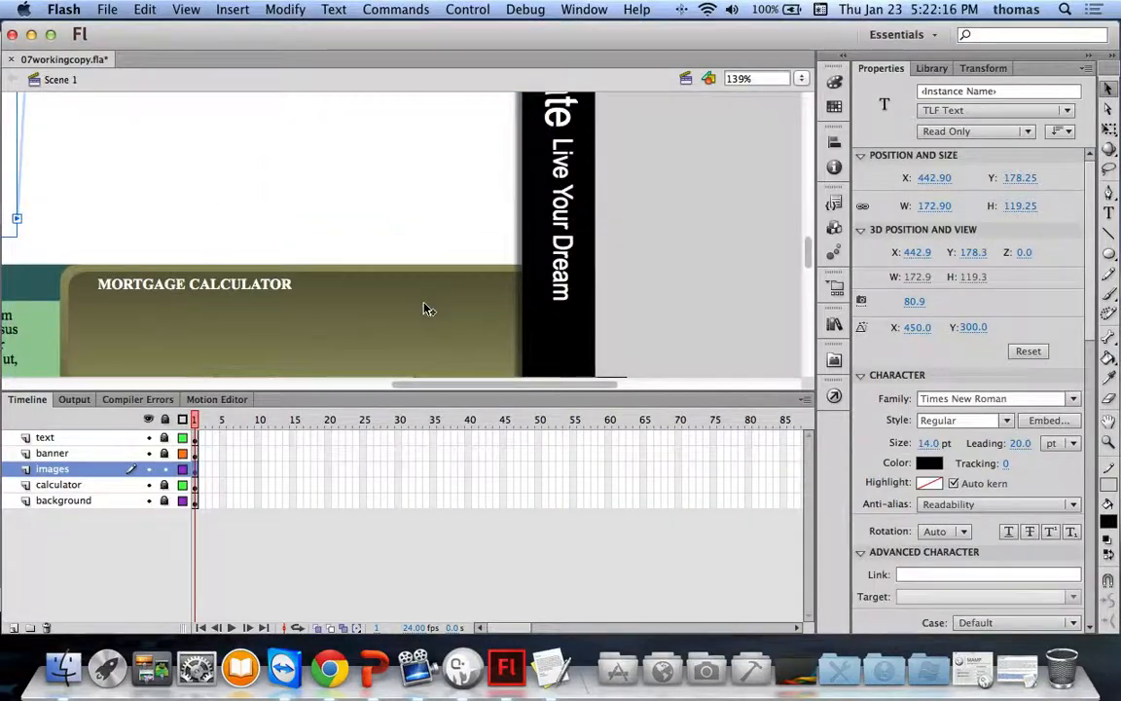
pyautogui.scroll(2, 314, 230)
pyautogui.press('t')
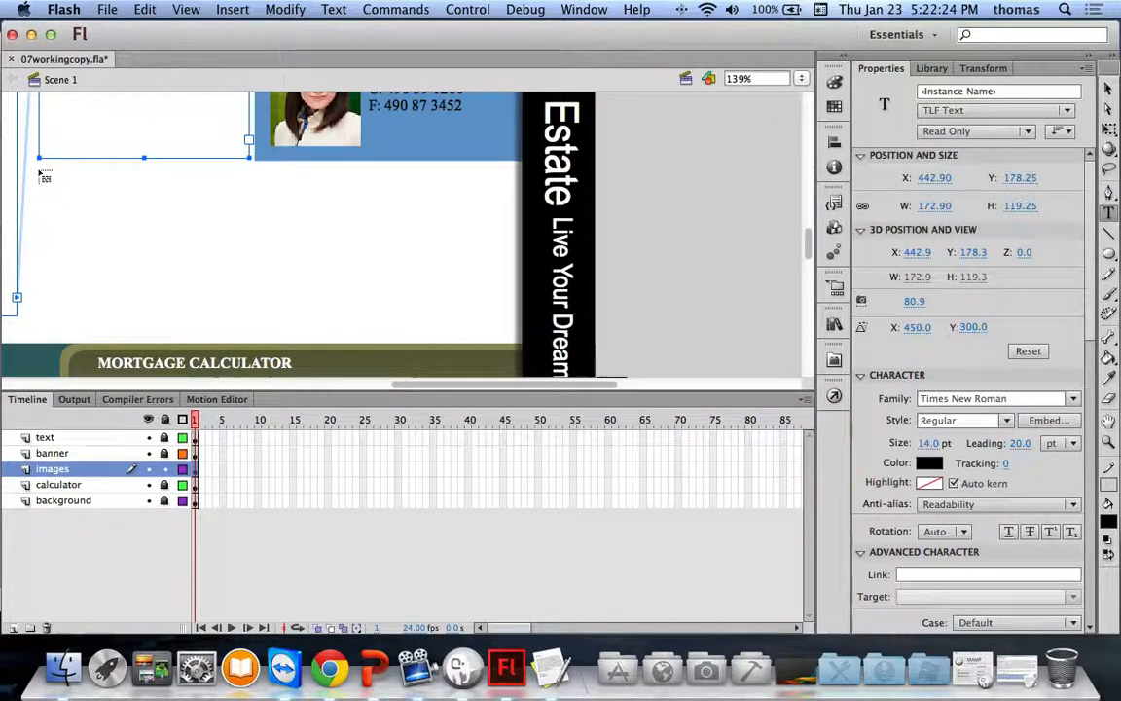
pyautogui.moveTo(36, 167); pyautogui.dragTo(506, 321)
pyautogui.hscroll(-5, 389, 341)
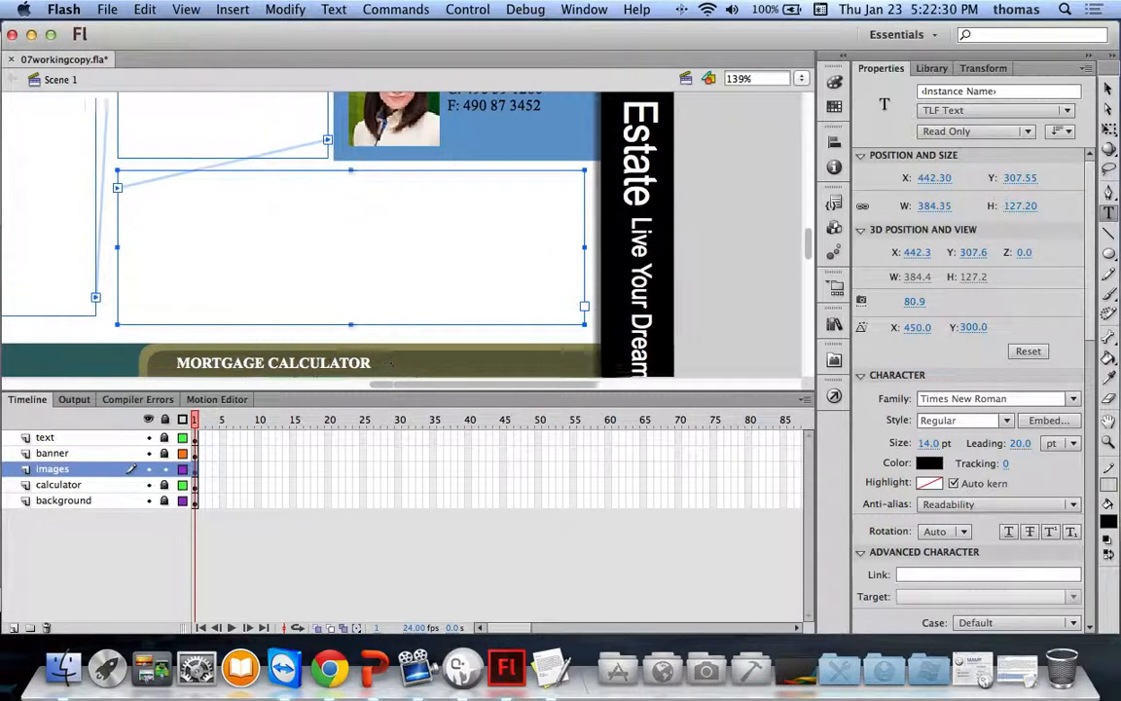
pyautogui.press('v')
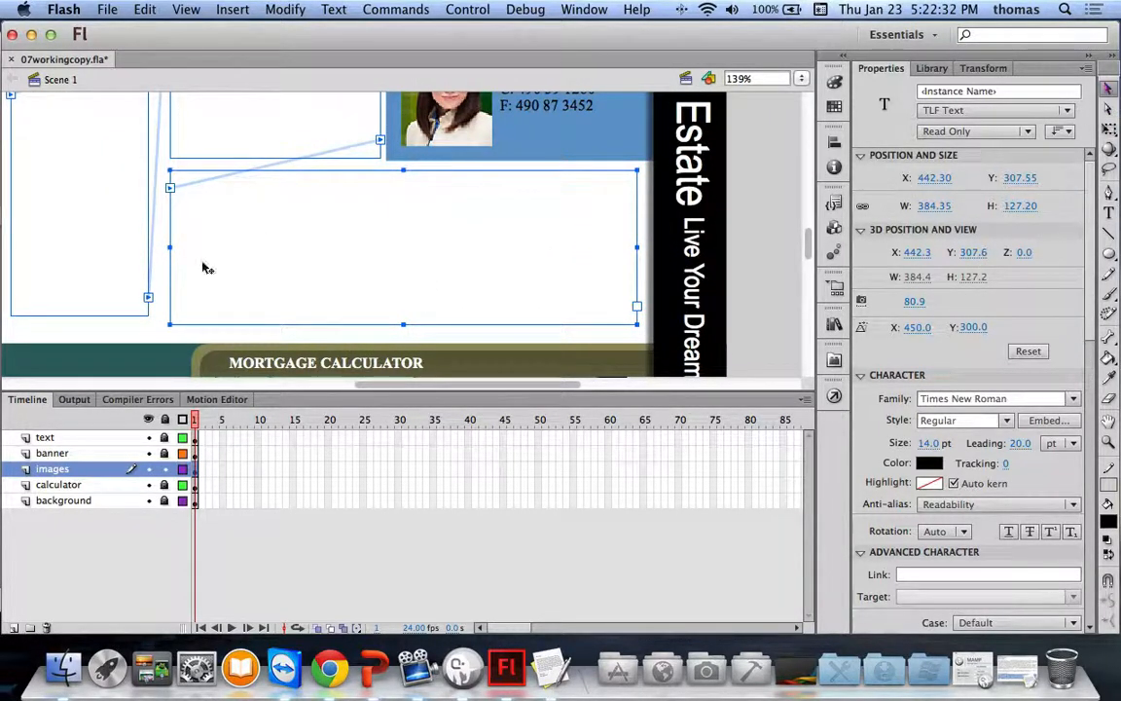
# Step: Extend the lower edge of the text box beside the bedroom photo so the box is about 201 px high
pyautogui.click(65, 321)
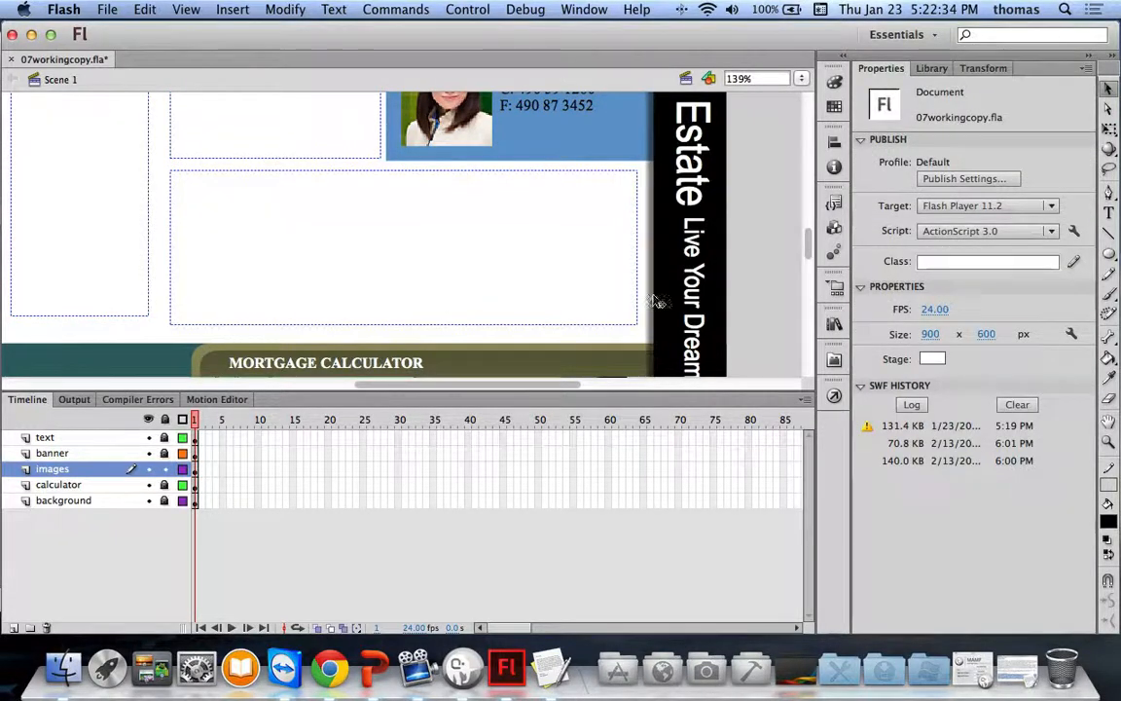
pyautogui.click(148, 218)
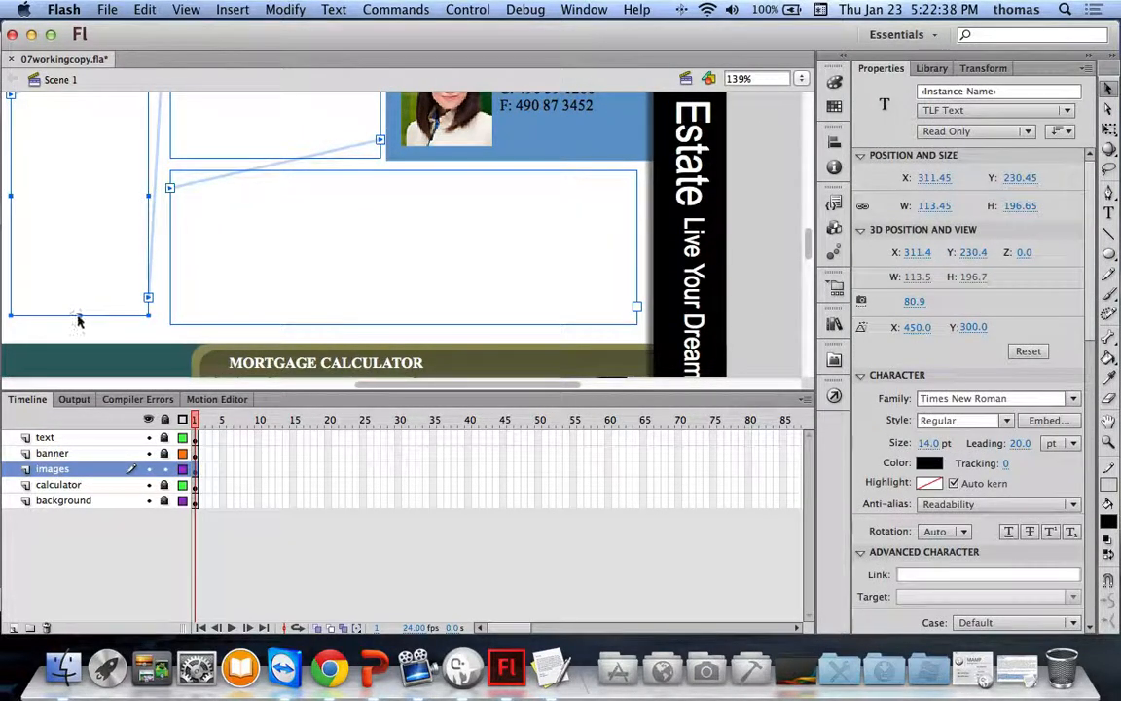
pyautogui.moveTo(80, 321); pyautogui.dragTo(86, 326)
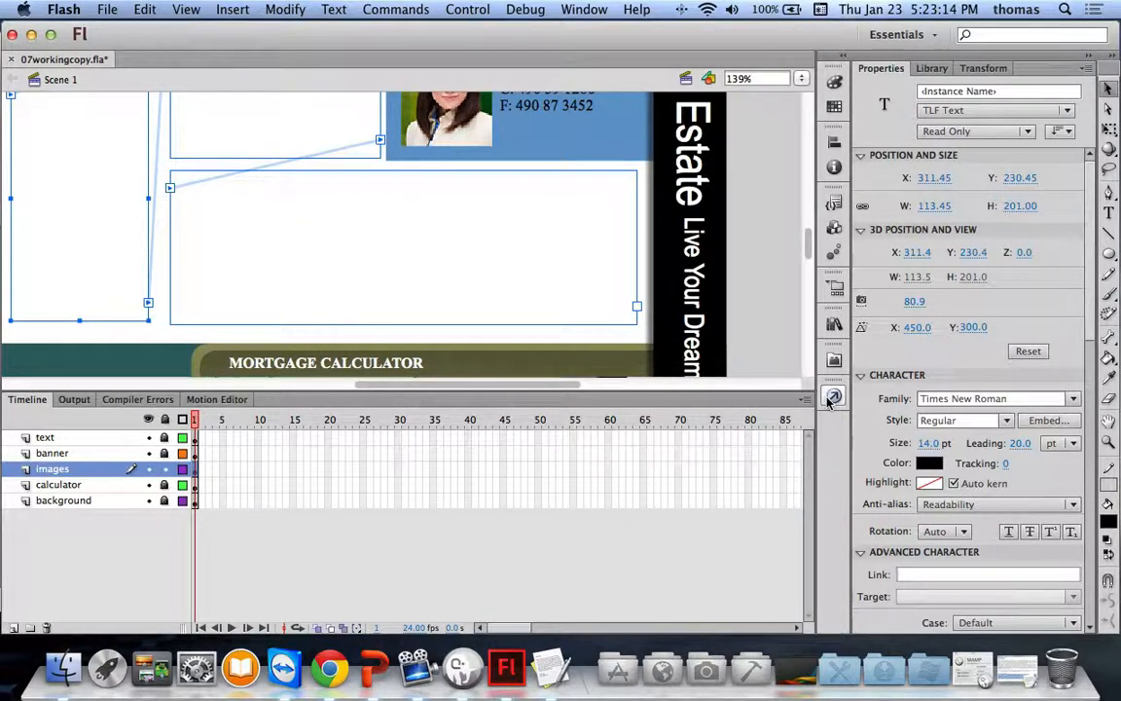
pyautogui.click(801, 78)
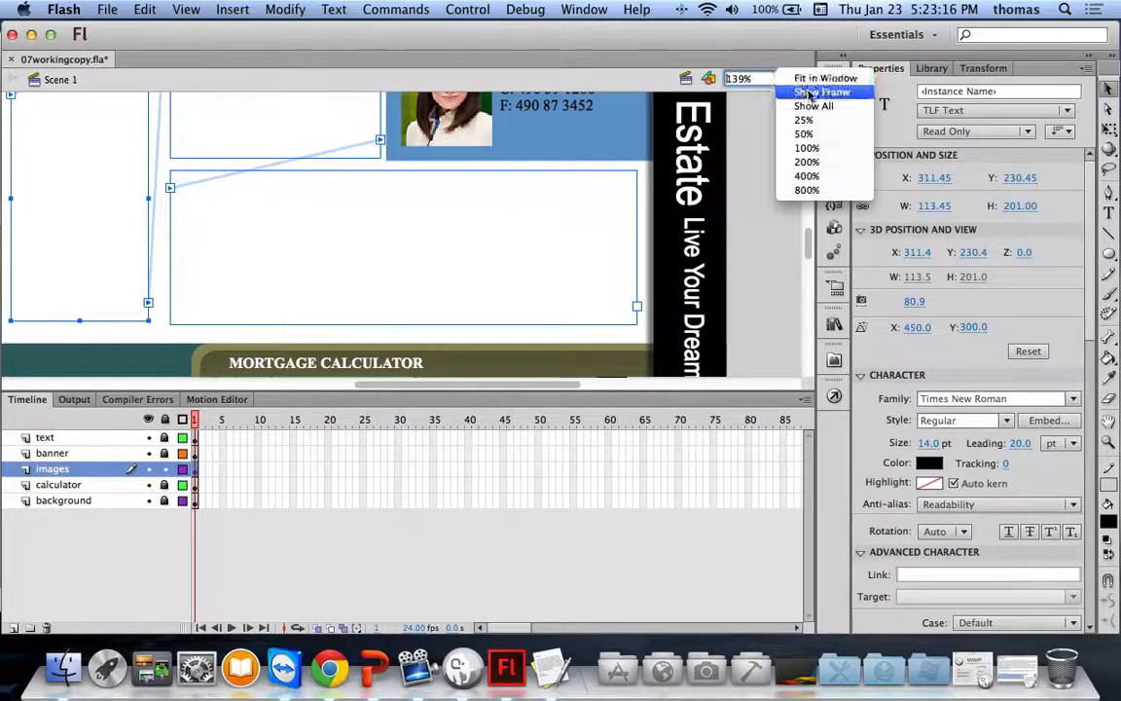
pyautogui.click(820, 78)
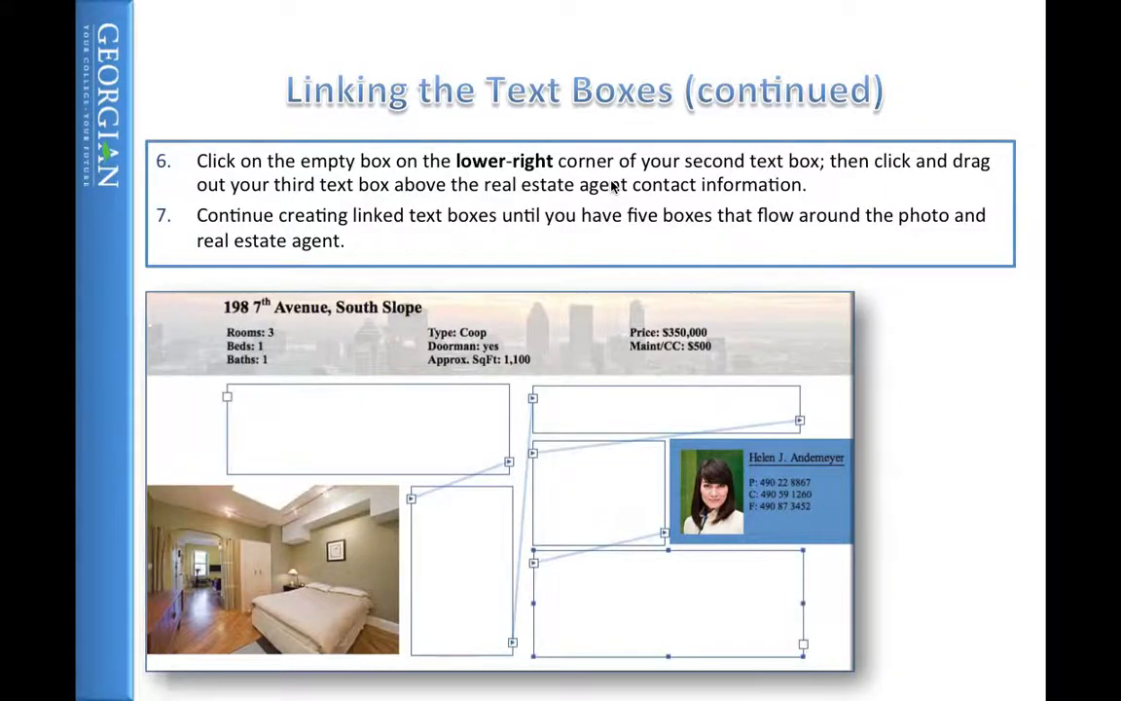
# Step: Check the lesson slide, switch to TextEdit, and copy the description from "Step into this gracious" through "modern living at its finest."
pyautogui.click(614, 187)
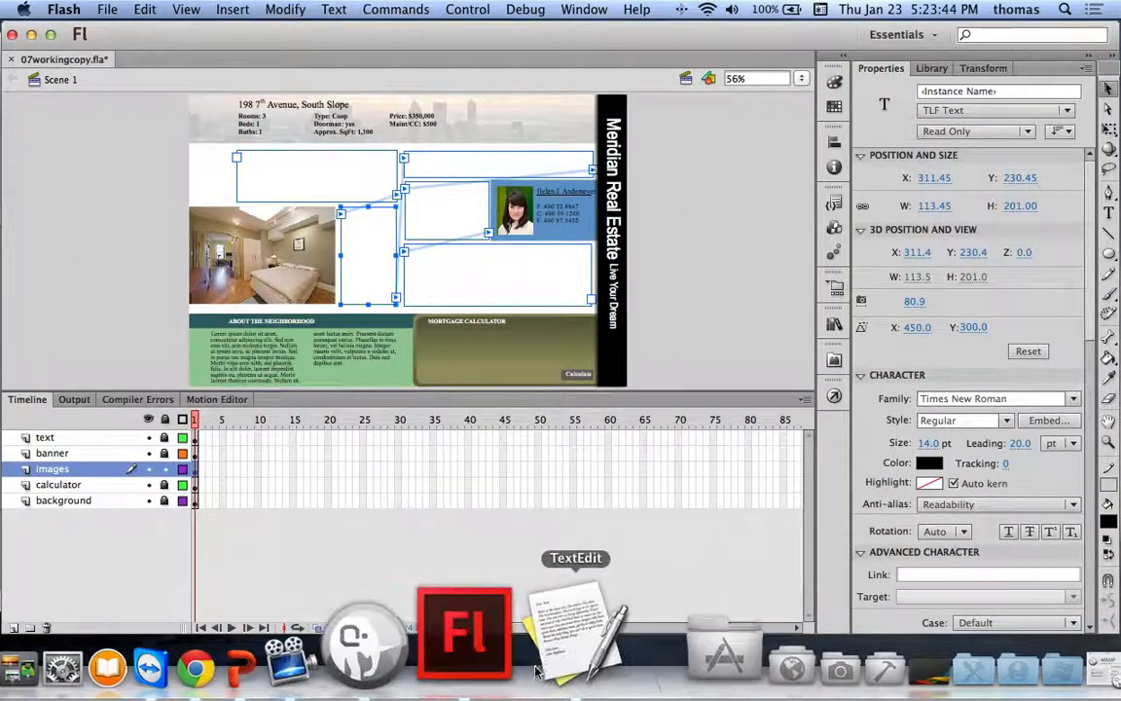
pyautogui.click(551, 654)
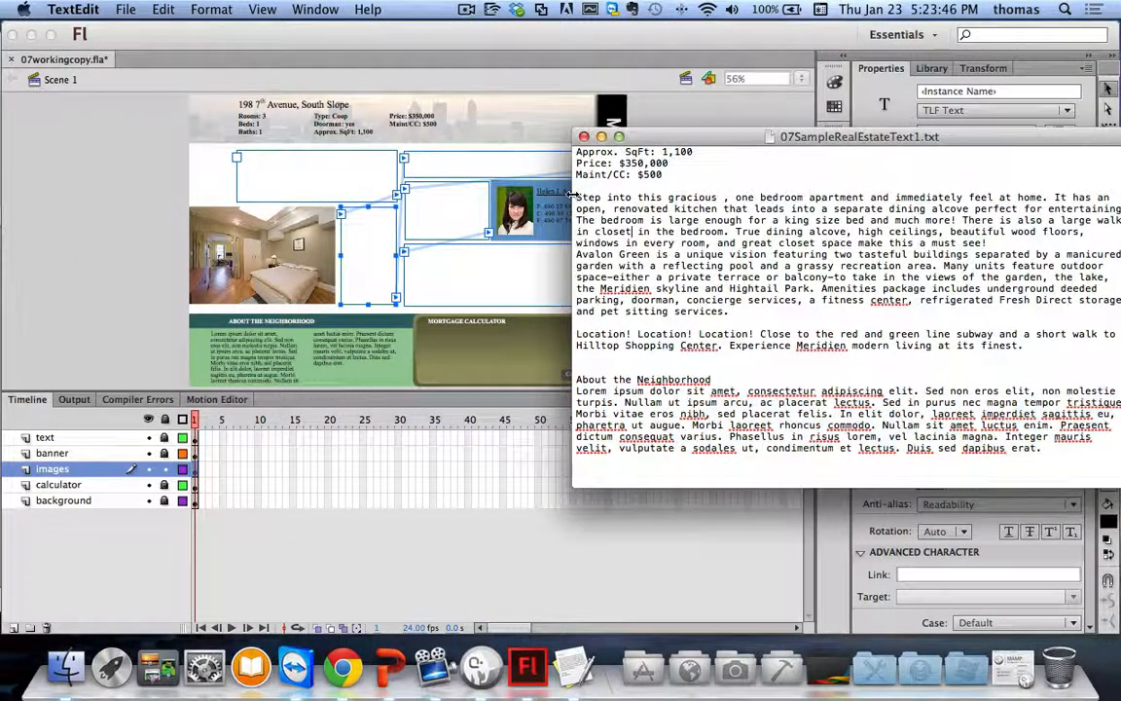
pyautogui.moveTo(576, 198); pyautogui.dragTo(1020, 334)
pyautogui.press('super+c')
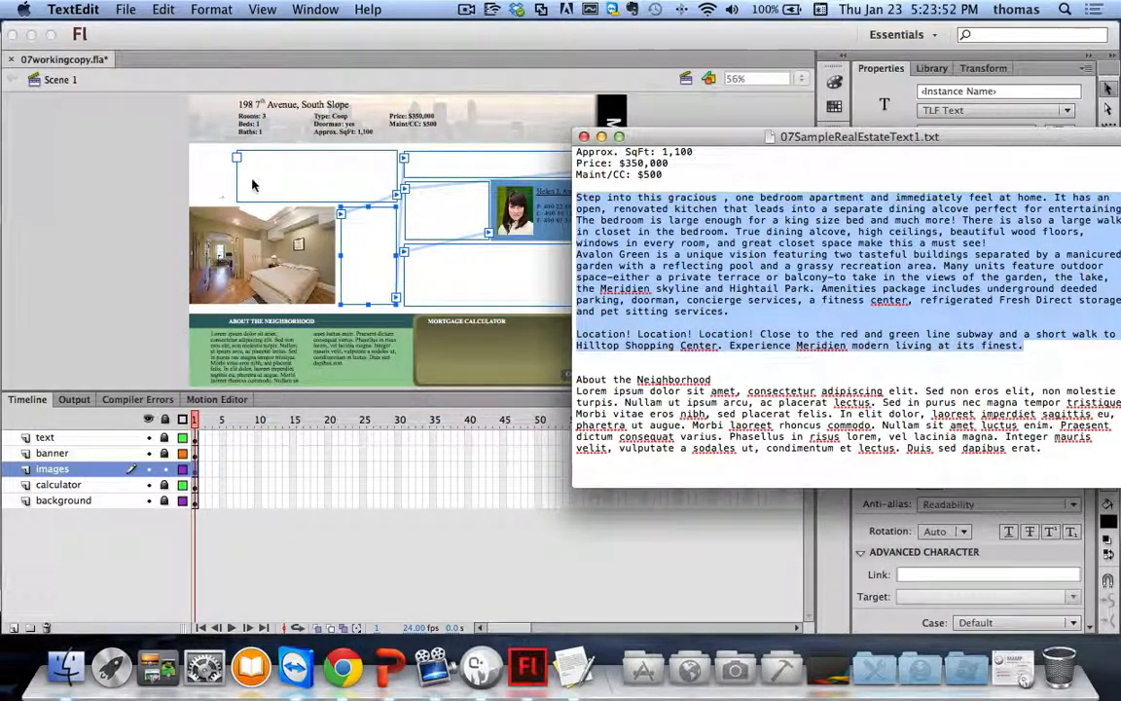
# Step: Switch back to Flash and paste the copied property description into the first linked text box above the bedroom photo
pyautogui.click(235, 156)
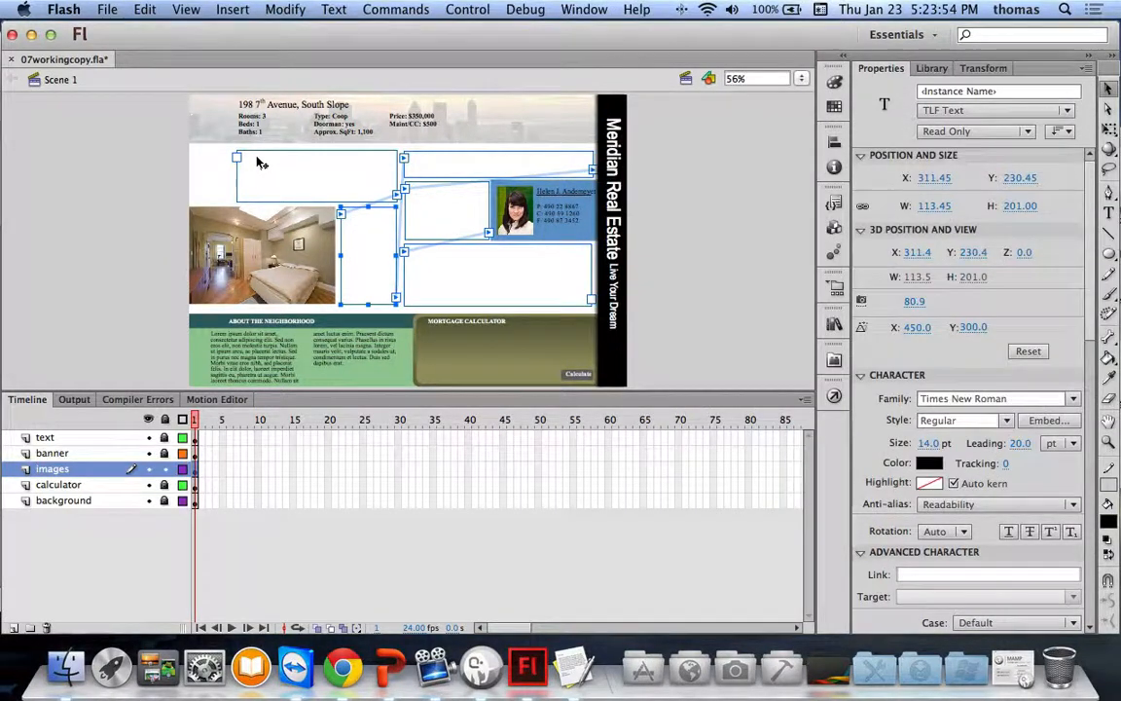
pyautogui.click(1108, 443)
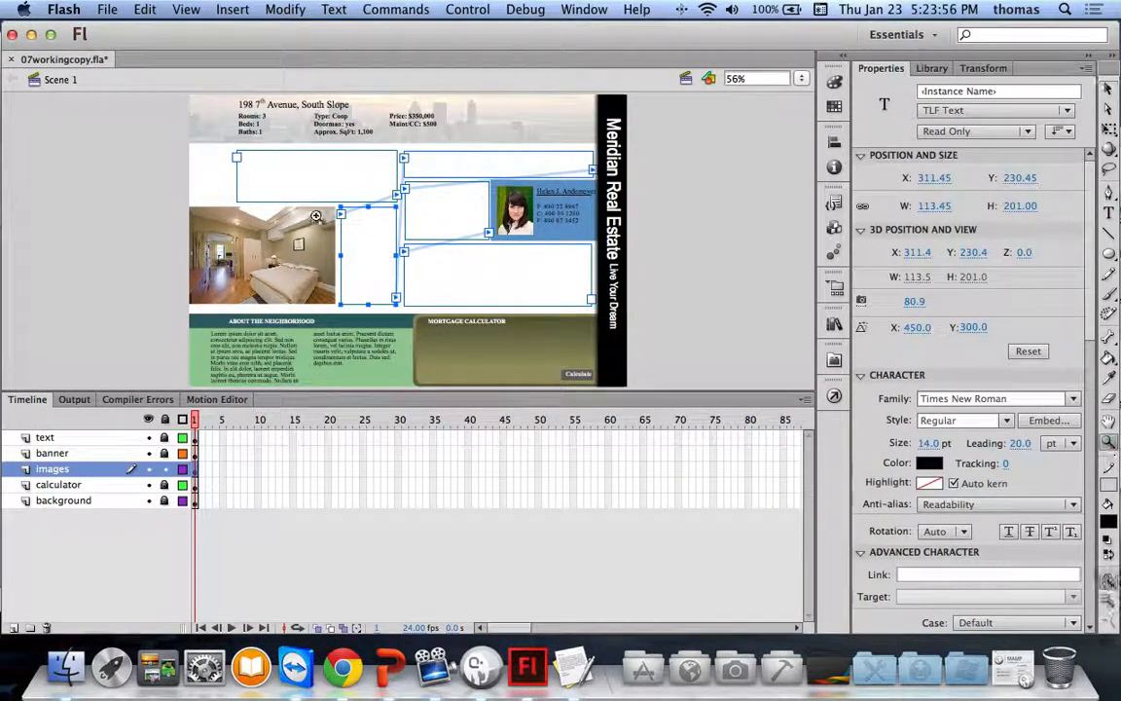
pyautogui.moveTo(214, 127); pyautogui.dragTo(416, 246)
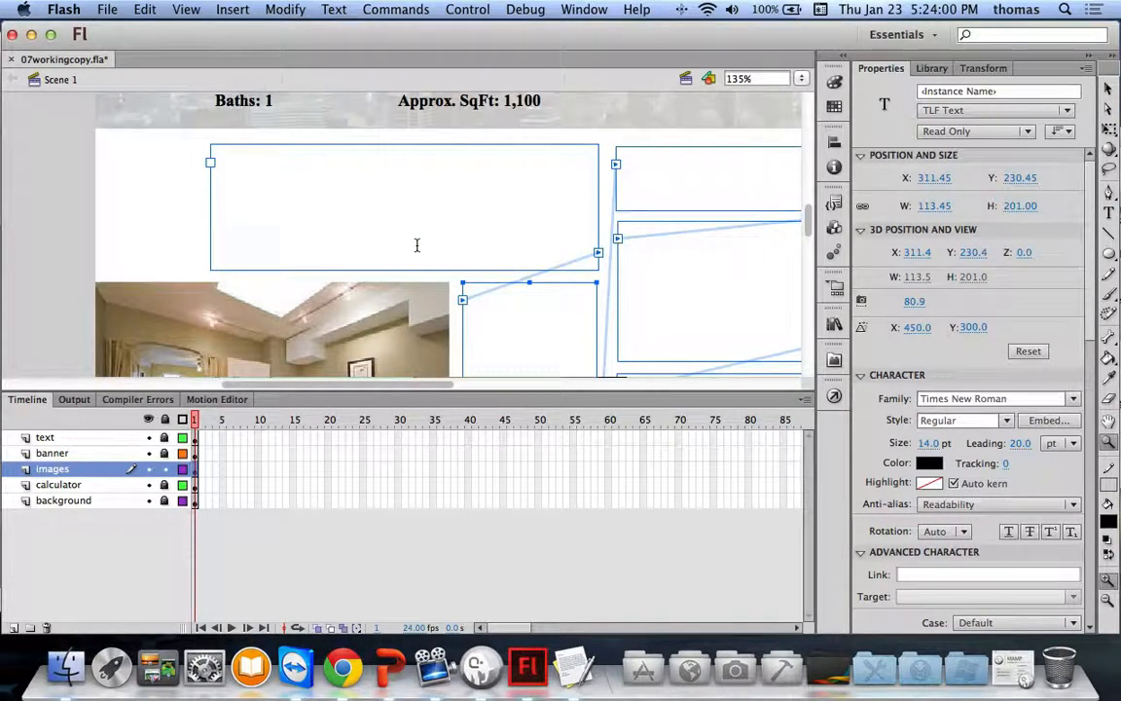
pyautogui.click(1110, 212)
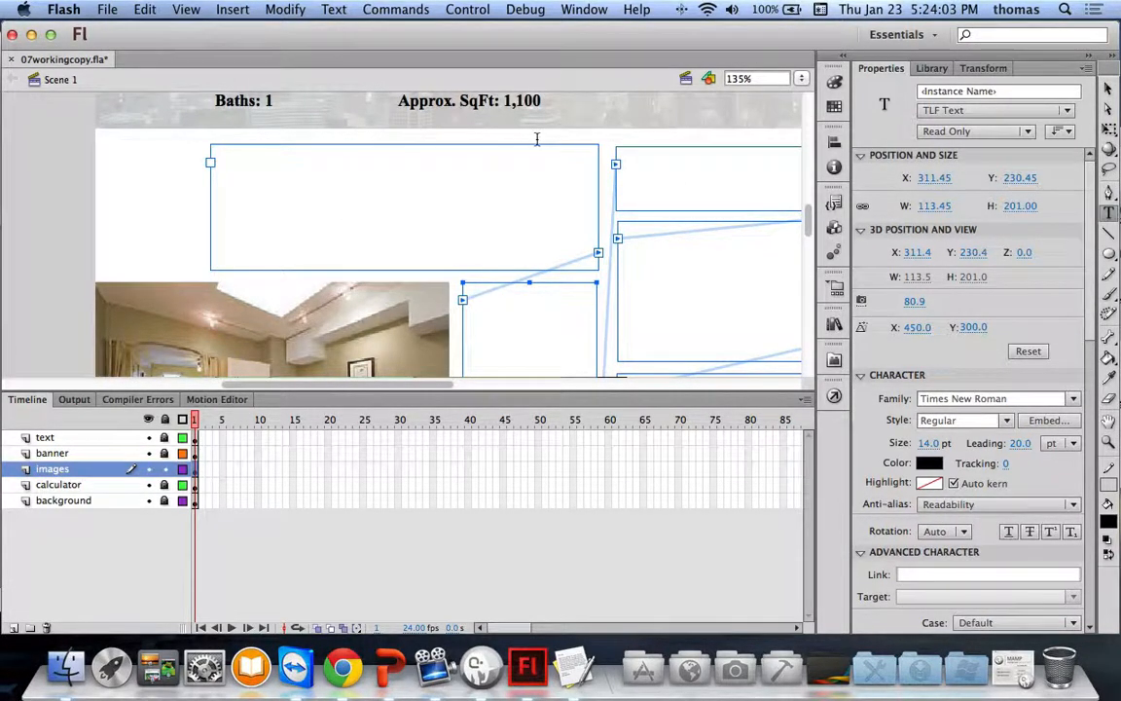
pyautogui.click(220, 150)
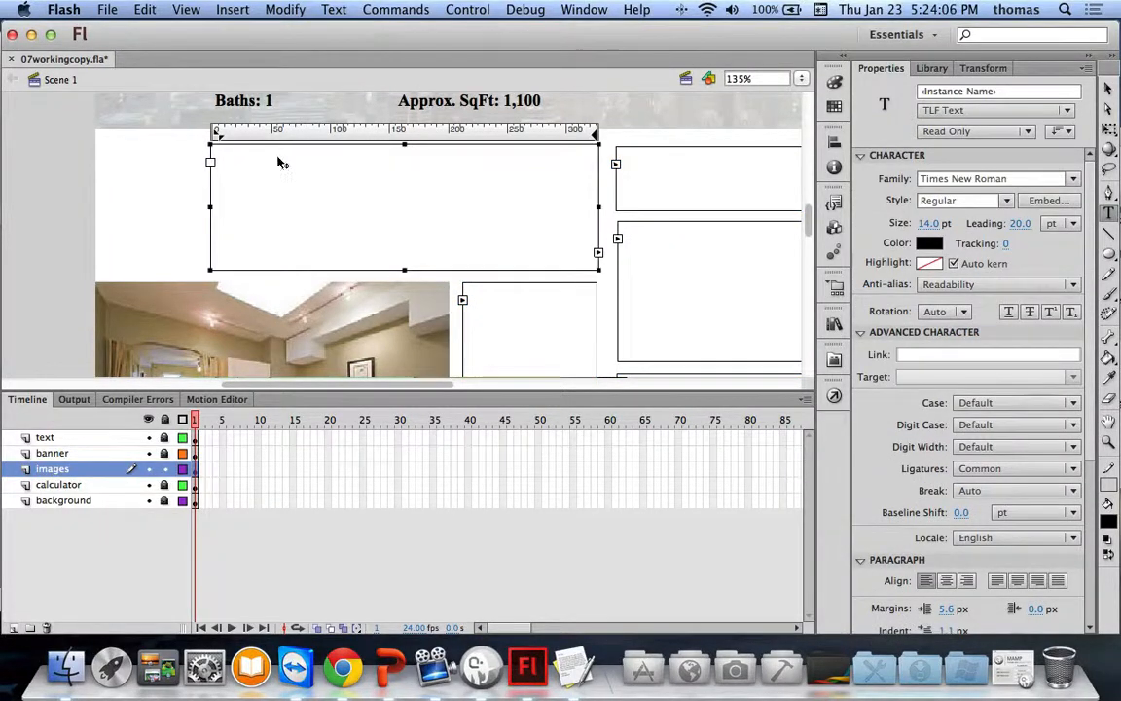
pyautogui.press('super+v')
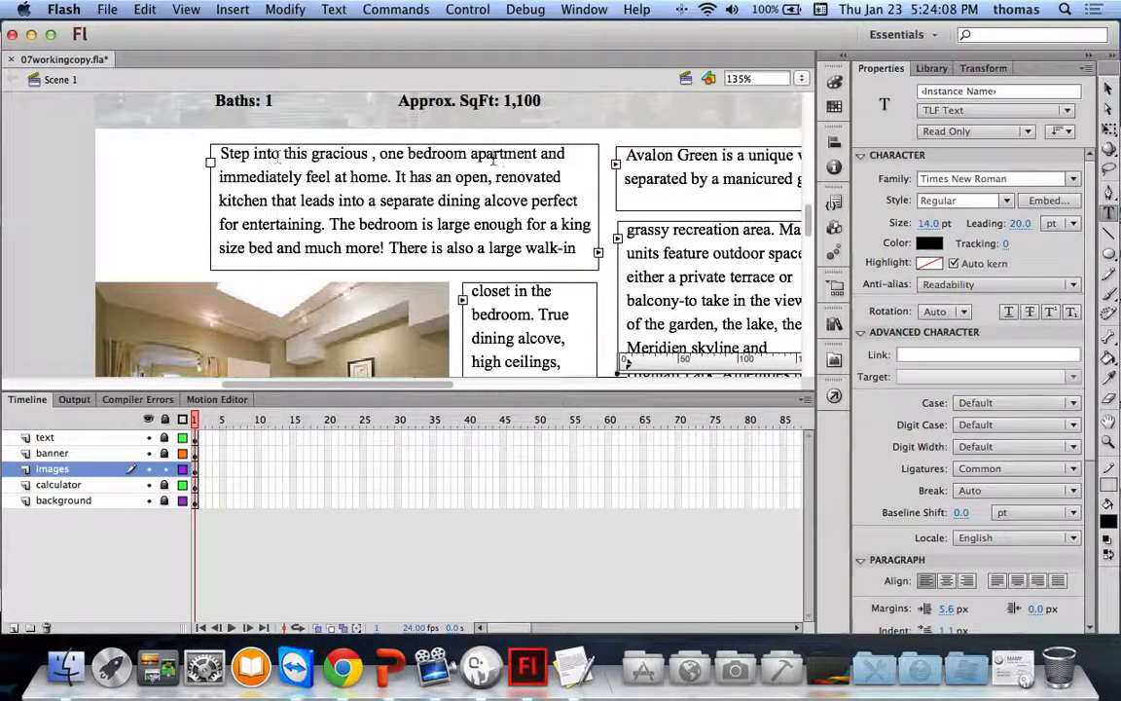
# Step: Enlarge the text box beside the bedroom photo to about 121 by 209 px
pyautogui.scroll(-5, 679, 249)
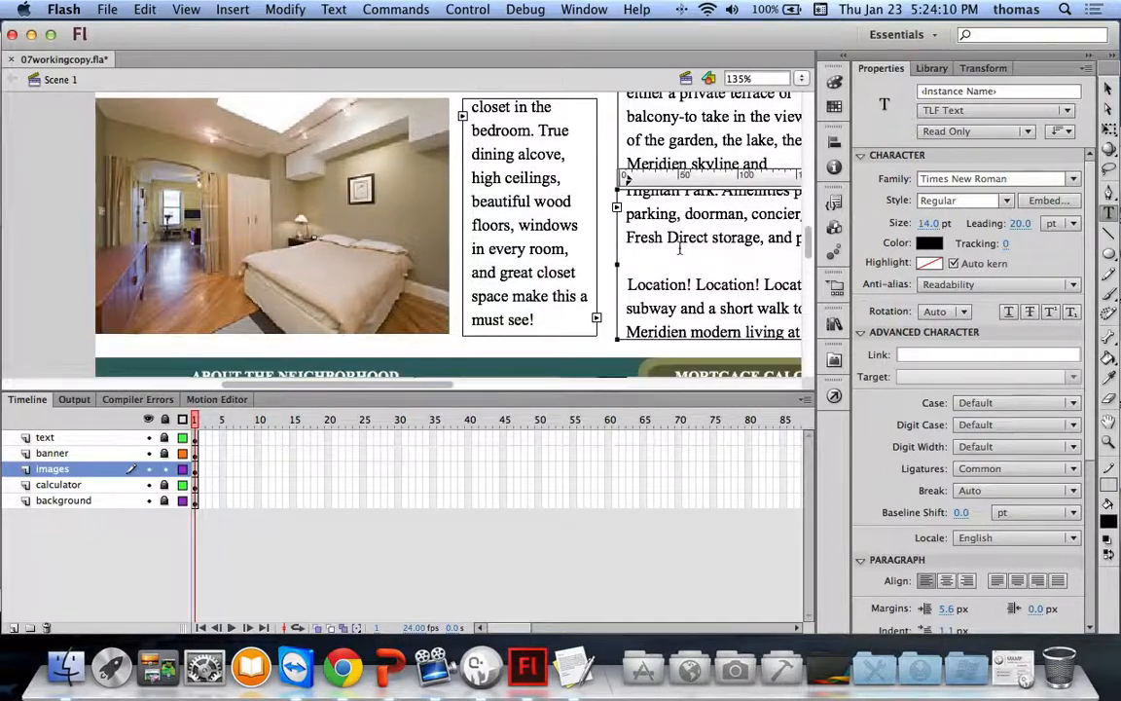
pyautogui.scroll(-3, 680, 249)
pyautogui.scroll(3, 680, 252)
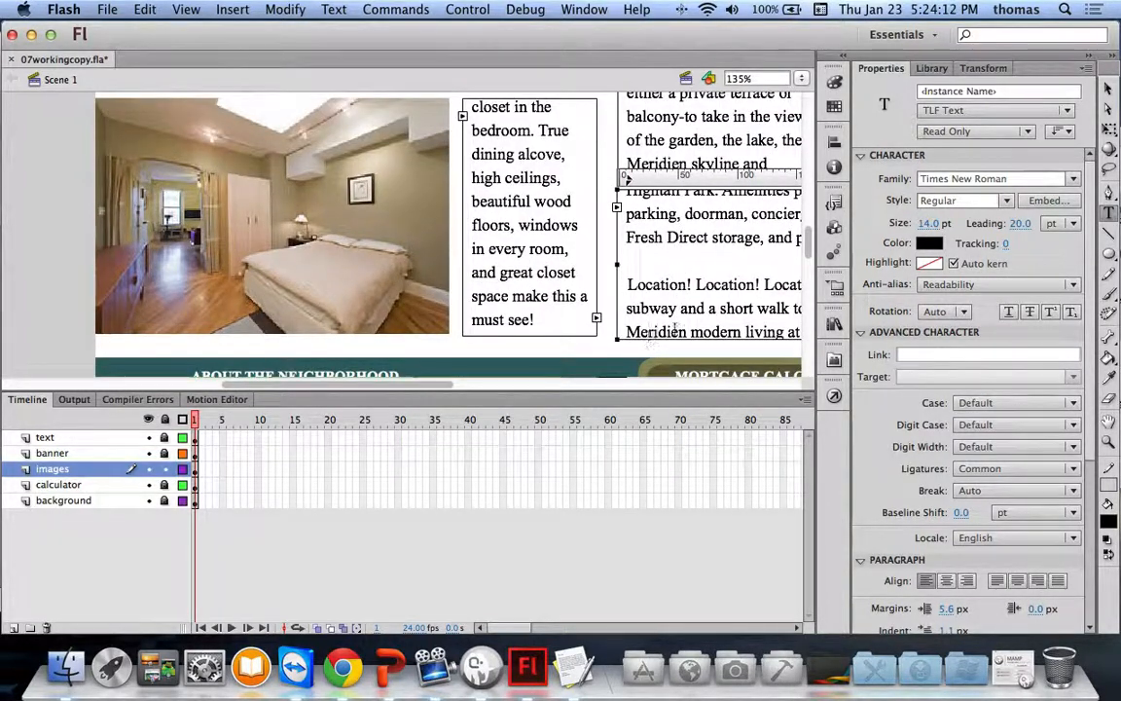
pyautogui.hscroll(6, 643, 331)
pyautogui.hscroll(1, 639, 327)
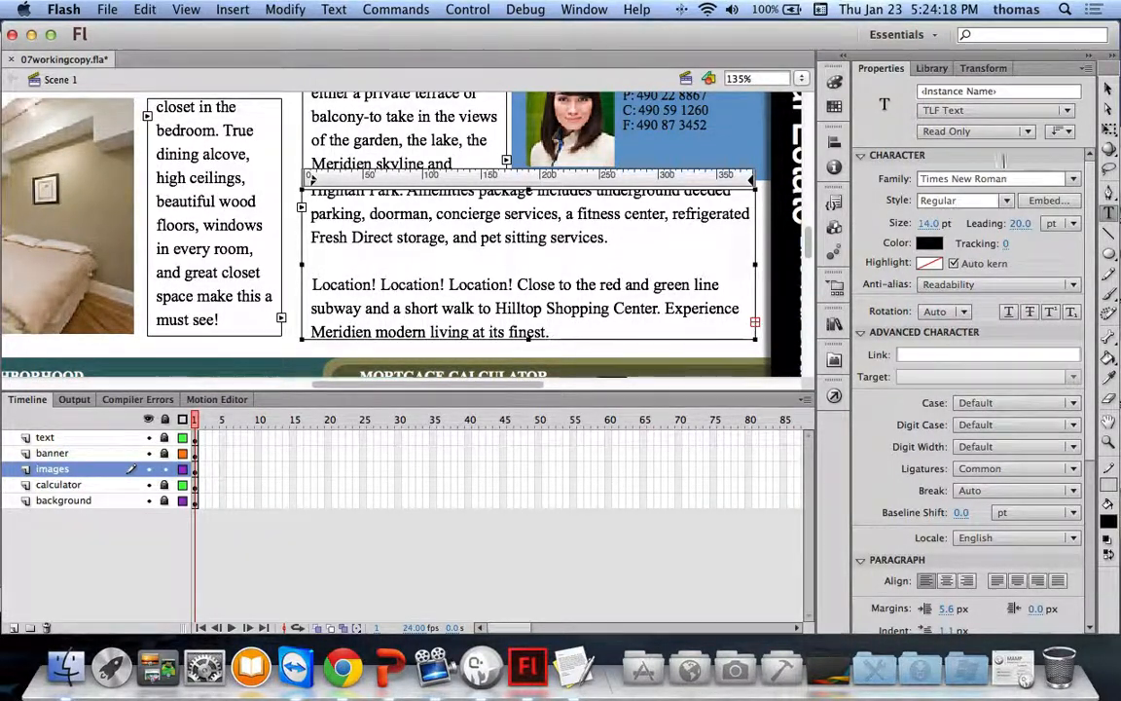
pyautogui.press('Escape')
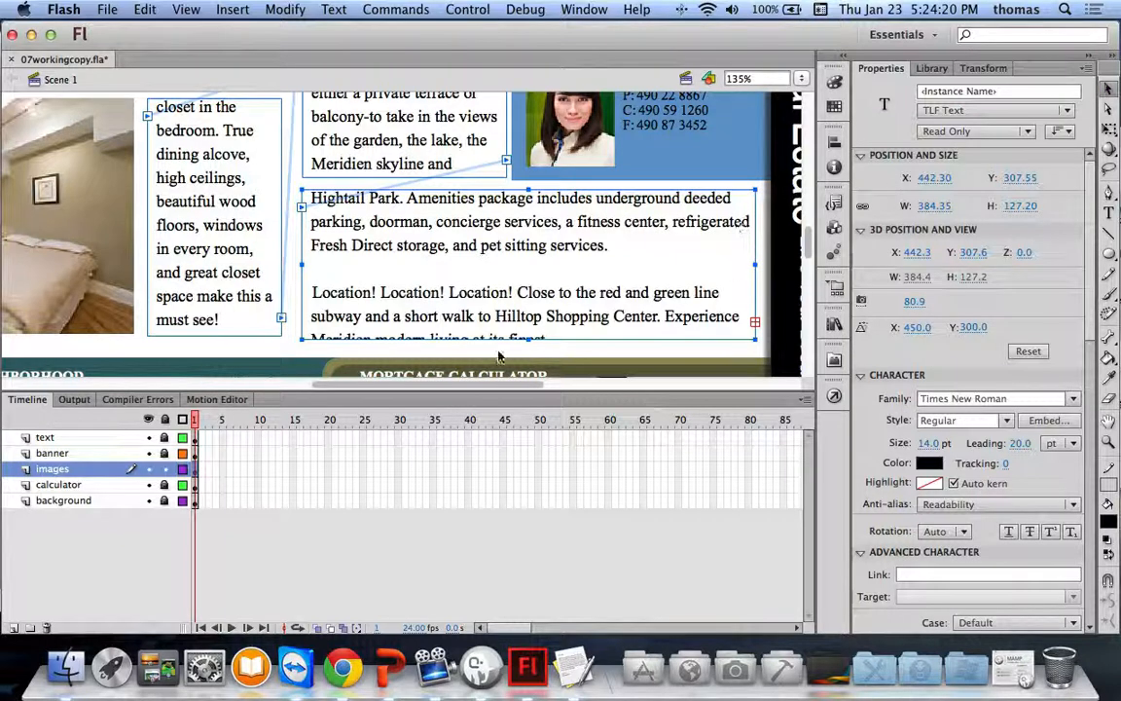
pyautogui.click(199, 303)
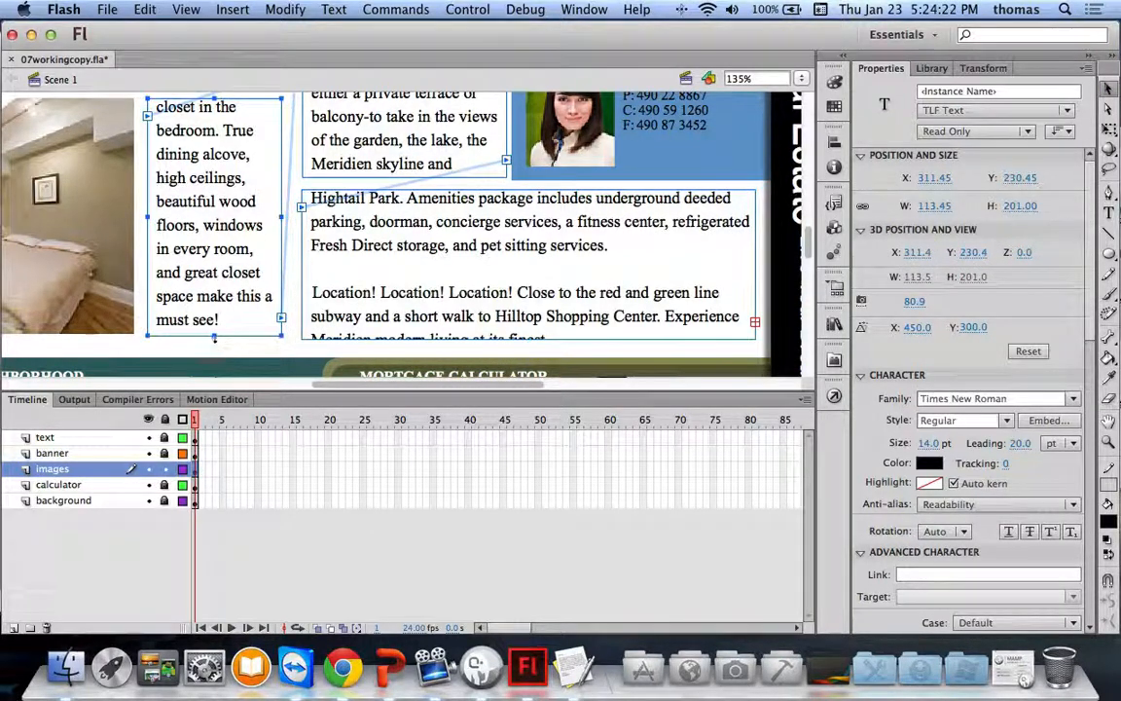
pyautogui.moveTo(216, 338); pyautogui.dragTo(211, 346)
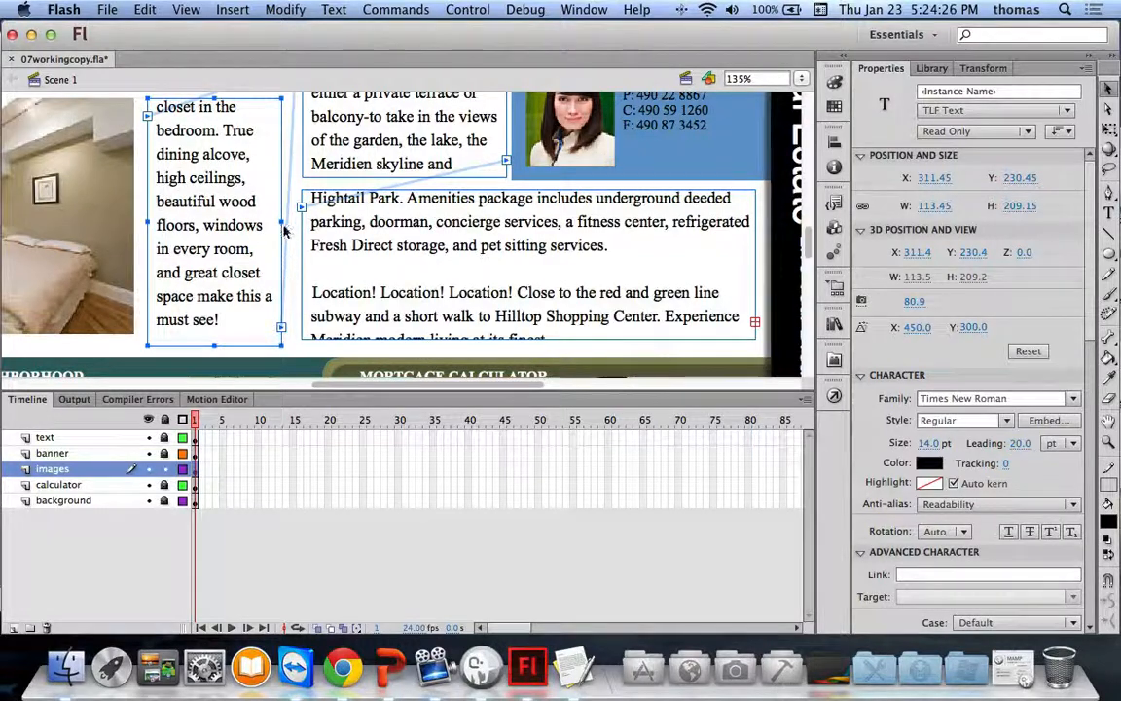
pyautogui.moveTo(282, 222); pyautogui.dragTo(283, 222)
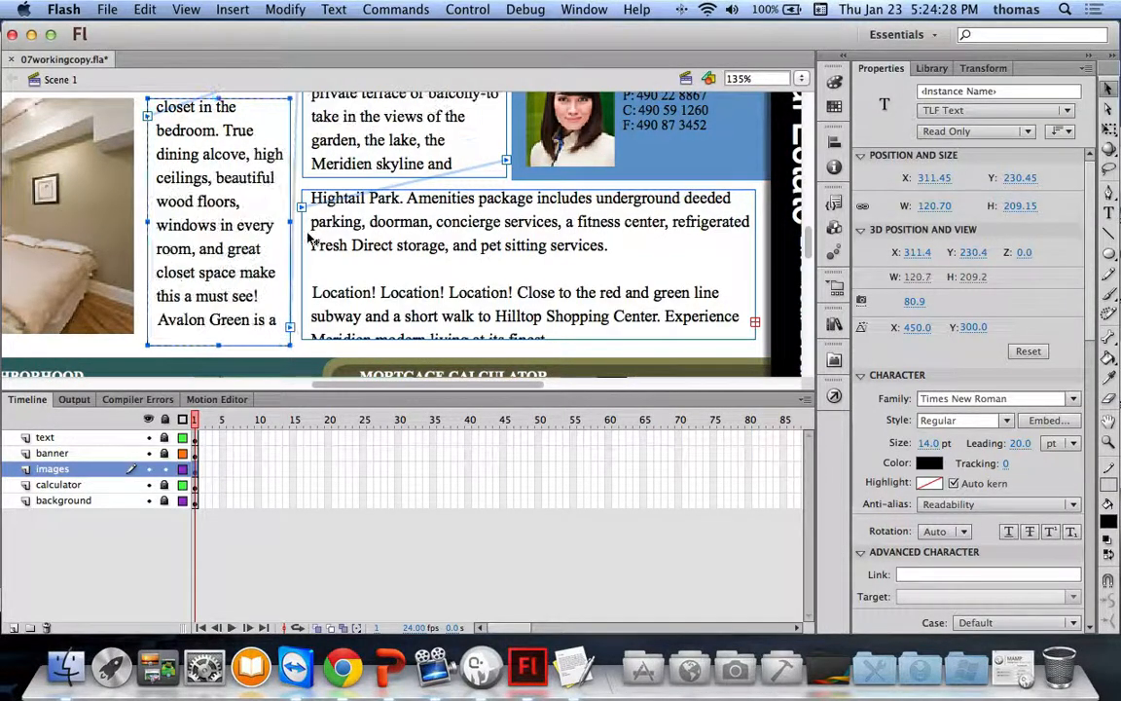
# Step: Widen the first text box above the bedroom photo to about 335 px
pyautogui.scroll(5, 283, 214)
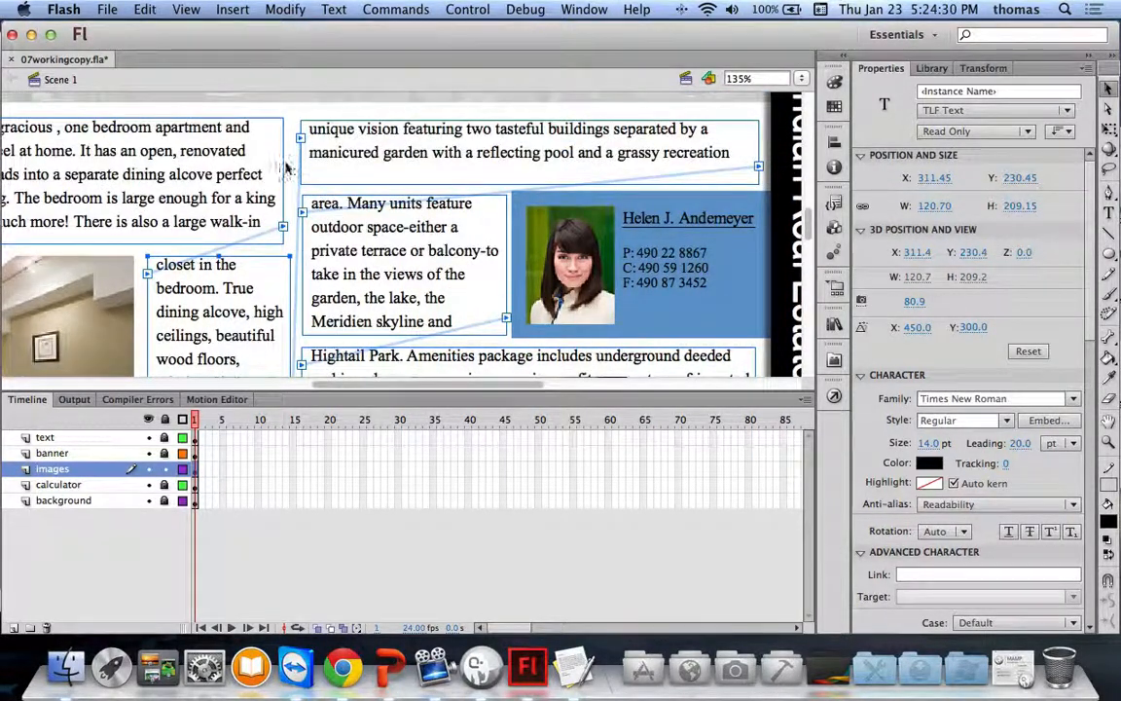
pyautogui.click(279, 174)
pyautogui.moveTo(282, 176); pyautogui.dragTo(289, 180)
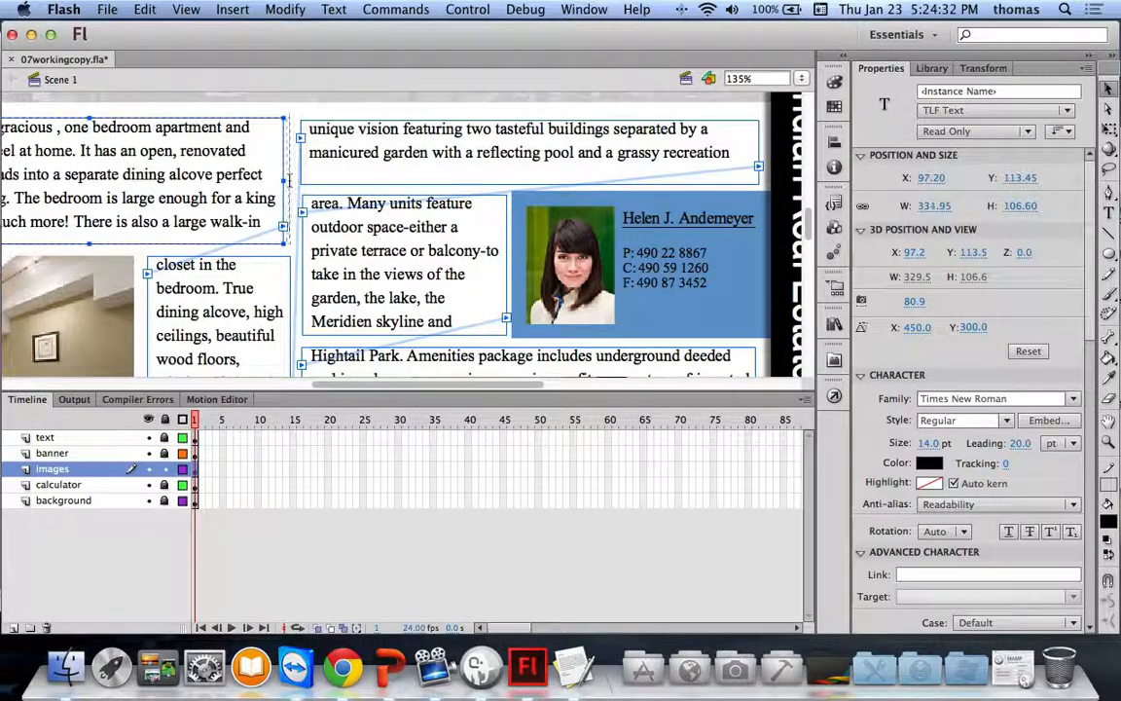
pyautogui.scroll(-3, 404, 248)
pyautogui.scroll(4, 409, 246)
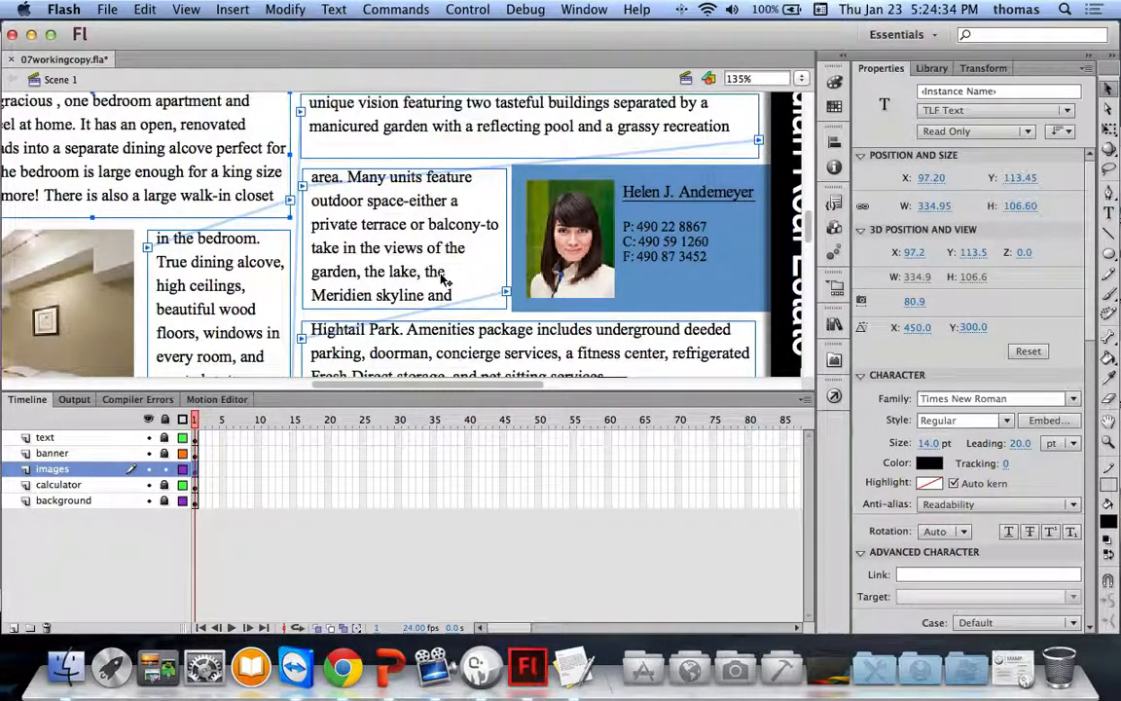
# Step: Extend the upper and lower edges of the first text box so it is about 119 px high
pyautogui.scroll(1, 451, 252)
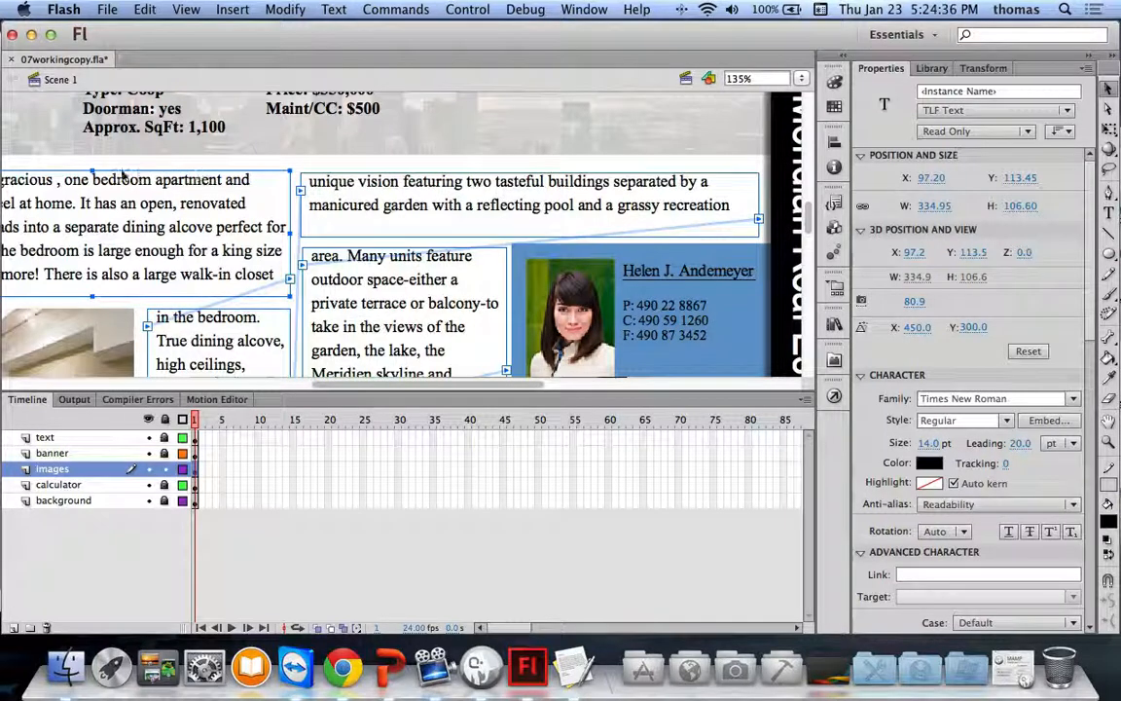
pyautogui.hscroll(-3, 131, 183)
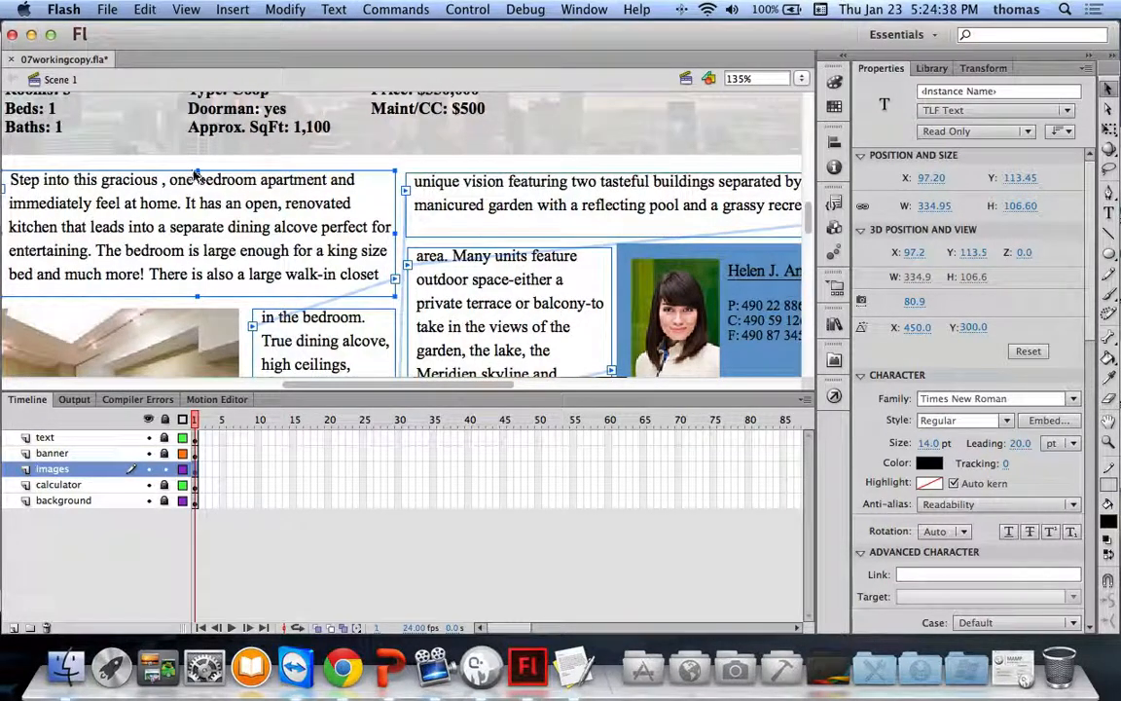
pyautogui.moveTo(197, 171); pyautogui.dragTo(199, 163)
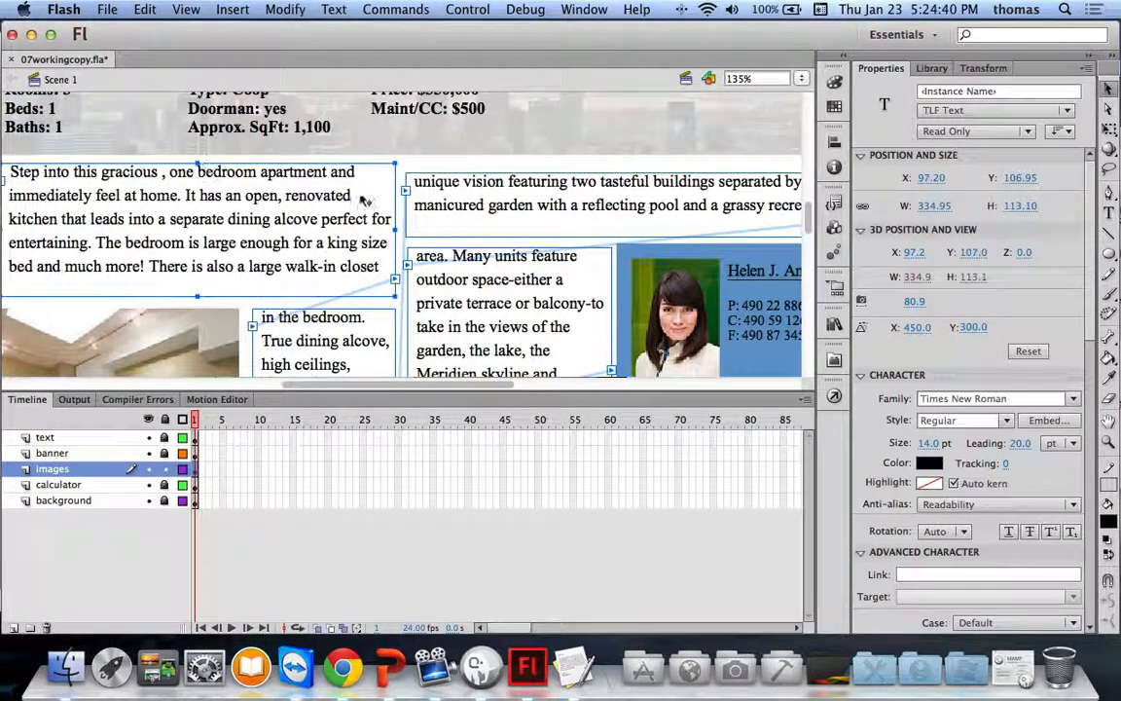
pyautogui.click(553, 163)
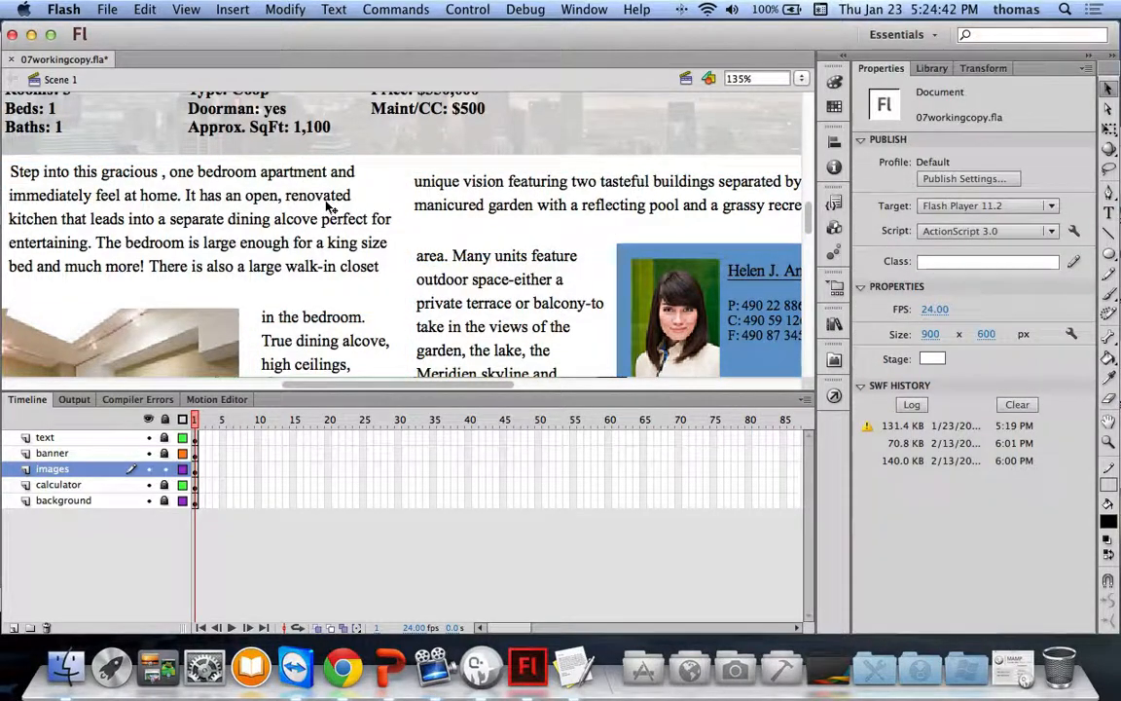
pyautogui.click(329, 207)
pyautogui.moveTo(197, 296); pyautogui.dragTo(197, 303)
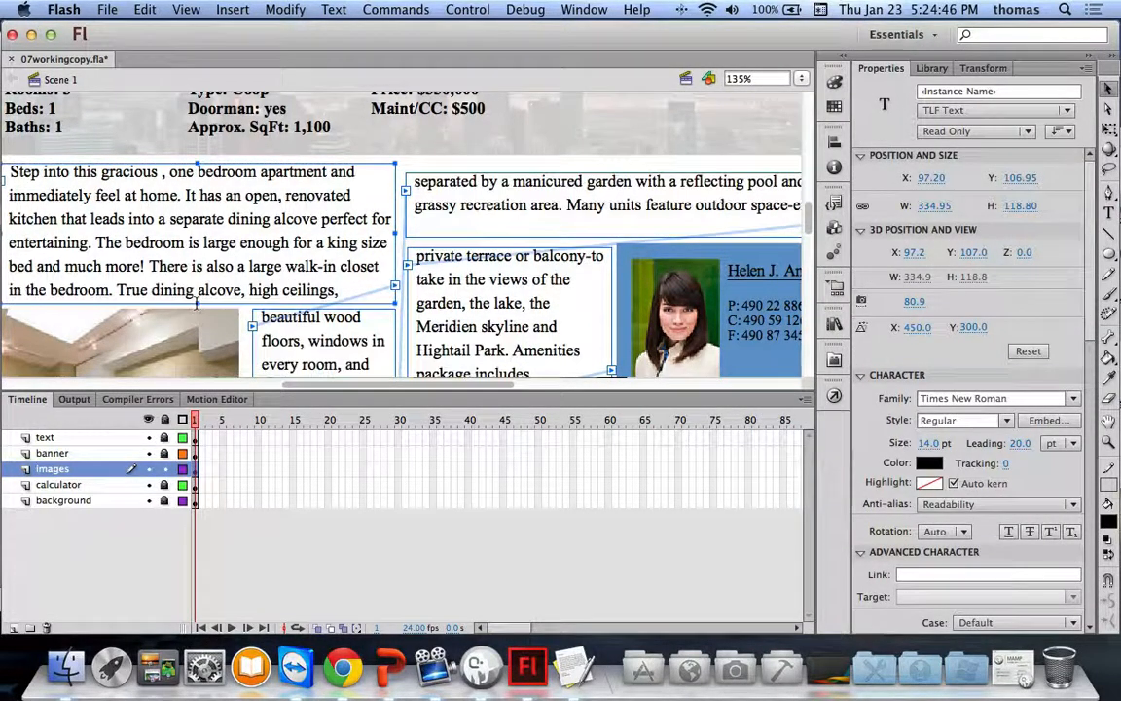
pyautogui.click(590, 177)
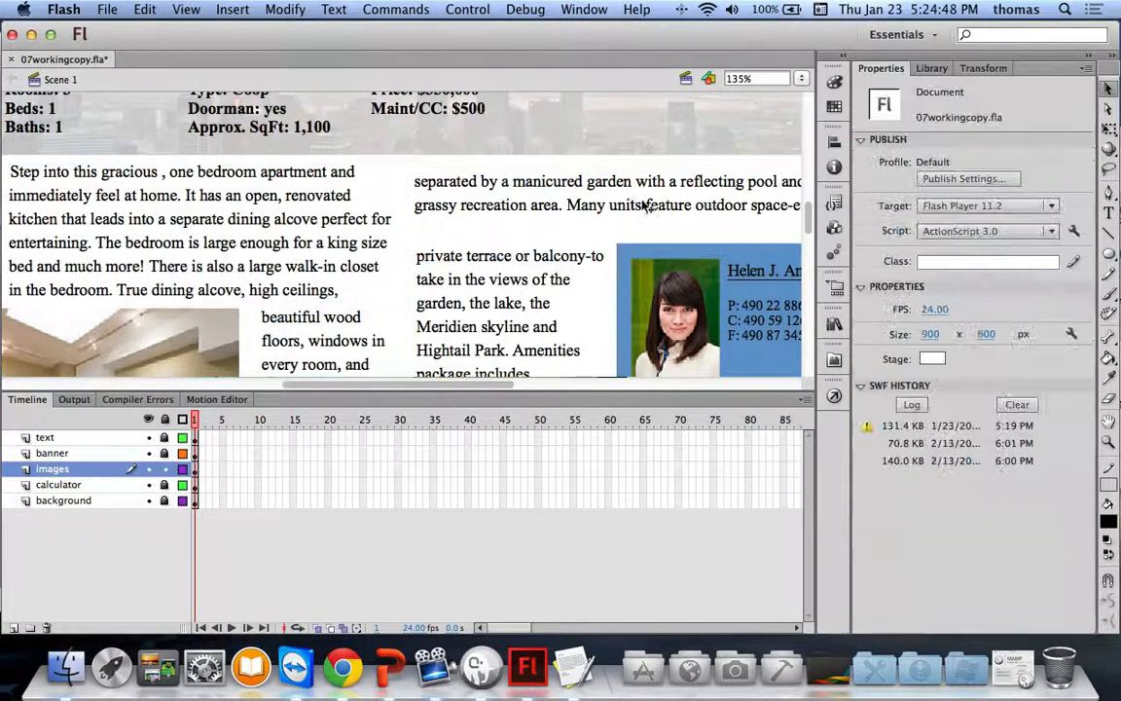
# Step: Raise the upper edge of the text box above the agent contact graphic so the box is about 61 px high
pyautogui.hscroll(5, 710, 216)
pyautogui.click(491, 185)
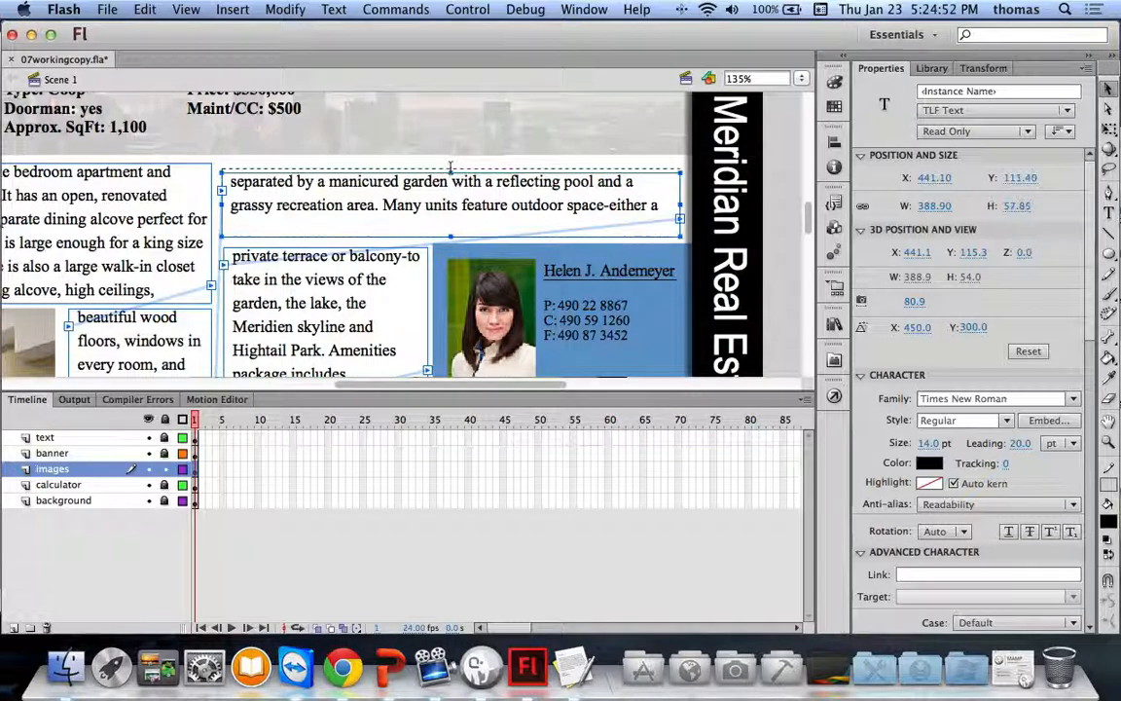
pyautogui.moveTo(450, 172); pyautogui.dragTo(451, 163)
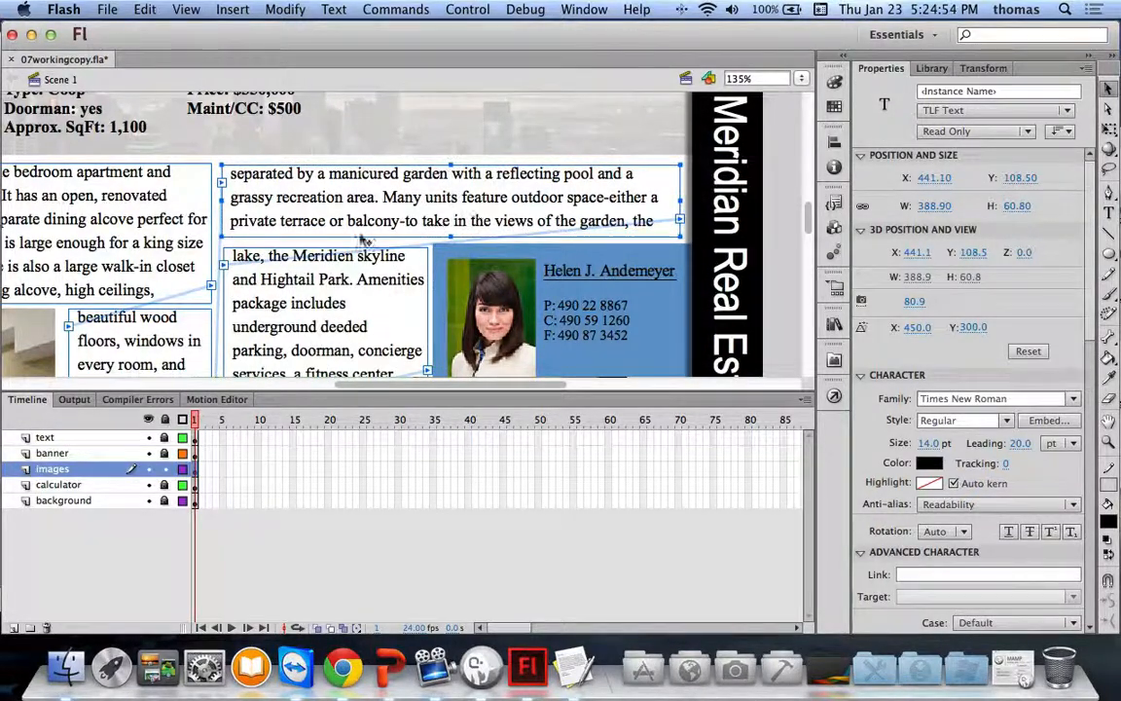
# Step: Examine how the description flows through the linked text boxes and check the lesson slides on adding content and deleting or inserting boxes
pyautogui.scroll(-10, 331, 219)
pyautogui.scroll(3, 357, 242)
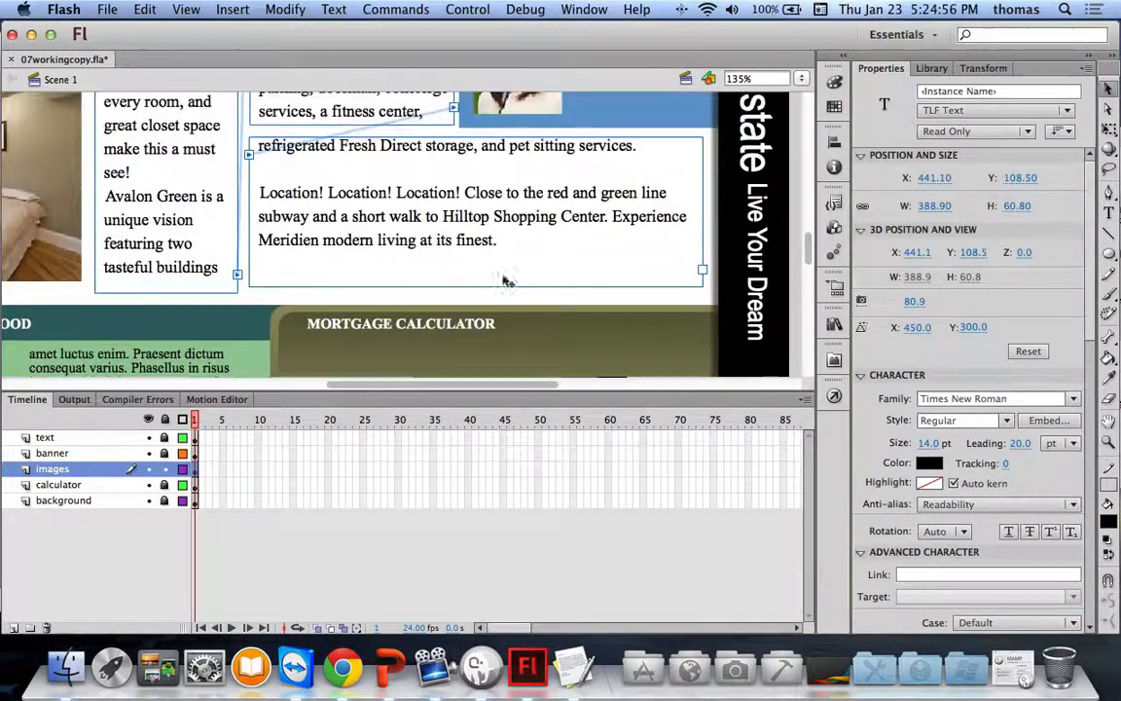
pyautogui.hscroll(-10, 357, 244)
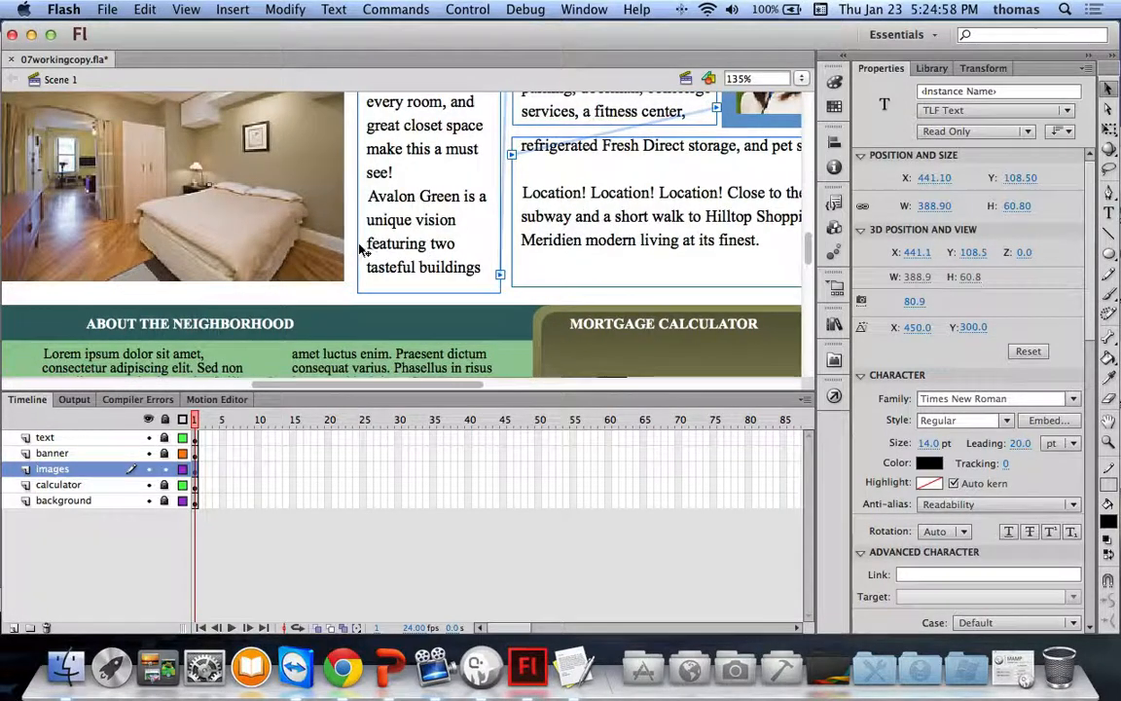
pyautogui.hscroll(12, 361, 251)
pyautogui.scroll(12, 362, 251)
pyautogui.hscroll(-14, 362, 251)
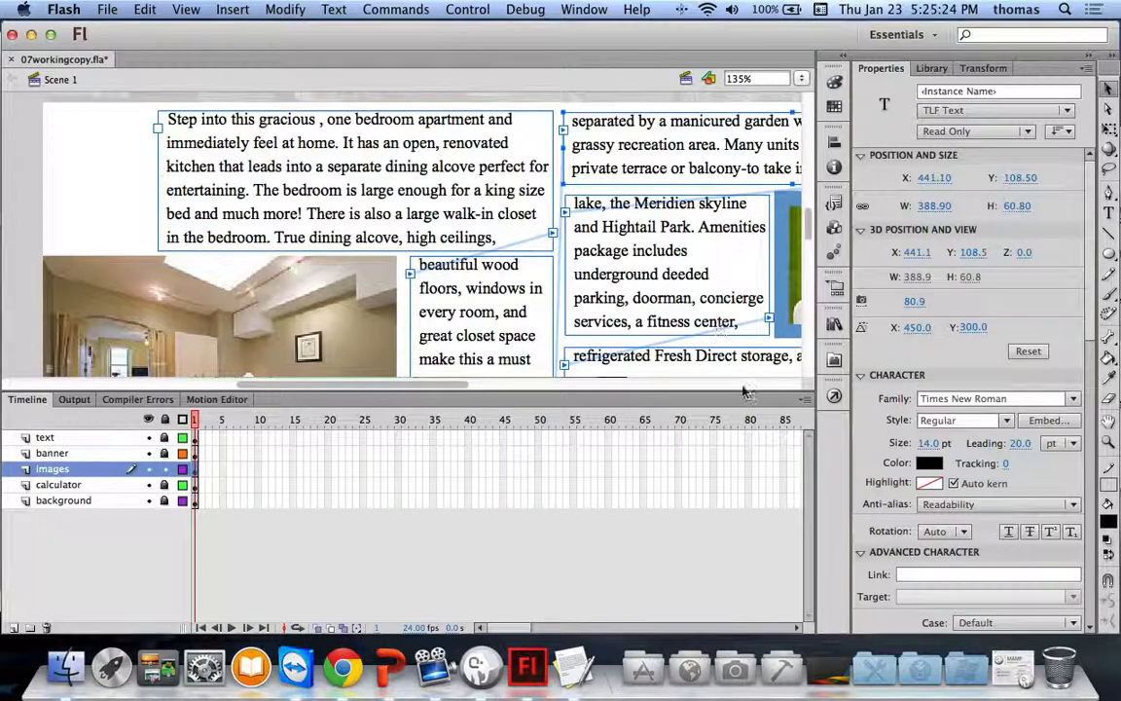
pyautogui.click(349, 594)
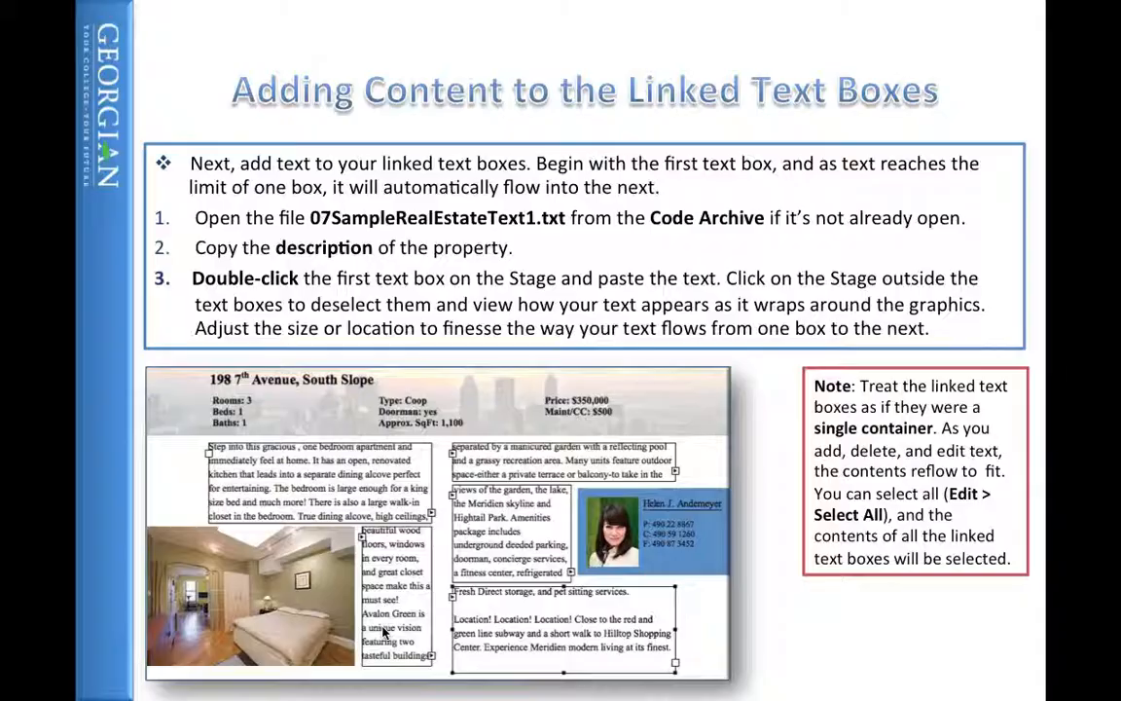
pyautogui.click(513, 493)
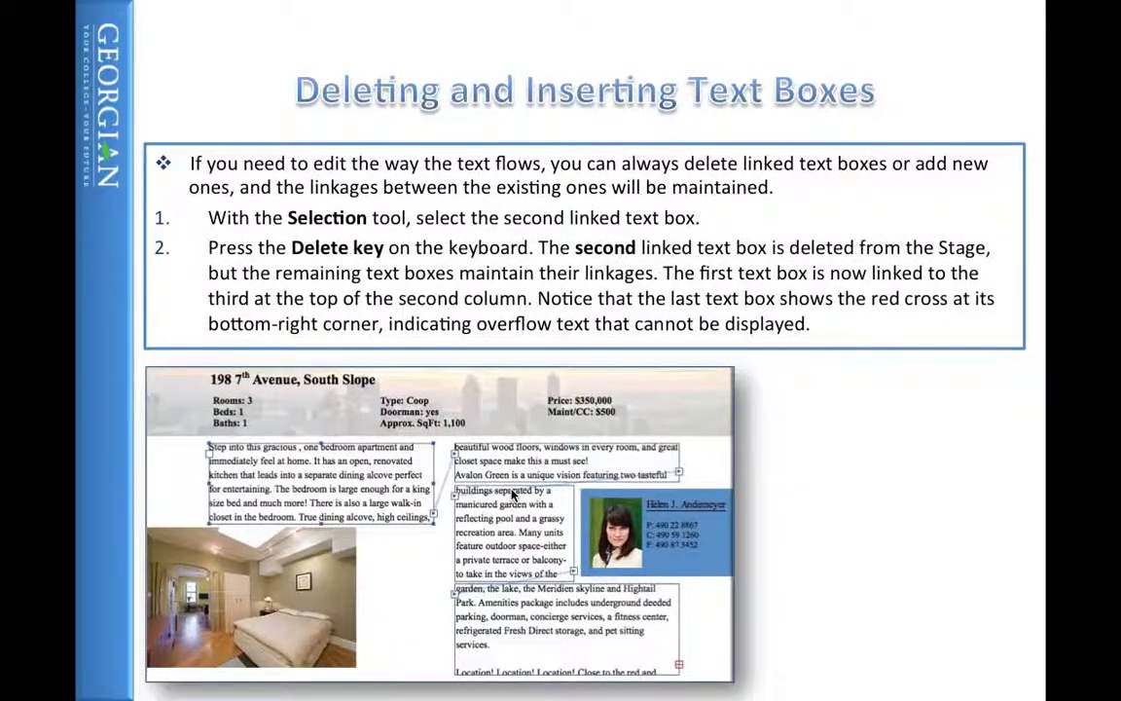
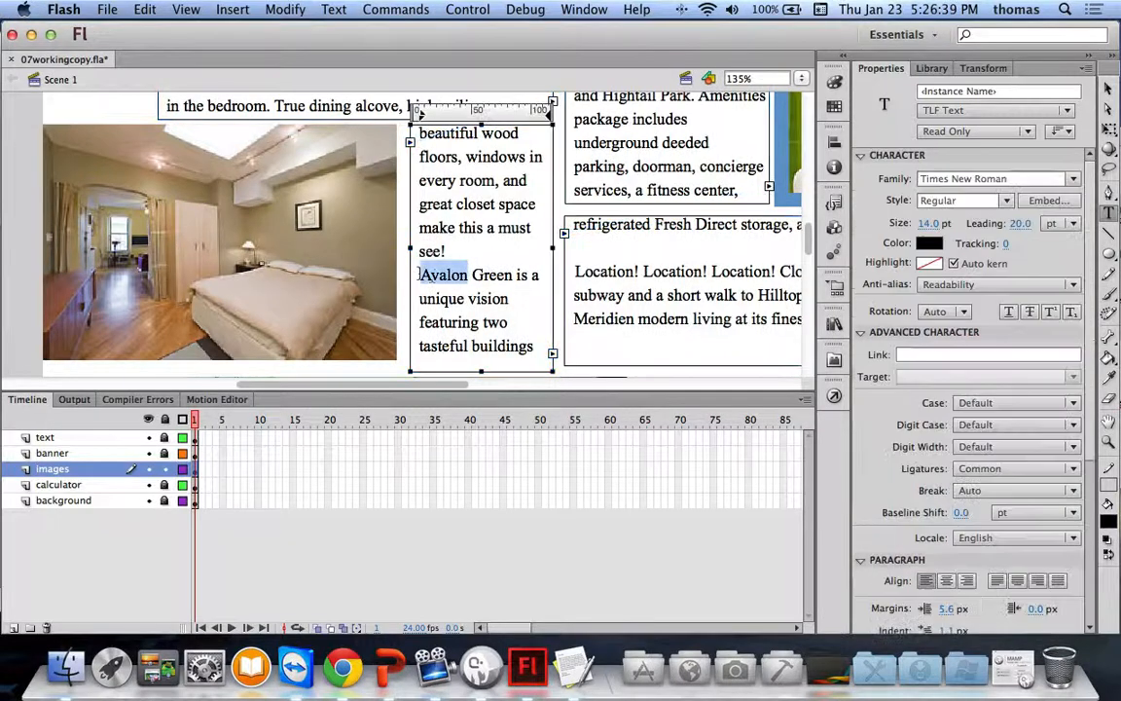
pyautogui.click(420, 276)
pyautogui.moveTo(421, 276); pyautogui.dragTo(507, 275)
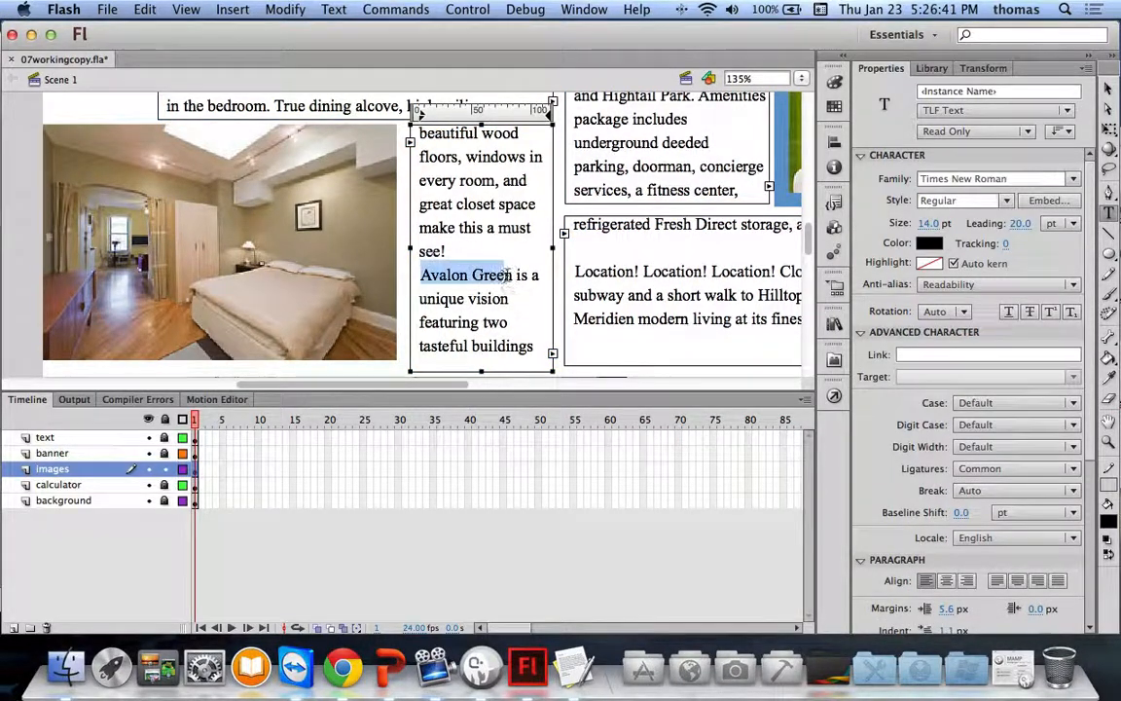
pyautogui.click(937, 356)
pyautogui.write('http:')
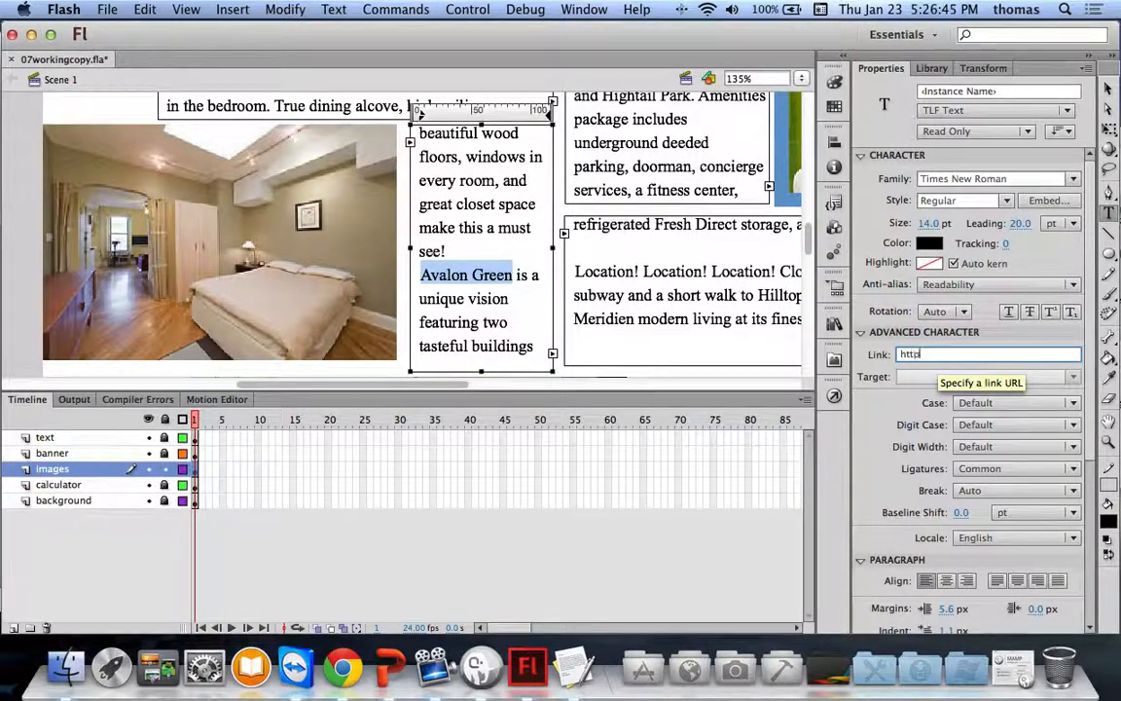
pyautogui.write('//www.av')
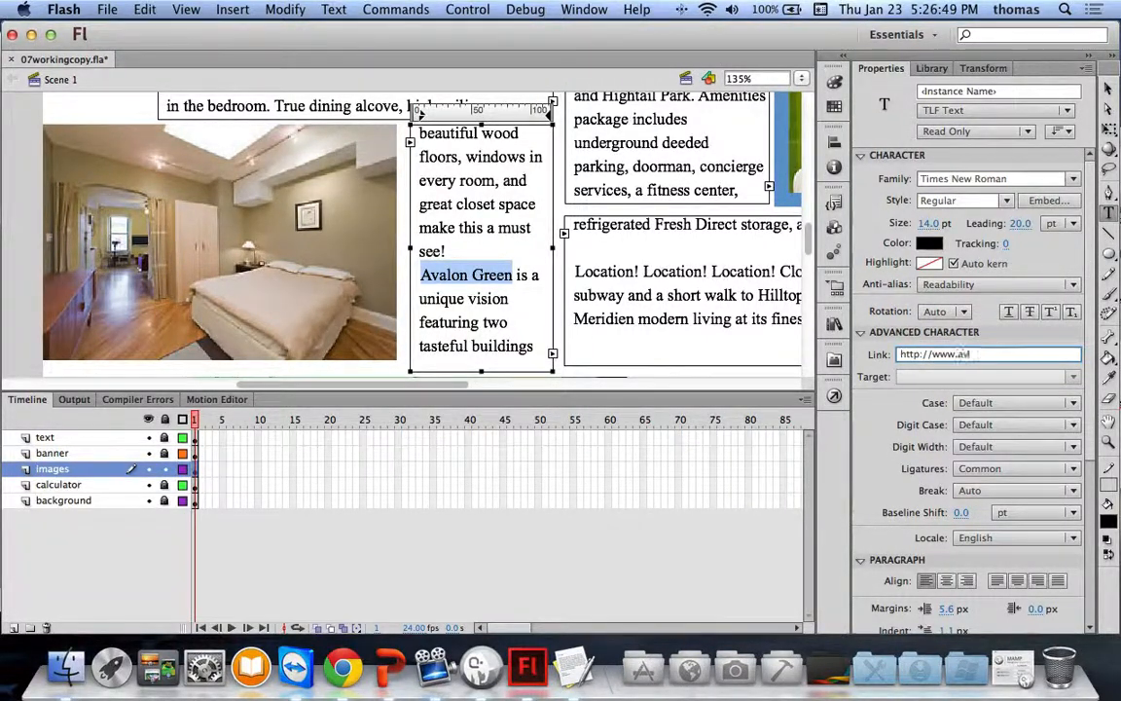
pyautogui.write('alongreen')
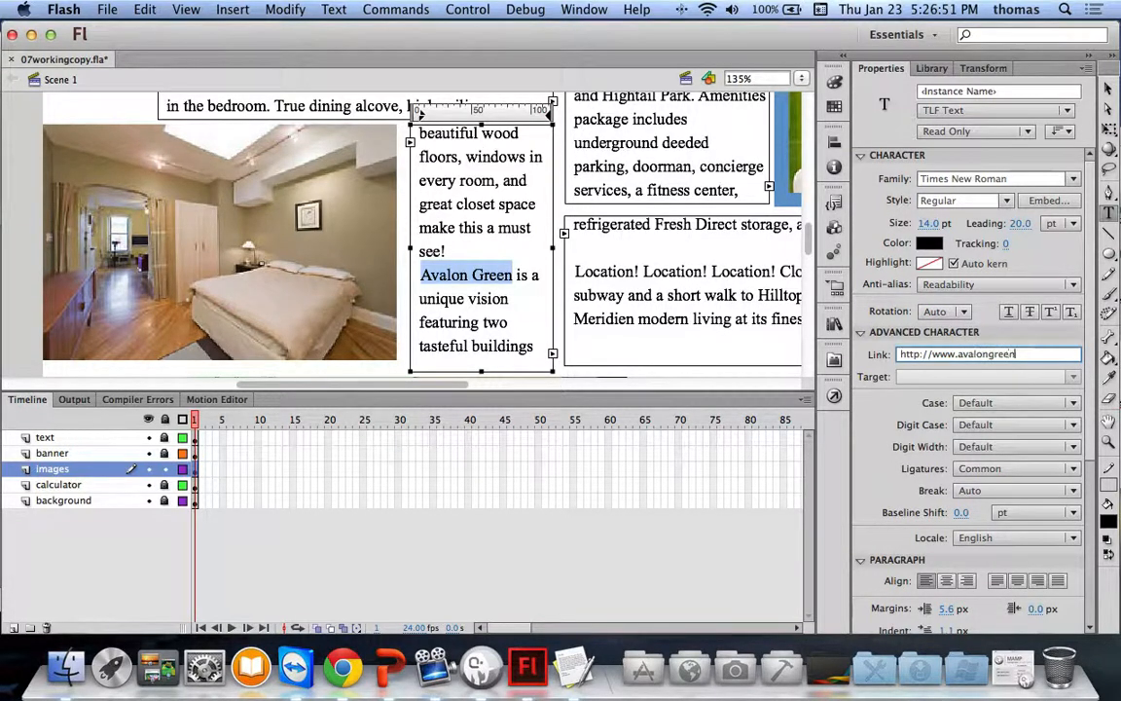
pyautogui.write('.org')
pyautogui.press('Return')
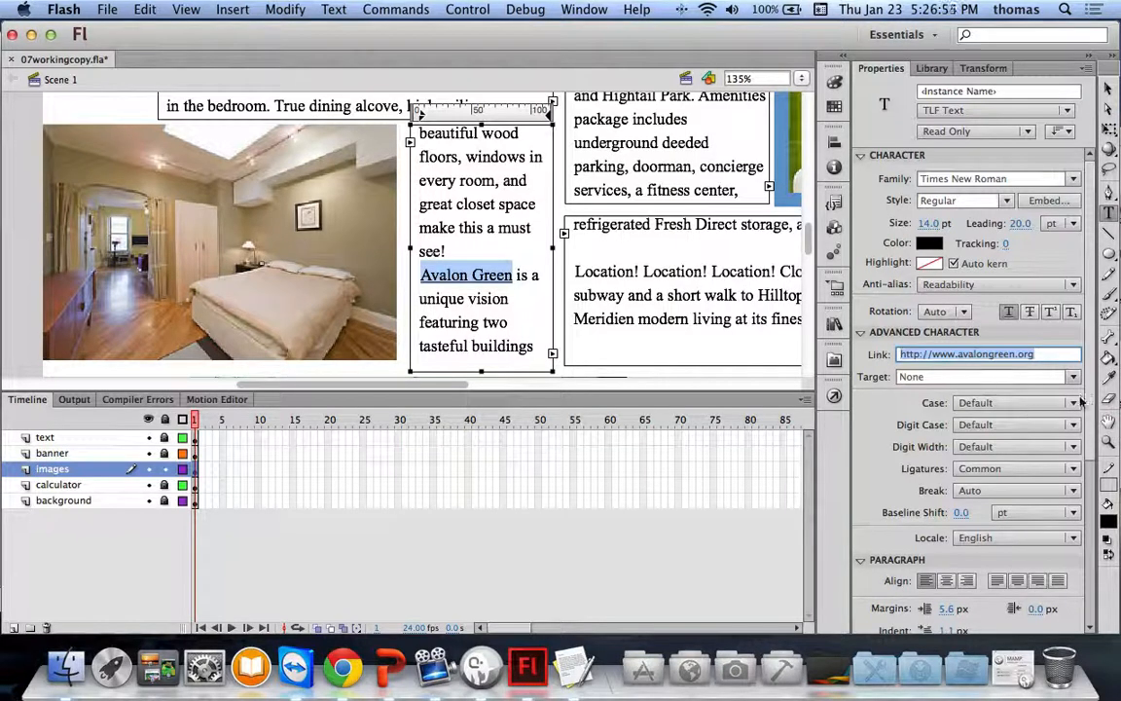
# Step: Set the target of the Avalon Green hyperlink to _blank
pyautogui.click(969, 377)
pyautogui.click(948, 431)
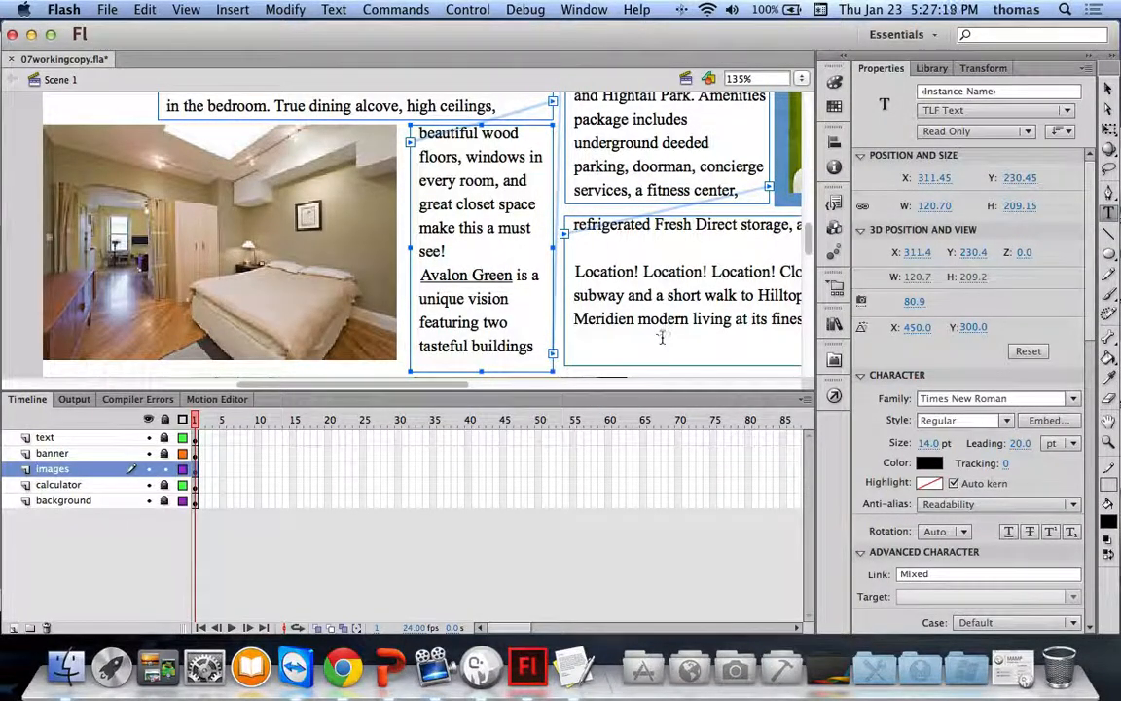
pyautogui.press('v')
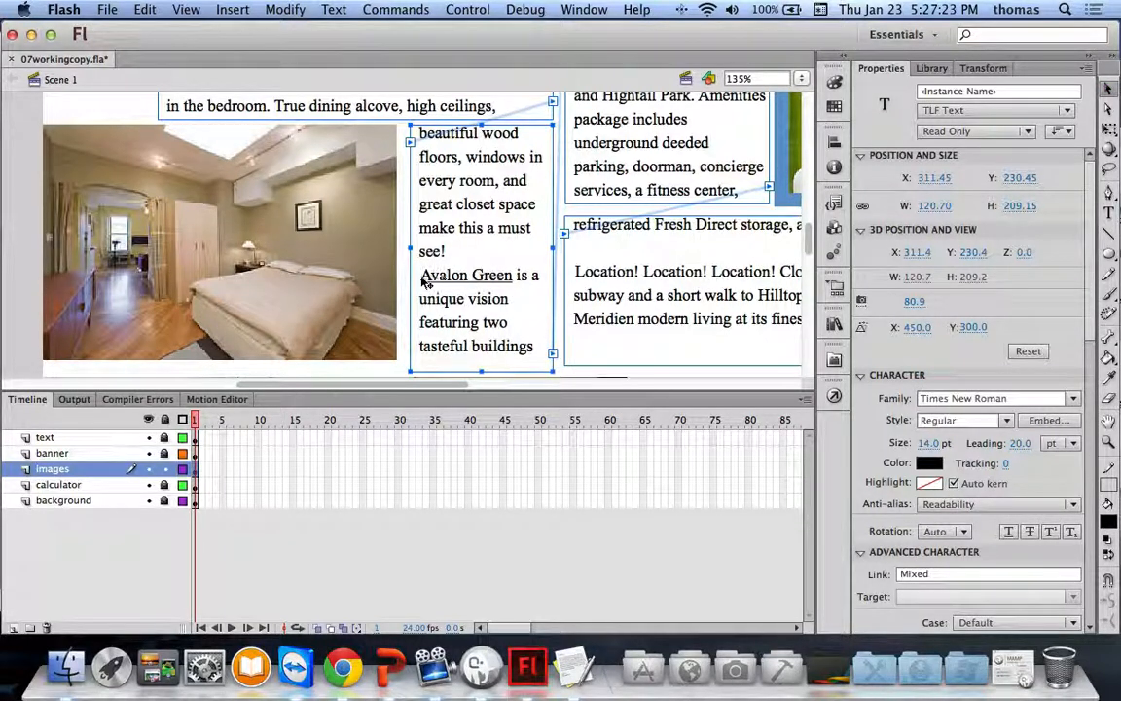
pyautogui.moveTo(424, 281); pyautogui.dragTo(465, 280)
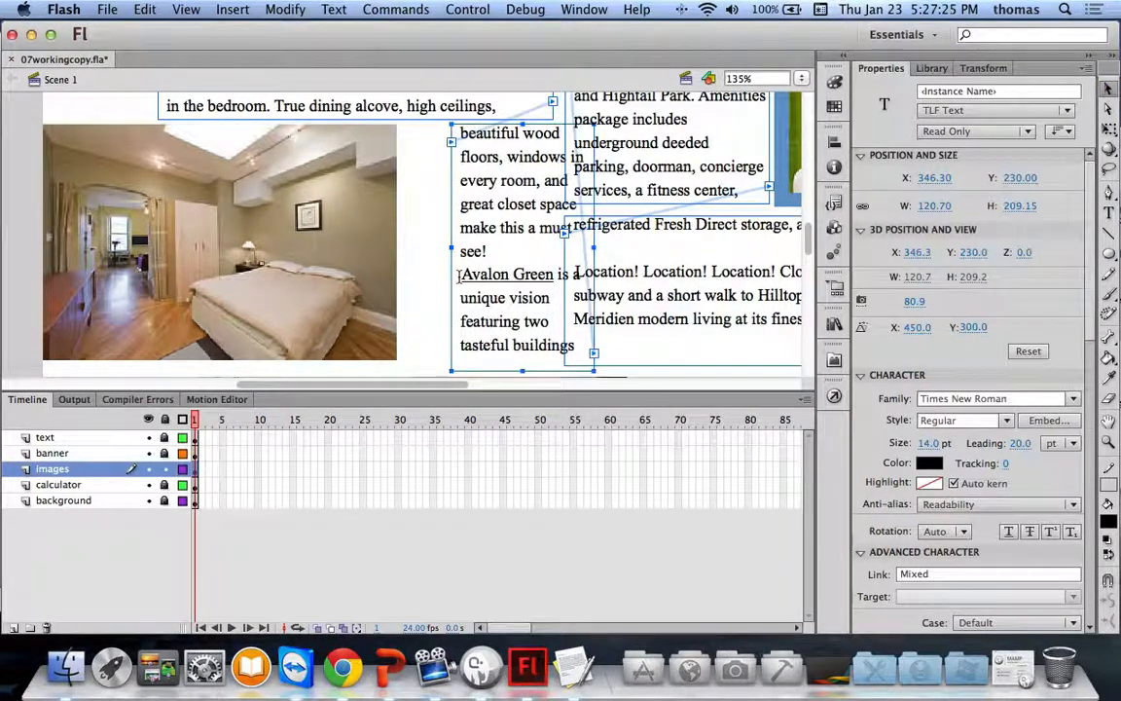
pyautogui.press('super+z')
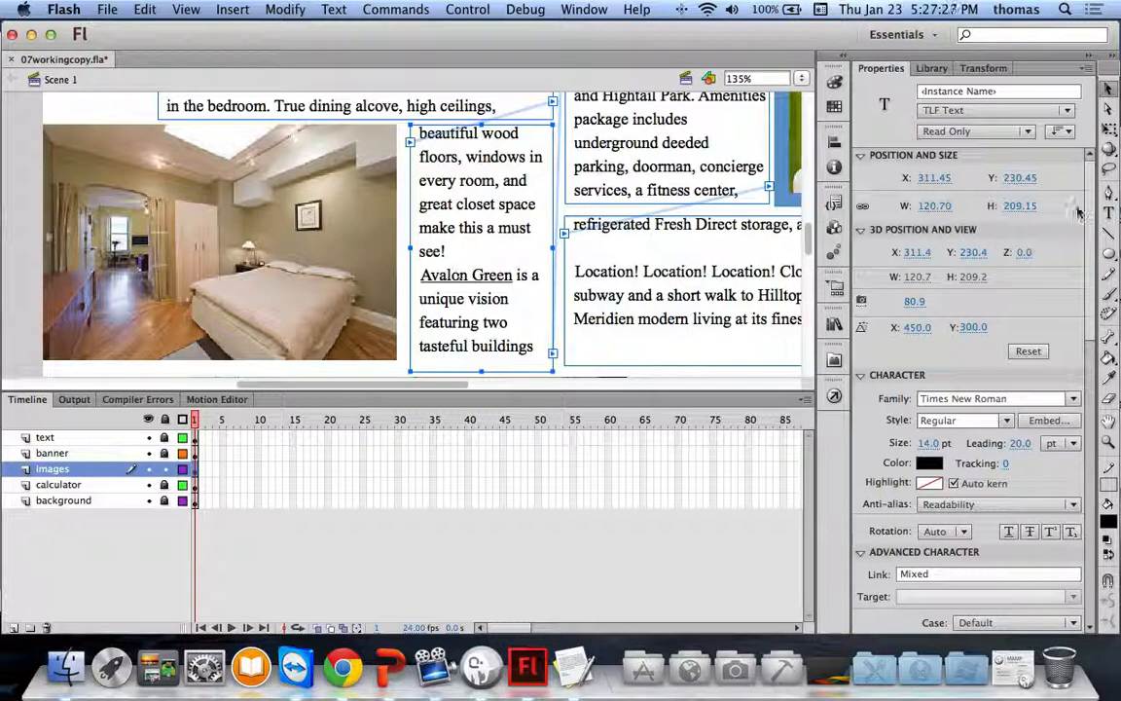
# Step: Select the words "Avalon Green" and check their link, target, paragraph and container settings
pyautogui.press('t')
pyautogui.doubleClick(490, 273)
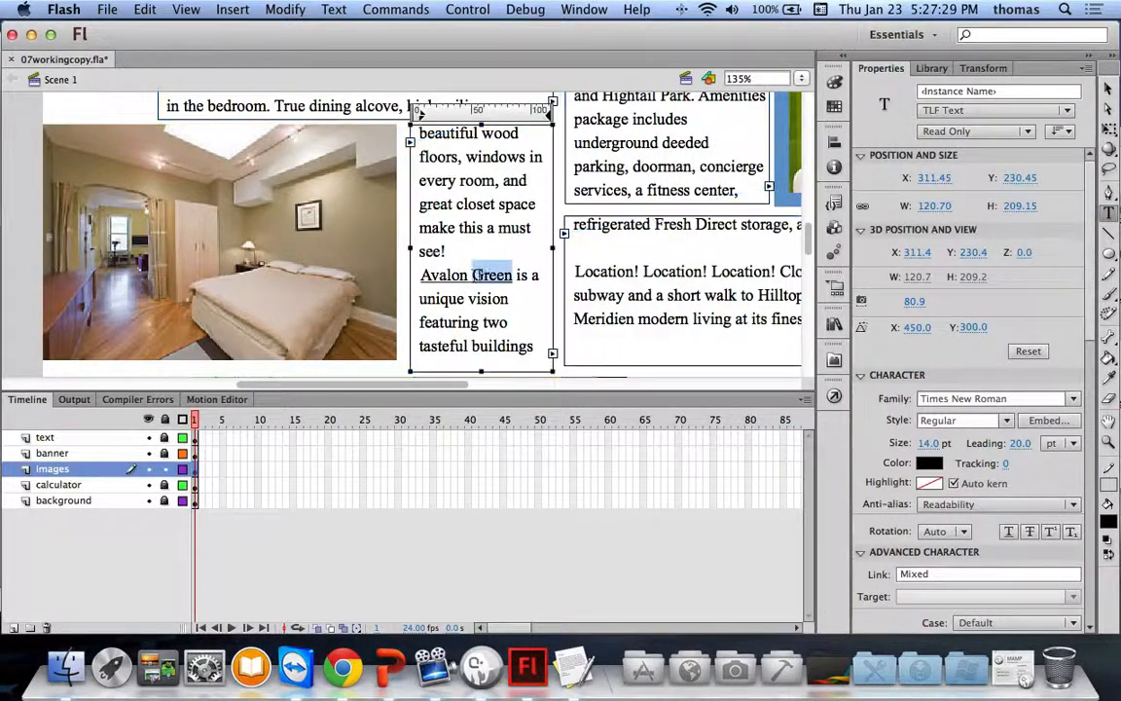
pyautogui.moveTo(421, 276); pyautogui.dragTo(513, 275)
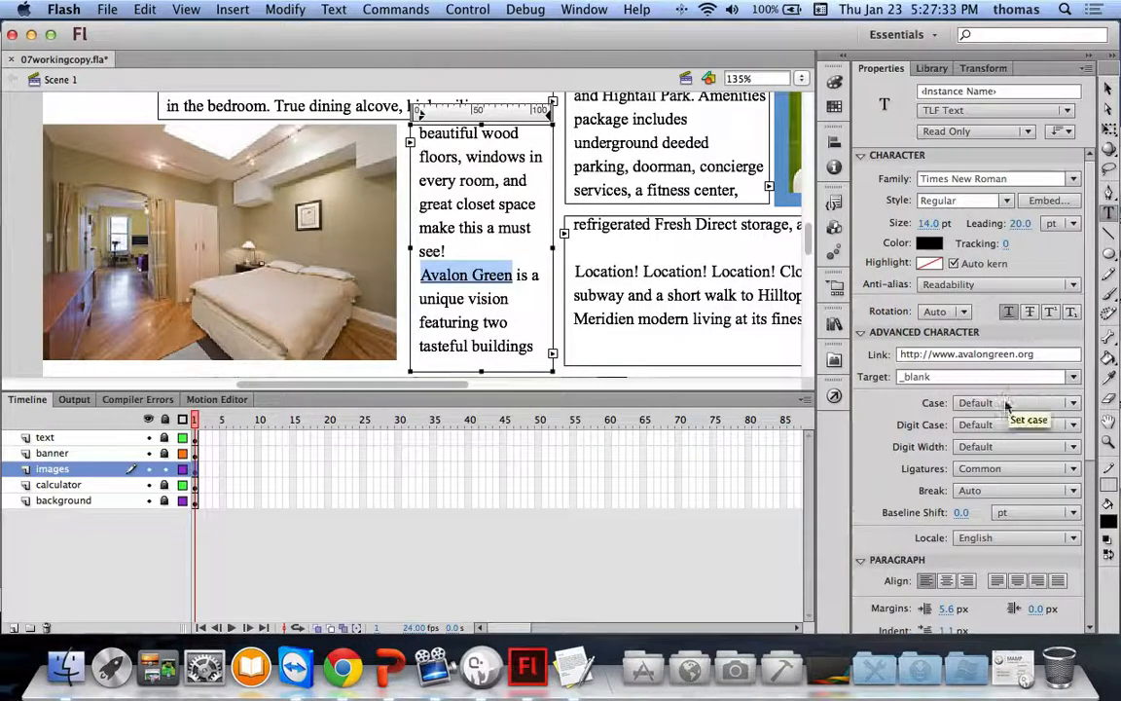
pyautogui.scroll(-5, 910, 419)
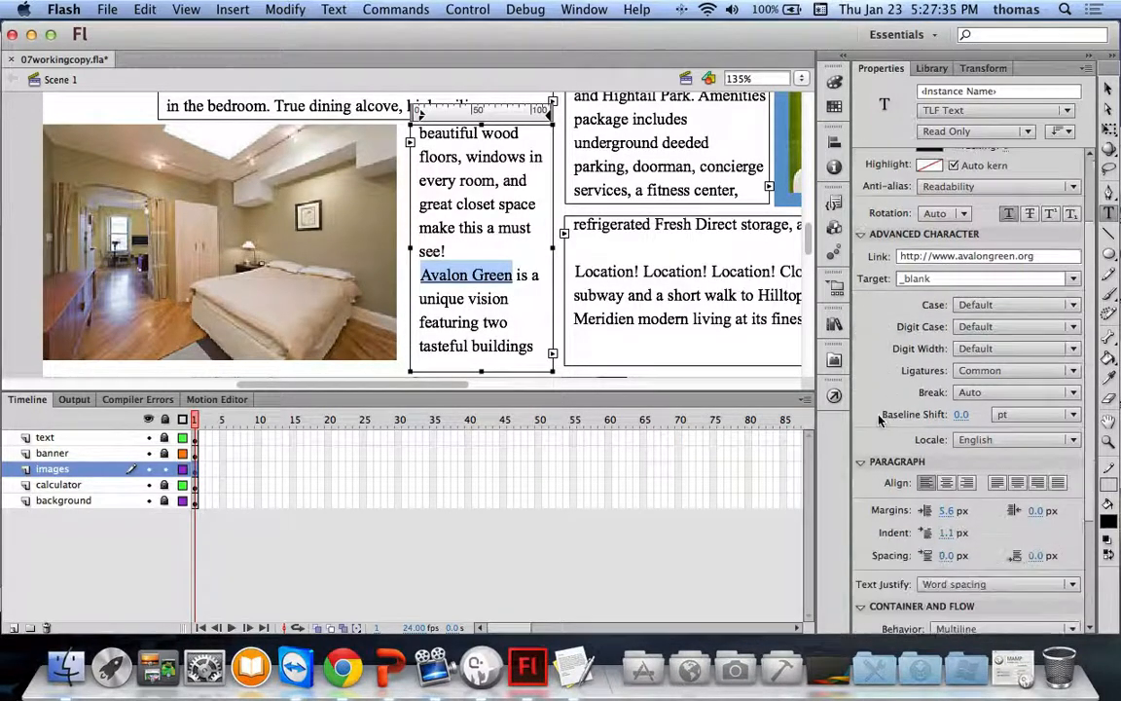
pyautogui.scroll(-1, 876, 492)
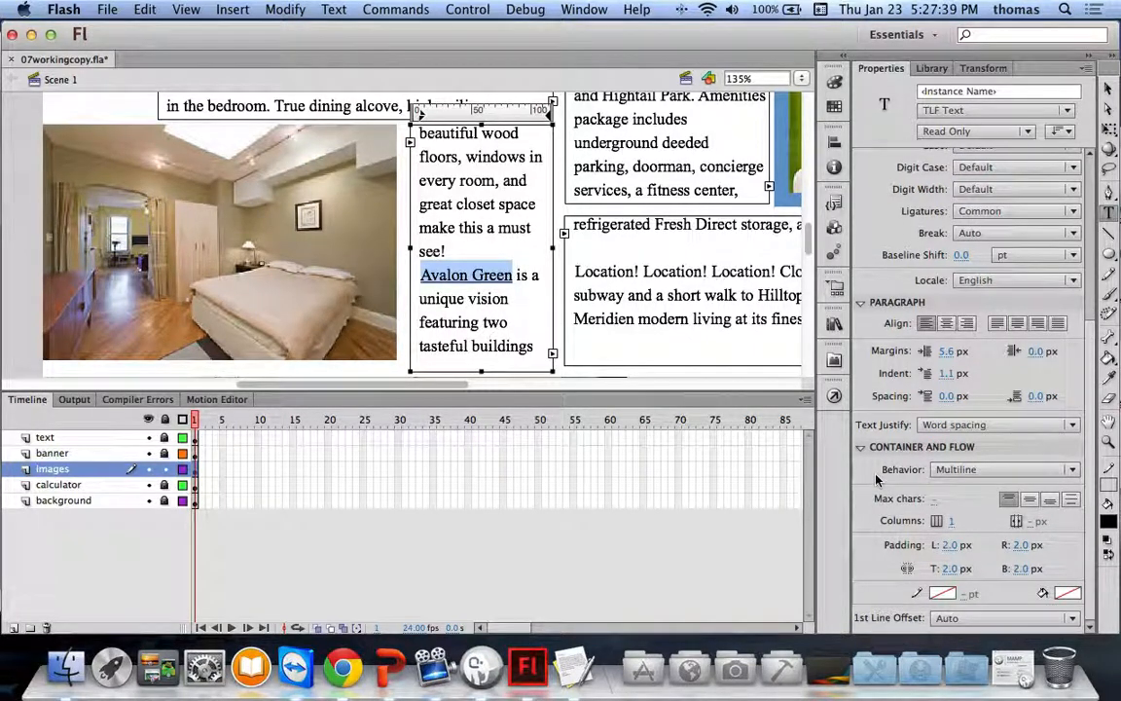
pyautogui.scroll(6, 876, 479)
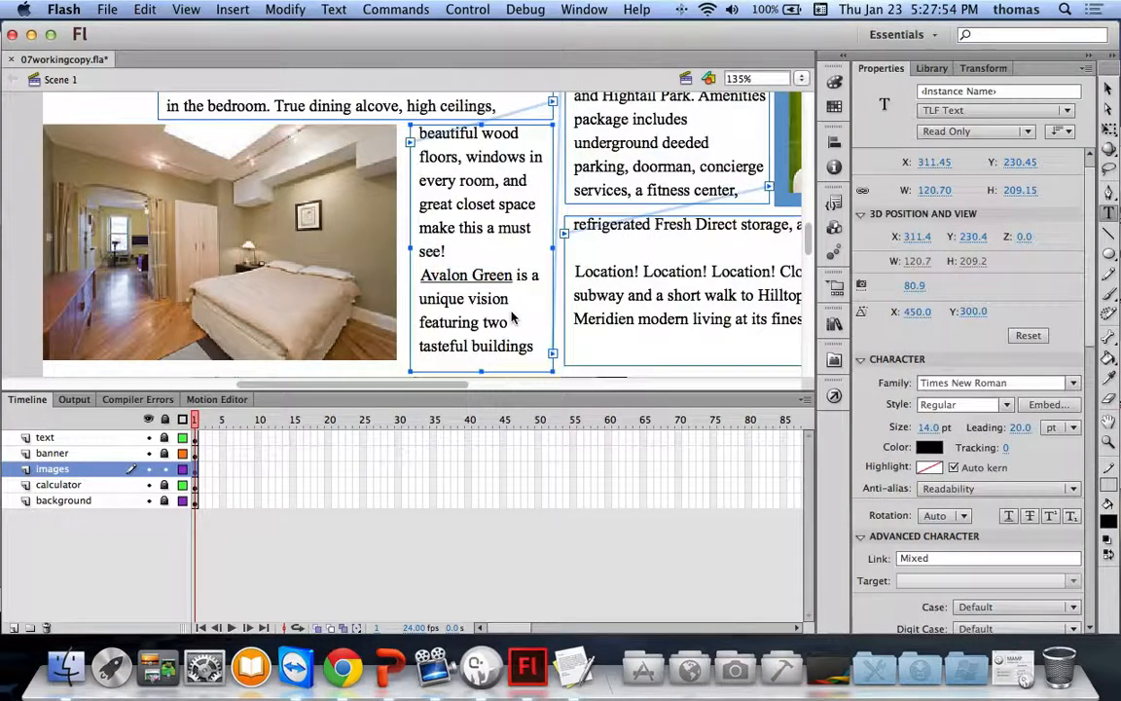
# Step: Test the movie and follow the Avalon Green link in the preview, closing the web page it opens
pyautogui.press('super+Return')
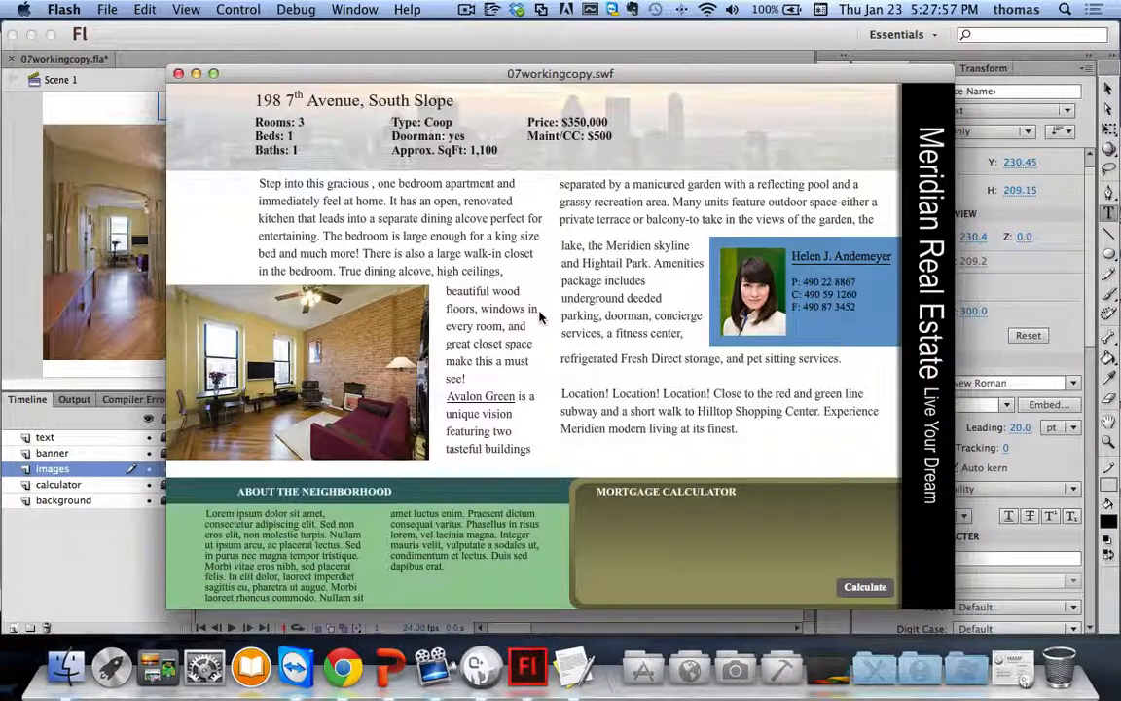
pyautogui.click(501, 399)
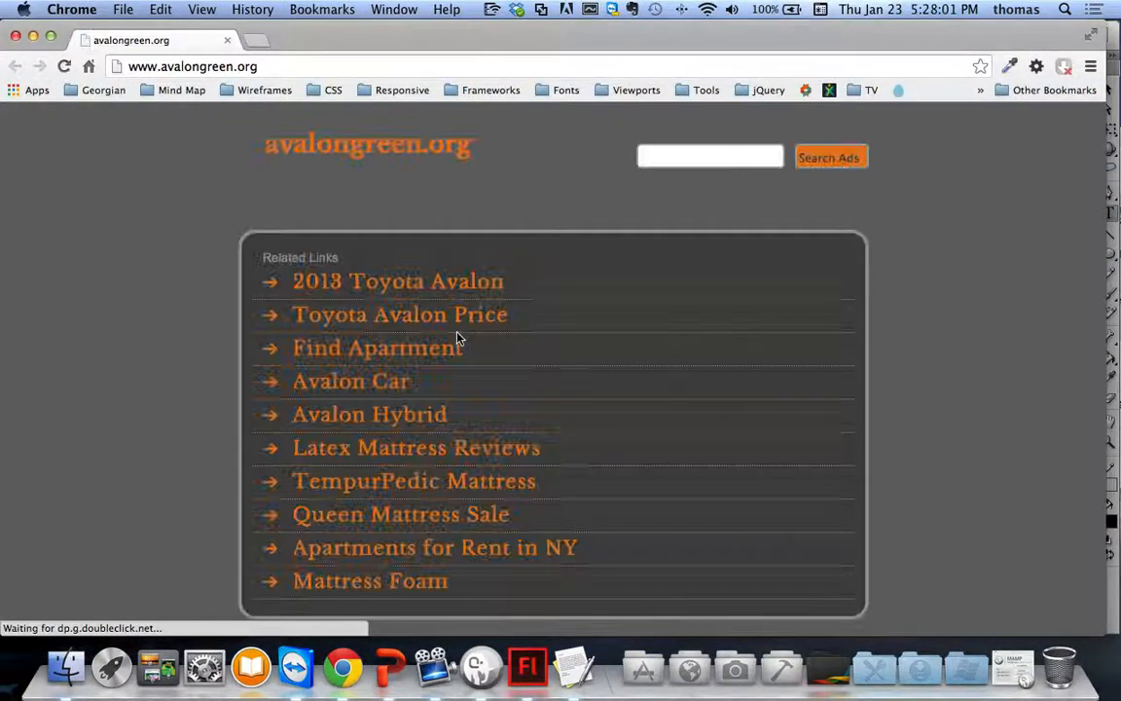
pyautogui.click(227, 41)
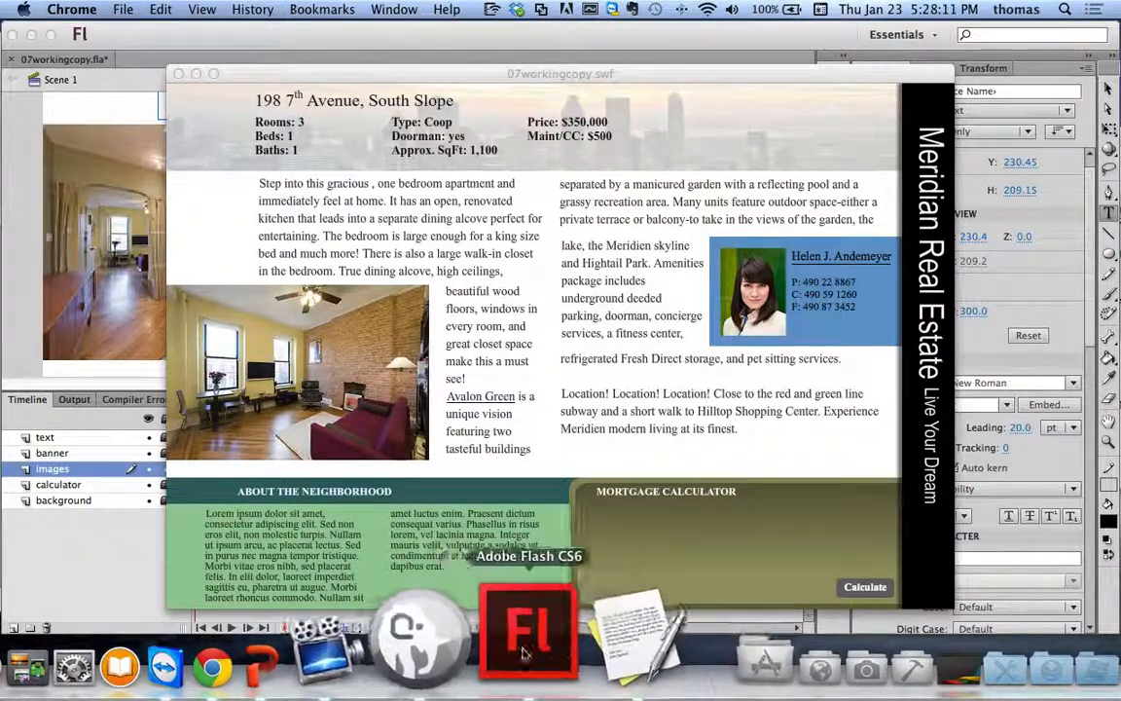
# Step: Read the PowerPoint slides on adding a hyperlink and creating user-input text, and return to Flash to close the movie preview
pyautogui.click(385, 651)
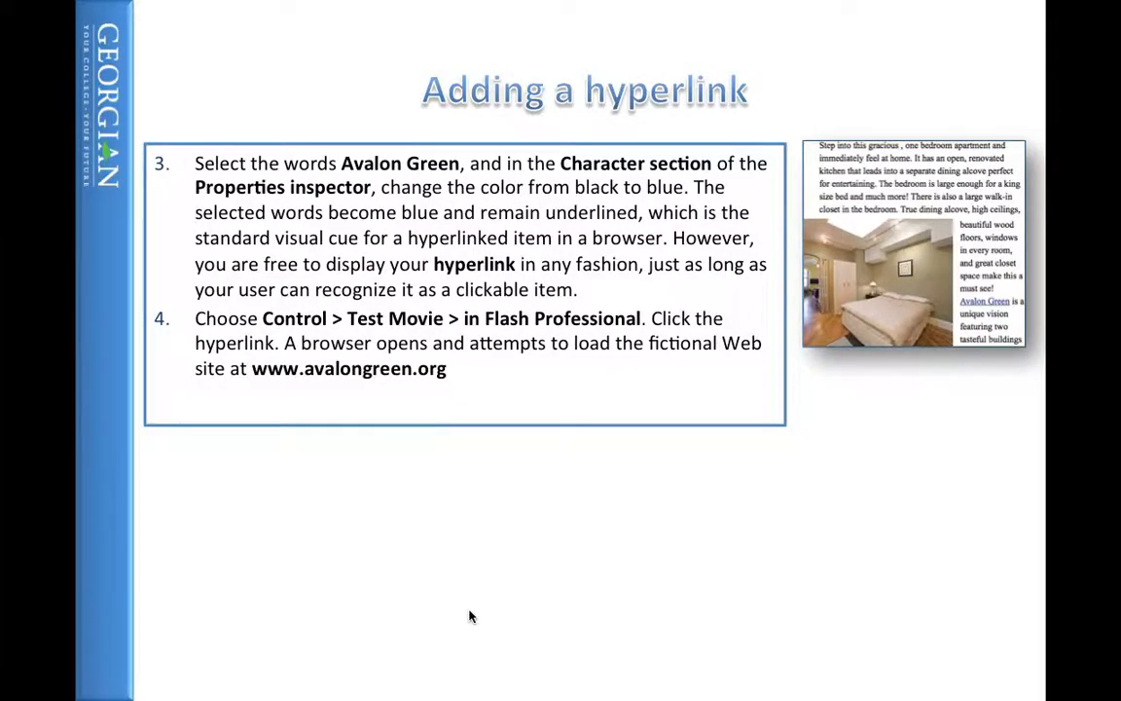
pyautogui.click(469, 616)
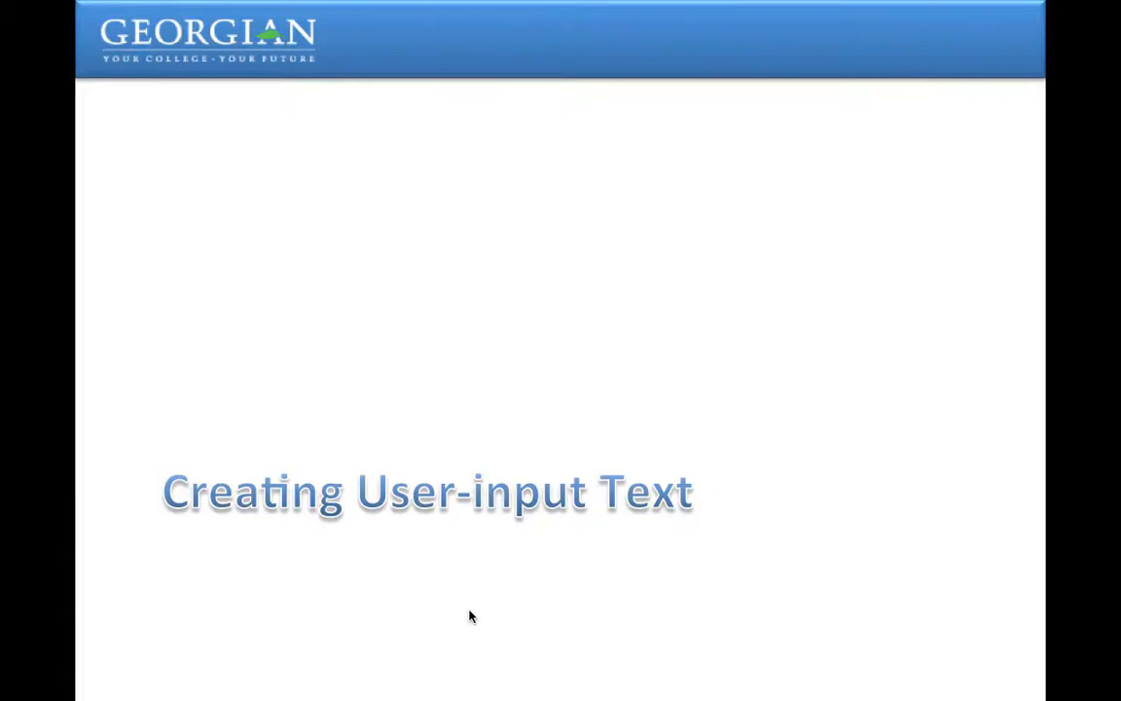
pyautogui.click(469, 616)
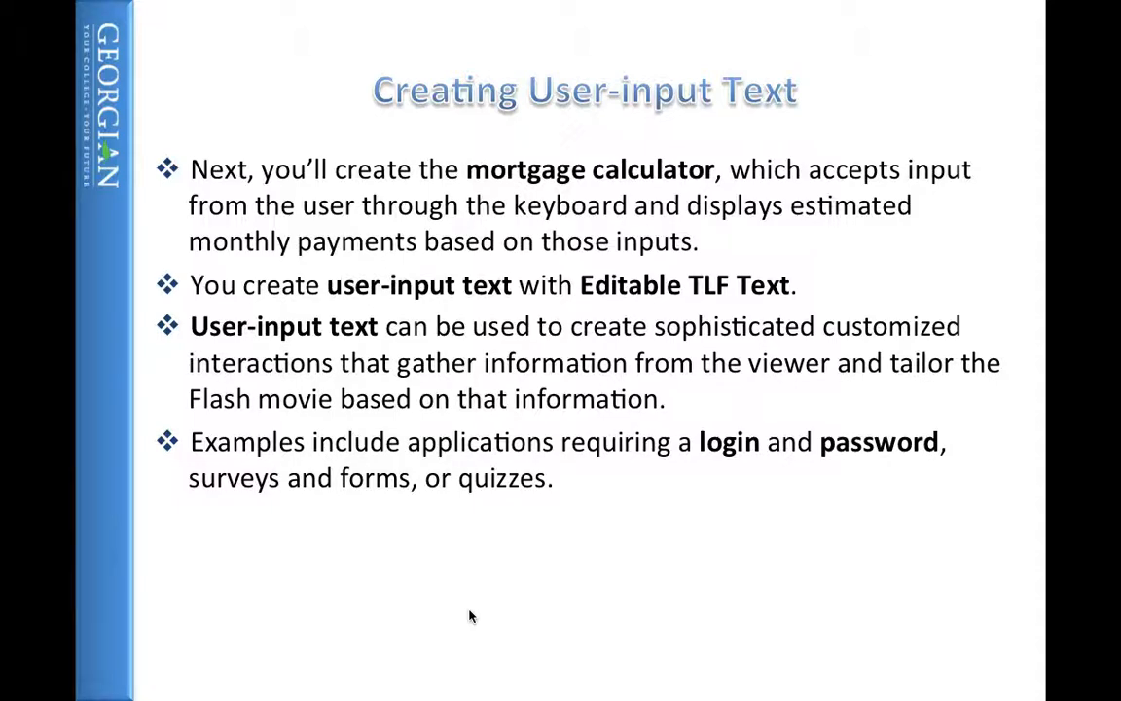
pyautogui.press('Right')
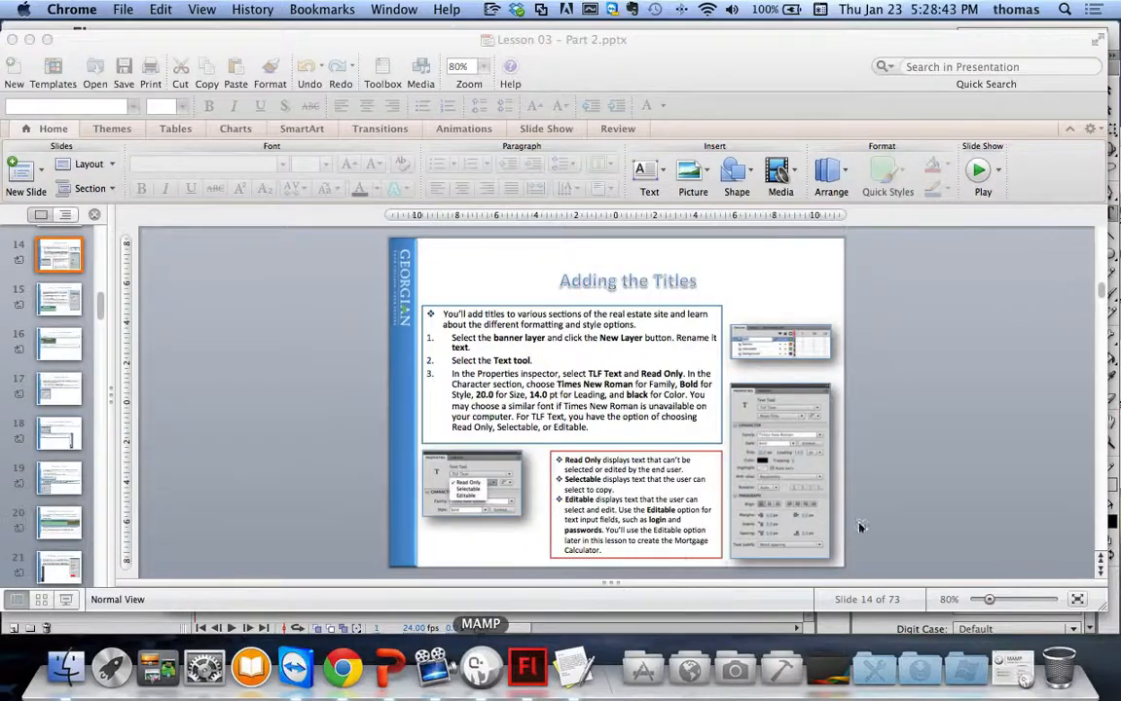
pyautogui.click(524, 662)
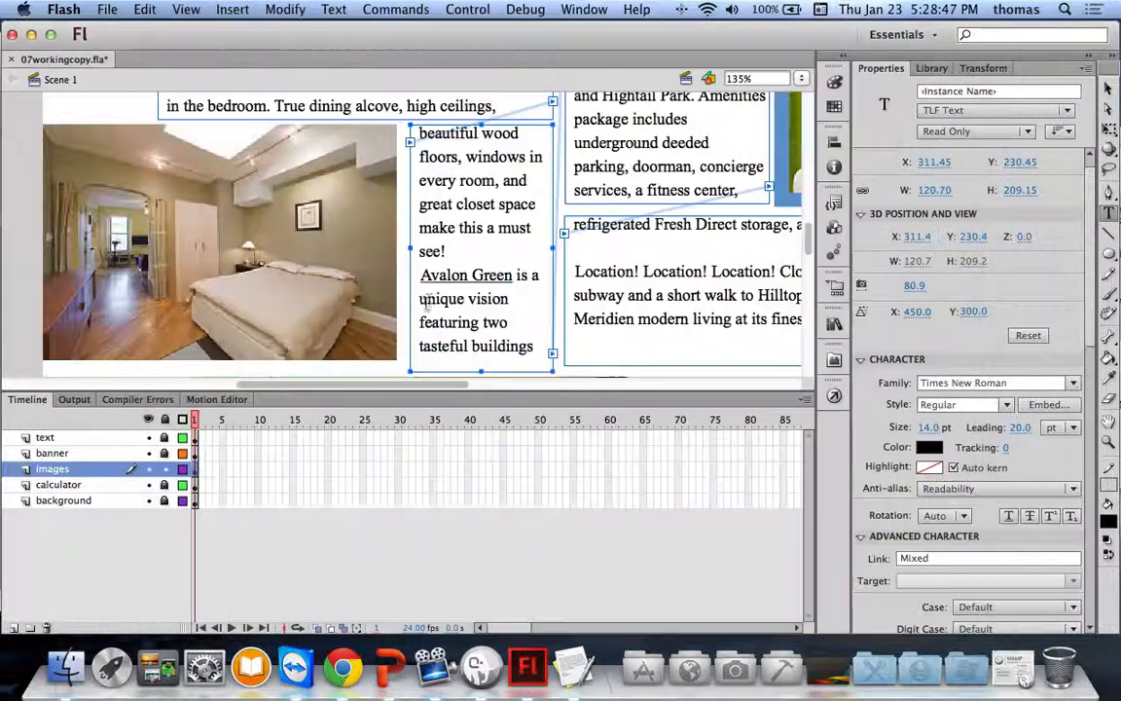
pyautogui.click(178, 73)
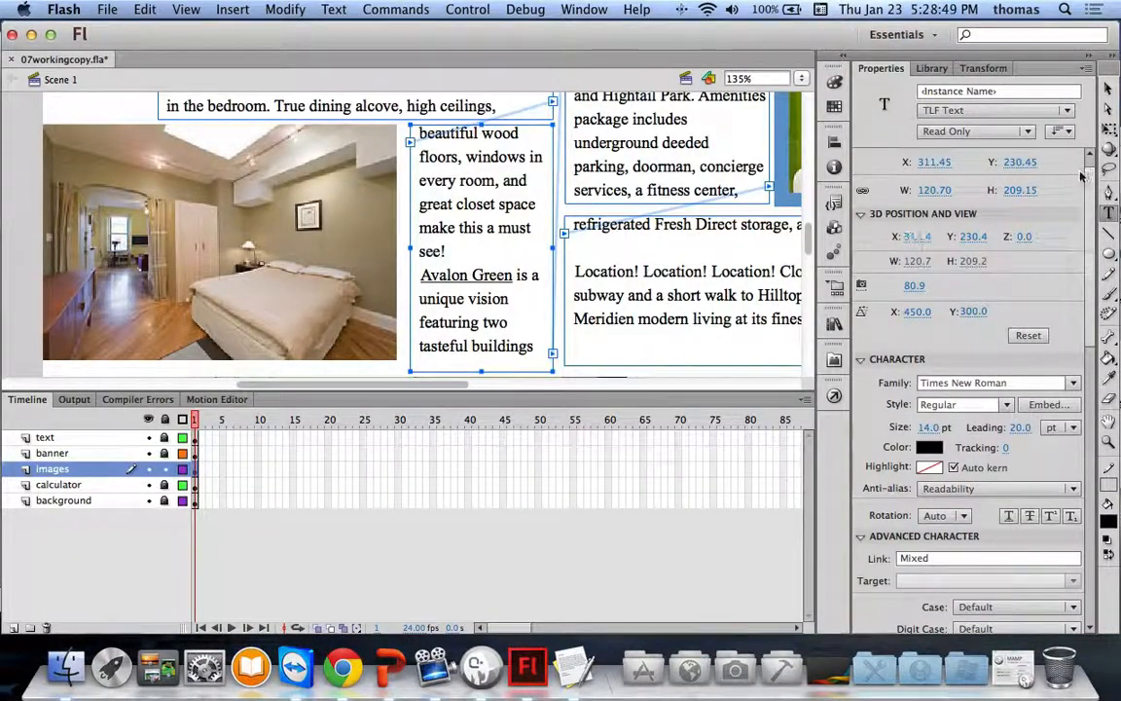
# Step: Set the Text tool to 12 pt size and 12 pt leading for labels in the mortgage calculator area
pyautogui.scroll(-5, 358, 319)
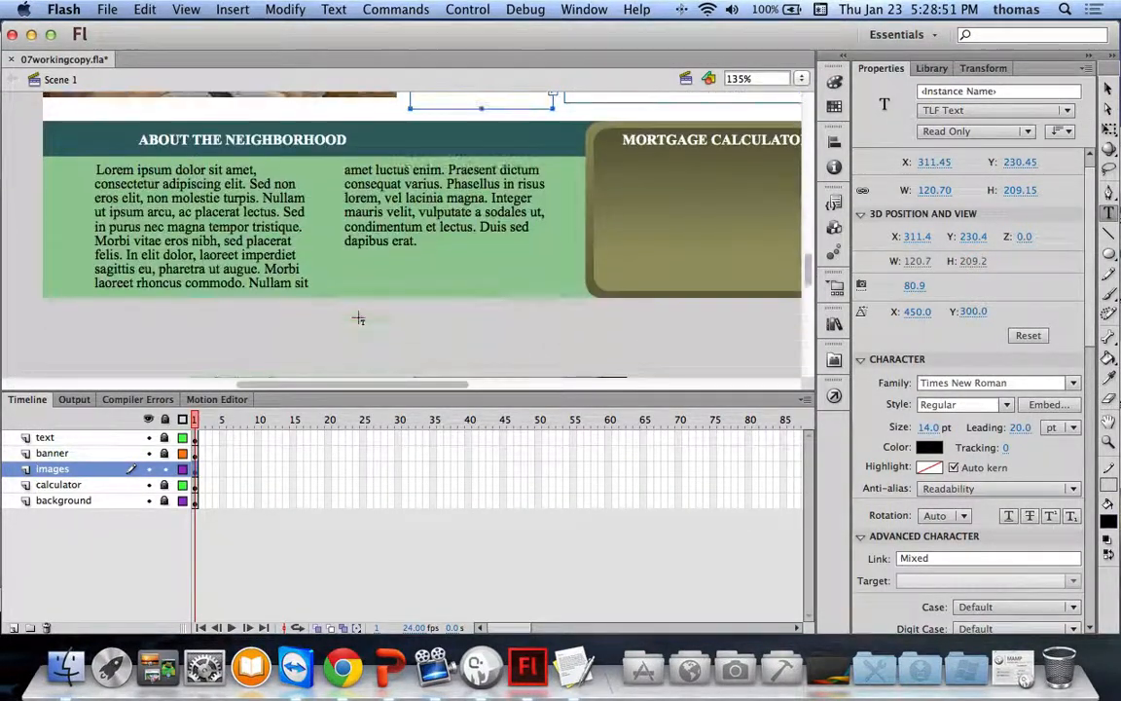
pyautogui.hscroll(5, 624, 285)
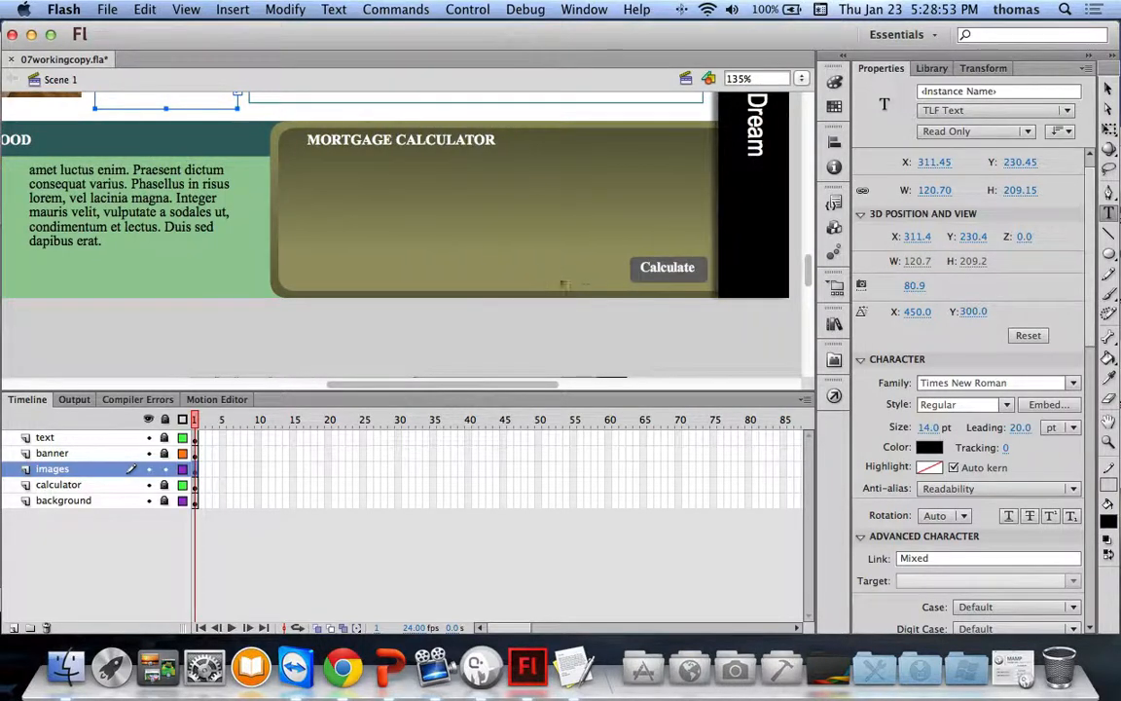
pyautogui.scroll(2, 545, 279)
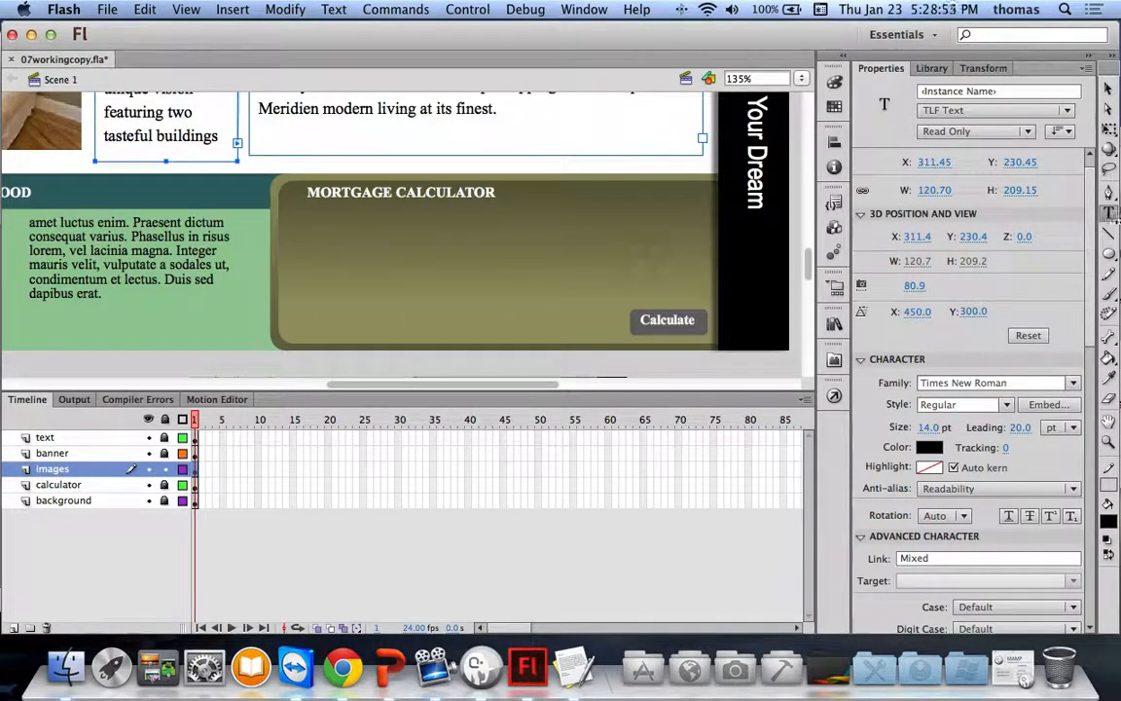
pyautogui.click(760, 363)
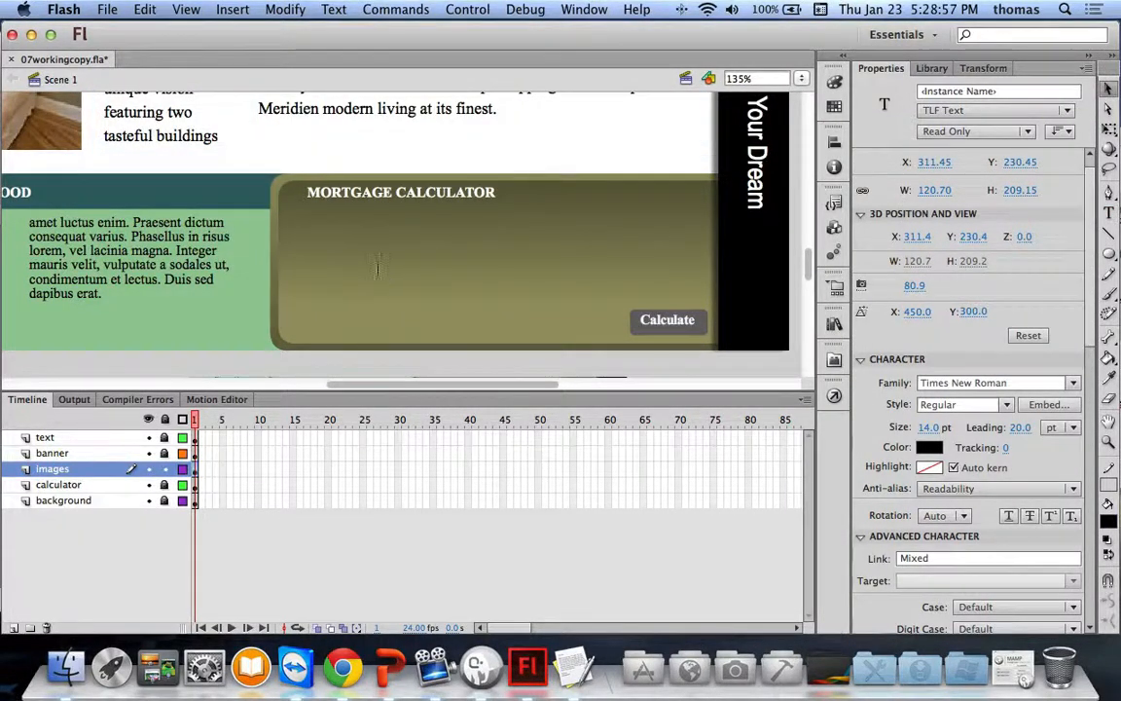
pyautogui.click(1109, 213)
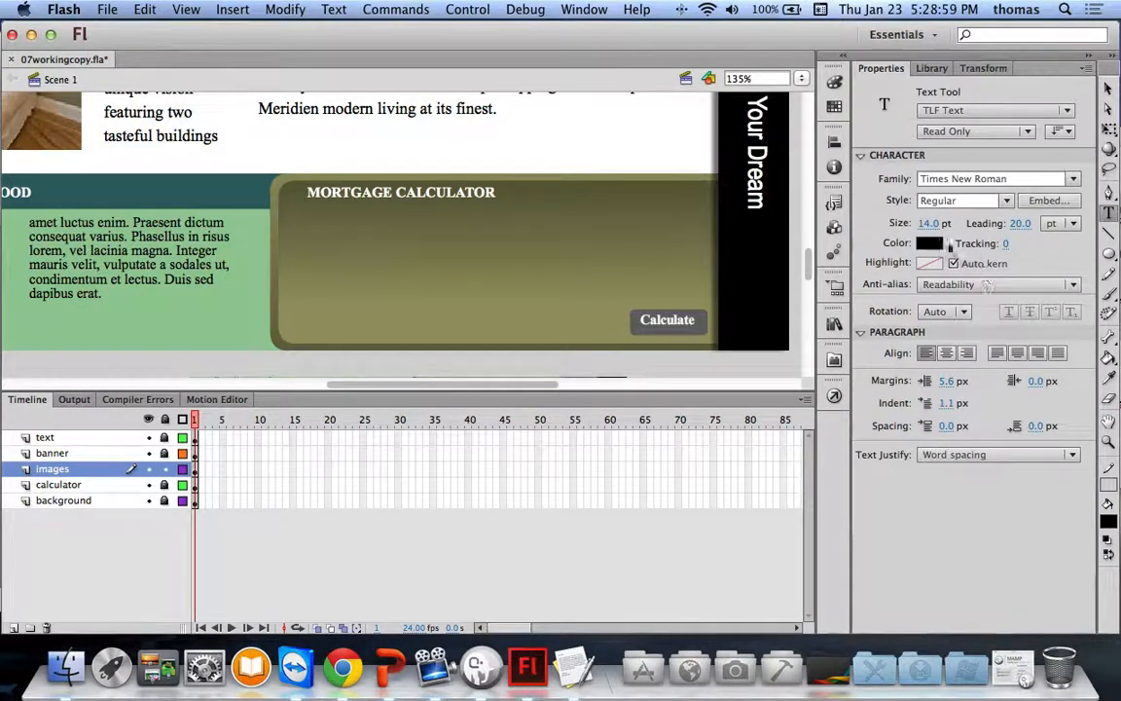
pyautogui.click(932, 223)
pyautogui.write('12')
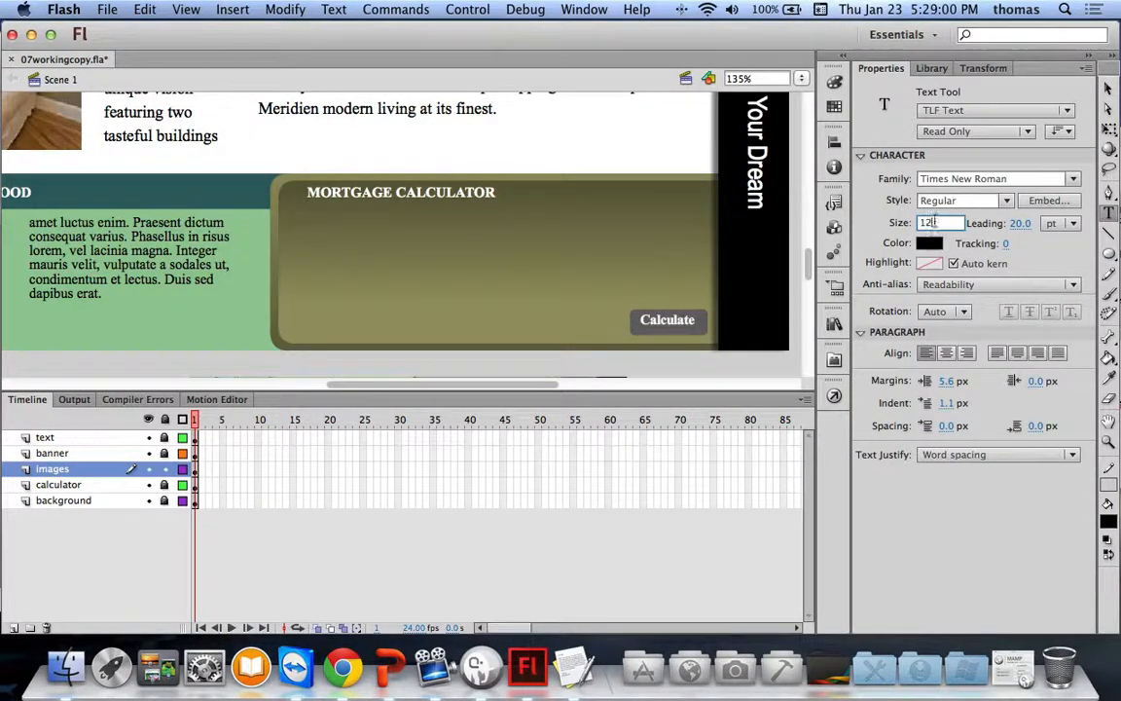
pyautogui.click(1019, 223)
pyautogui.write('12')
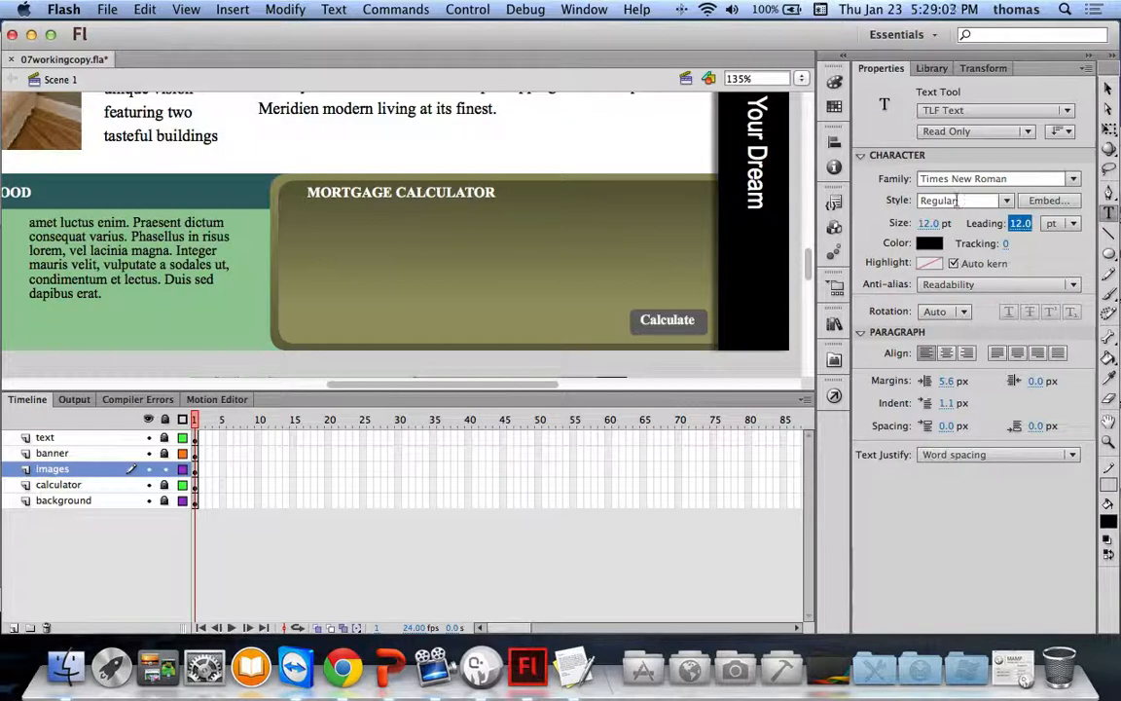
pyautogui.click(485, 272)
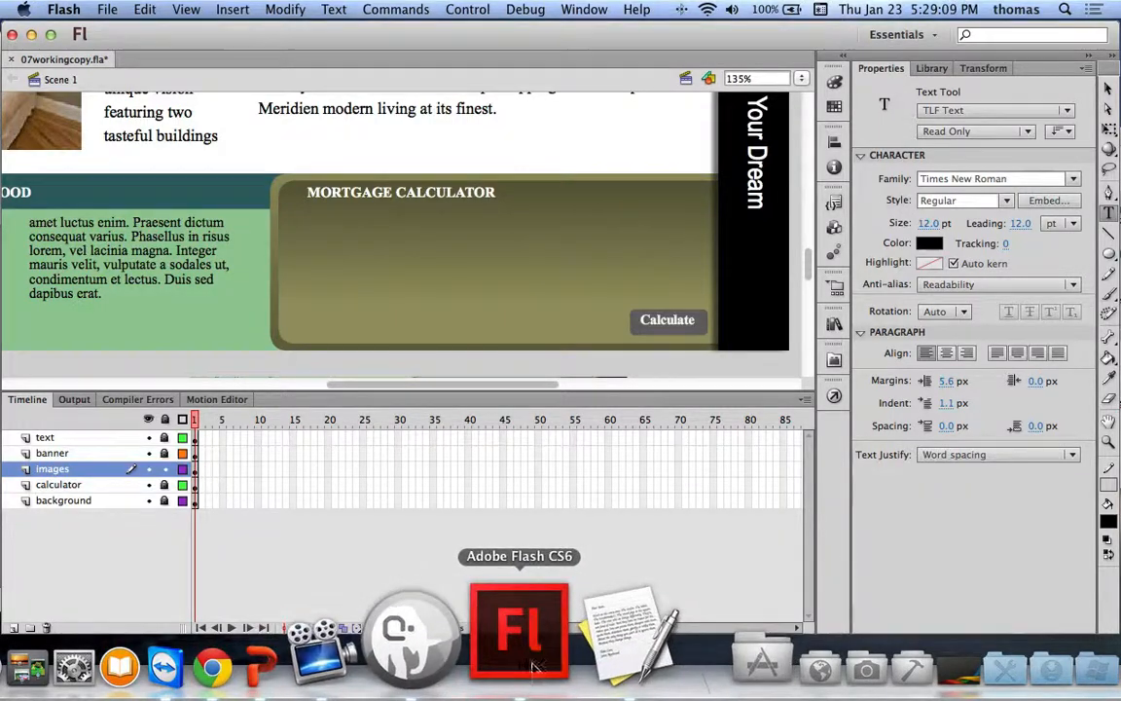
# Step: Add the read-only label "TERM: 30 Year Fixed" beneath the MORTGAGE CALCULATOR heading
pyautogui.click(389, 635)
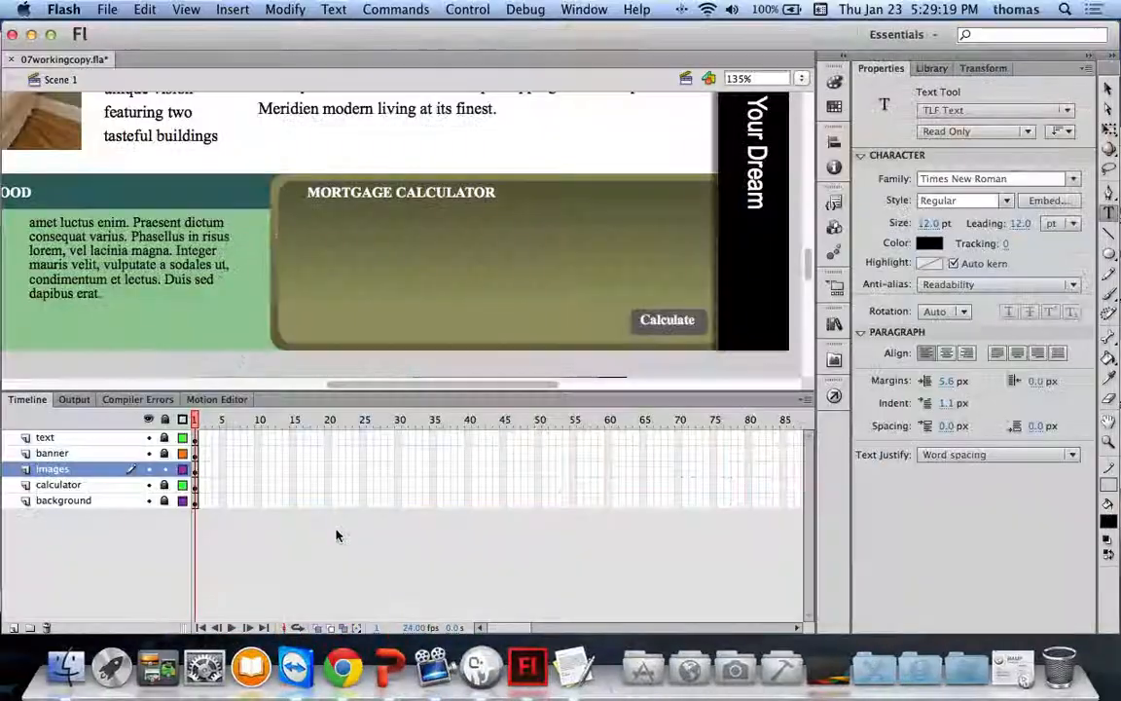
pyautogui.click(307, 214)
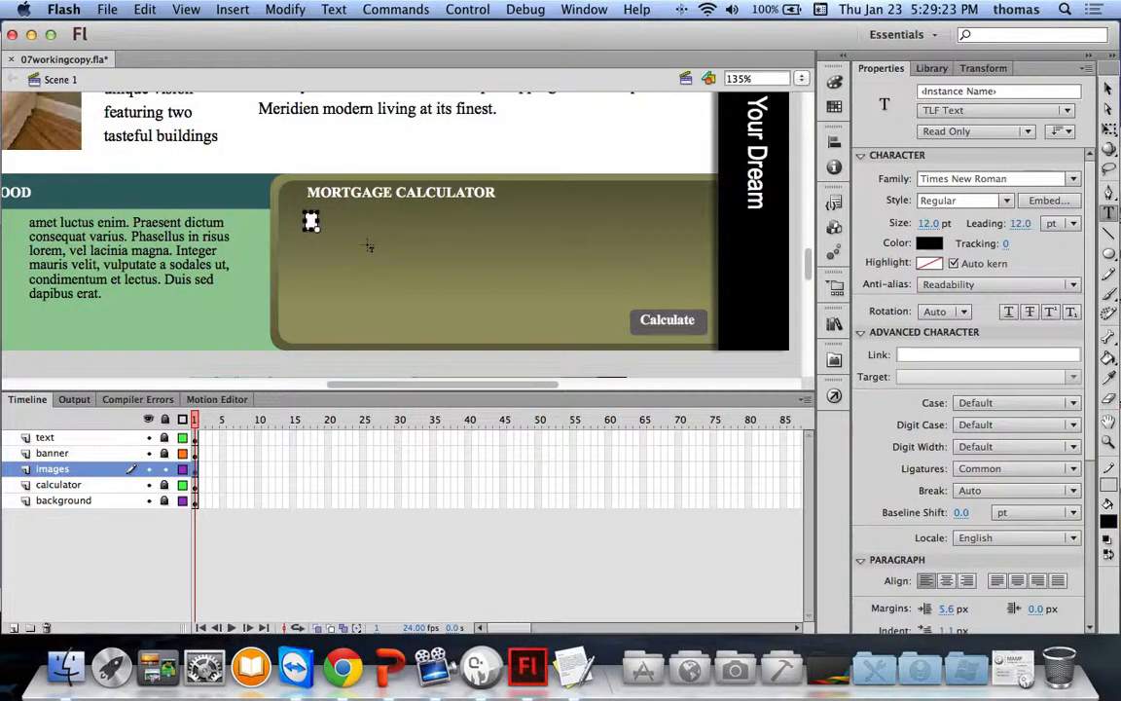
pyautogui.write('TERM: 30')
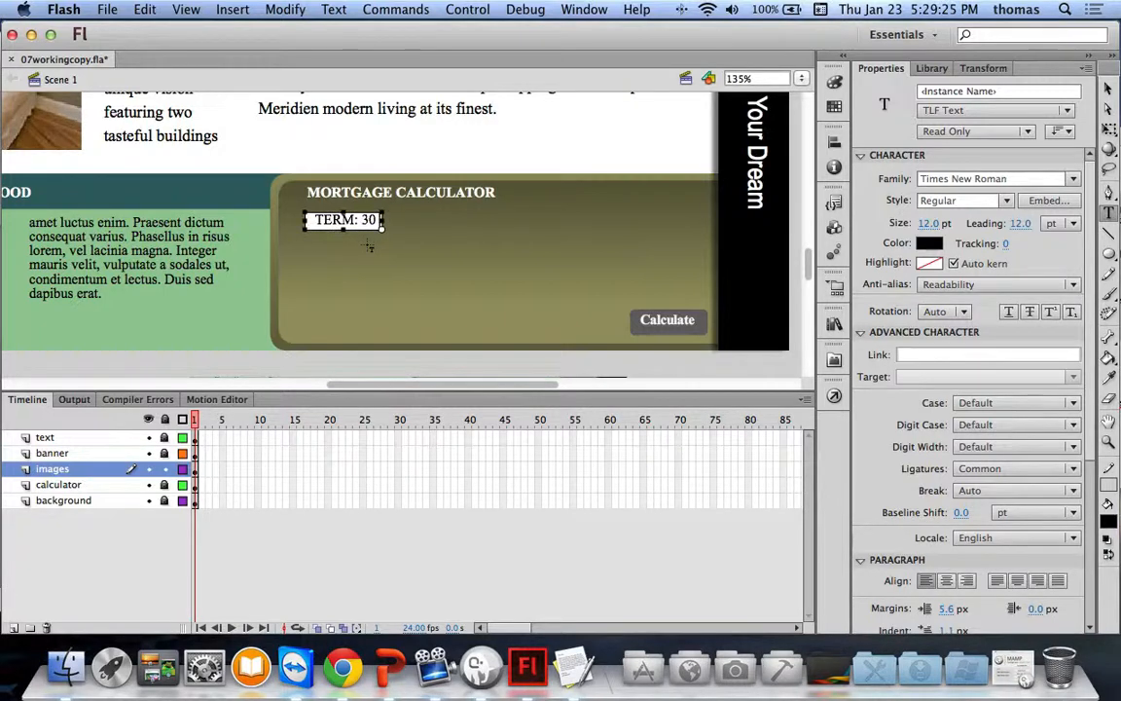
pyautogui.write(' Year Fixed')
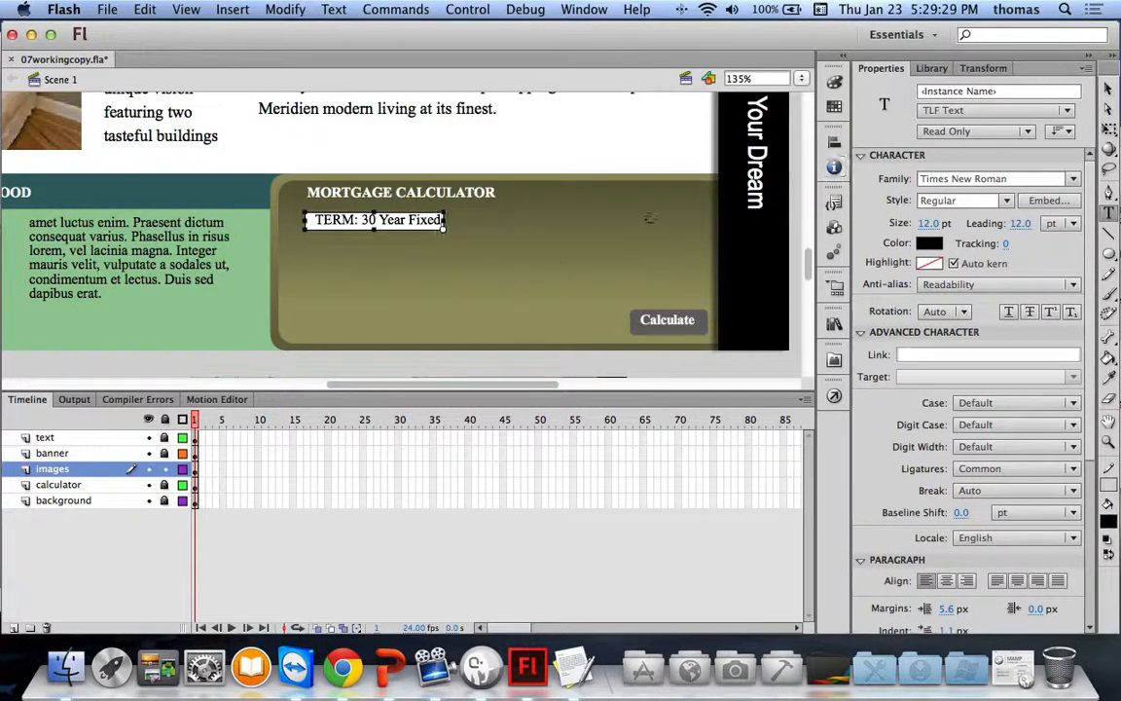
pyautogui.press('Escape')
pyautogui.click(545, 209)
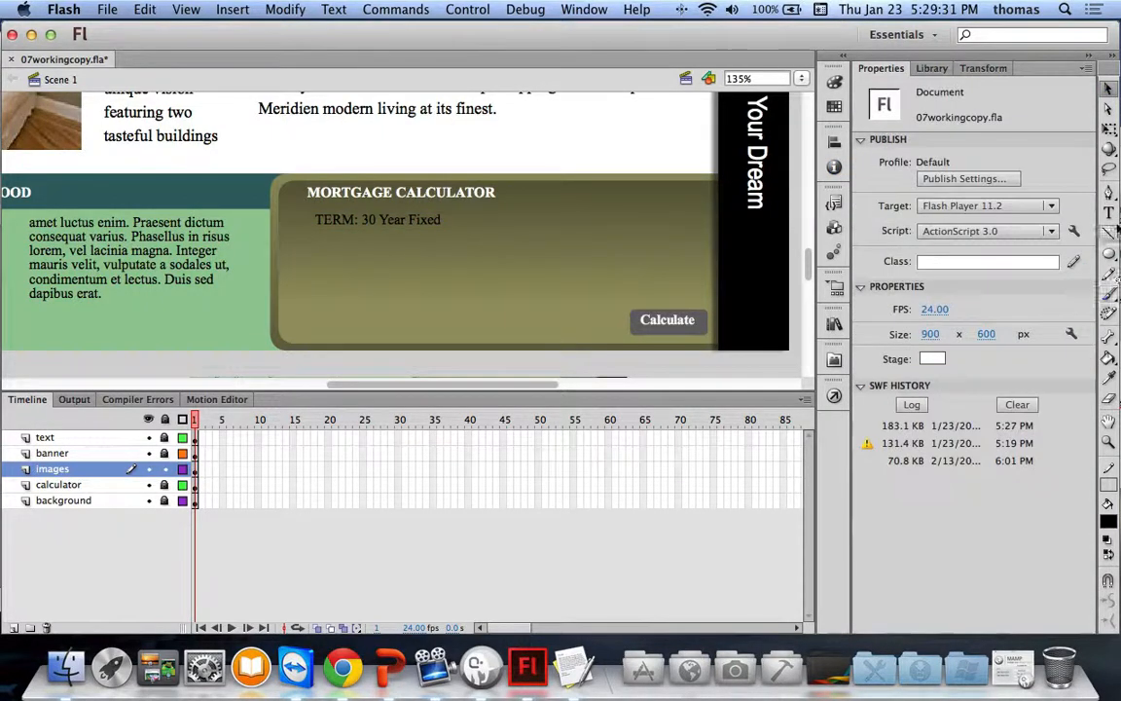
# Step: Add the read-only label "PRICE: $350,000" beneath the term label in the mortgage calculator
pyautogui.press('t')
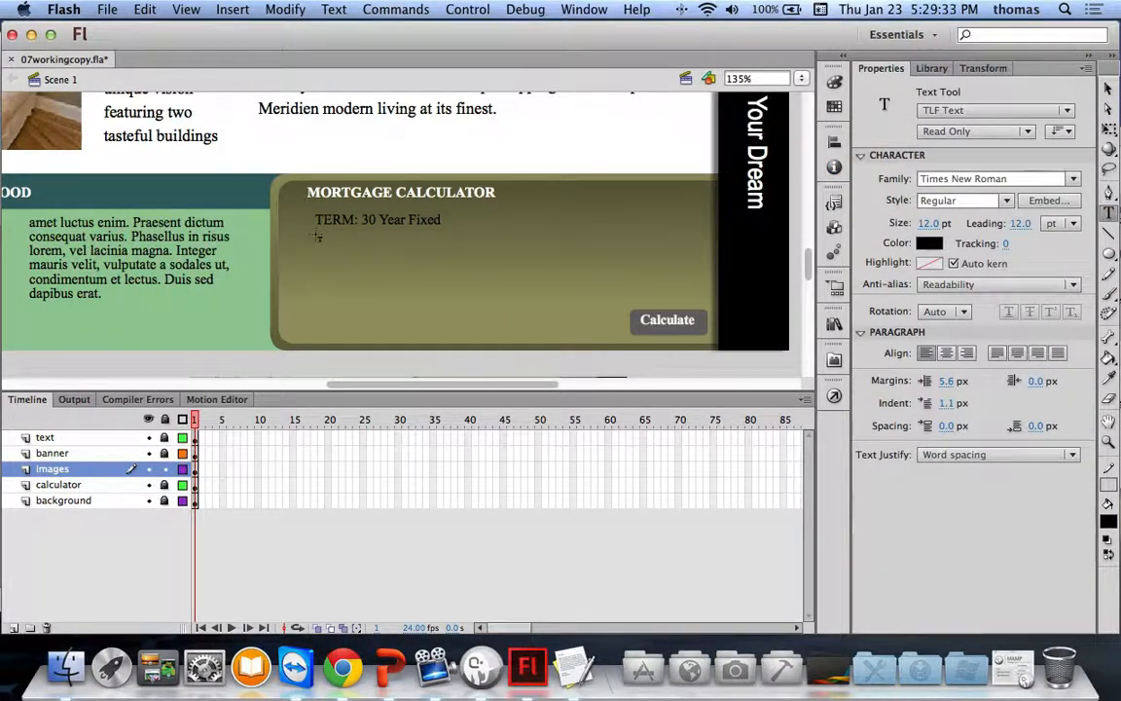
pyautogui.click(317, 239)
pyautogui.click(317, 237)
pyautogui.write('Price:')
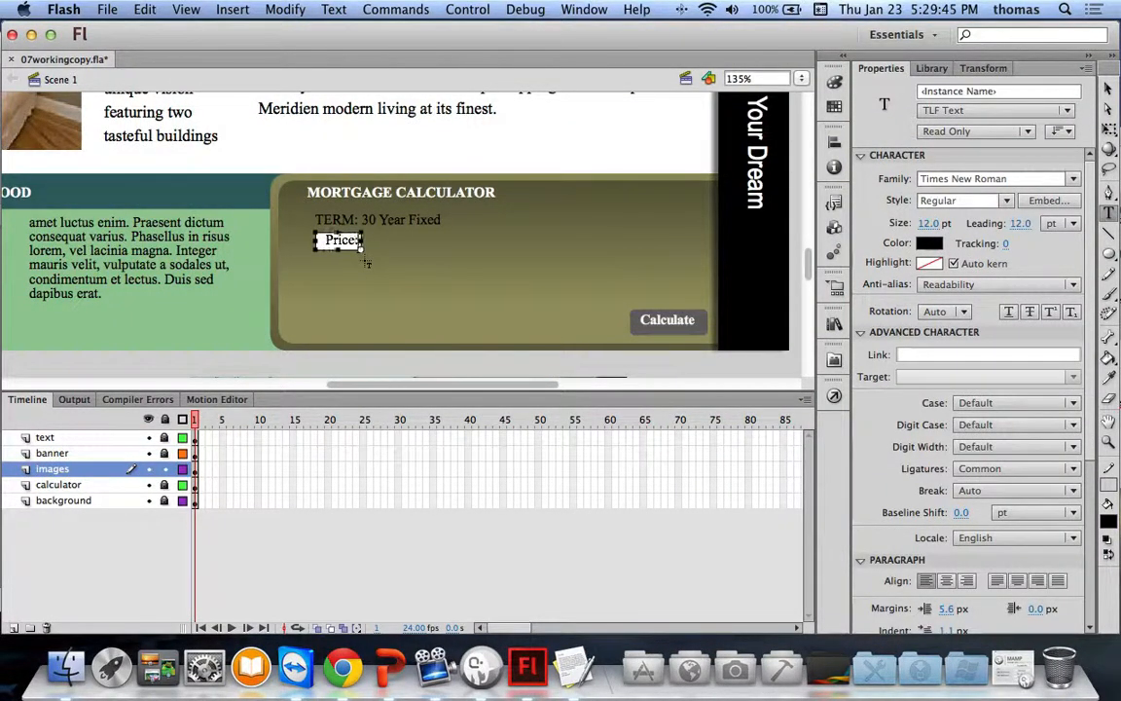
pyautogui.press('BackSpace')
pyautogui.press('BackSpace')
pyautogui.press('BackSpace')
pyautogui.press('BackSpace')
pyautogui.write('RICE: $350,000')
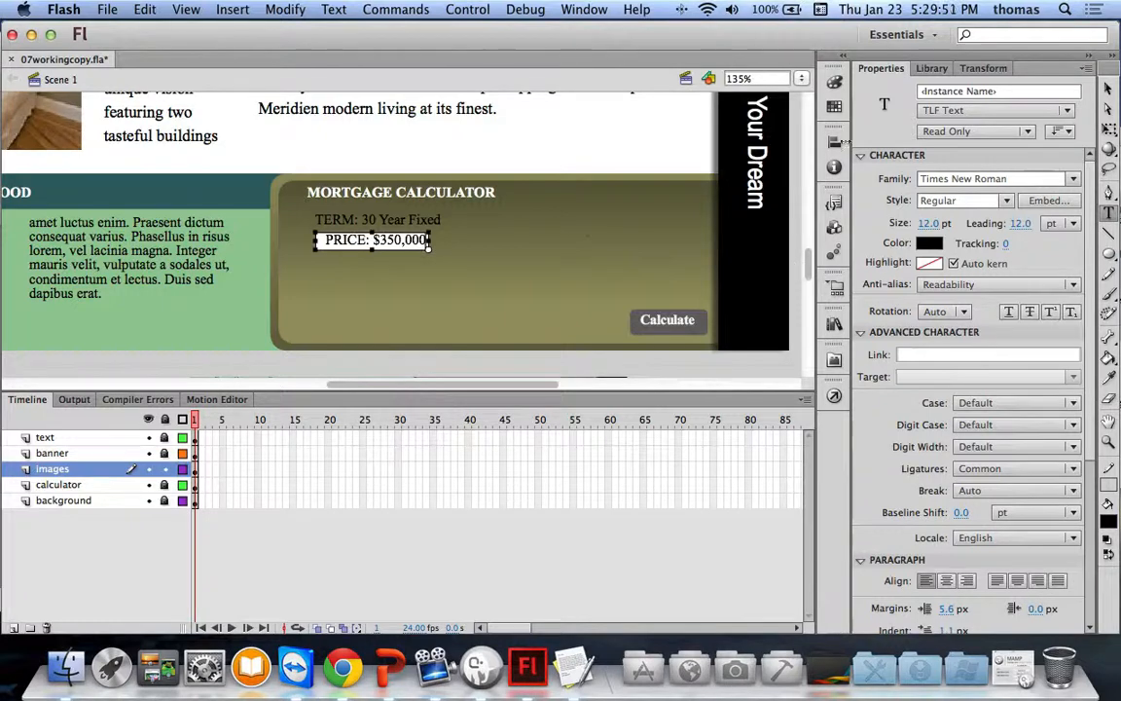
pyautogui.click(1109, 90)
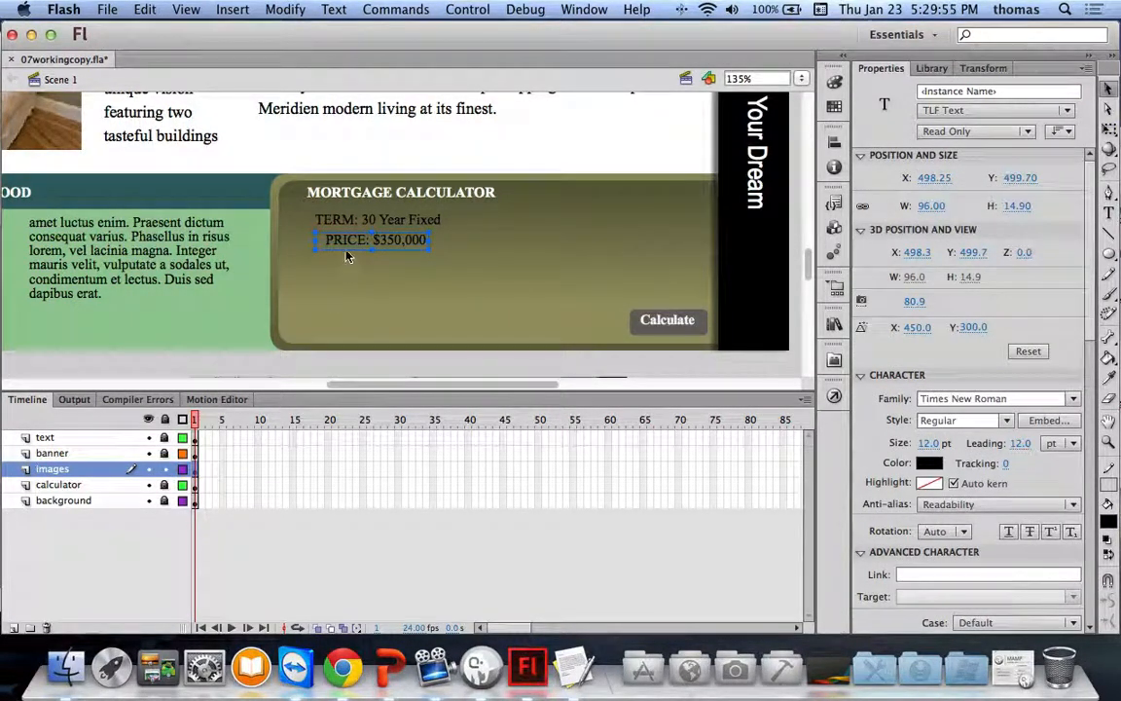
# Step: Align the price label beneath the start of the term label and check the remaining static labels on the PowerPoint slide
pyautogui.moveTo(334, 244); pyautogui.dragTo(325, 242)
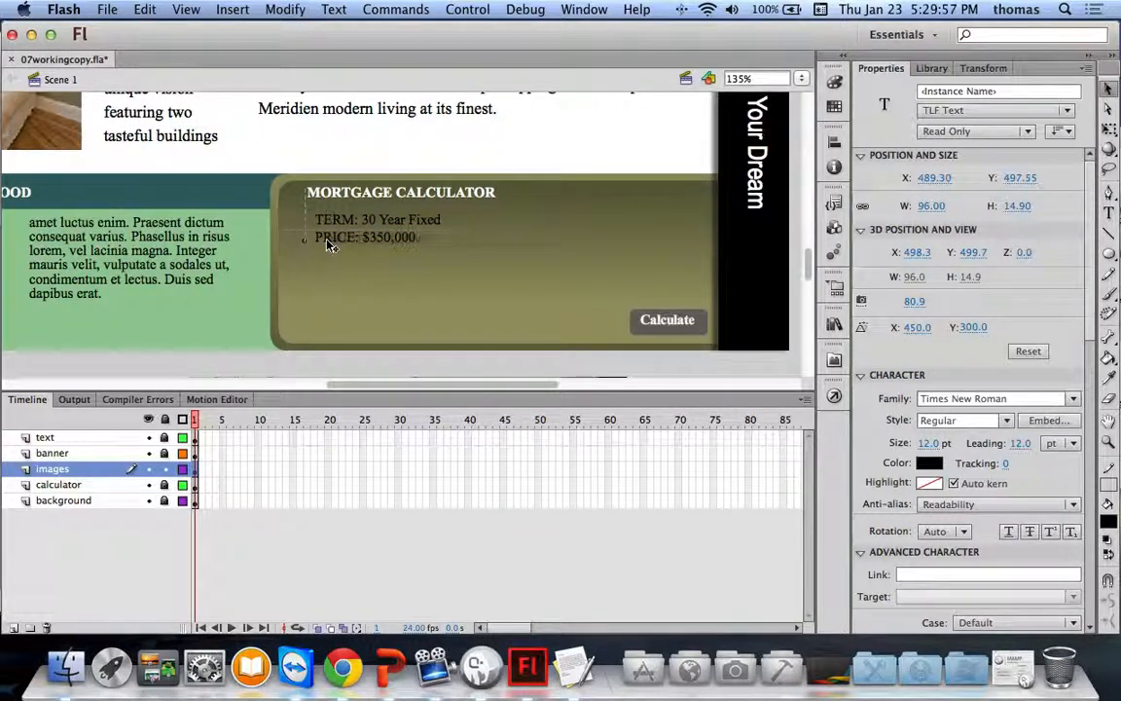
pyautogui.doubleClick(329, 244)
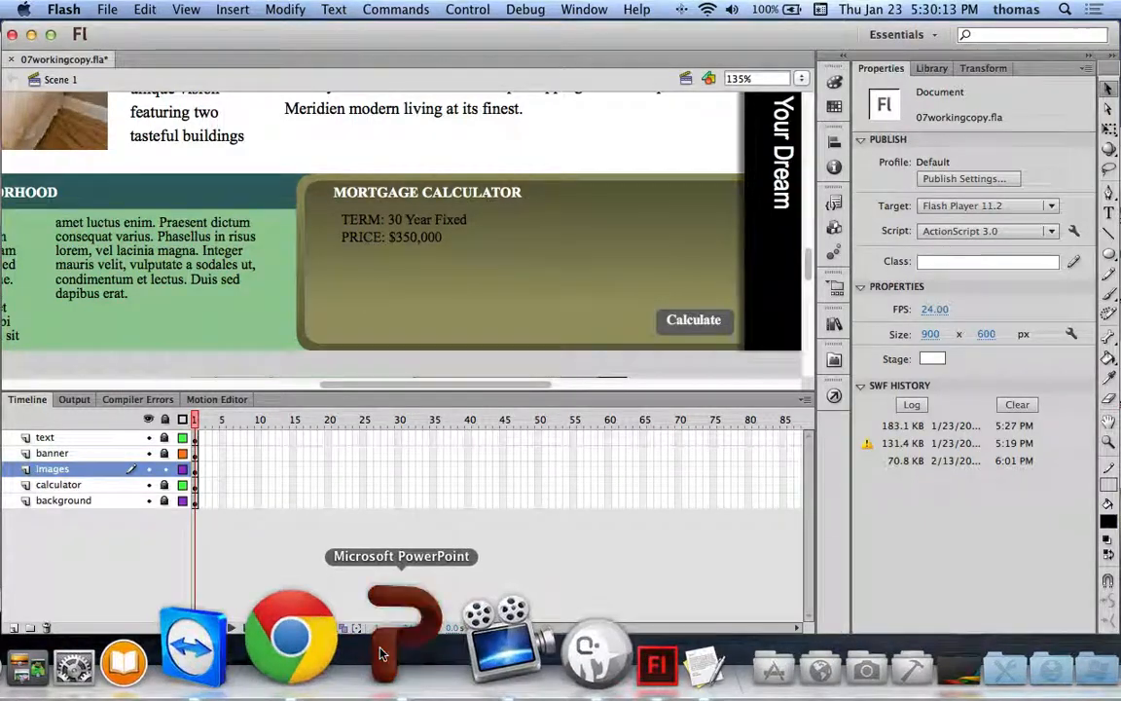
pyautogui.click(388, 664)
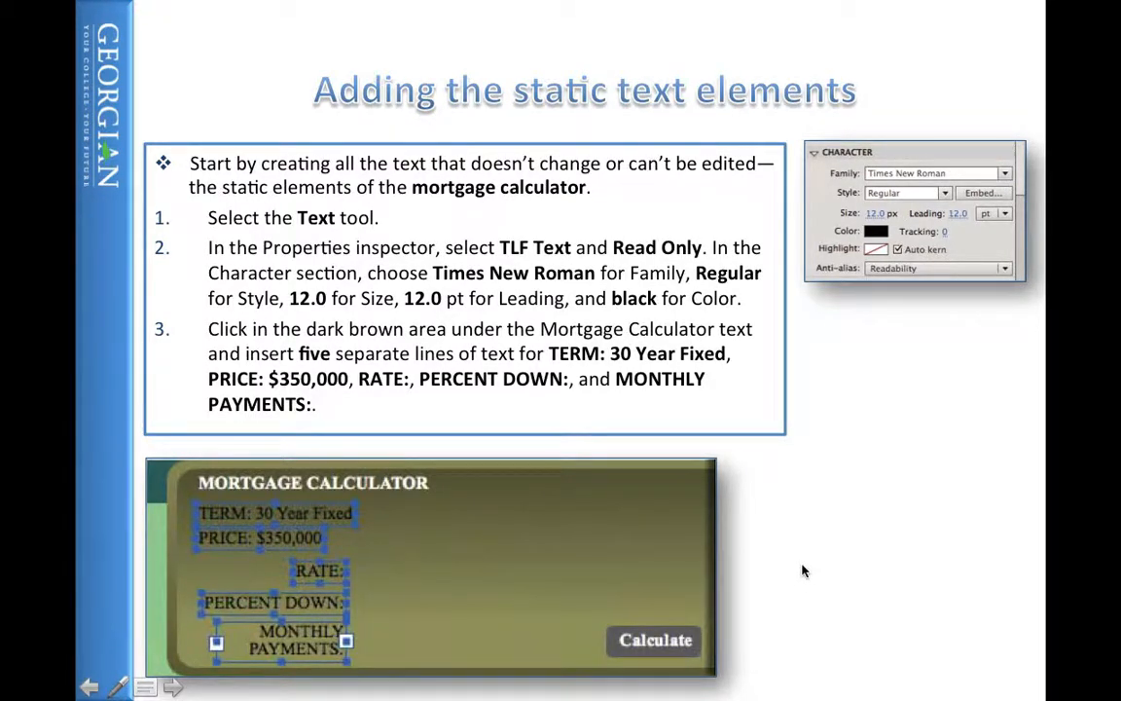
pyautogui.press('super+Tab')
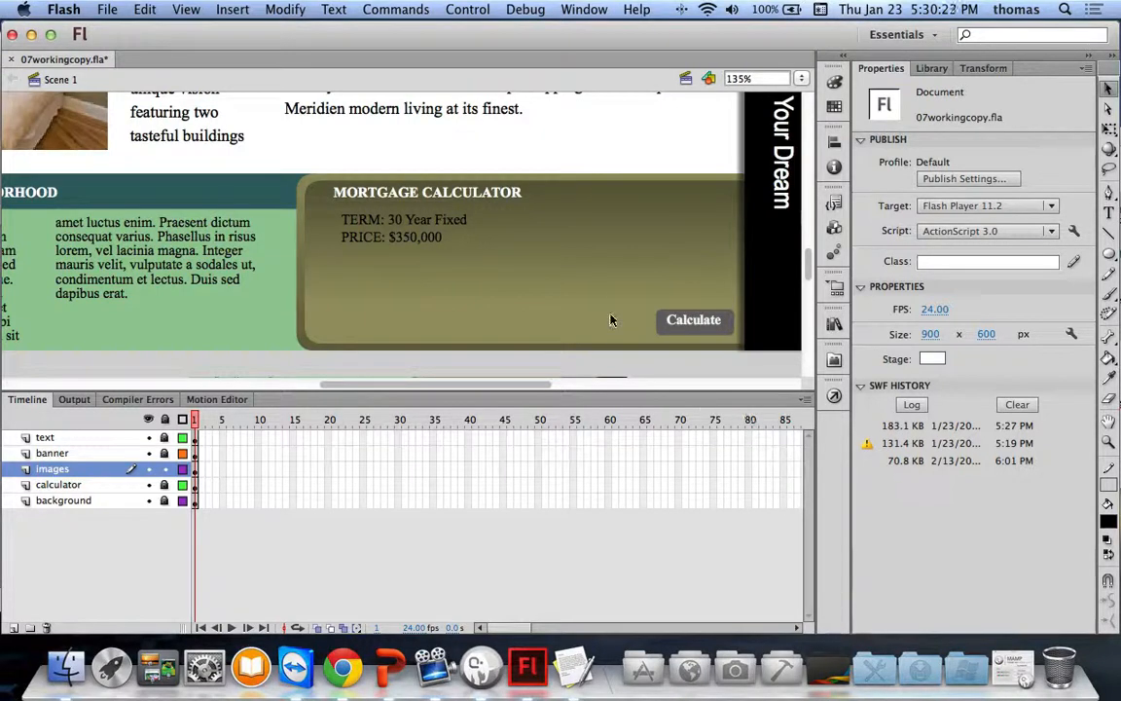
# Step: Add the read-only label "RATE:" beneath the price label in the mortgage calculator
pyautogui.click(1109, 213)
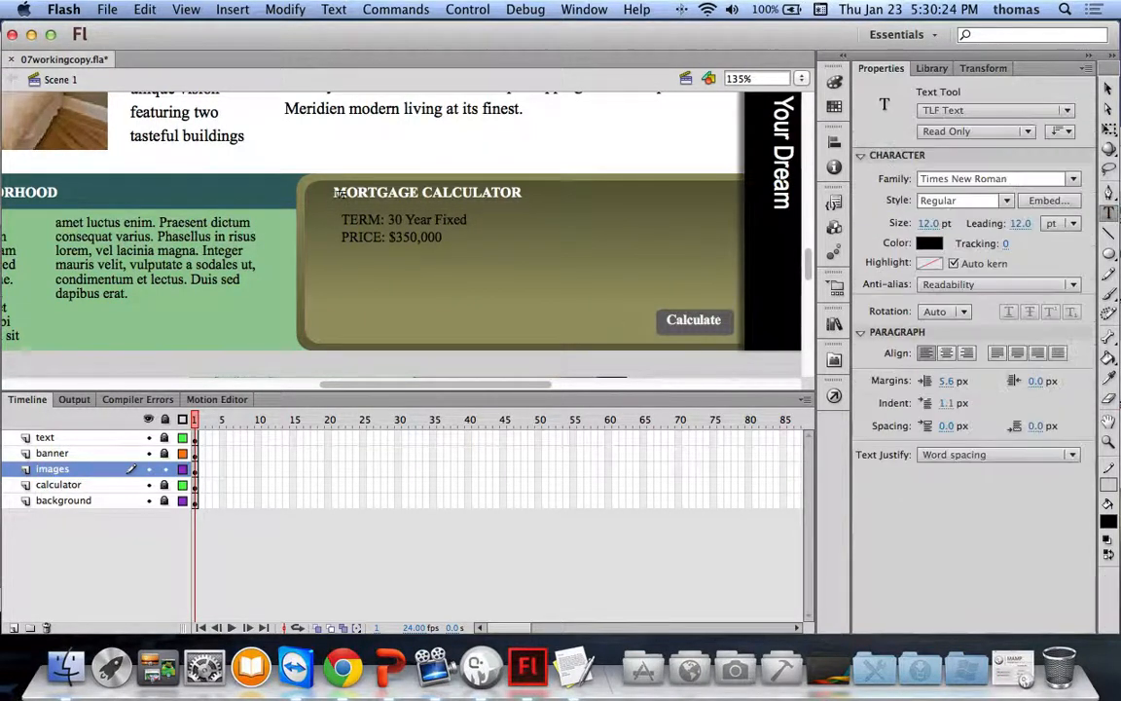
pyautogui.click(372, 269)
pyautogui.write('Rate')
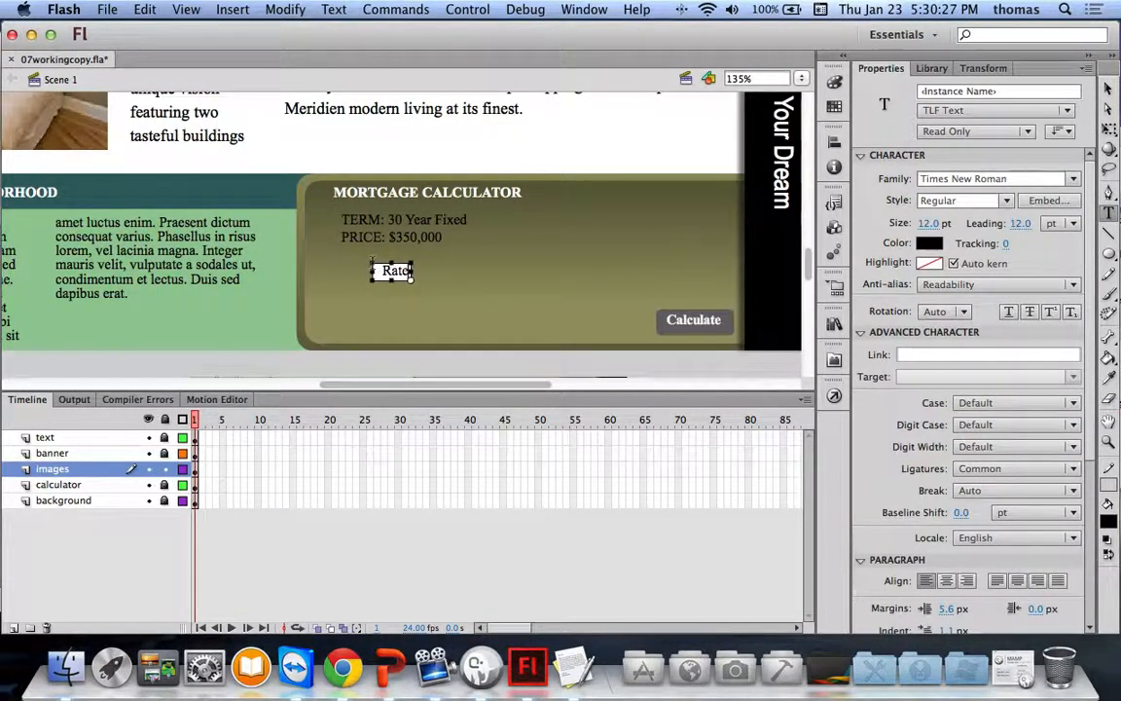
pyautogui.press('BackSpace')
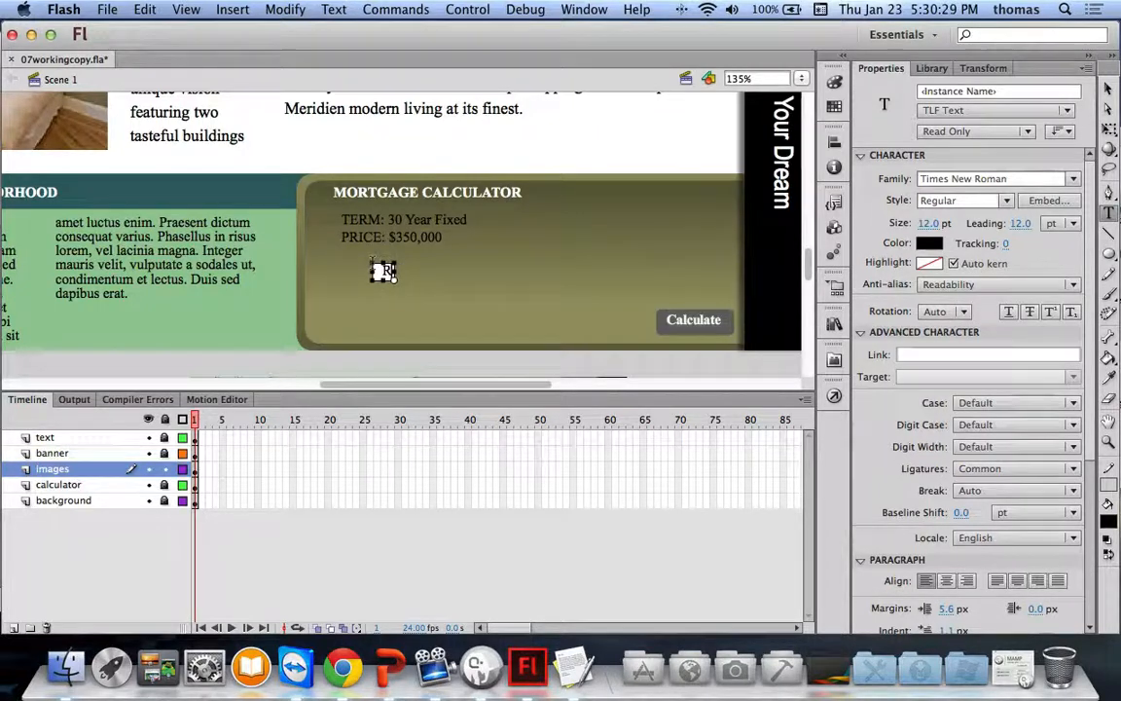
pyautogui.write('ATE:')
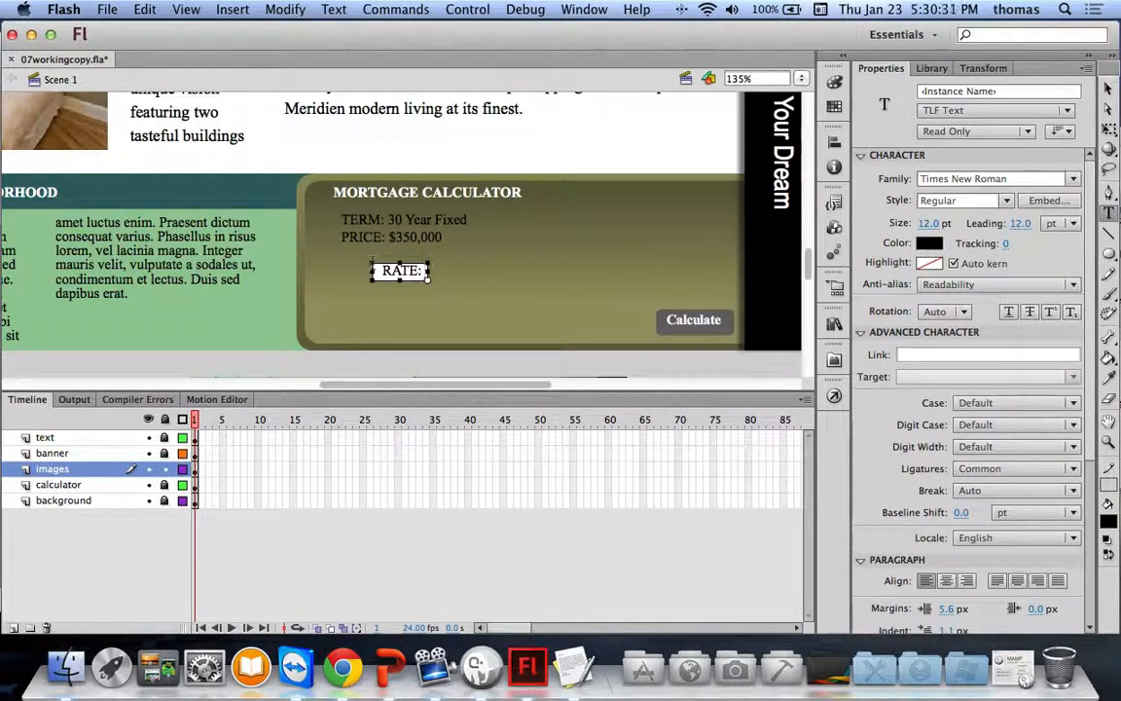
pyautogui.click(1109, 90)
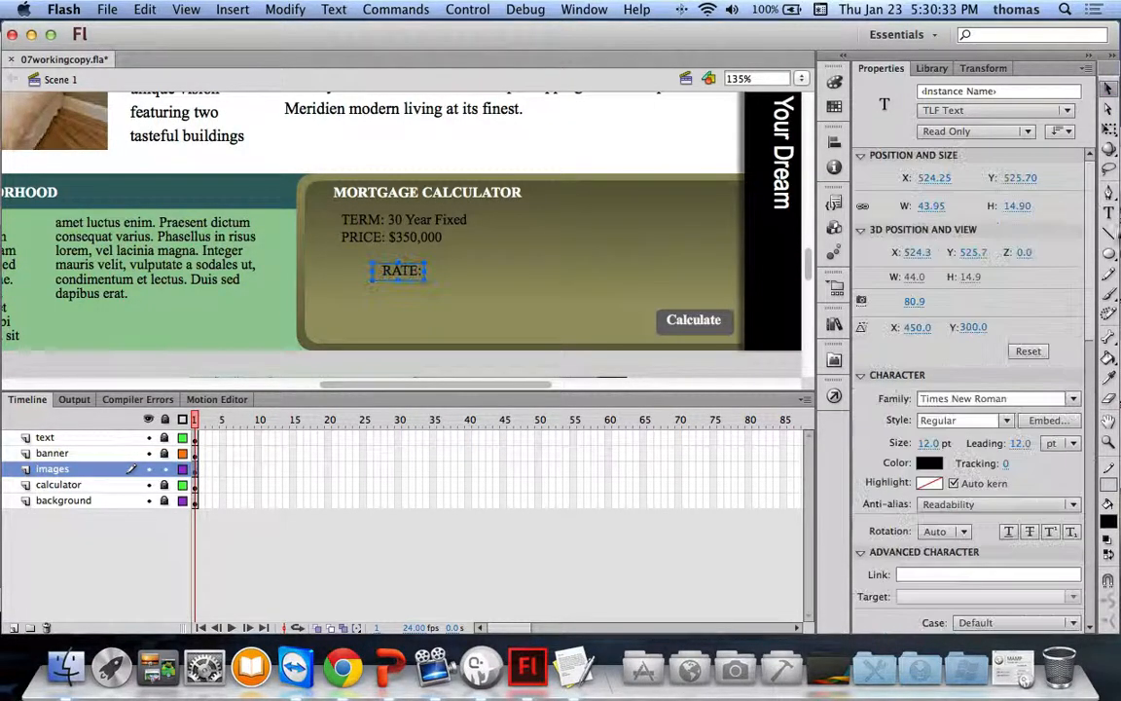
# Step: Add the read-only label "PERCENT DOWN:" beneath the rate label in the mortgage calculator
pyautogui.press('t')
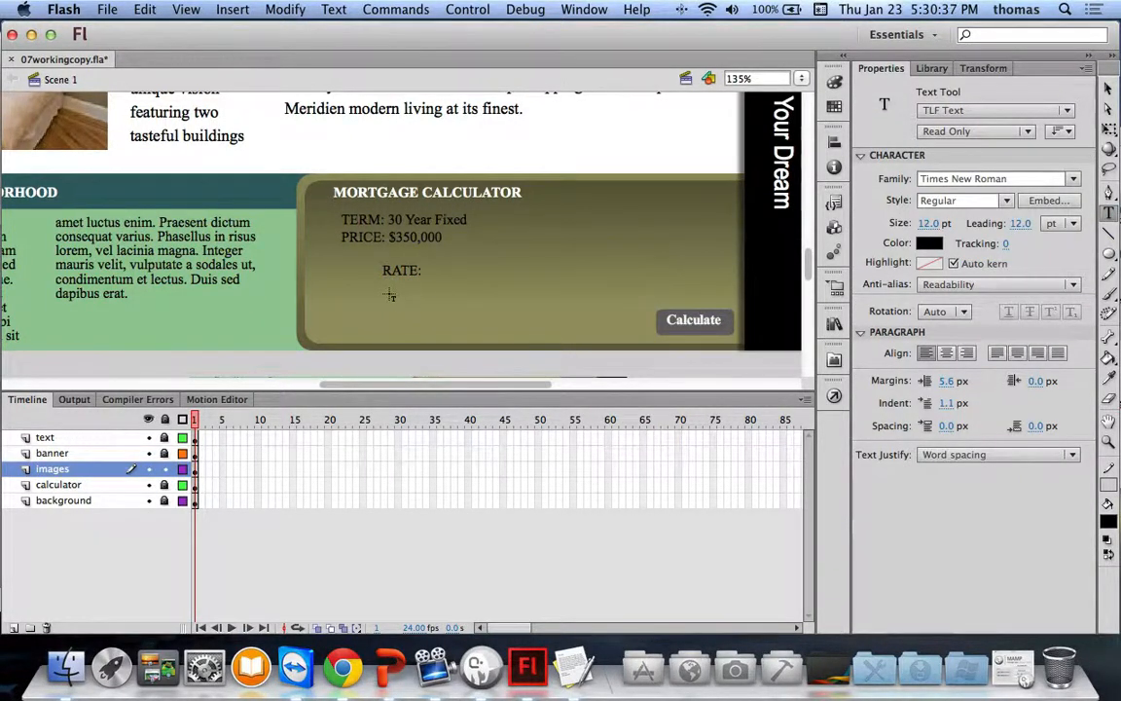
pyautogui.click(390, 295)
pyautogui.write('PE')
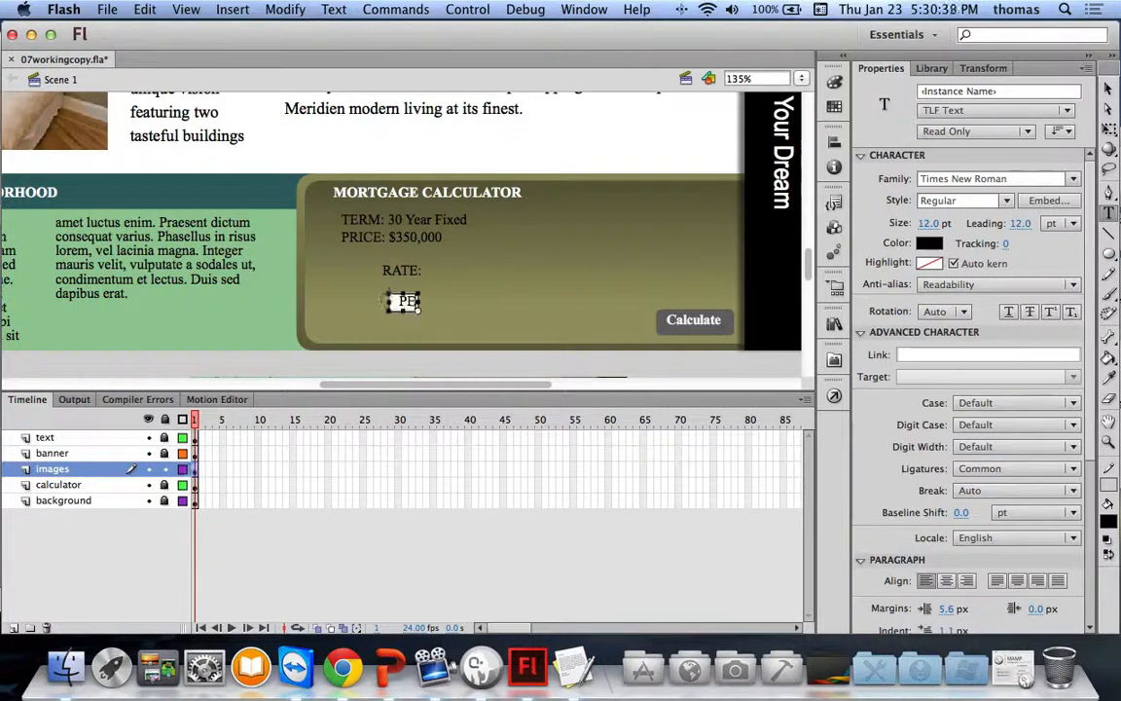
pyautogui.write('RCENT DOWN:')
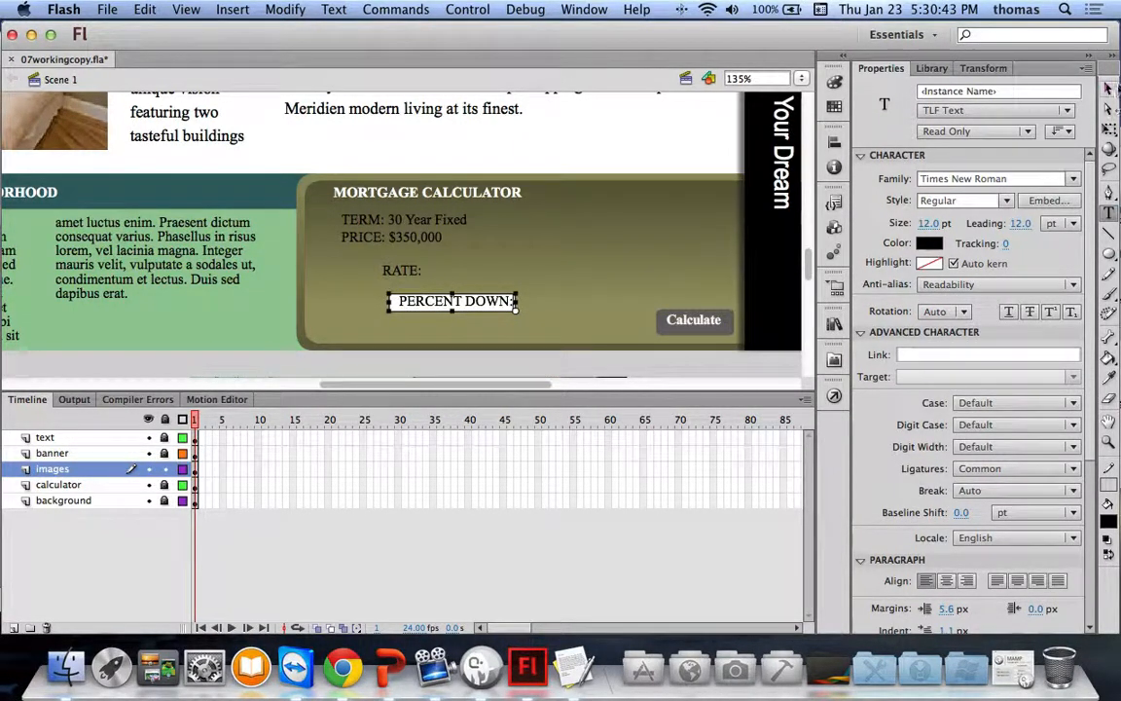
pyautogui.click(1109, 88)
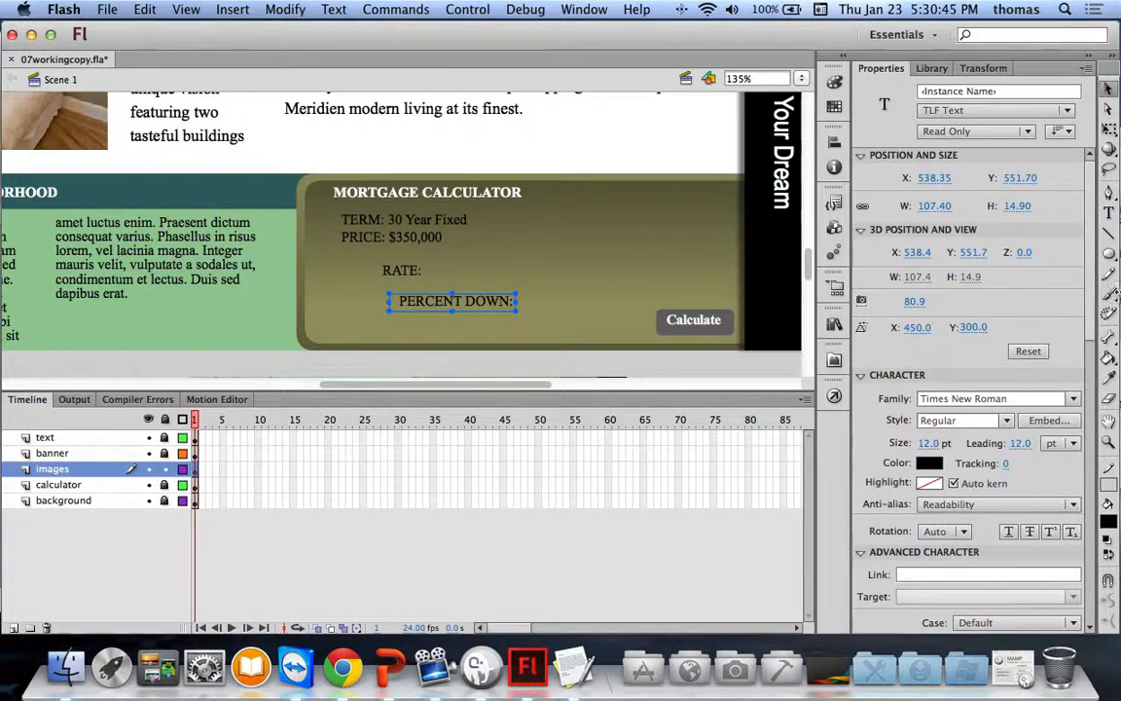
# Step: Add the read-only label "MONTHLY PAYMENT:" beneath the percent down label in the mortgage calculator
pyautogui.press('t')
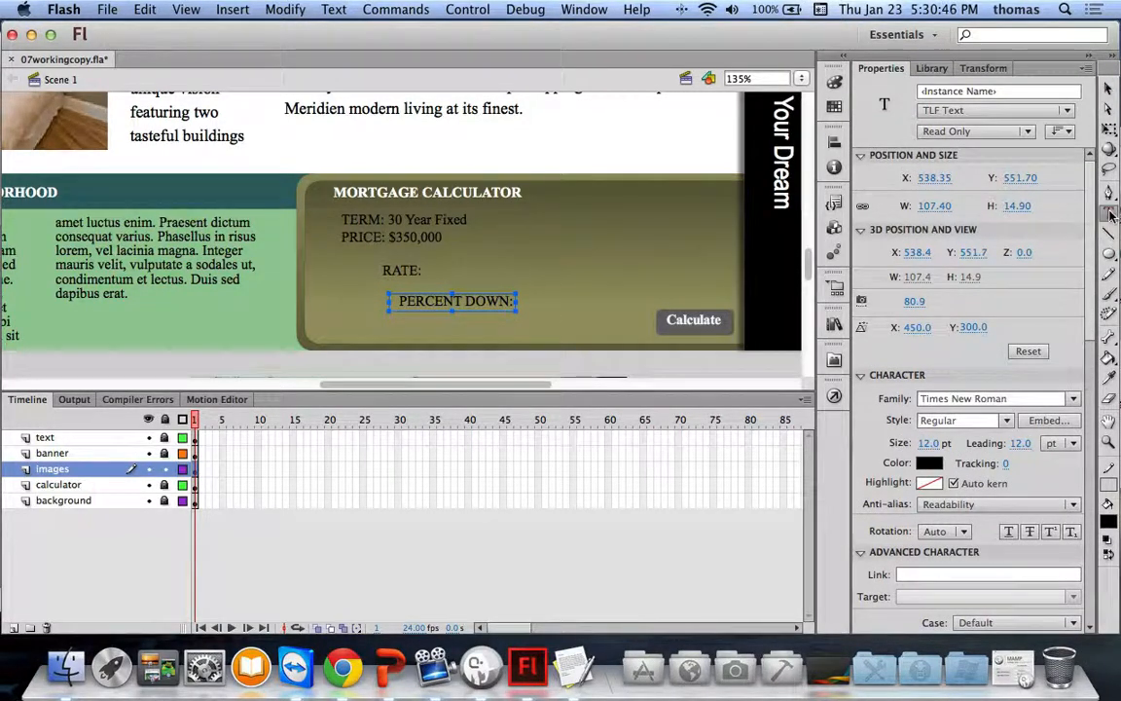
pyautogui.click(389, 331)
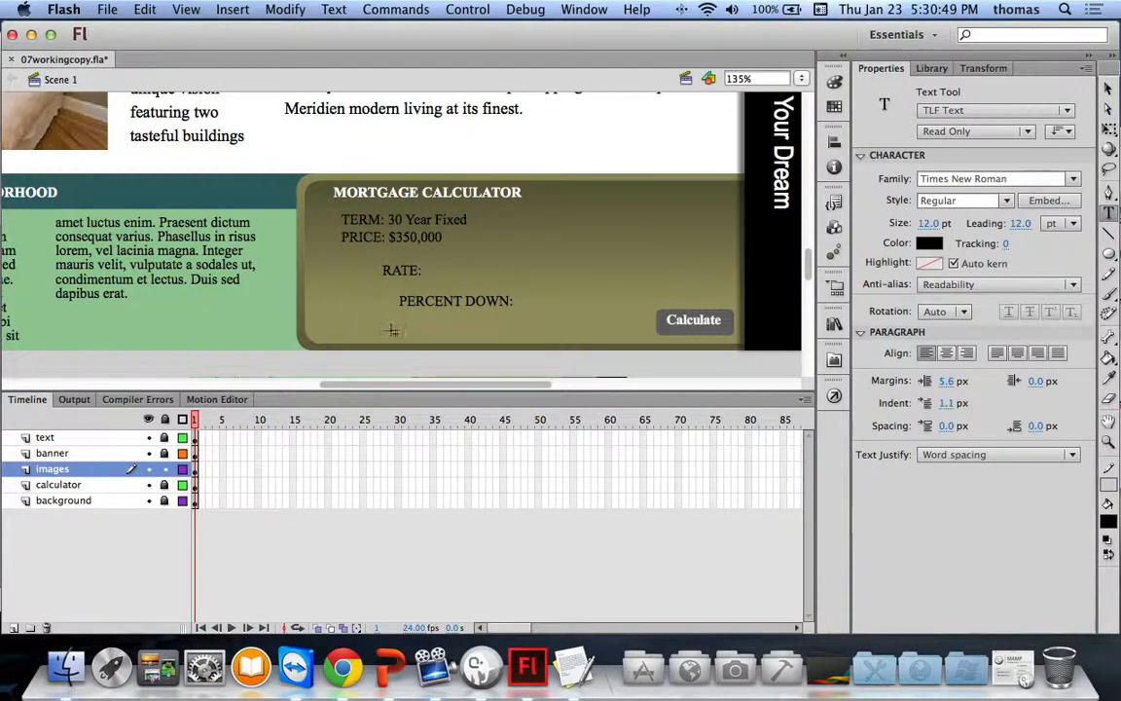
pyautogui.click(392, 331)
pyautogui.write('MONTL')
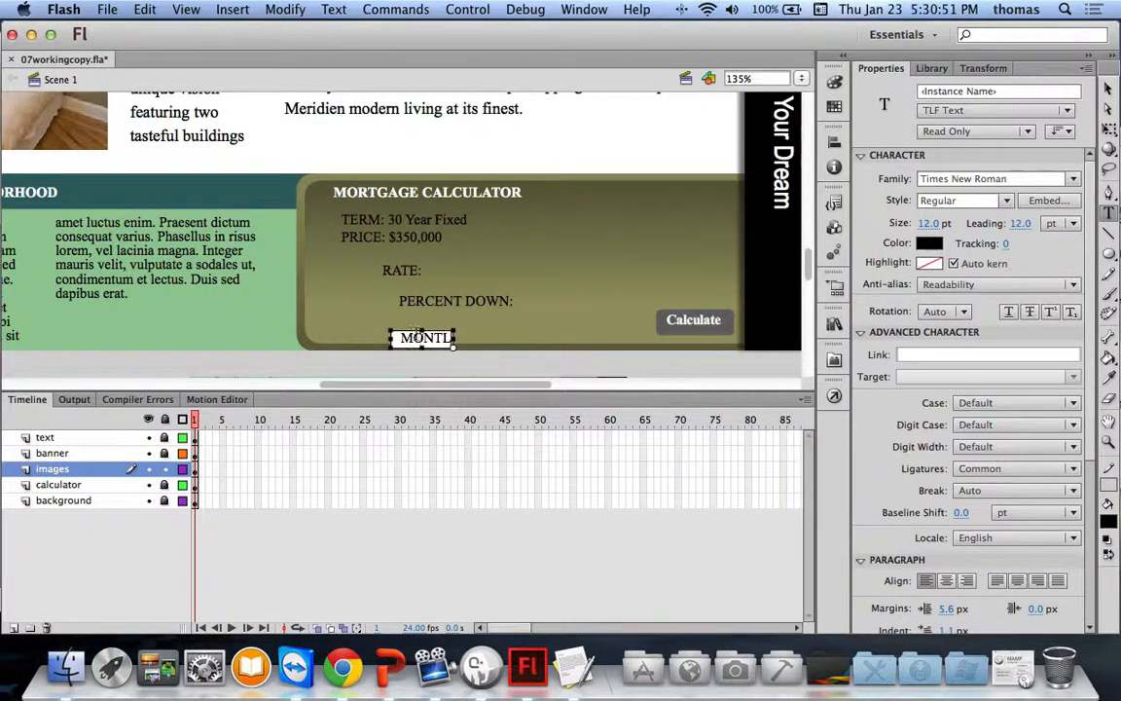
pyautogui.press('BackSpace')
pyautogui.press('BackSpace')
pyautogui.write('THLY')
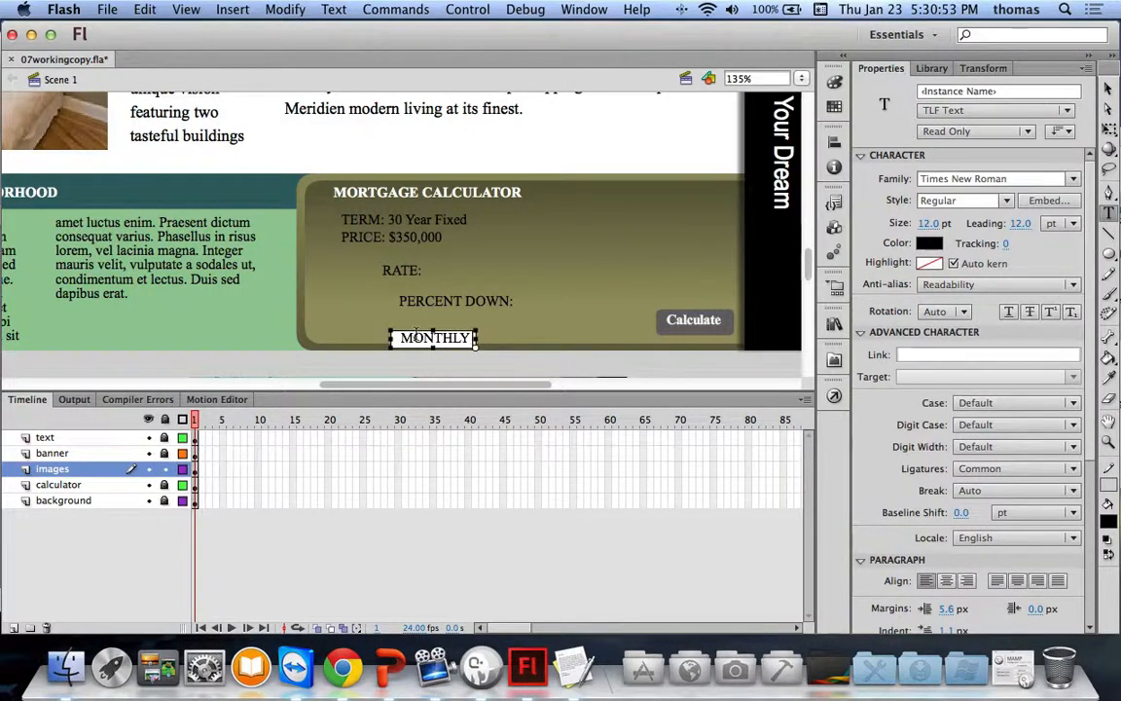
pyautogui.write(' PAYMENT:')
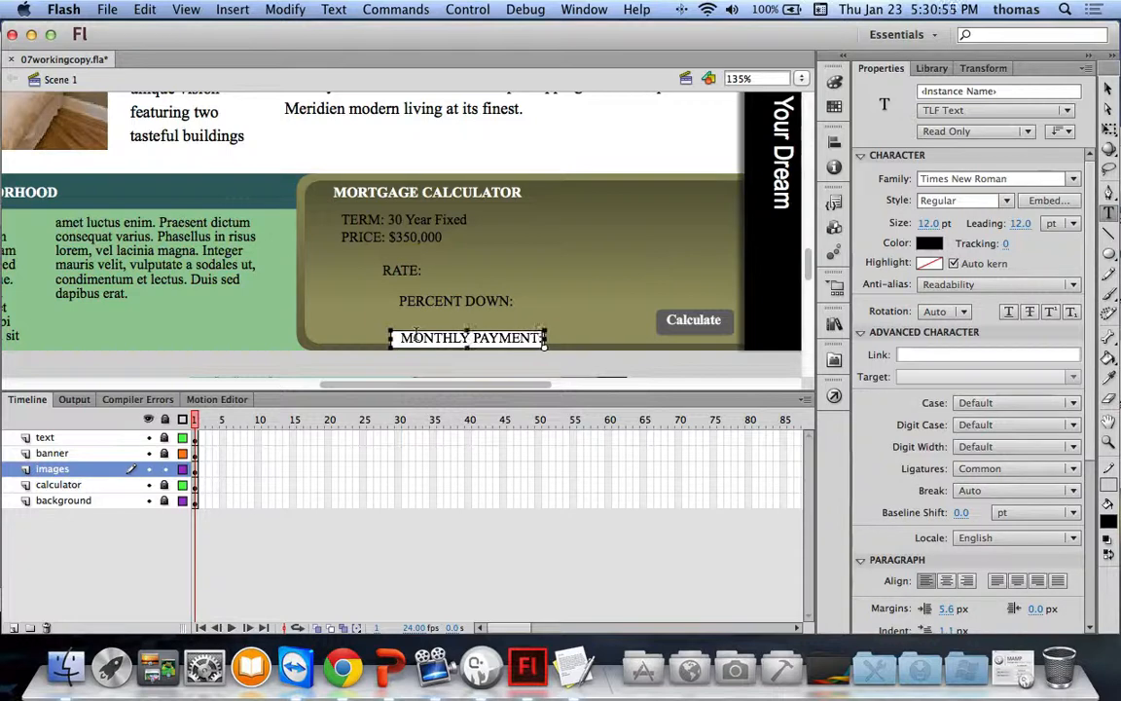
pyautogui.click(1108, 88)
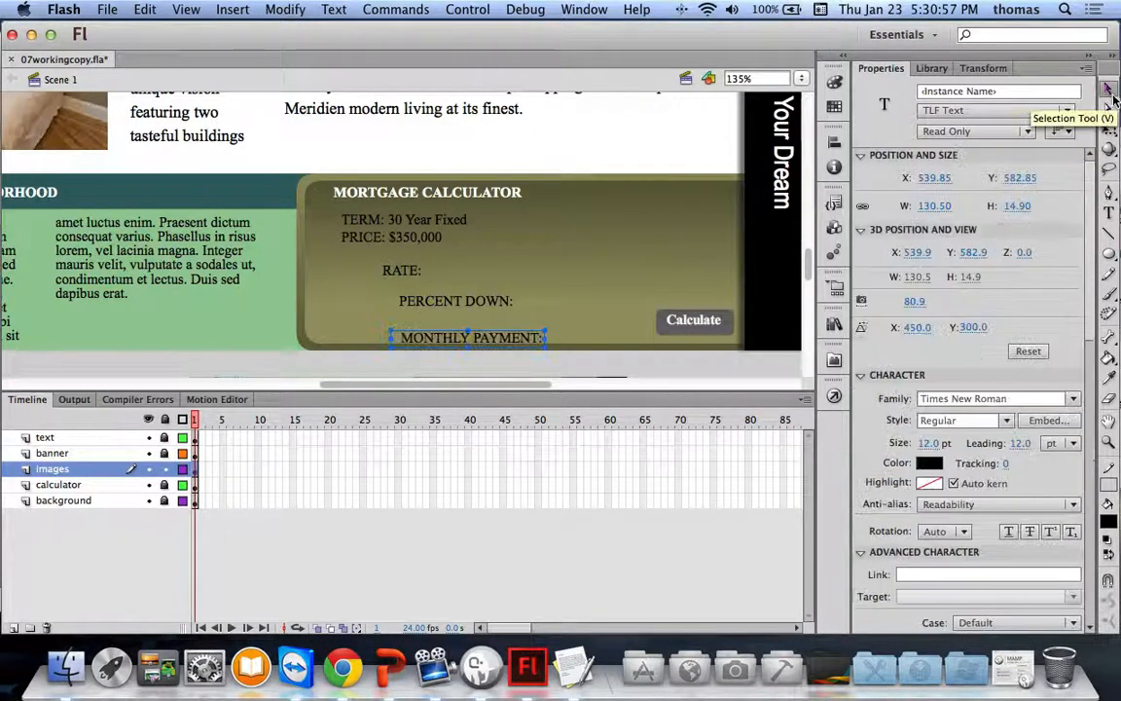
# Step: Stack the rate, percent down and monthly payment labels beneath the price label, with their boxes' right edges lined up with the term label
pyautogui.moveTo(411, 271); pyautogui.dragTo(458, 260)
pyautogui.moveTo(459, 303); pyautogui.dragTo(413, 275)
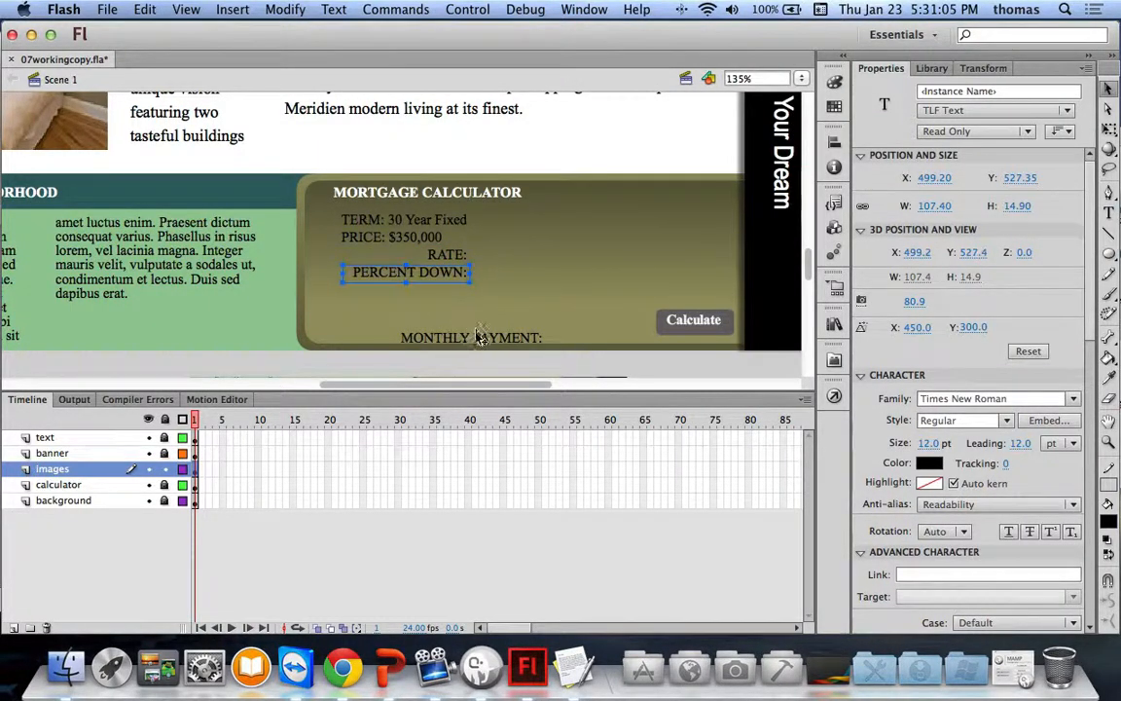
pyautogui.moveTo(479, 337); pyautogui.dragTo(391, 327)
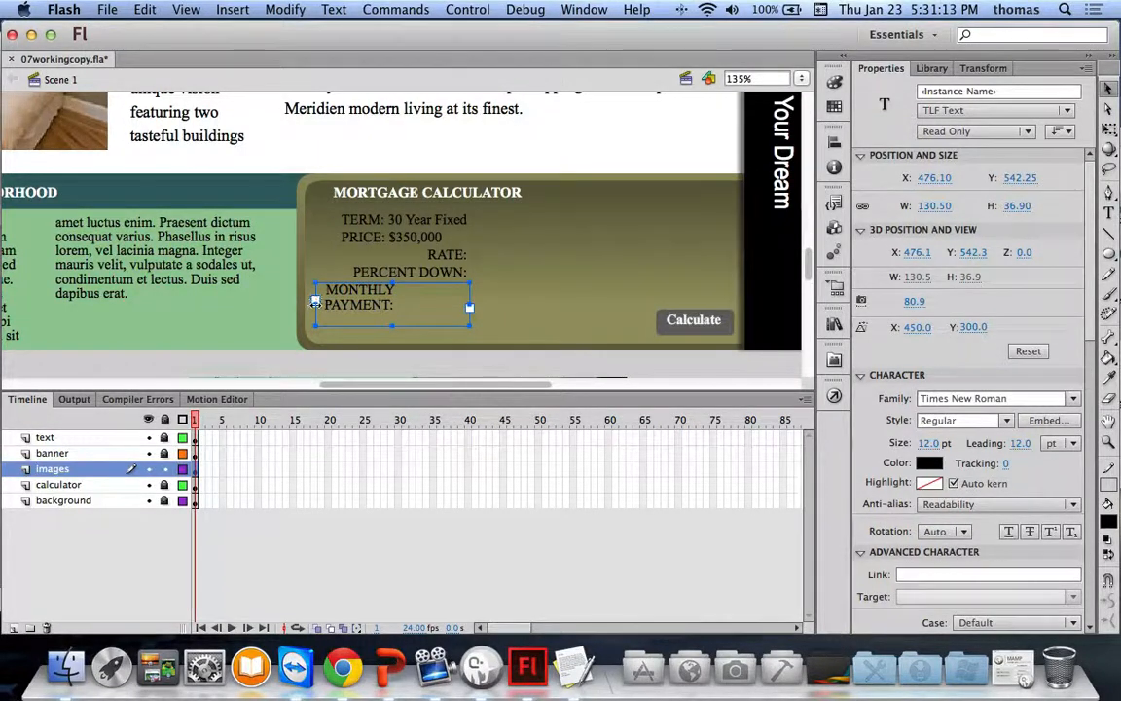
# Step: Narrow the monthly payment text box to about 99 px wide and right-align its two lines of text
pyautogui.moveTo(314, 303); pyautogui.dragTo(353, 304)
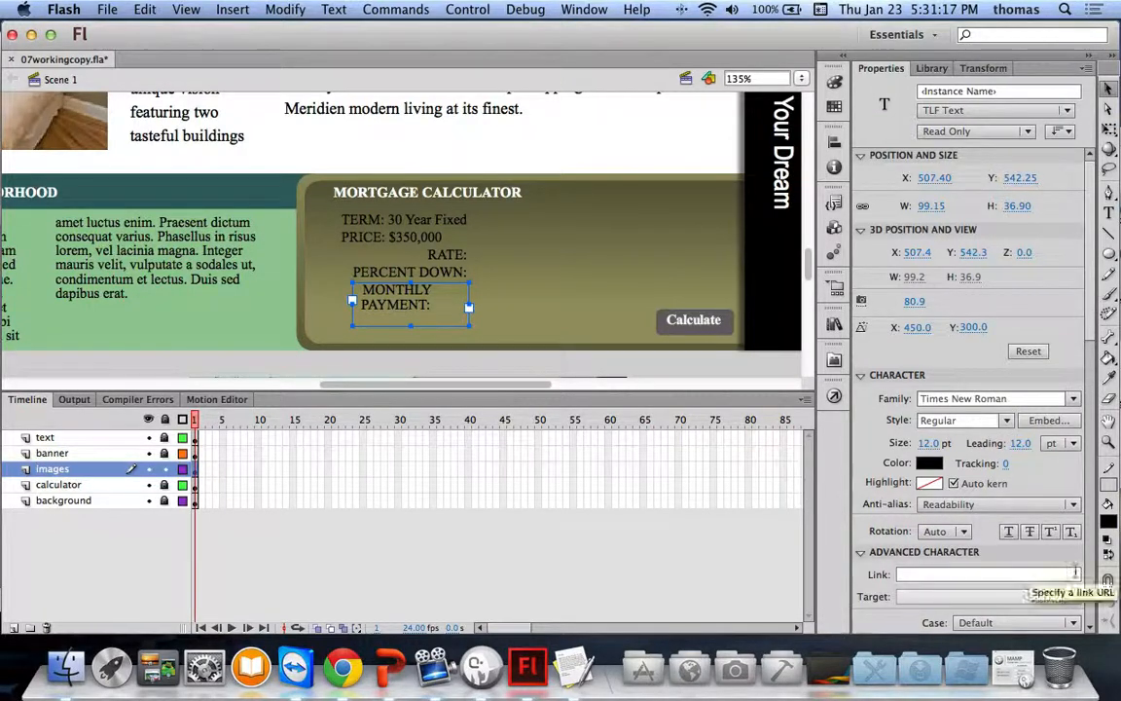
pyautogui.scroll(-3, 1024, 453)
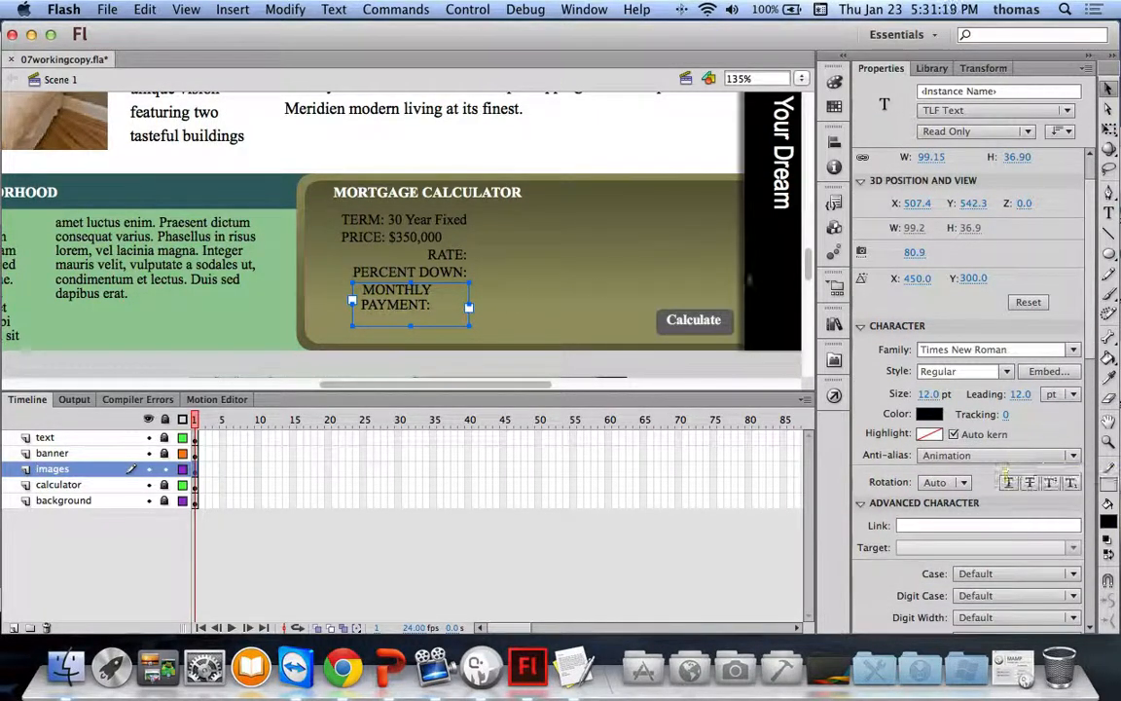
pyautogui.click(1111, 214)
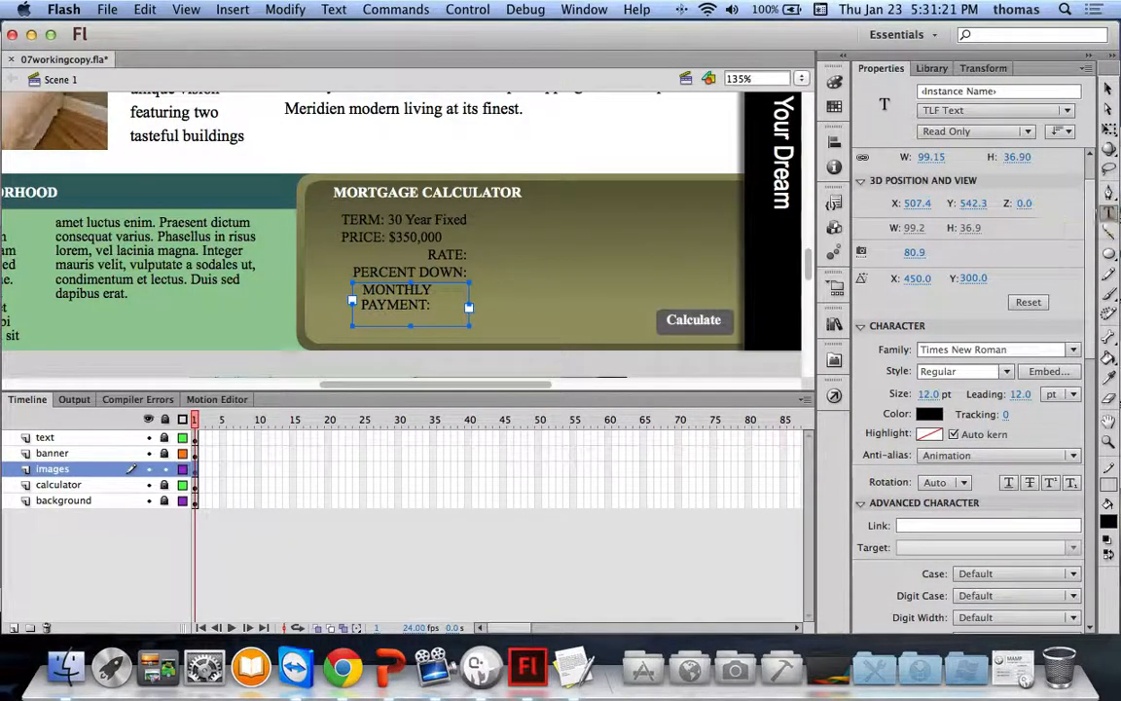
pyautogui.doubleClick(394, 305)
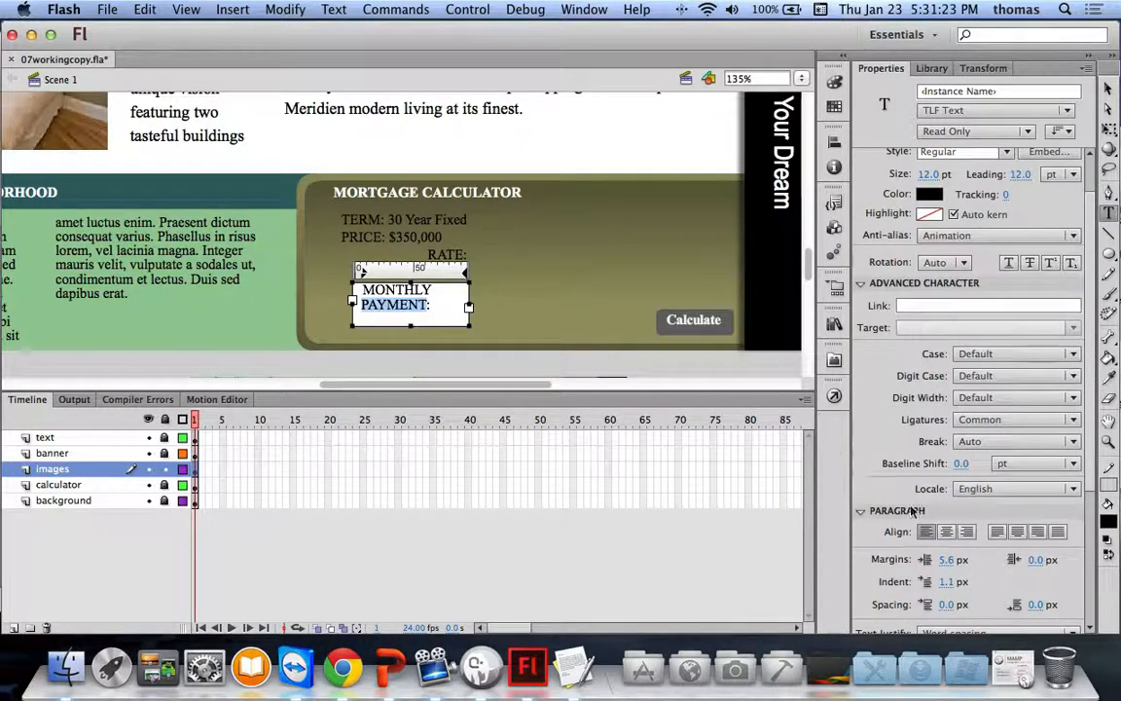
pyautogui.click(966, 532)
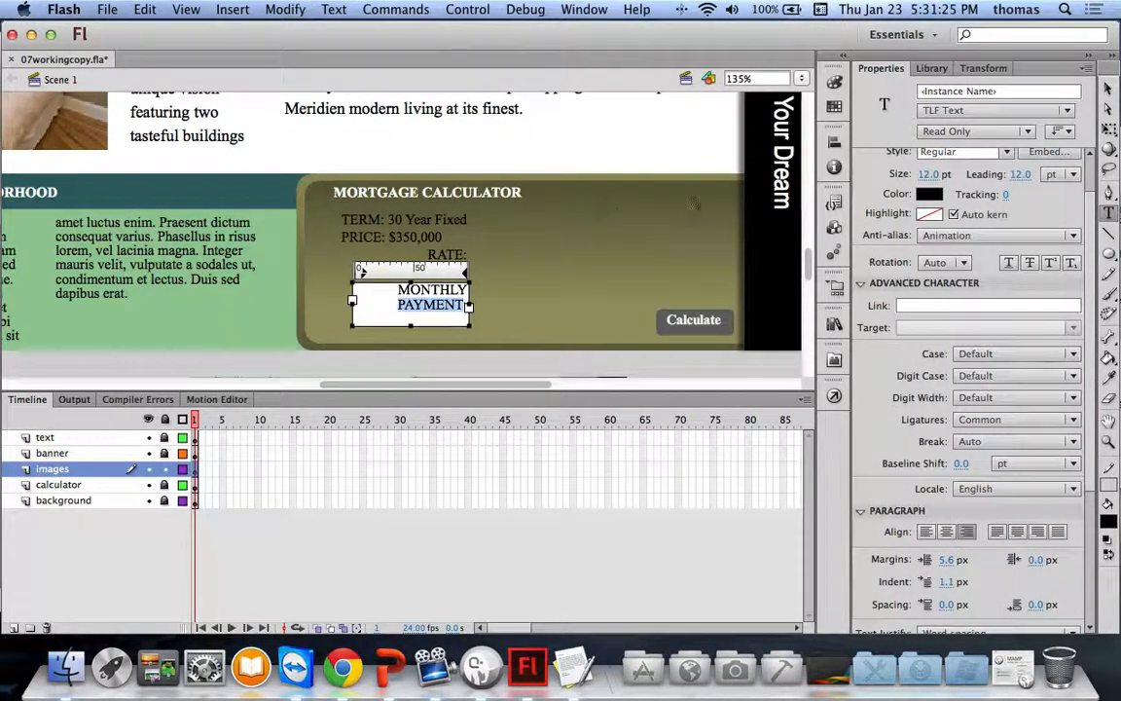
pyautogui.press('Escape')
pyautogui.click(582, 289)
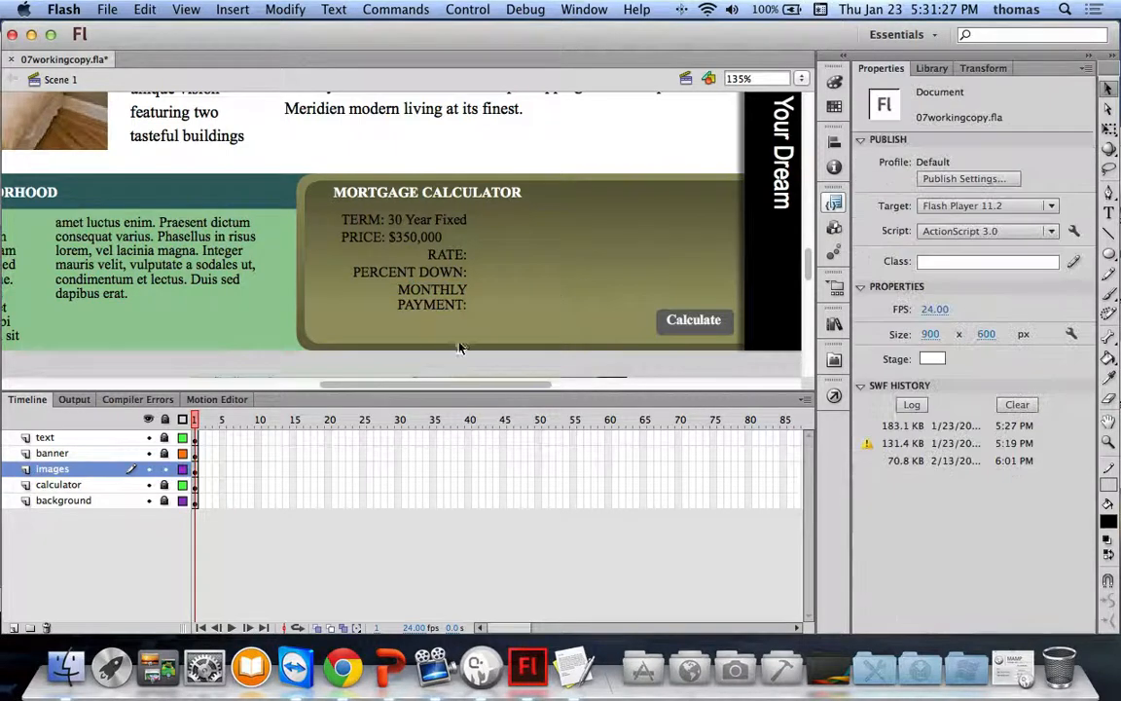
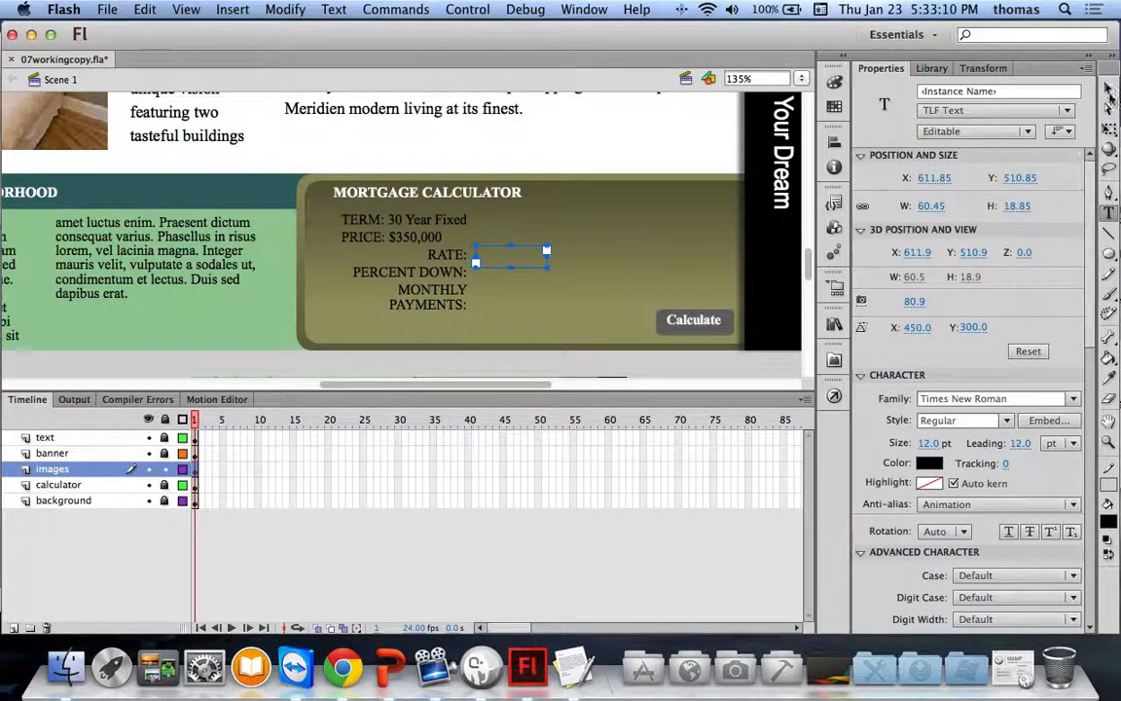
# Step: Give the editable text box beside the rate label a white container background
pyautogui.click(1111, 93)
pyautogui.scroll(-8, 982, 344)
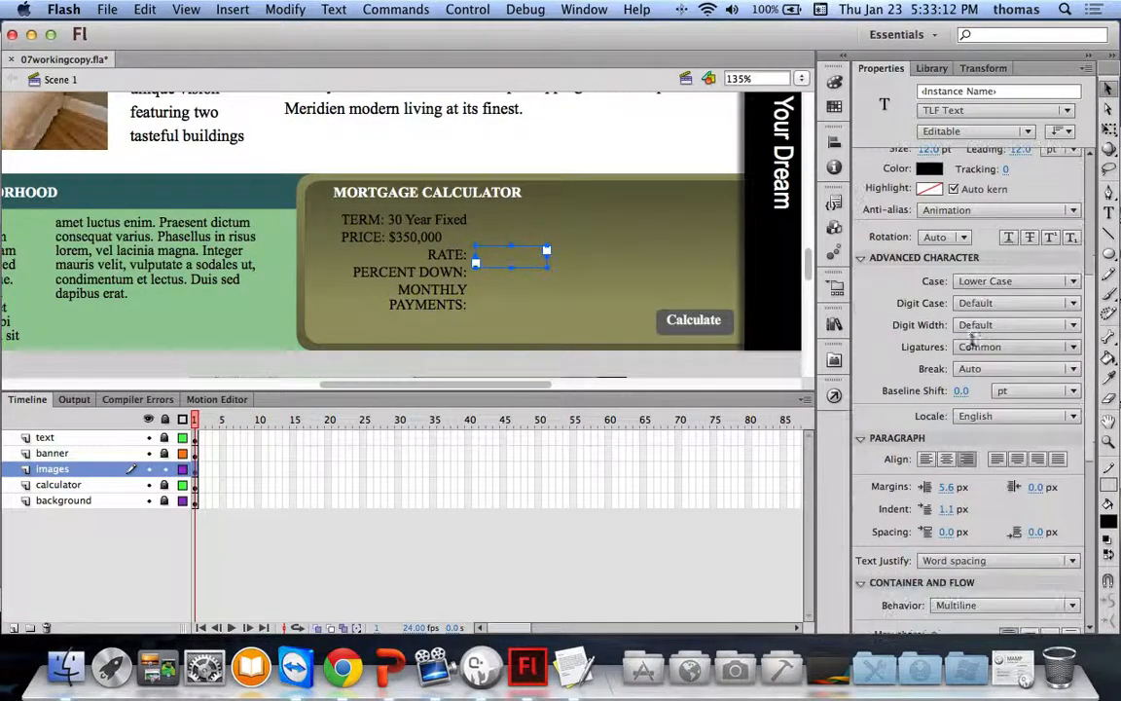
pyautogui.scroll(-10, 906, 585)
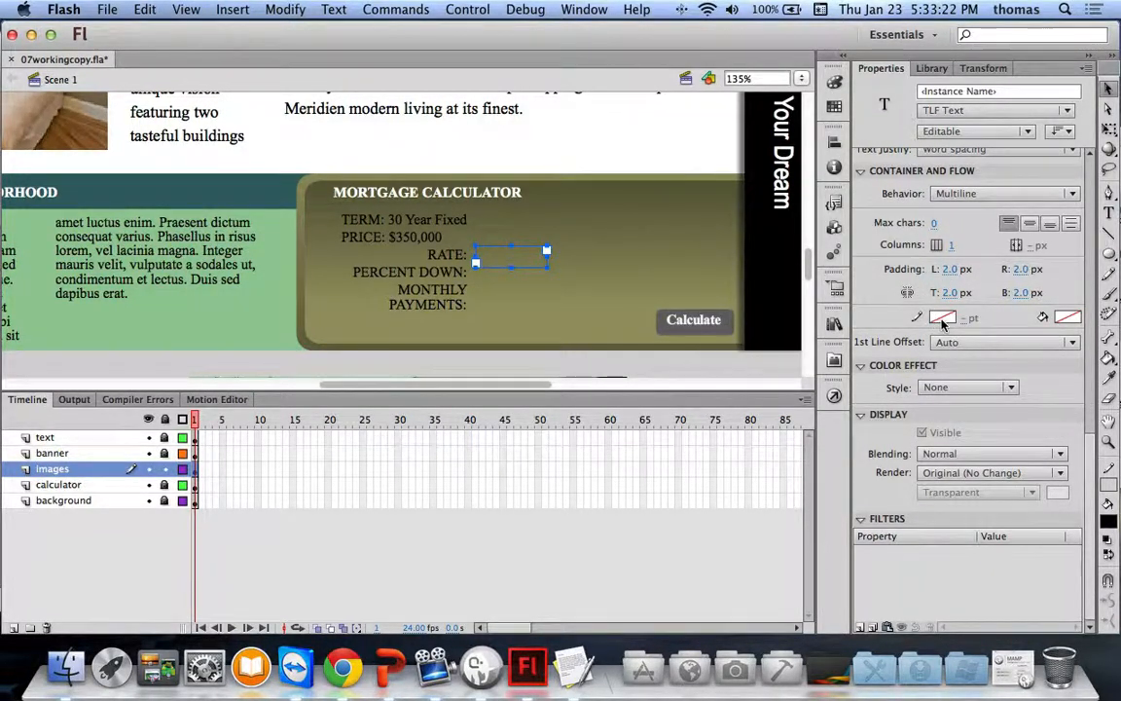
pyautogui.scroll(3, 986, 267)
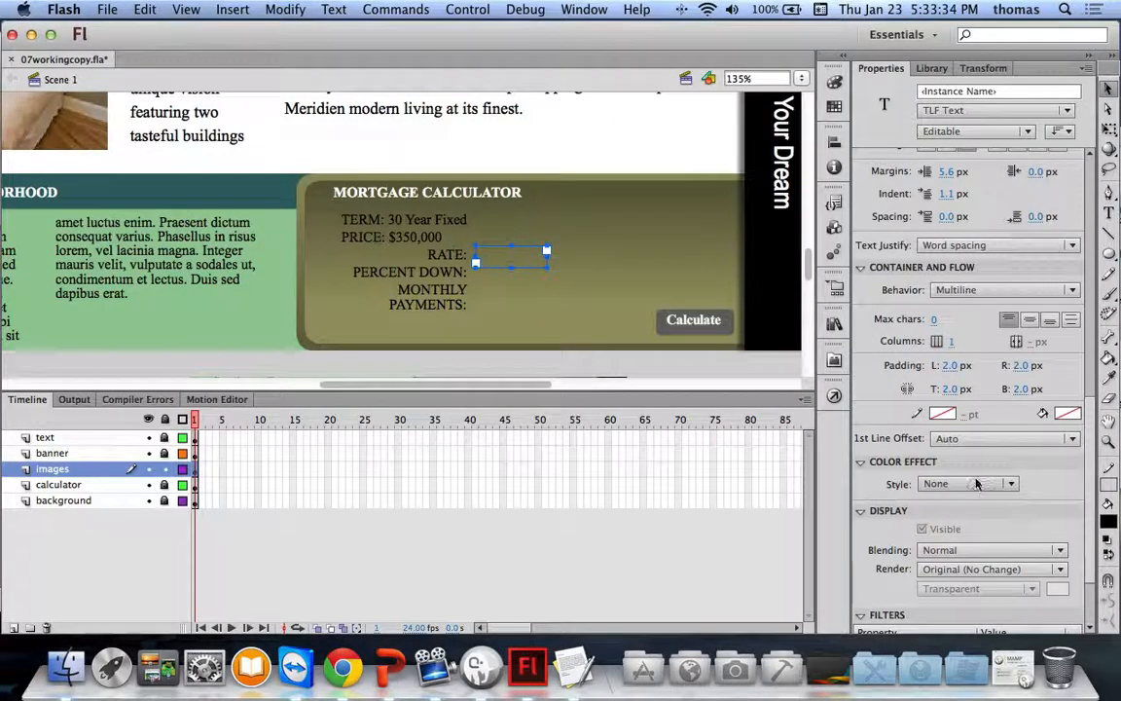
pyautogui.click(1068, 415)
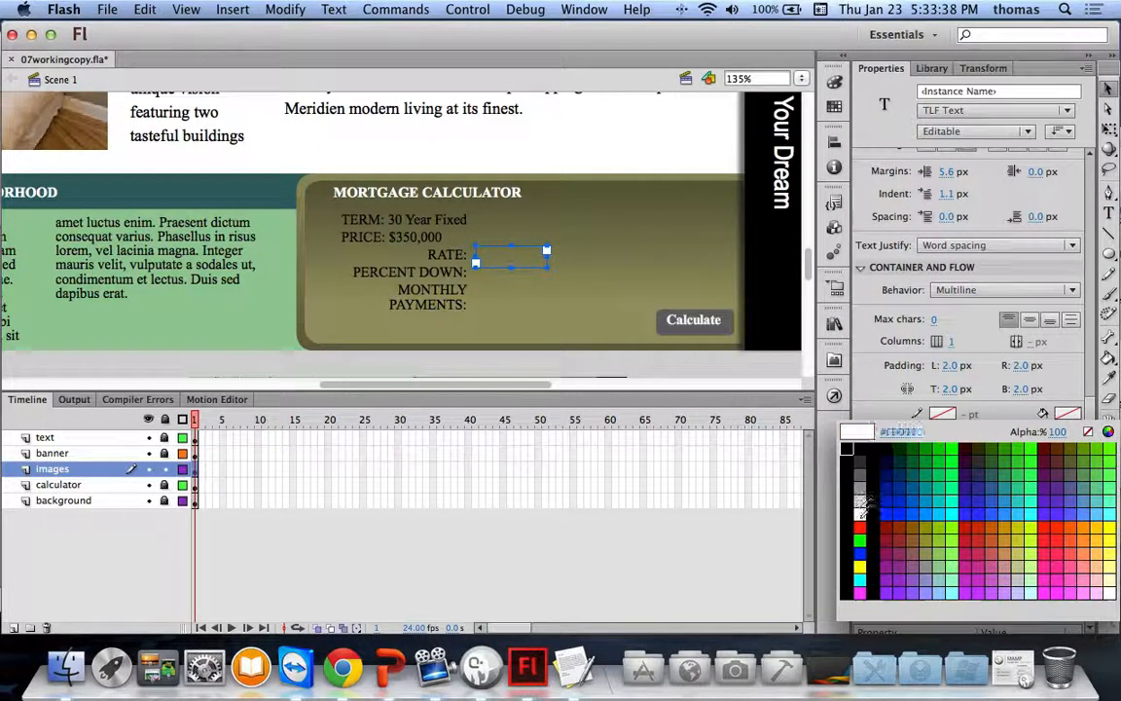
pyautogui.click(861, 514)
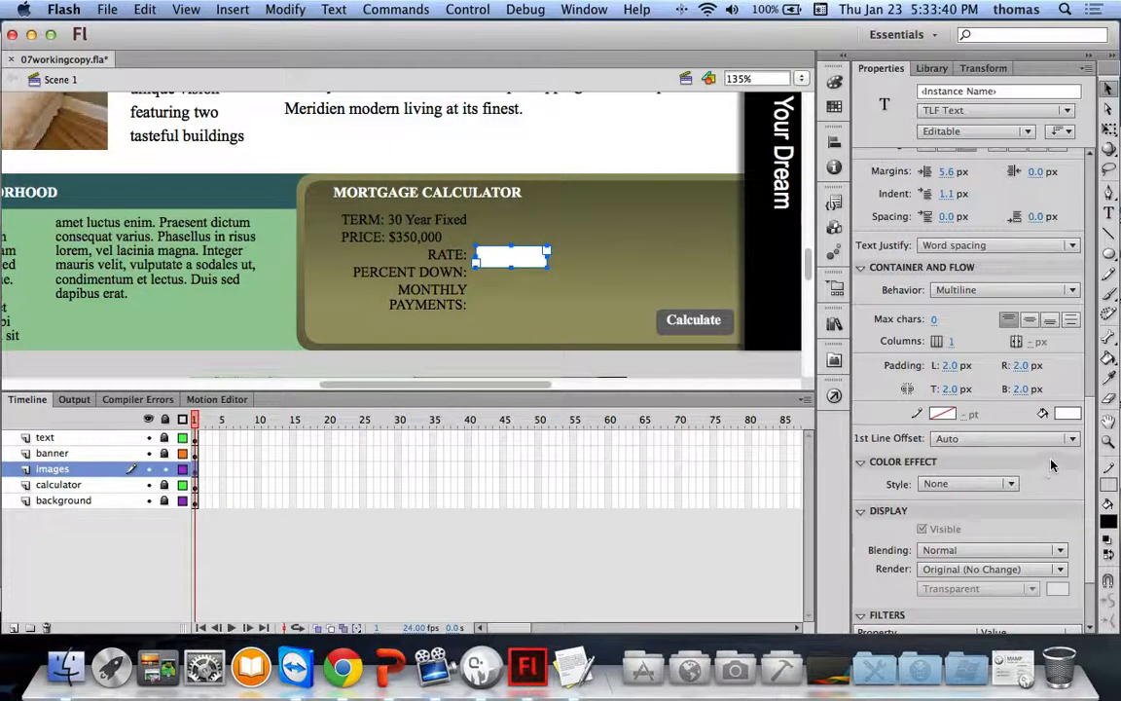
# Step: Apply an Alpha color effect of 75% to the editable text box beside the rate label
pyautogui.click(976, 484)
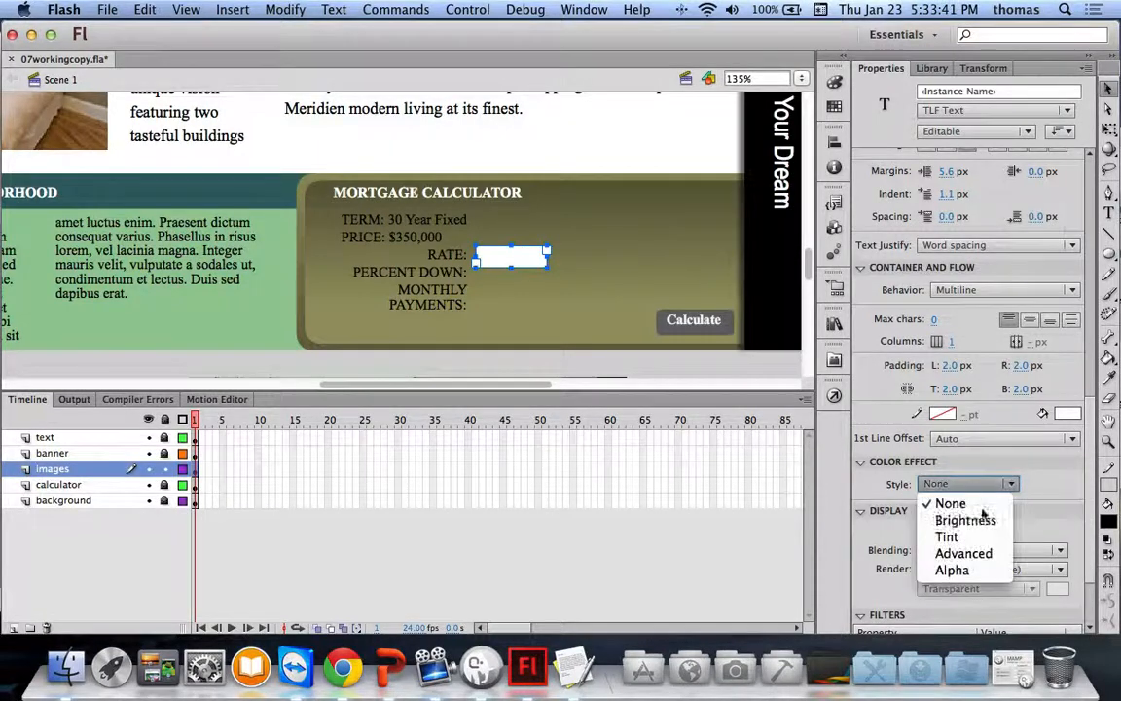
pyautogui.click(959, 570)
pyautogui.moveTo(1015, 510); pyautogui.dragTo(1066, 516)
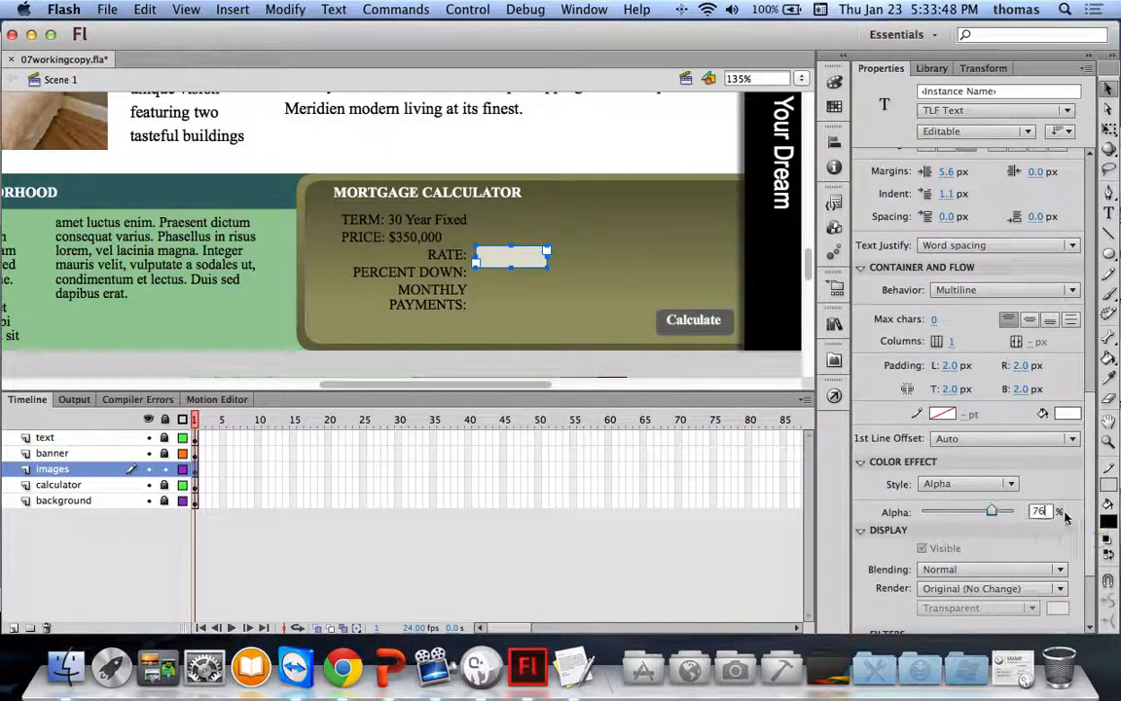
pyautogui.press('BackSpace')
pyautogui.write('5')
pyautogui.press('Return')
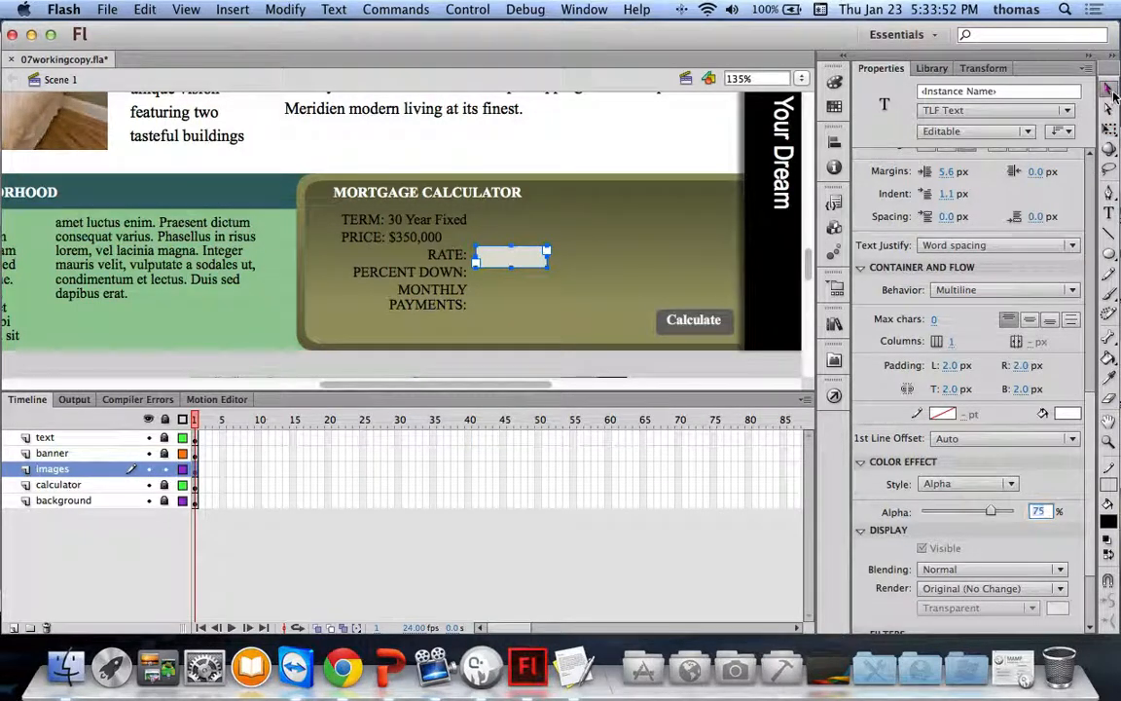
# Step: Reduce the height of the rate text box to about 15 px
pyautogui.click(598, 293)
pyautogui.click(511, 257)
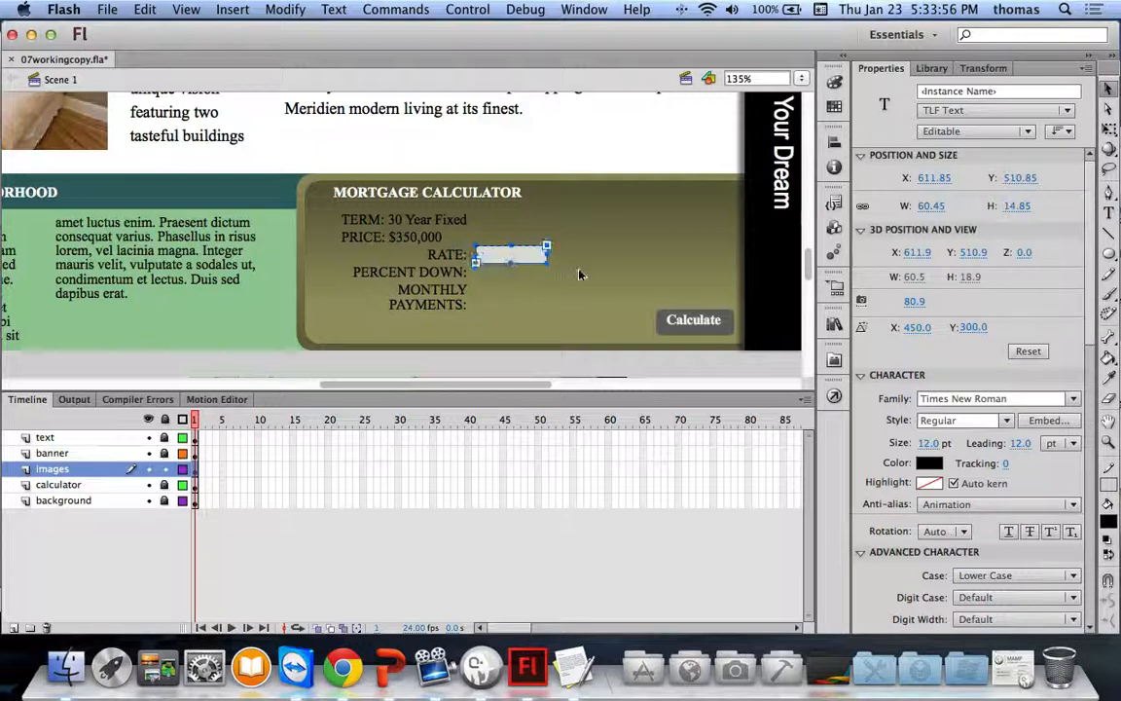
pyautogui.click(550, 265)
pyautogui.click(506, 259)
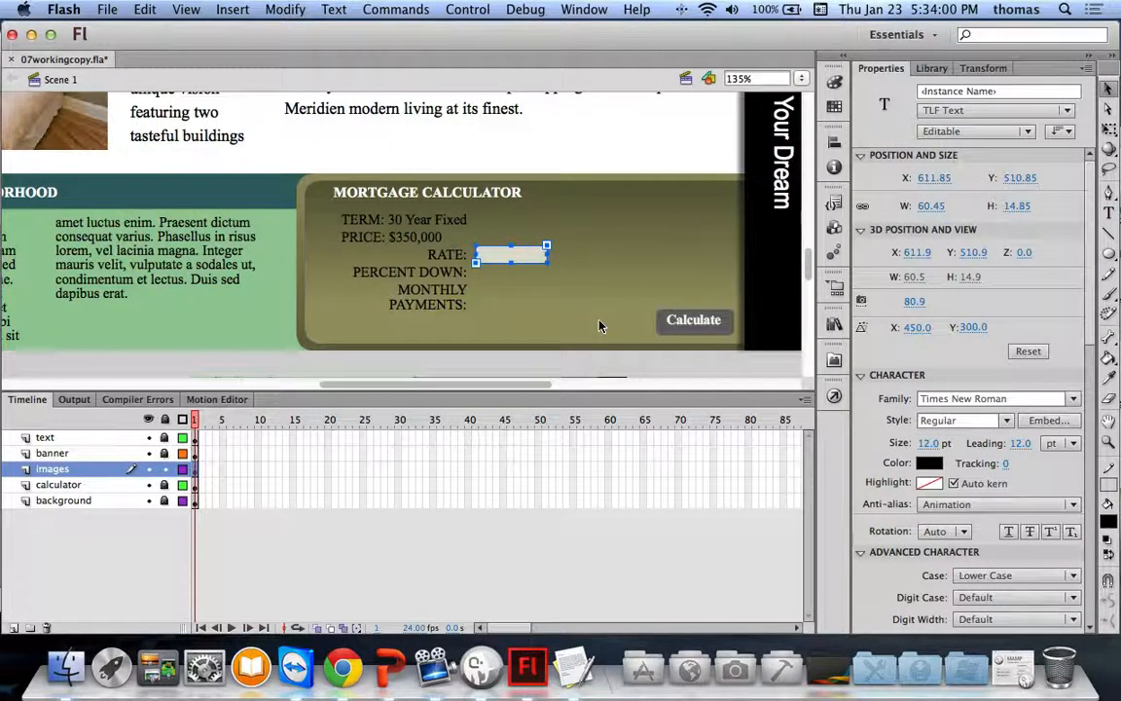
# Step: Place a copy of the rate text box beside the percent down label and lower the percent down and monthly payments labels to fit
pyautogui.press('cmd+v')
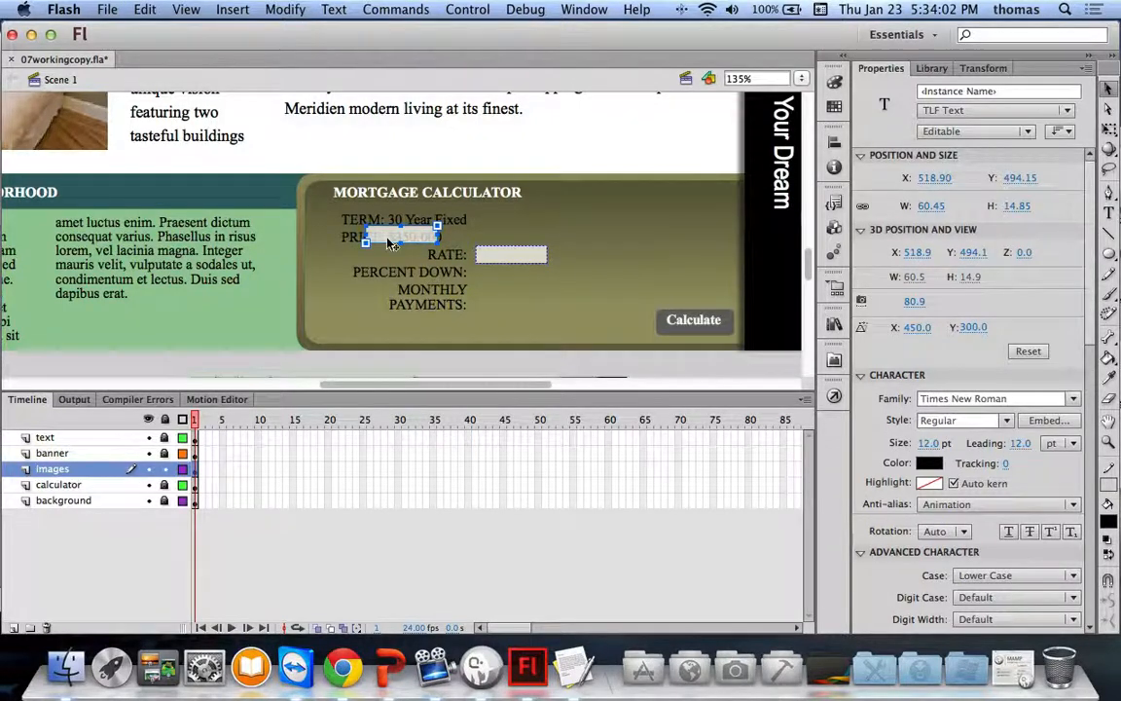
pyautogui.moveTo(389, 240); pyautogui.dragTo(500, 285)
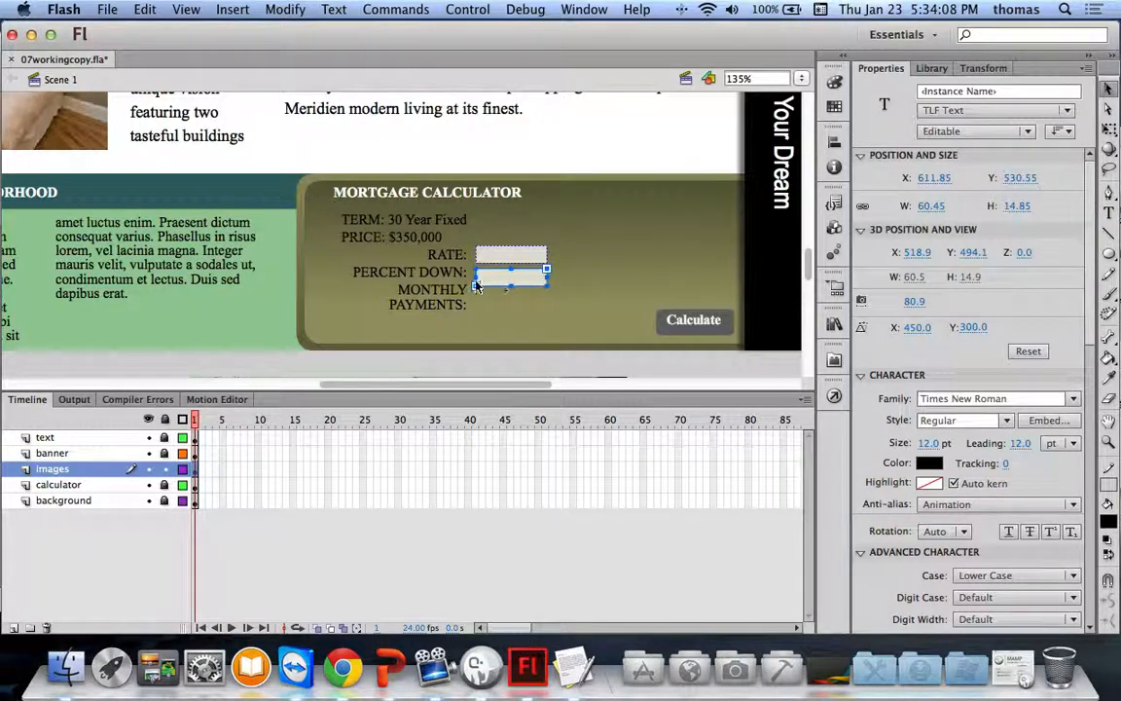
pyautogui.click(419, 272)
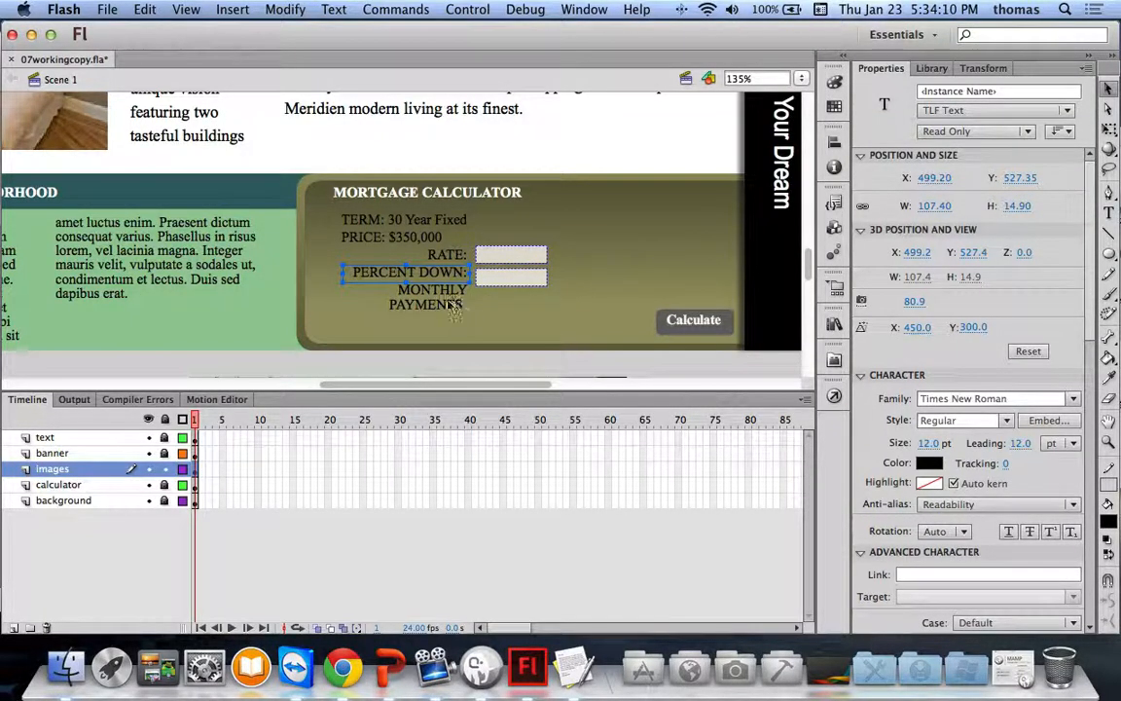
pyautogui.moveTo(432, 271); pyautogui.dragTo(441, 308)
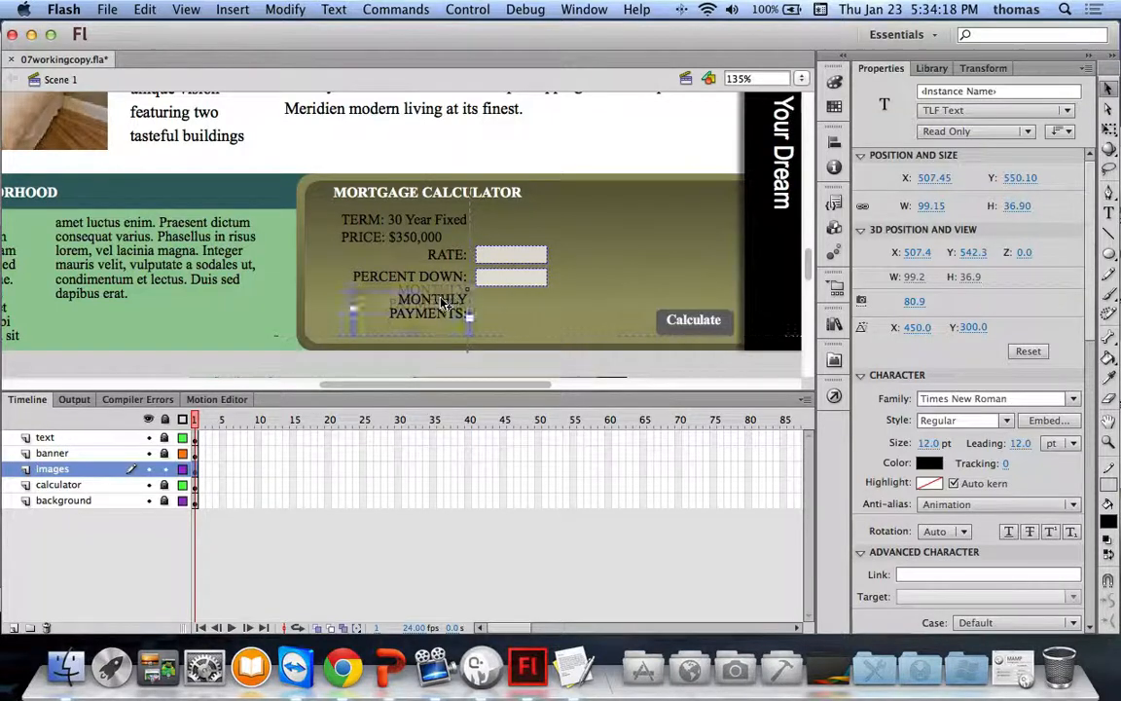
# Step: Place another copy of the semitransparent text box beside the monthly payments label and make it Read Only
pyautogui.click(517, 280)
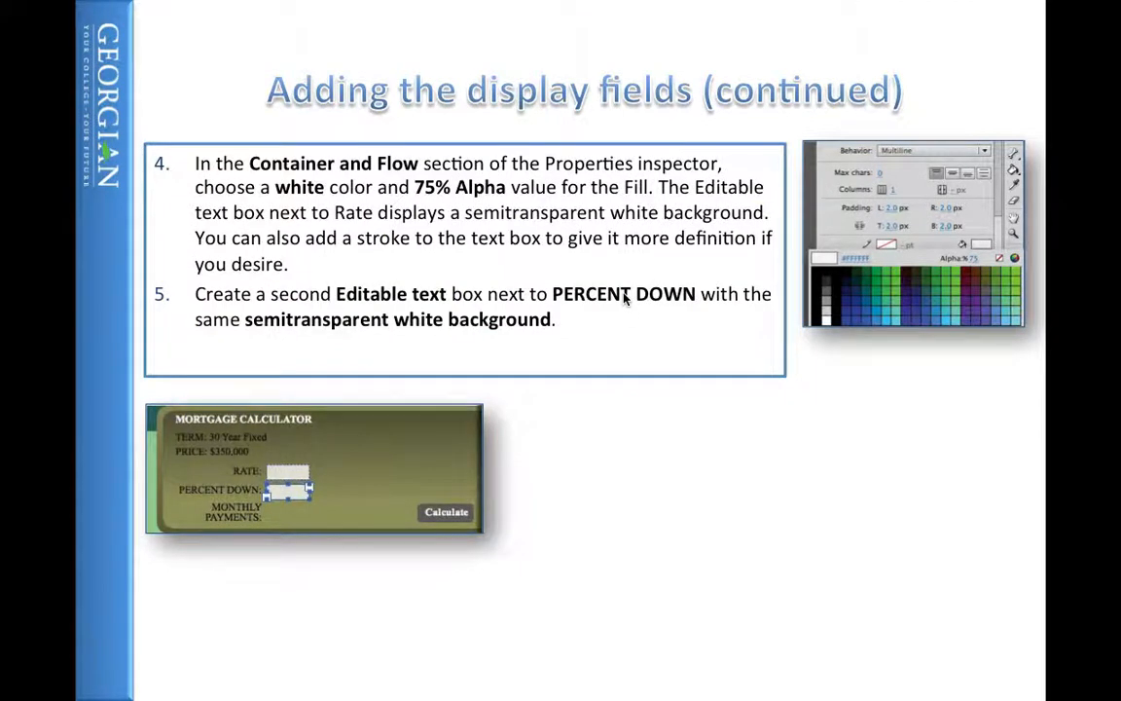
pyautogui.click(626, 298)
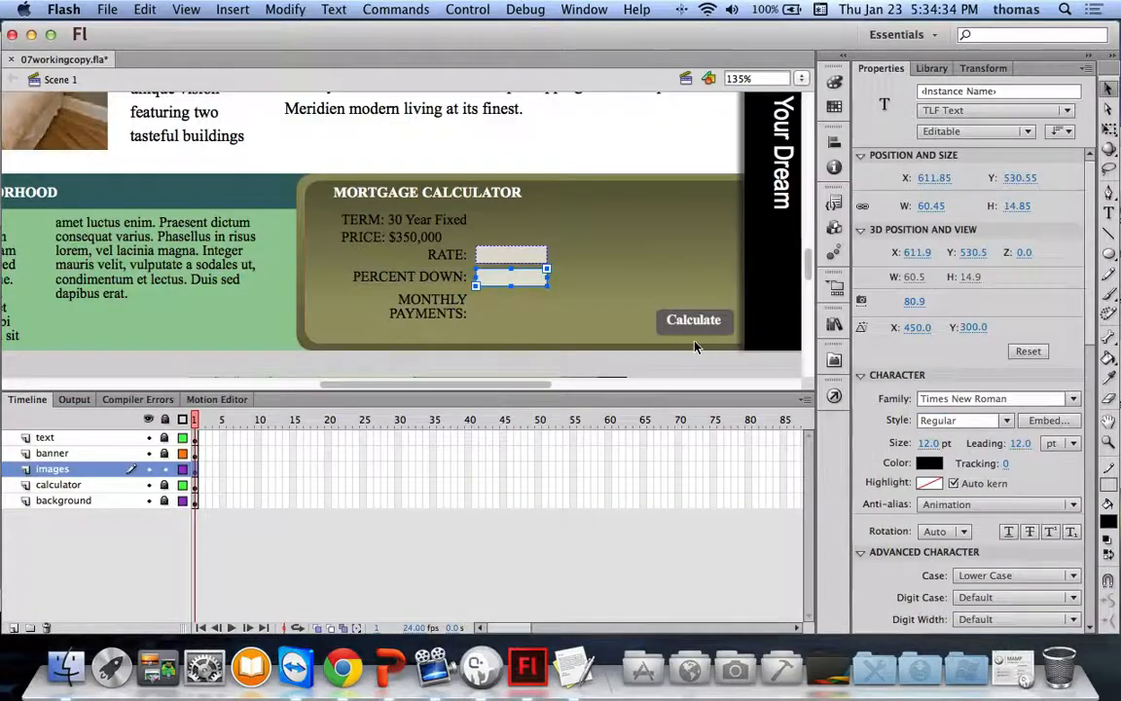
pyautogui.press('super+v')
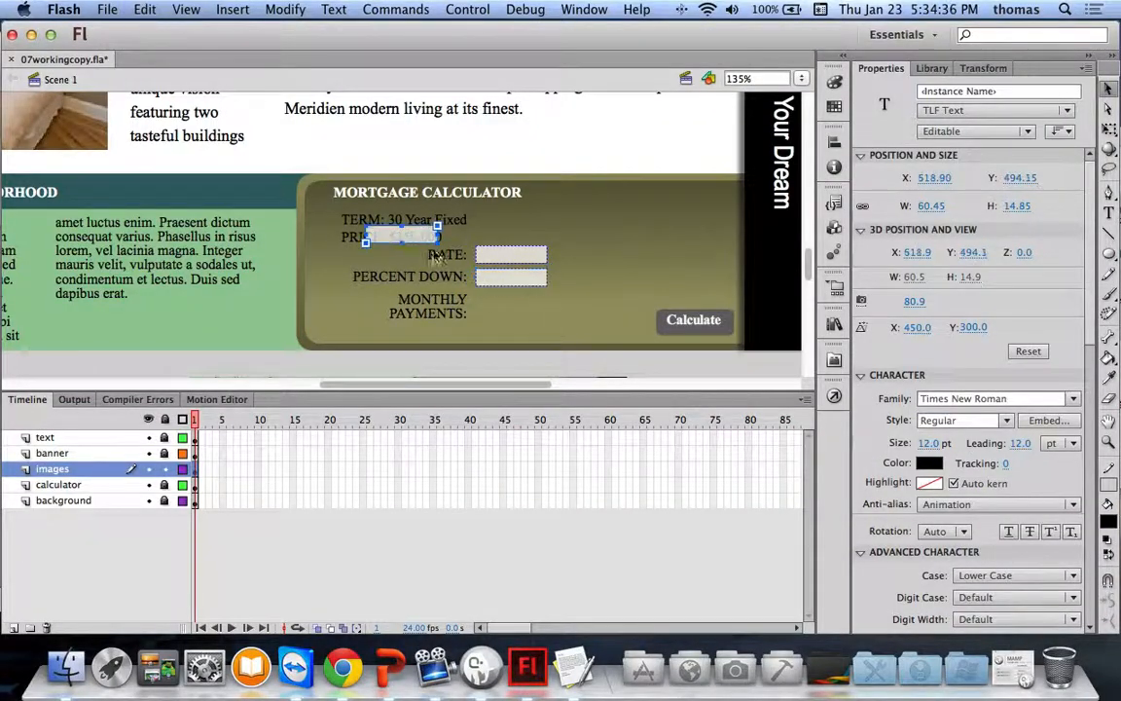
pyautogui.moveTo(376, 233); pyautogui.dragTo(503, 305)
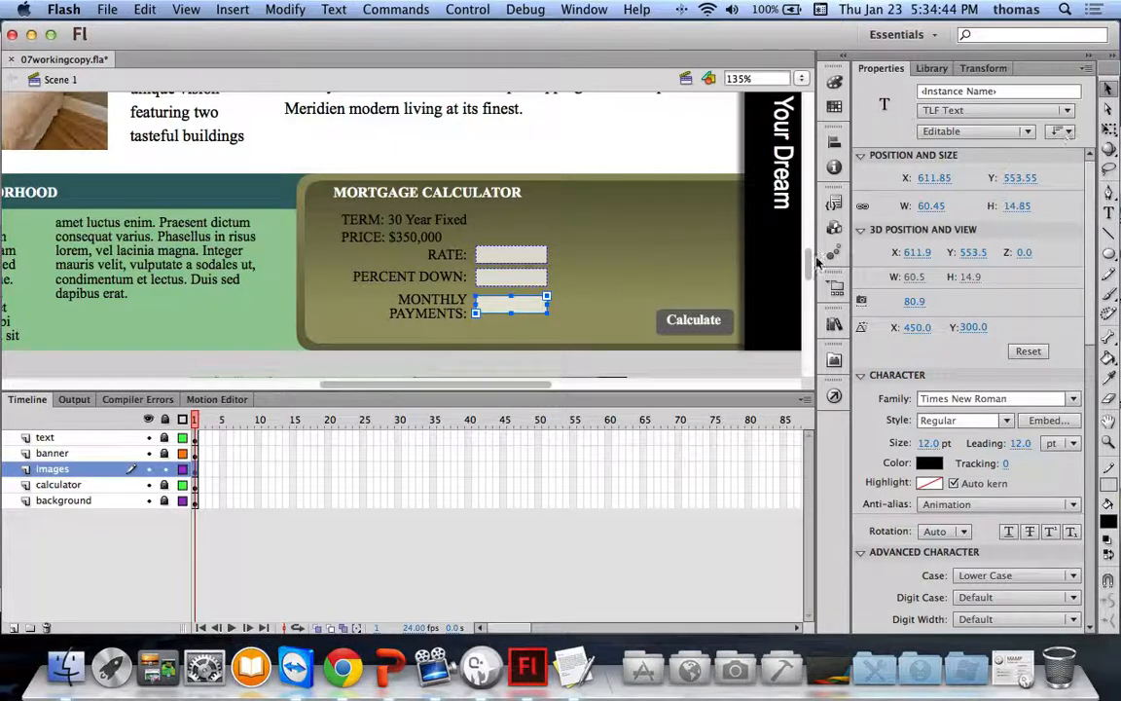
pyautogui.click(968, 131)
pyautogui.click(965, 152)
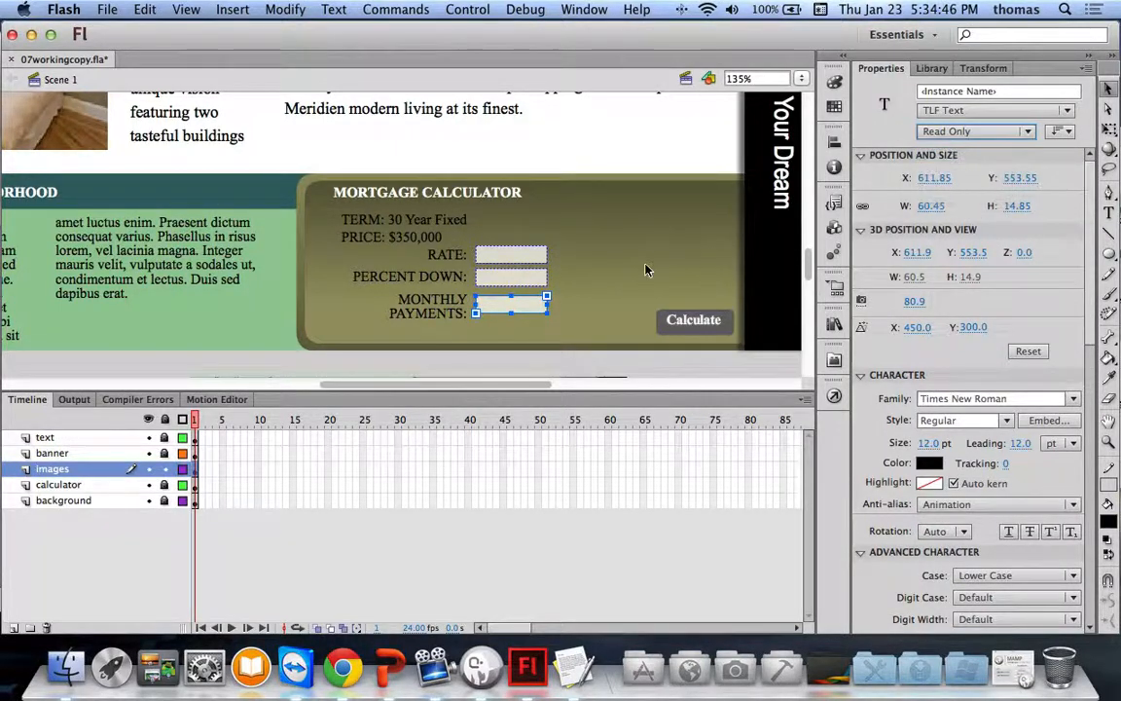
pyautogui.click(591, 301)
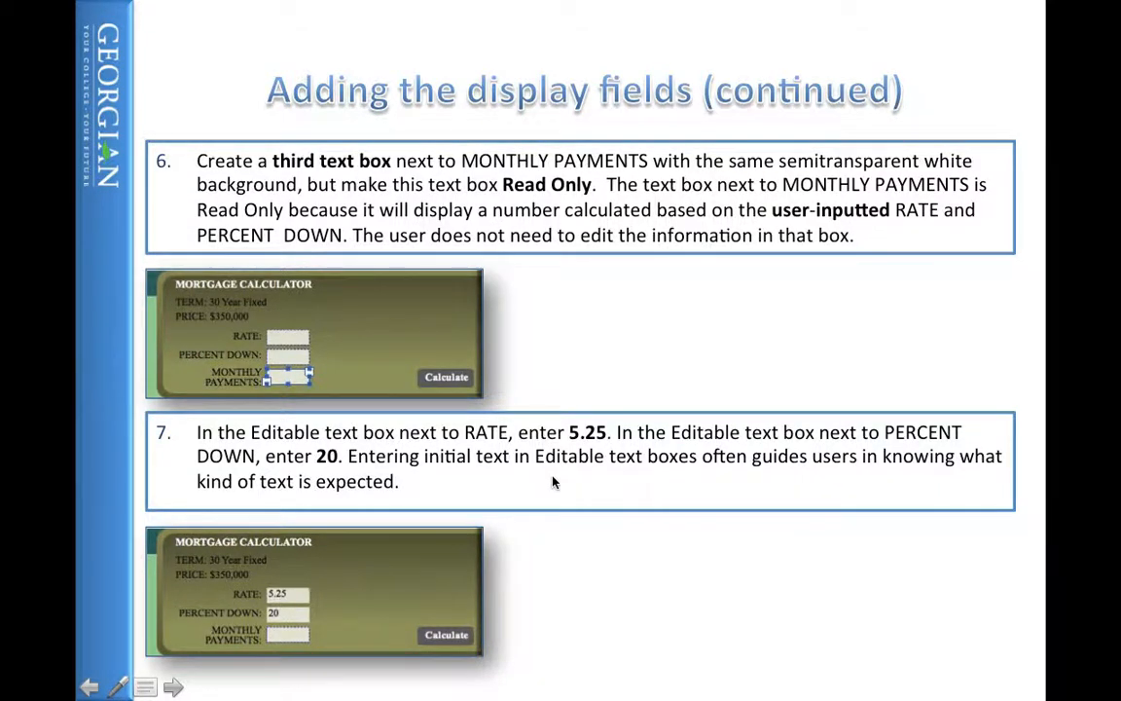
# Step: Enter the initial values 5.25 in the rate text box and 20 in the percent down text box
pyautogui.press('super+Tab')
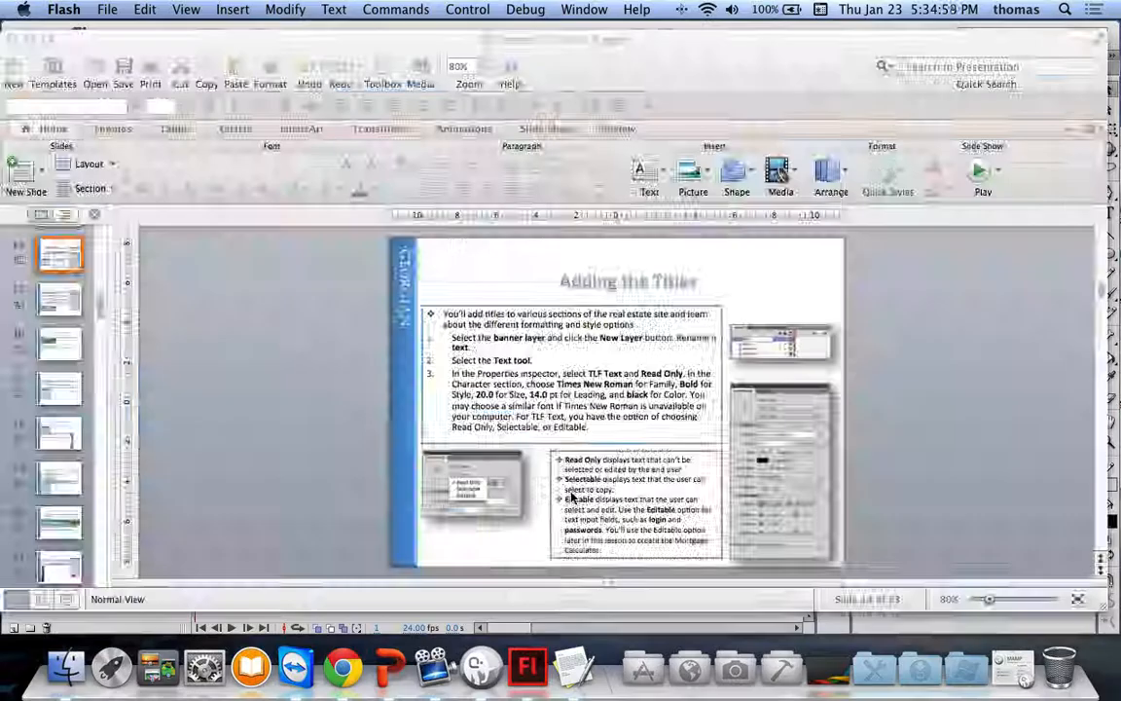
pyautogui.click(494, 255)
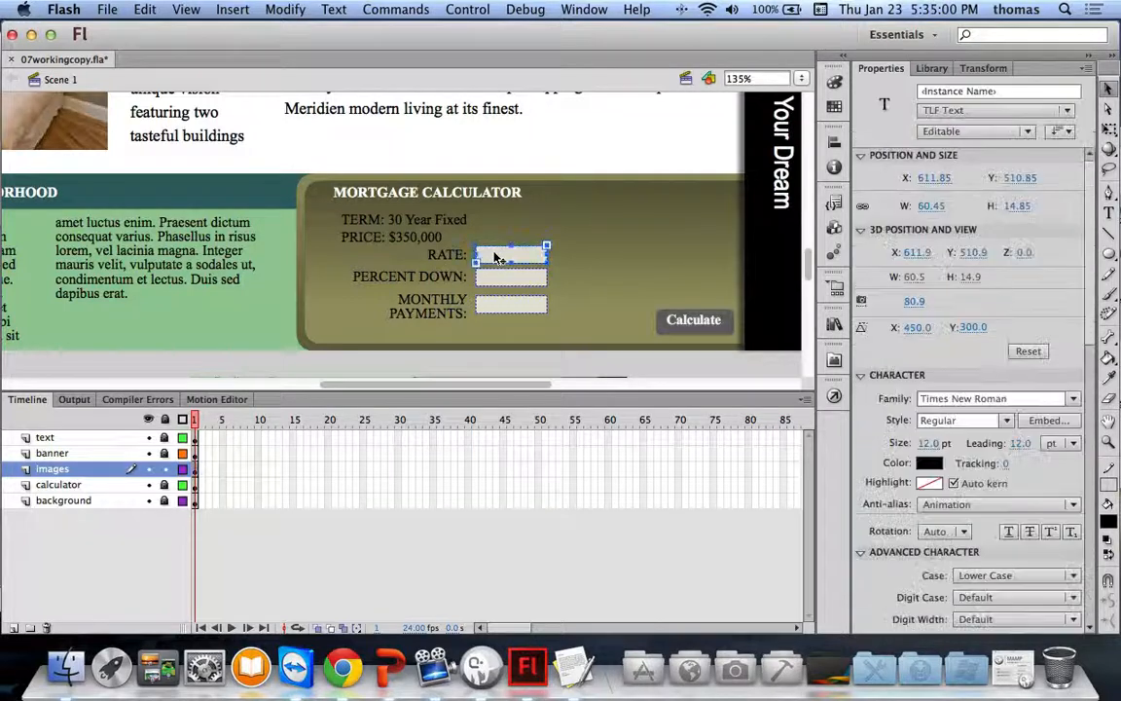
pyautogui.click(495, 255)
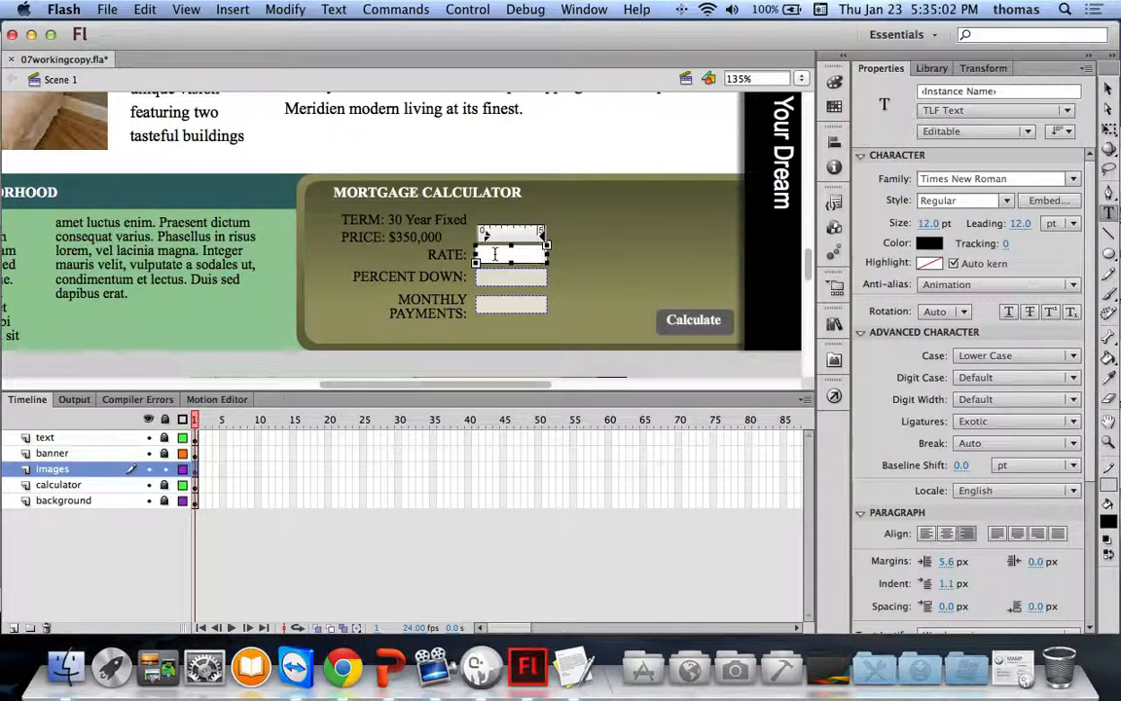
pyautogui.write('5.25')
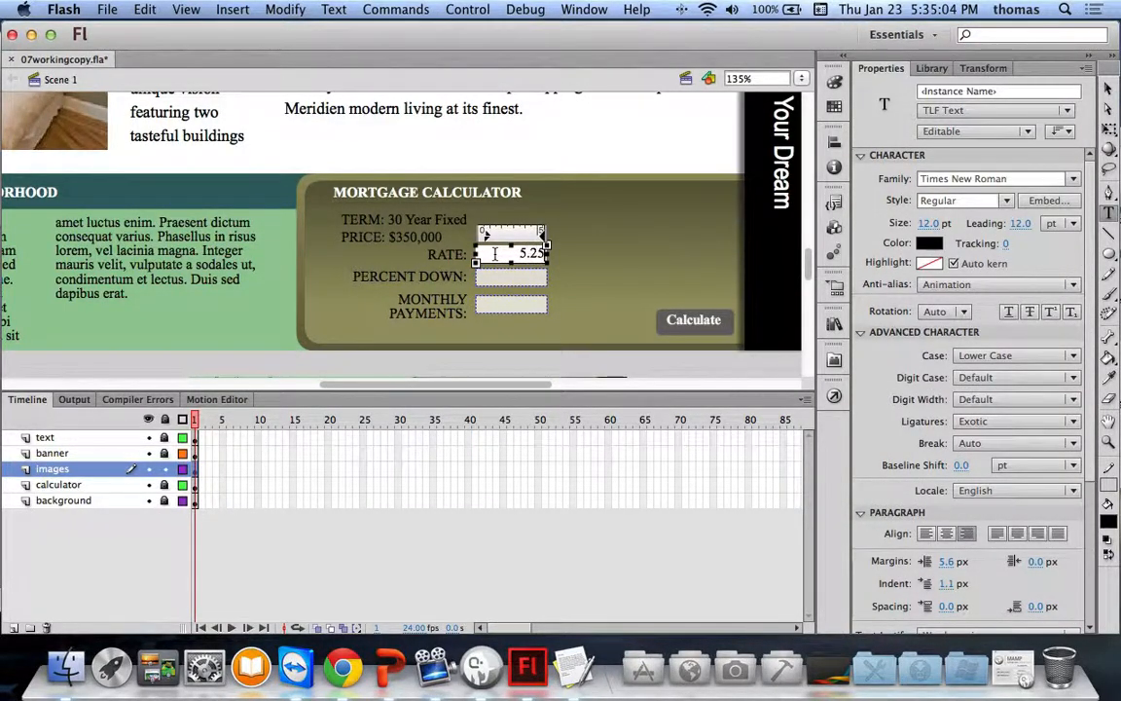
pyautogui.click(496, 276)
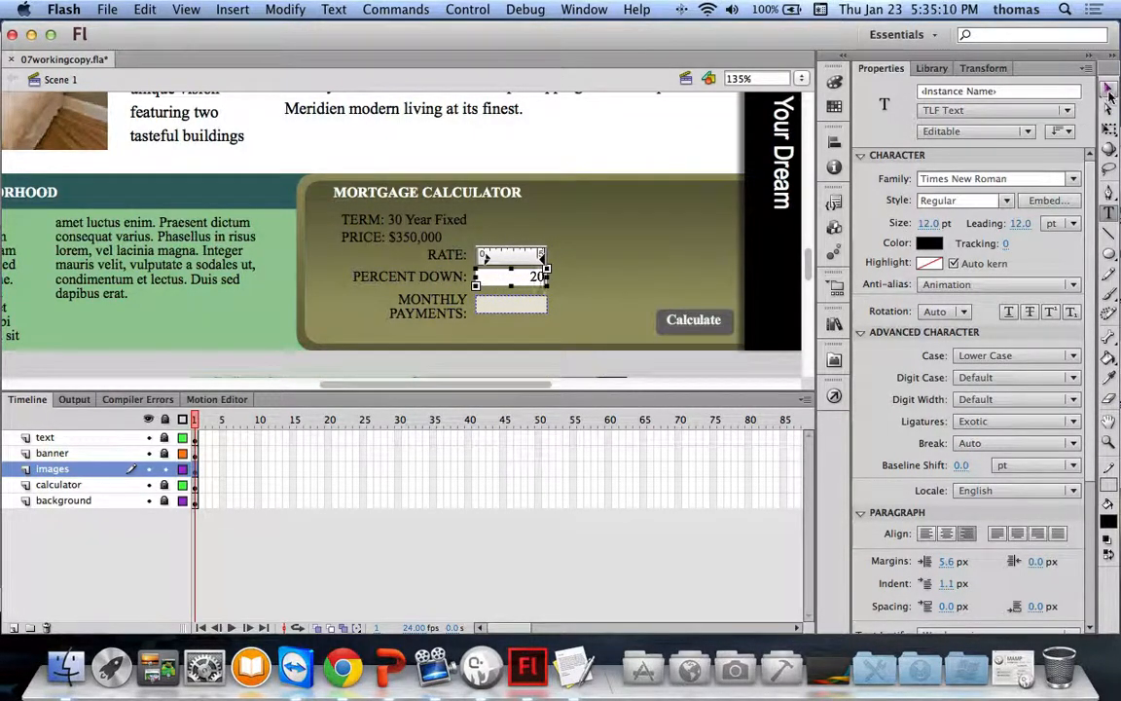
pyautogui.press('Escape')
pyautogui.click(679, 234)
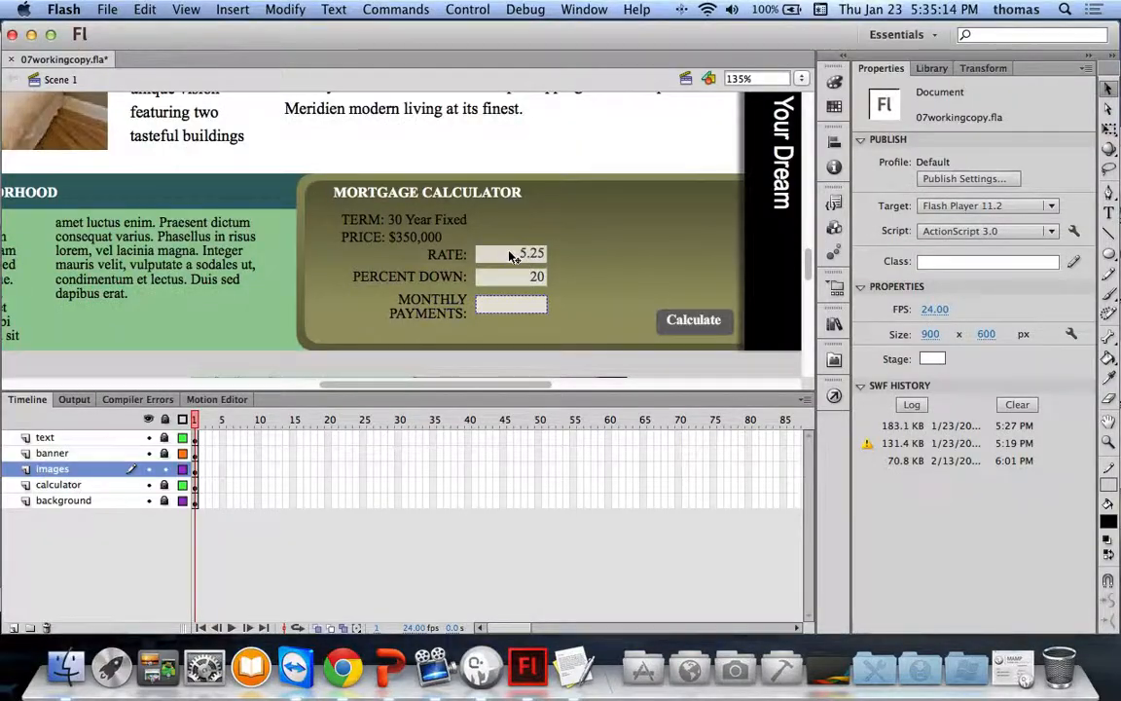
# Step: Set the case of the rate and percent down text boxes to Default and left-align their text
pyautogui.click(514, 254)
pyautogui.keyDown('shift'); pyautogui.click(508, 276); pyautogui.keyUp('shift')
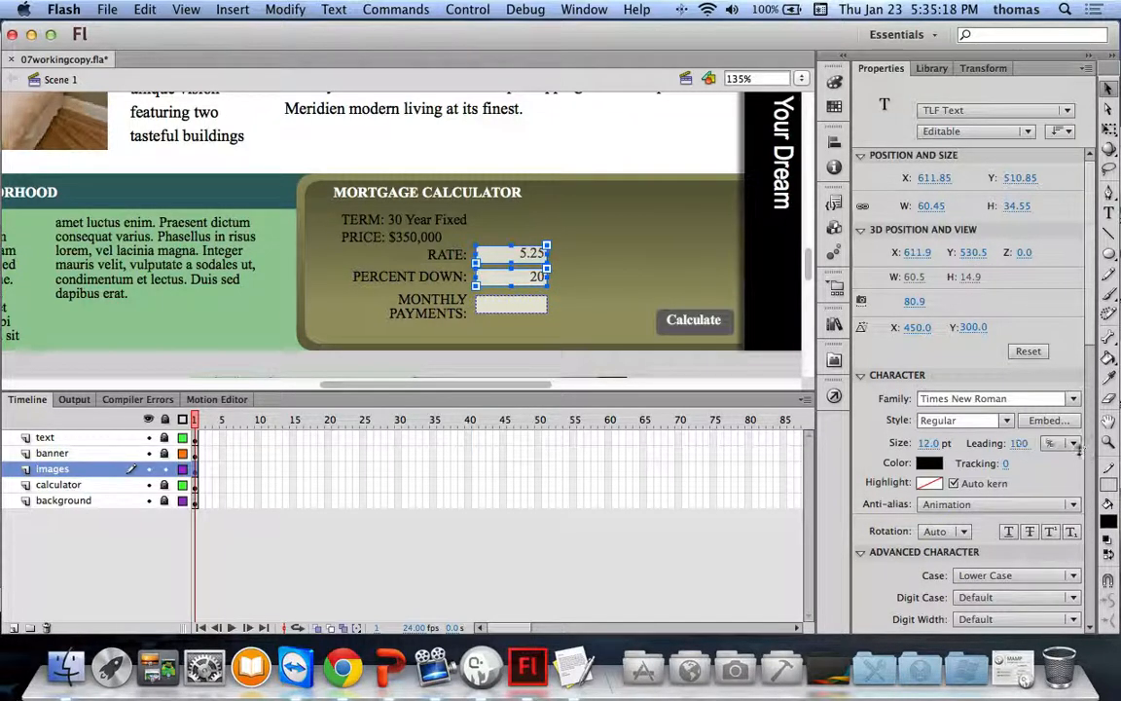
pyautogui.scroll(-3, 927, 440)
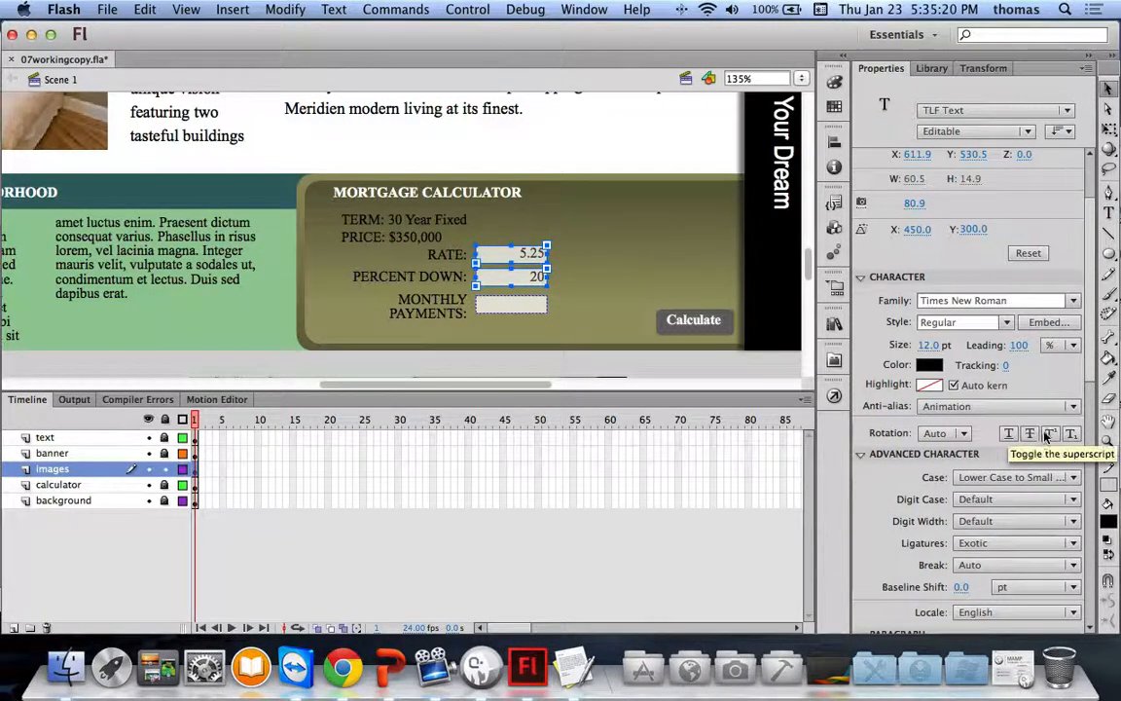
pyautogui.click(1022, 477)
pyautogui.click(998, 498)
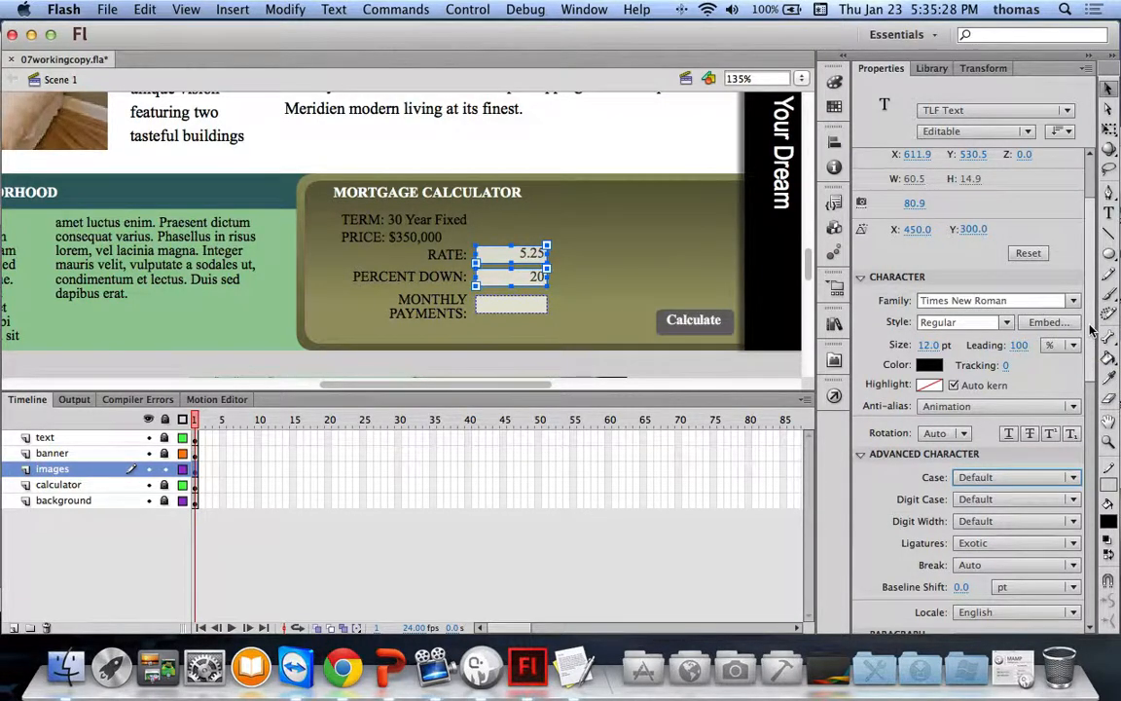
pyautogui.scroll(-10, 1093, 331)
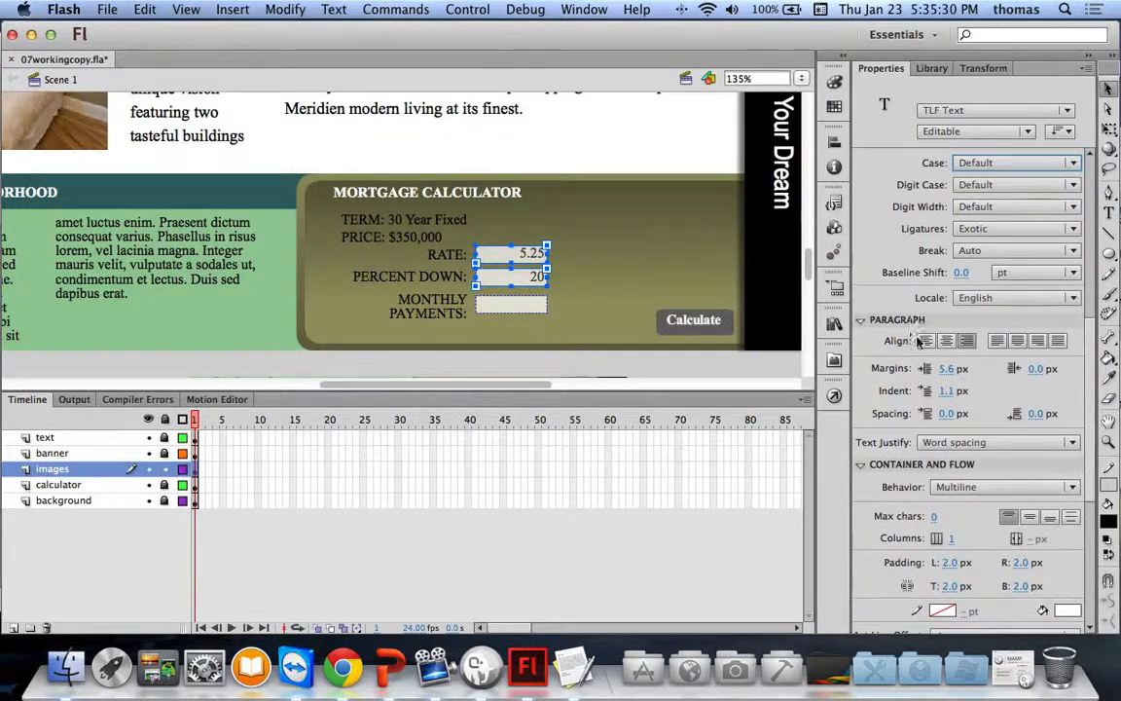
pyautogui.click(682, 331)
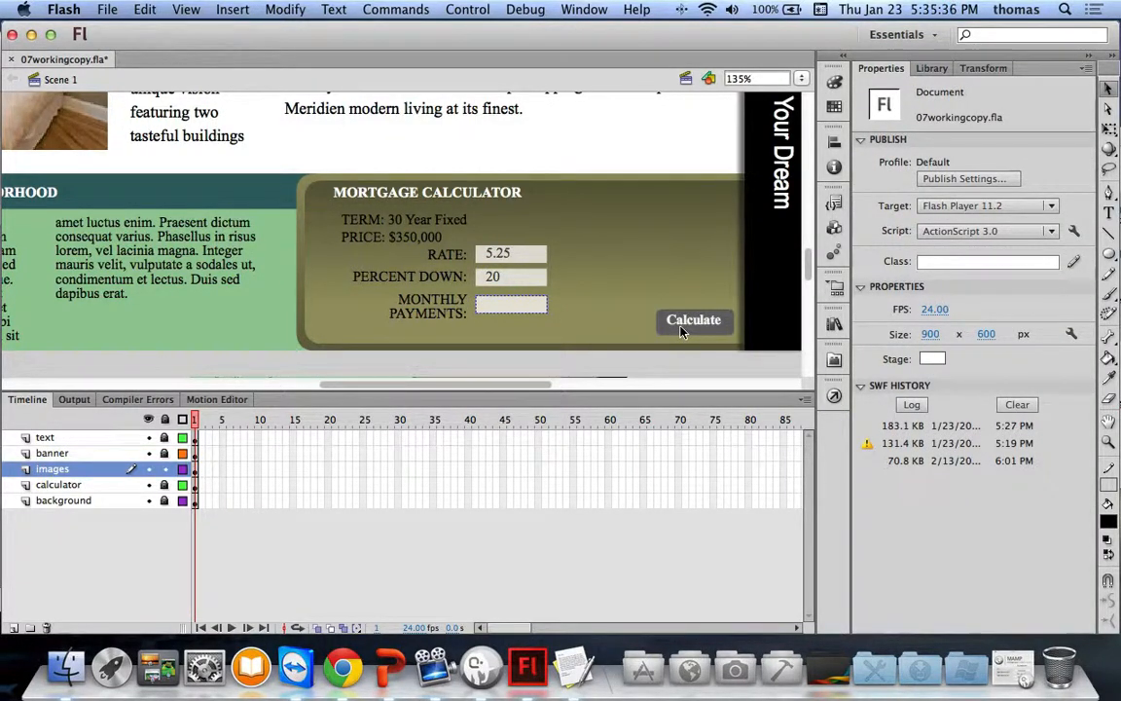
# Step: Save the document and advance the PowerPoint instructions to the slide on embedding fonts
pyautogui.press('super+s')
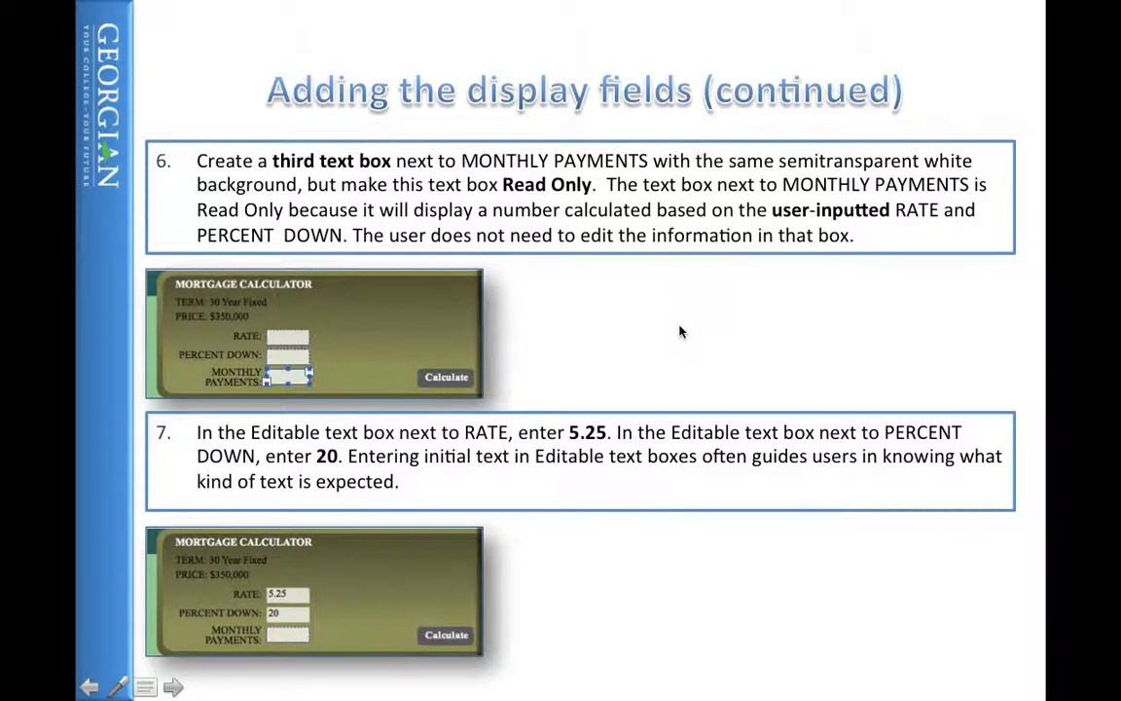
pyautogui.click(680, 332)
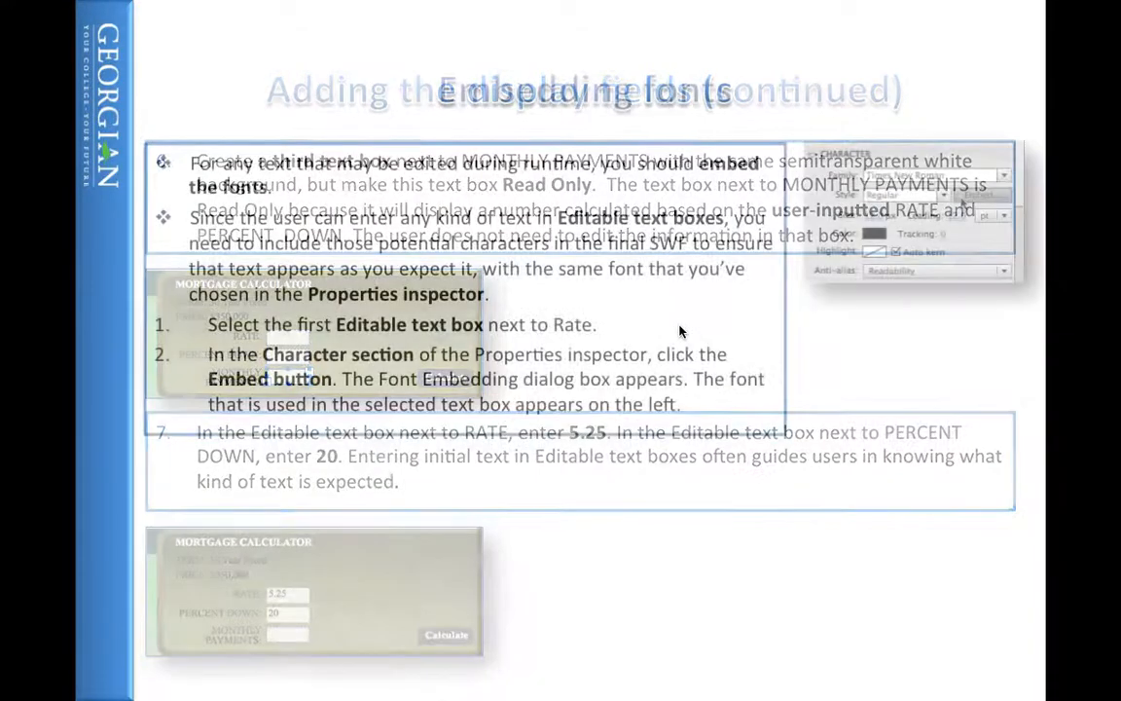